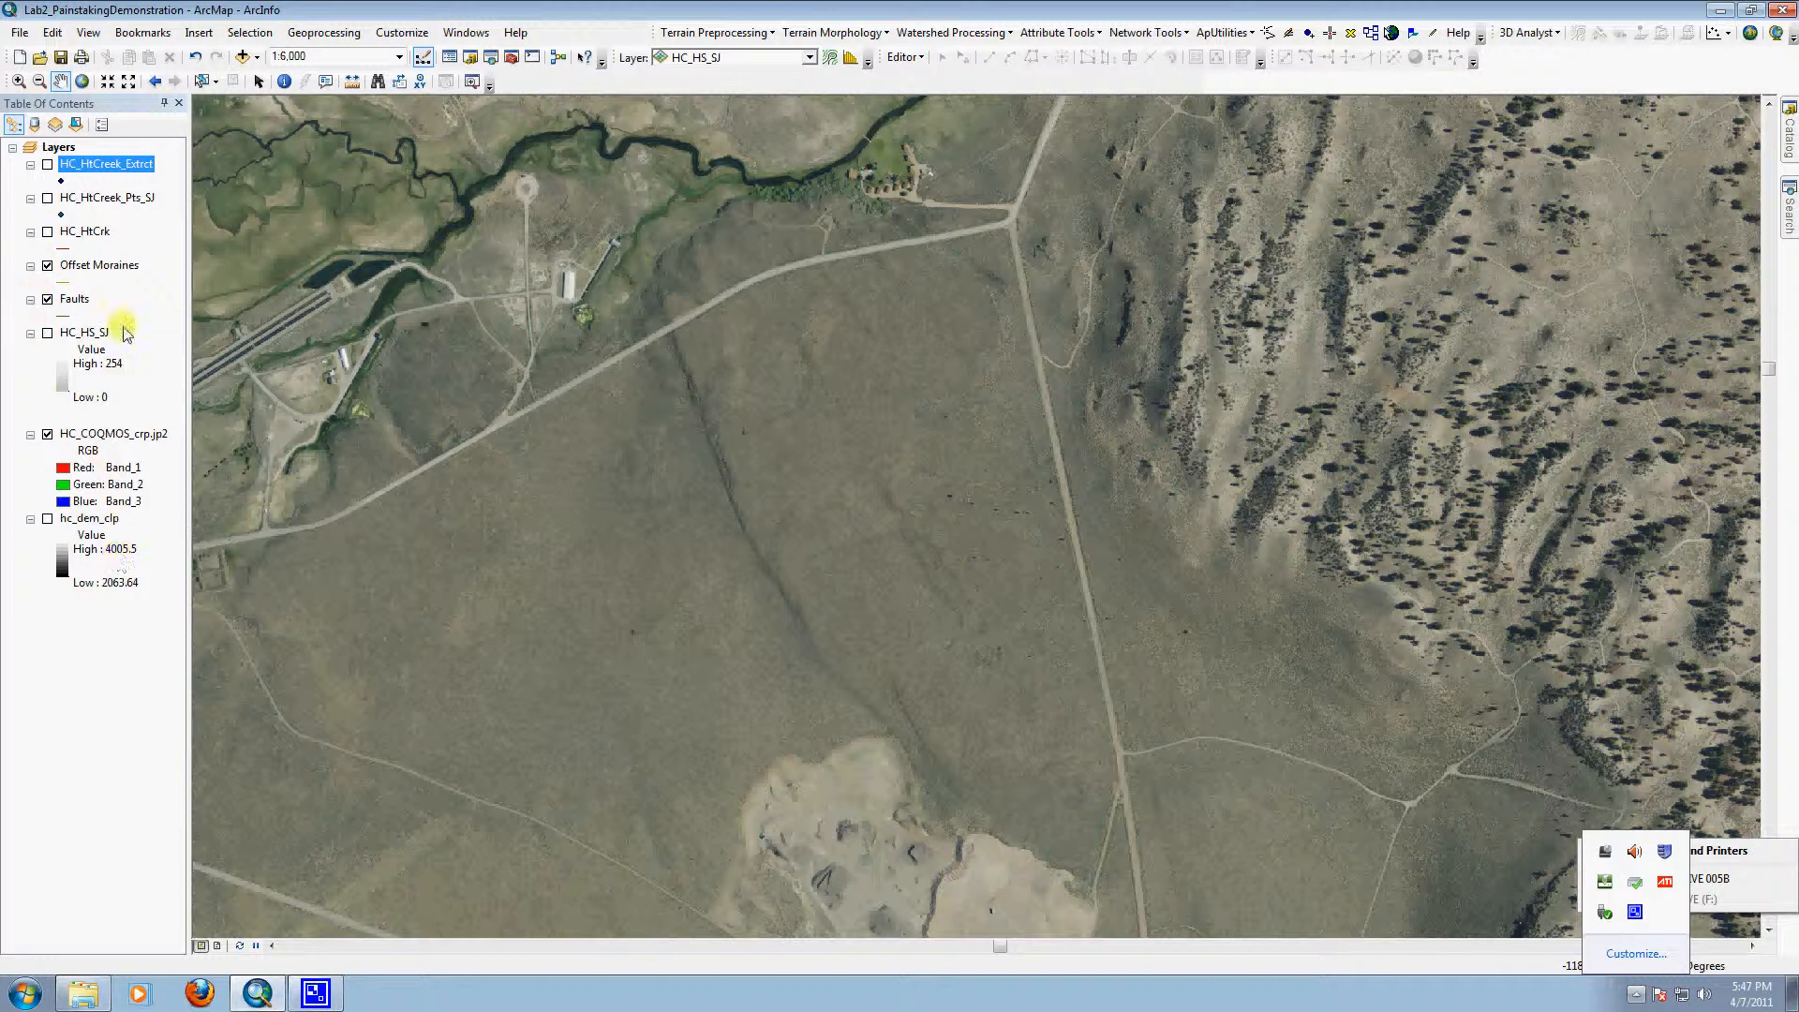
Step: Change the Faults layer's line symbol to the red Highway Ramp style
{"action": "left_click", "coordinate": [108, 268]}
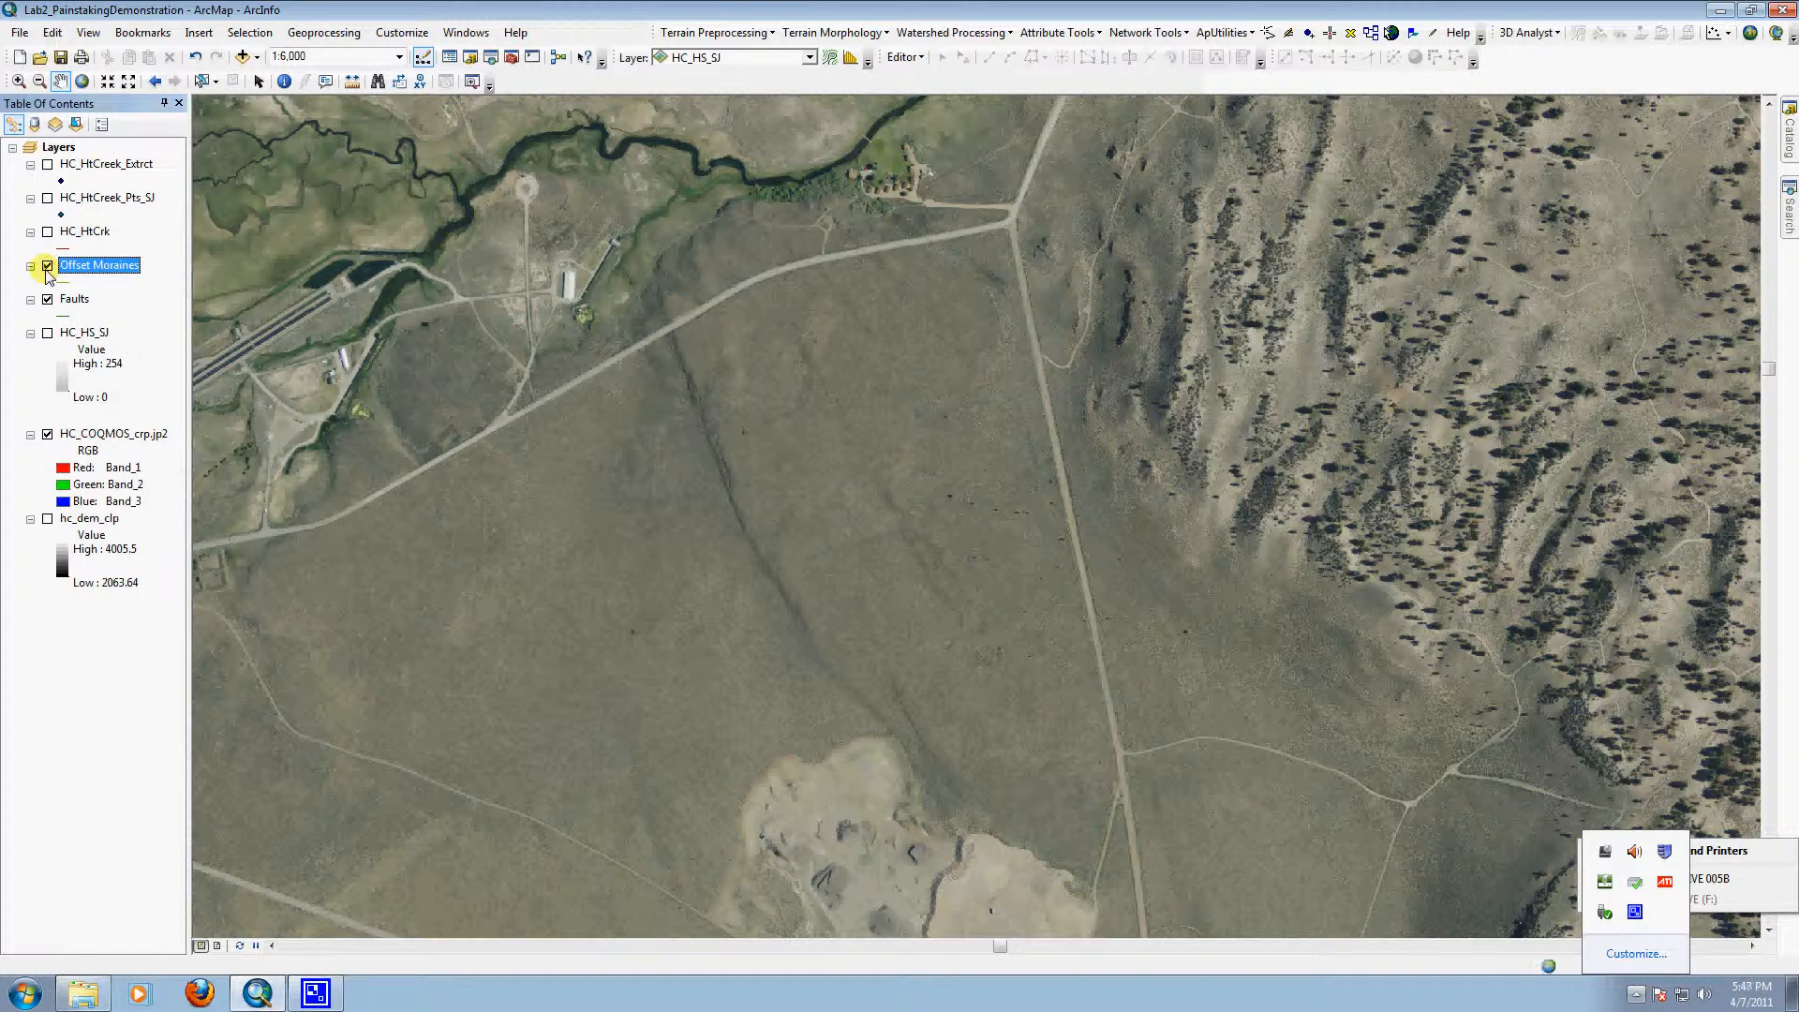
{"action": "left_click", "coordinate": [74, 316]}
{"action": "left_click", "coordinate": [789, 392]}
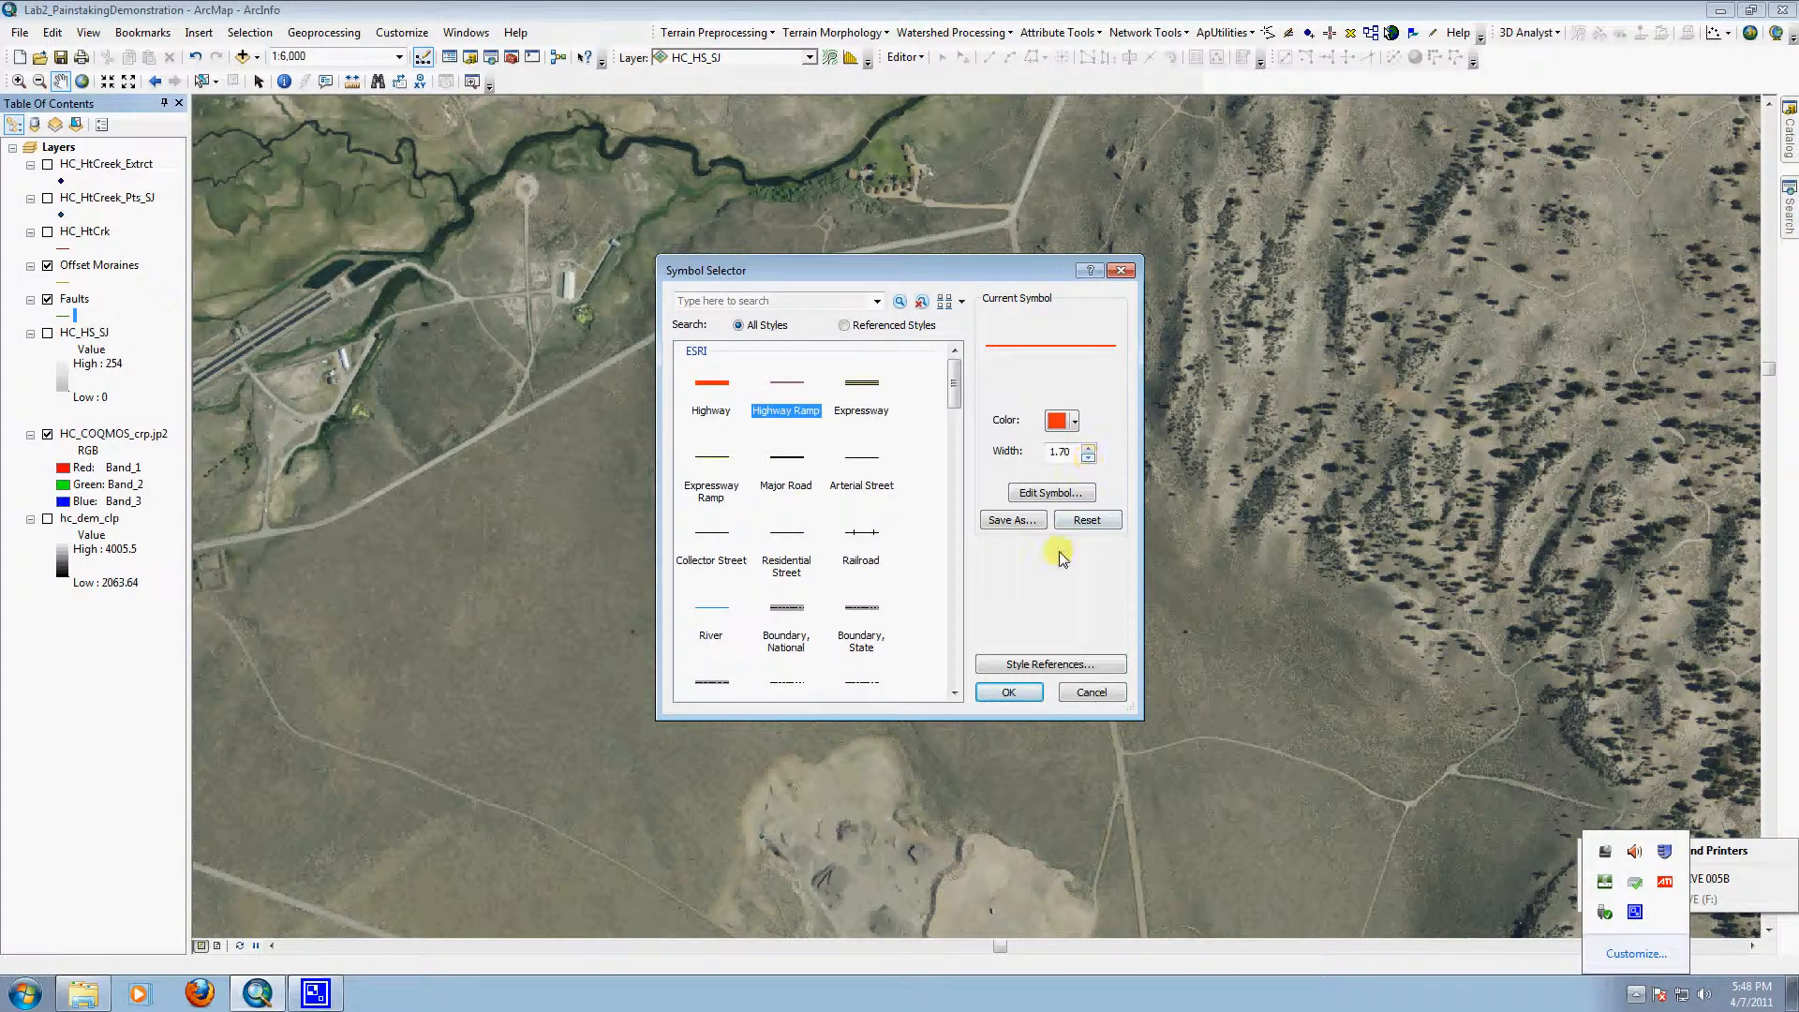
{"action": "left_click", "coordinate": [1031, 692]}
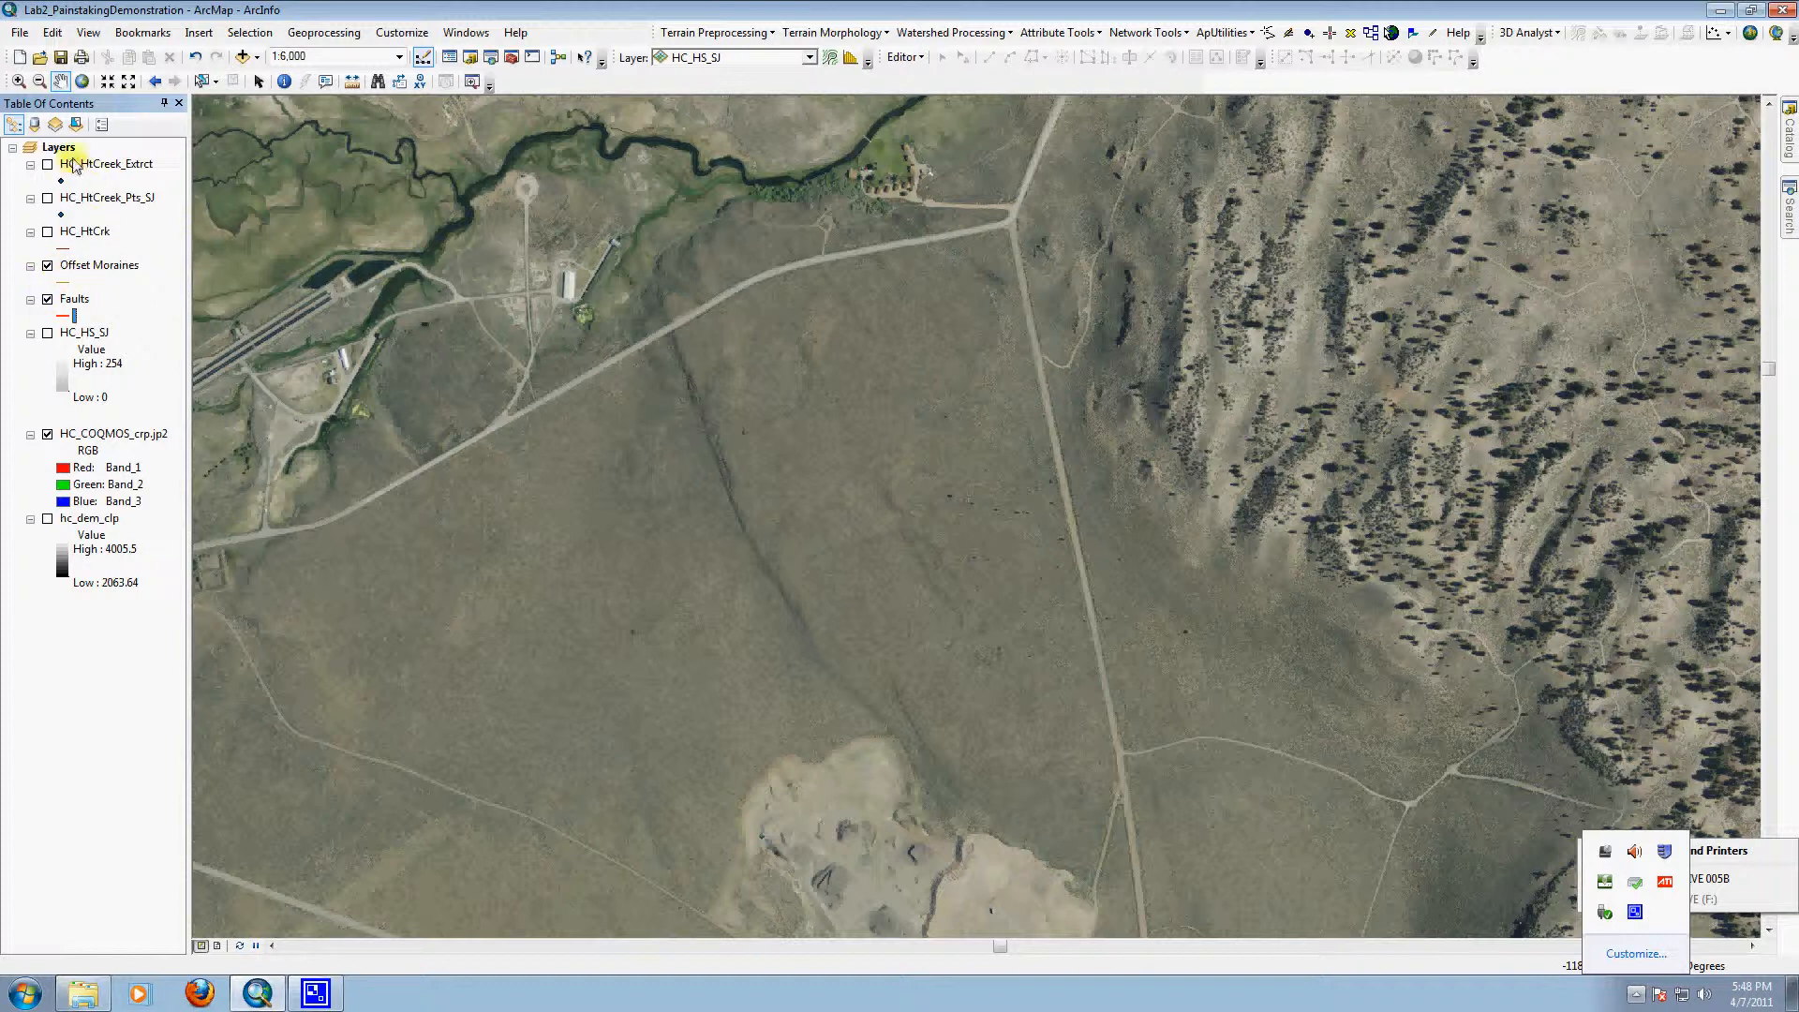
Step: Check the projected coordinate system in the source properties of the Offset Moraines layer and the Faults layer
{"action": "right_click", "coordinate": [99, 266]}
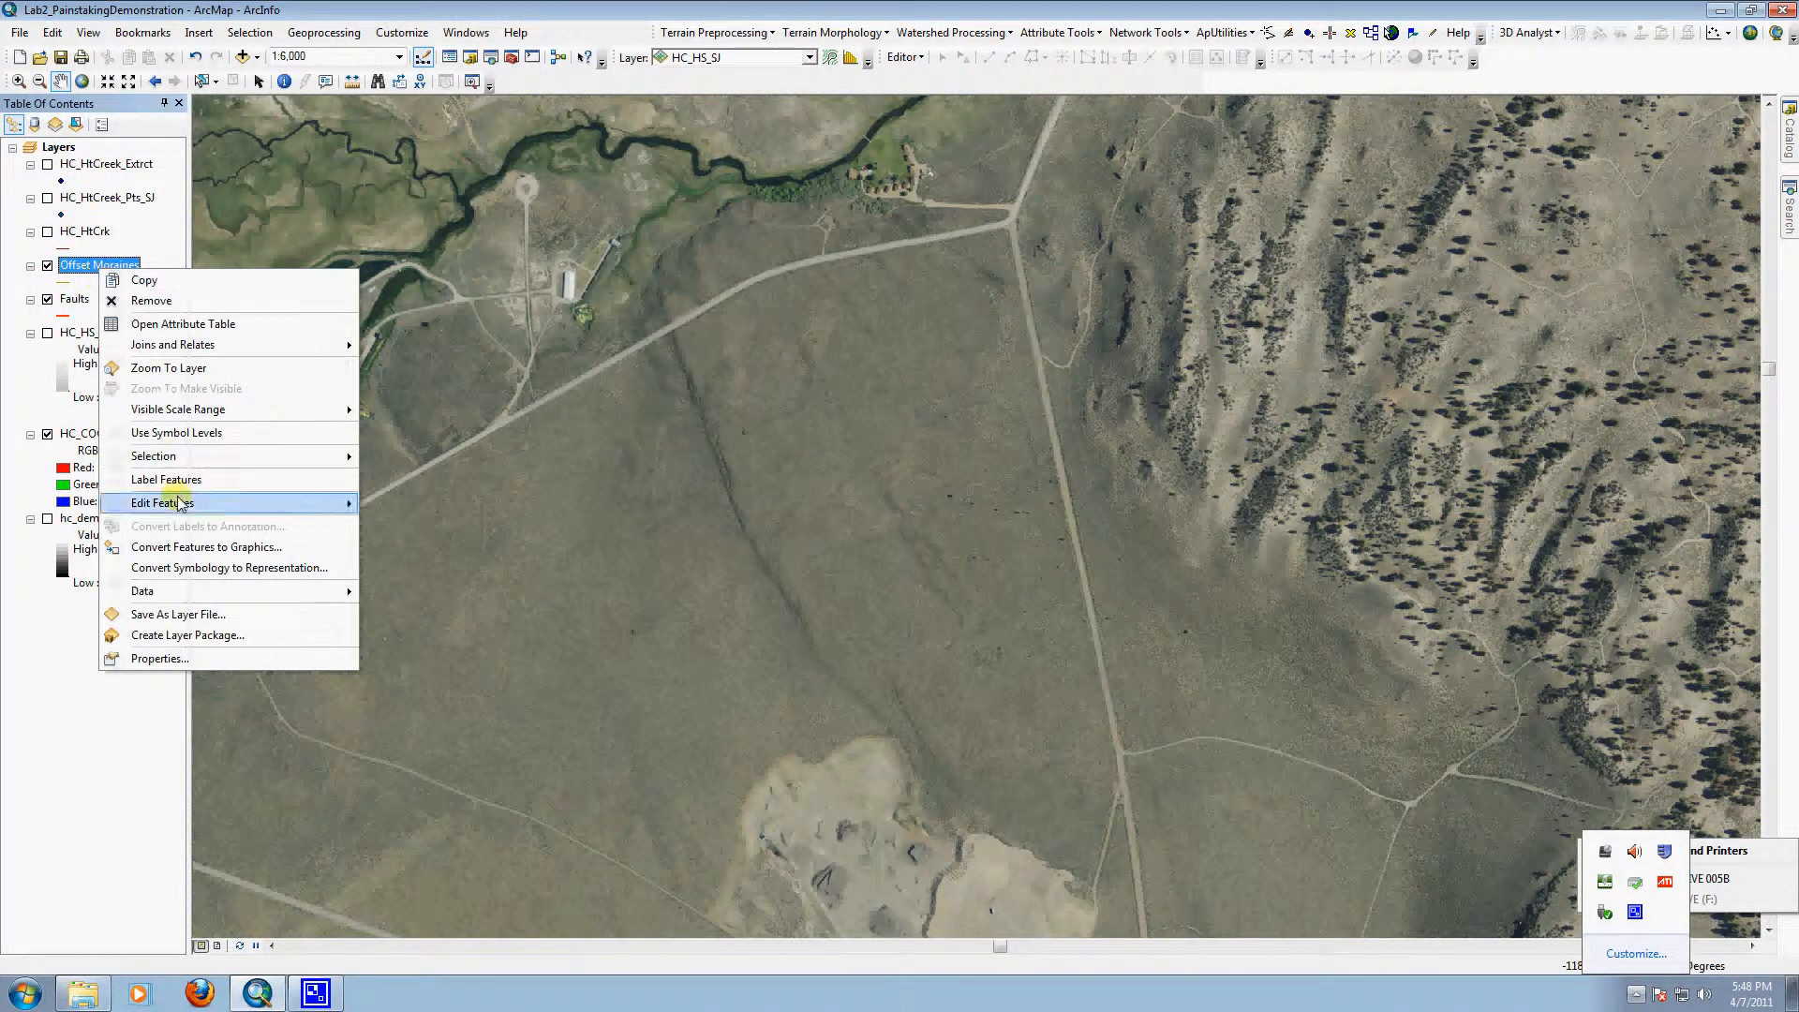
{"action": "left_click", "coordinate": [216, 660]}
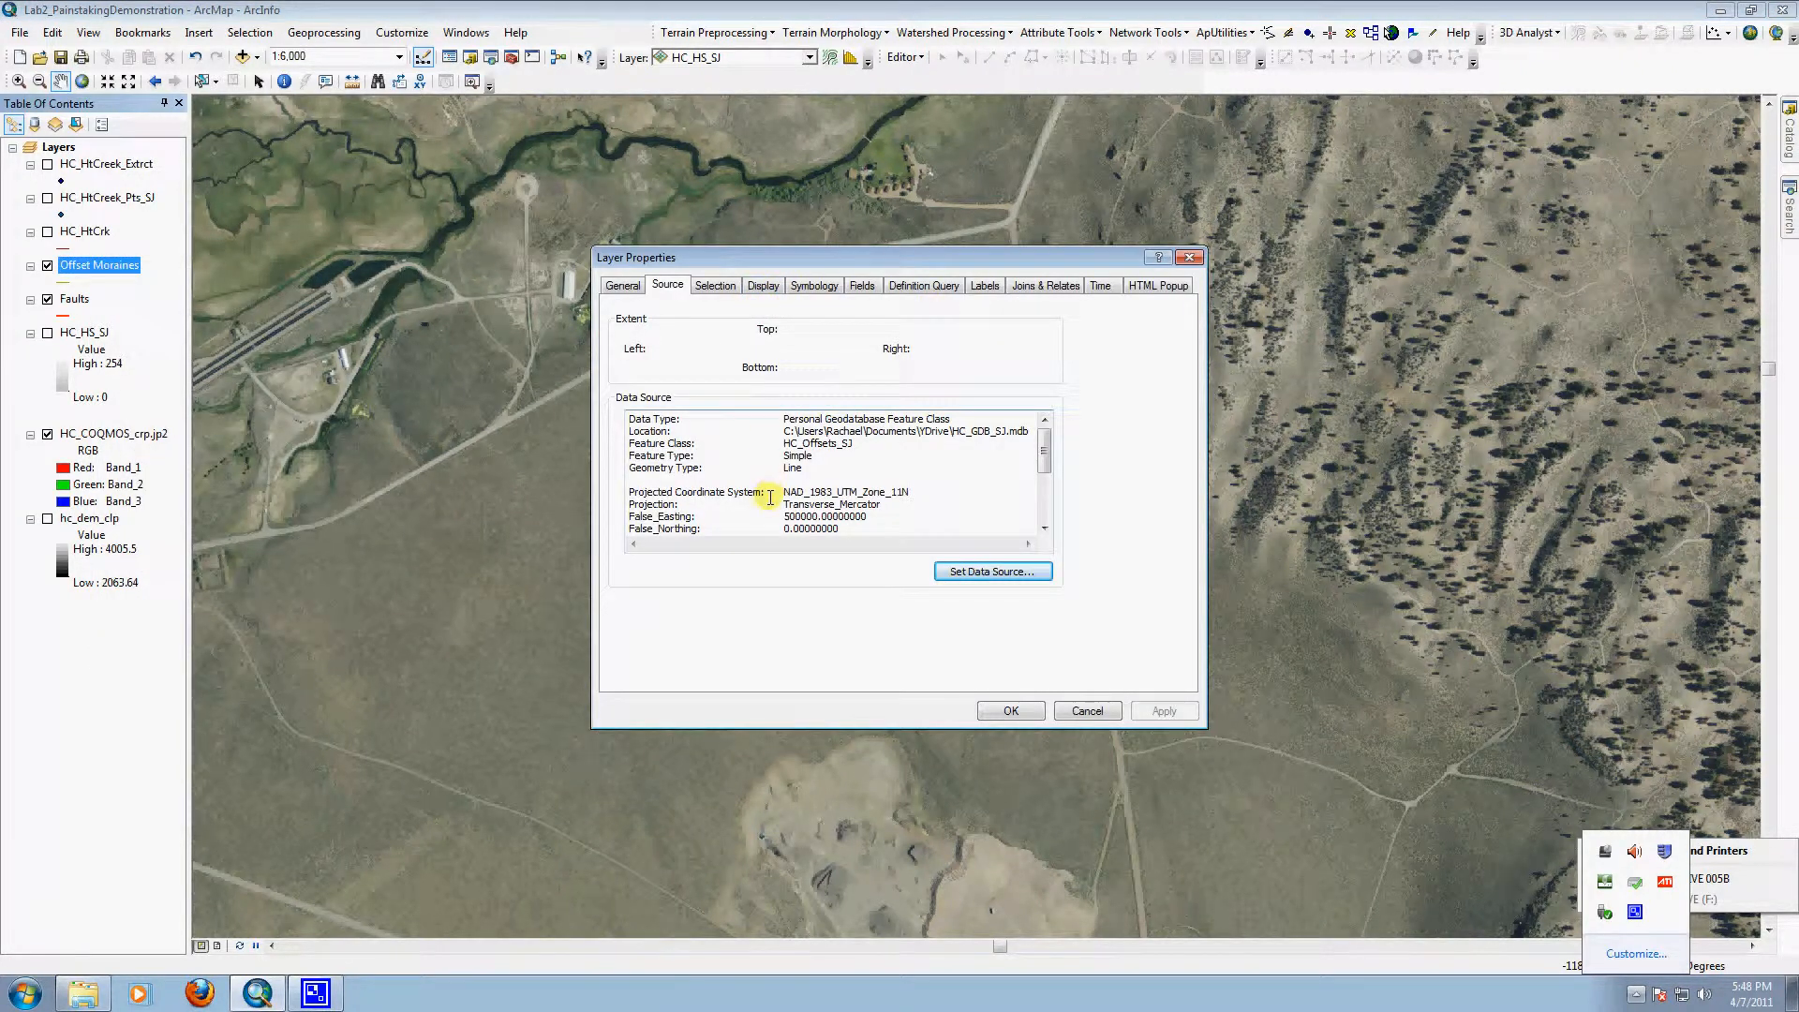
{"action": "left_click_drag", "start_coordinate": [768, 493], "coordinate": [860, 520]}
{"action": "left_click", "coordinate": [1087, 710]}
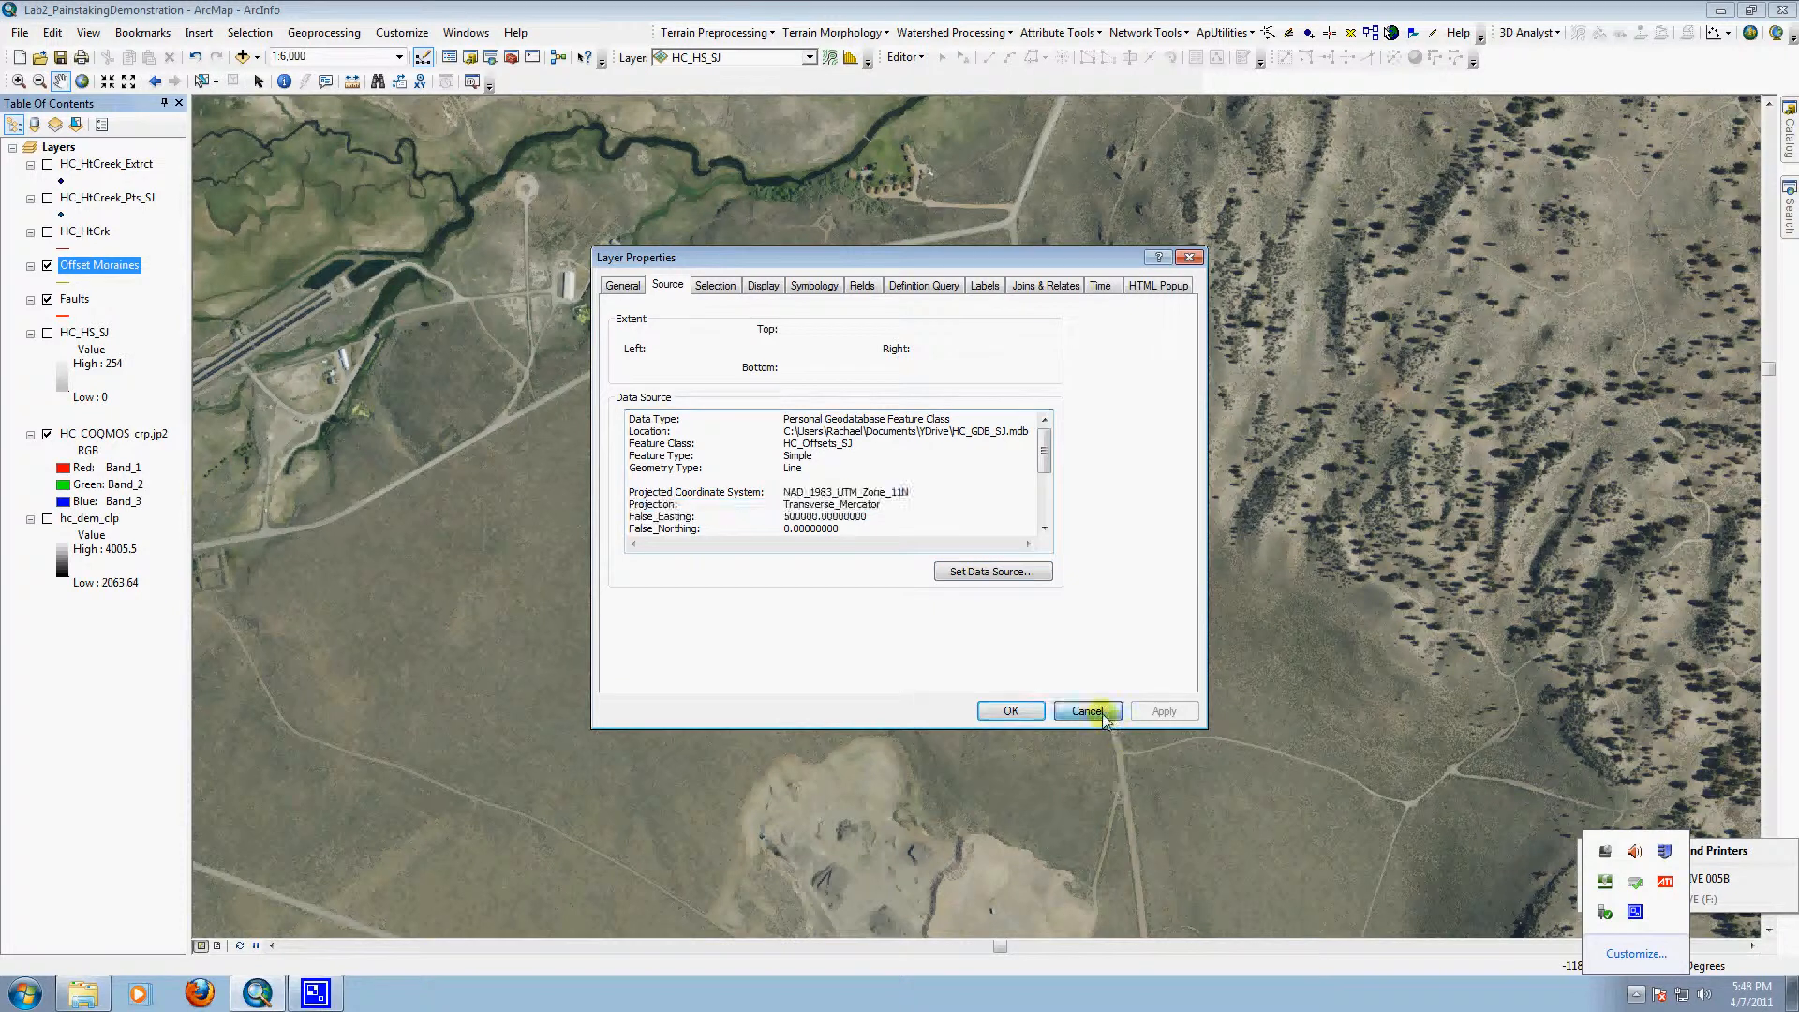
{"action": "right_click", "coordinate": [79, 309]}
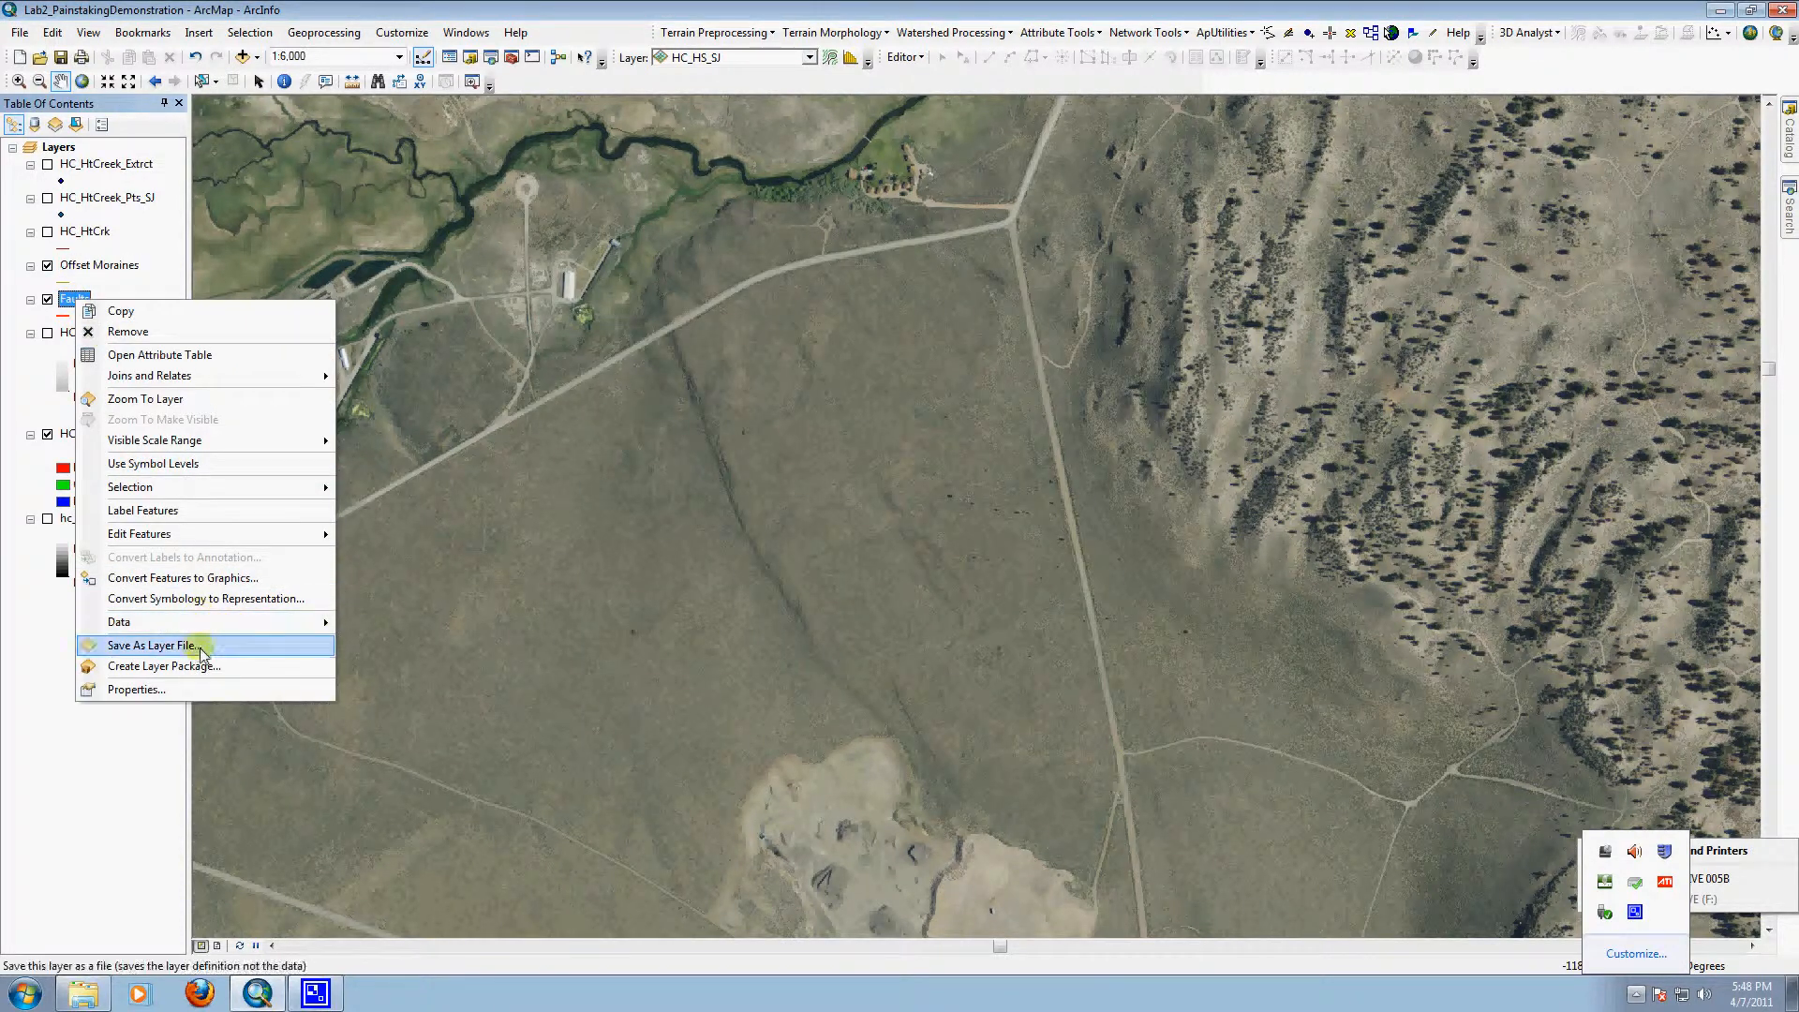
{"action": "left_click", "coordinate": [210, 688]}
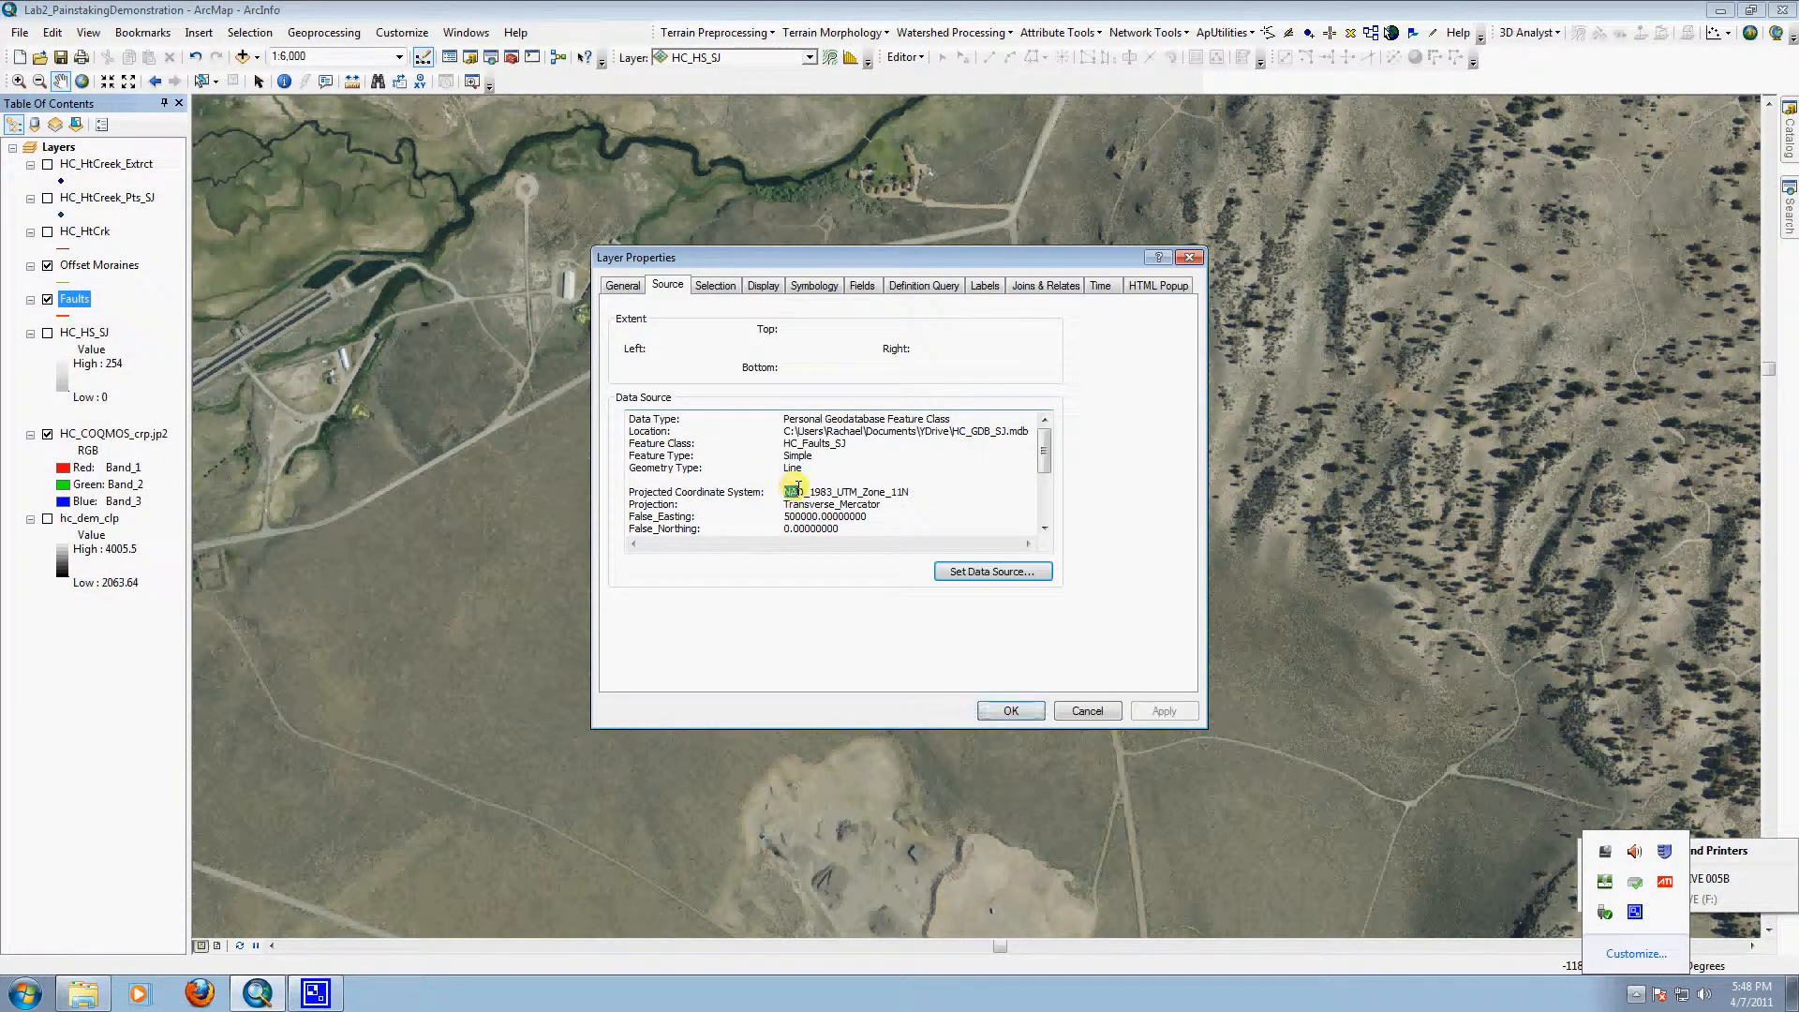
{"action": "left_click_drag", "start_coordinate": [787, 492], "coordinate": [926, 506]}
{"action": "left_click", "coordinate": [1087, 711]}
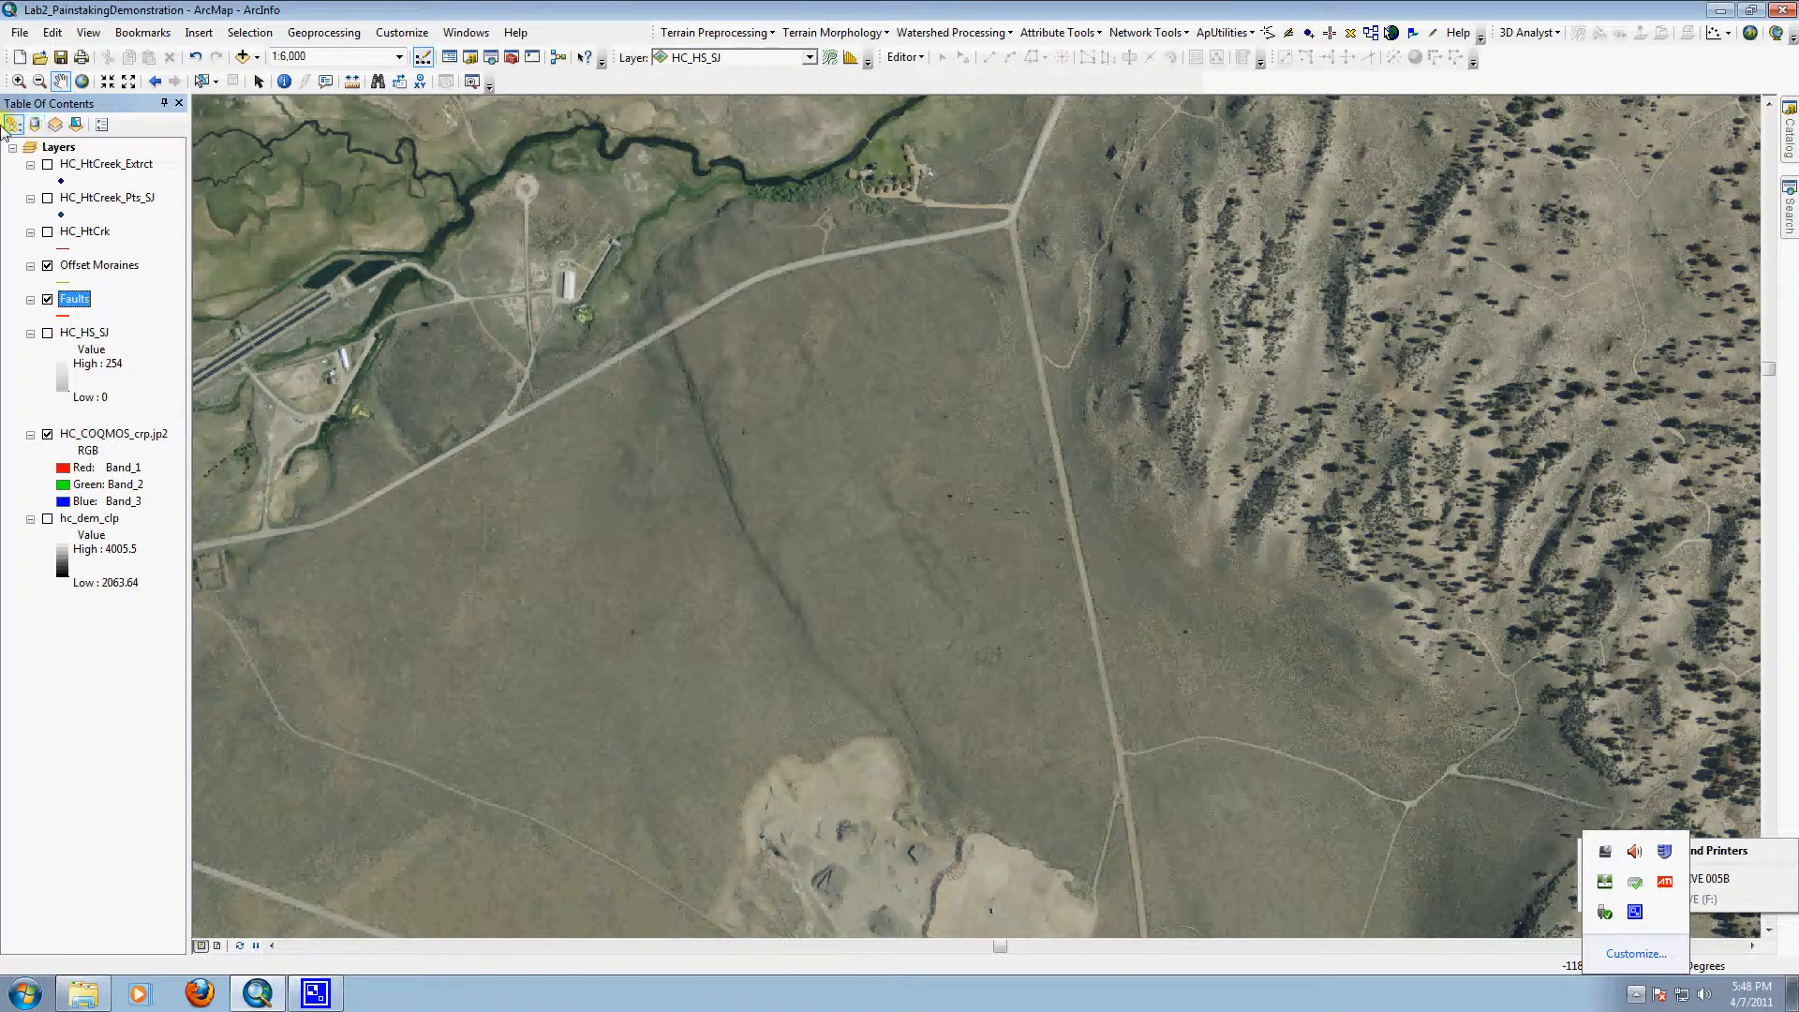
Step: Check the current coordinate system of the Layers data frame
{"action": "right_click", "coordinate": [58, 147]}
{"action": "left_click", "coordinate": [211, 562]}
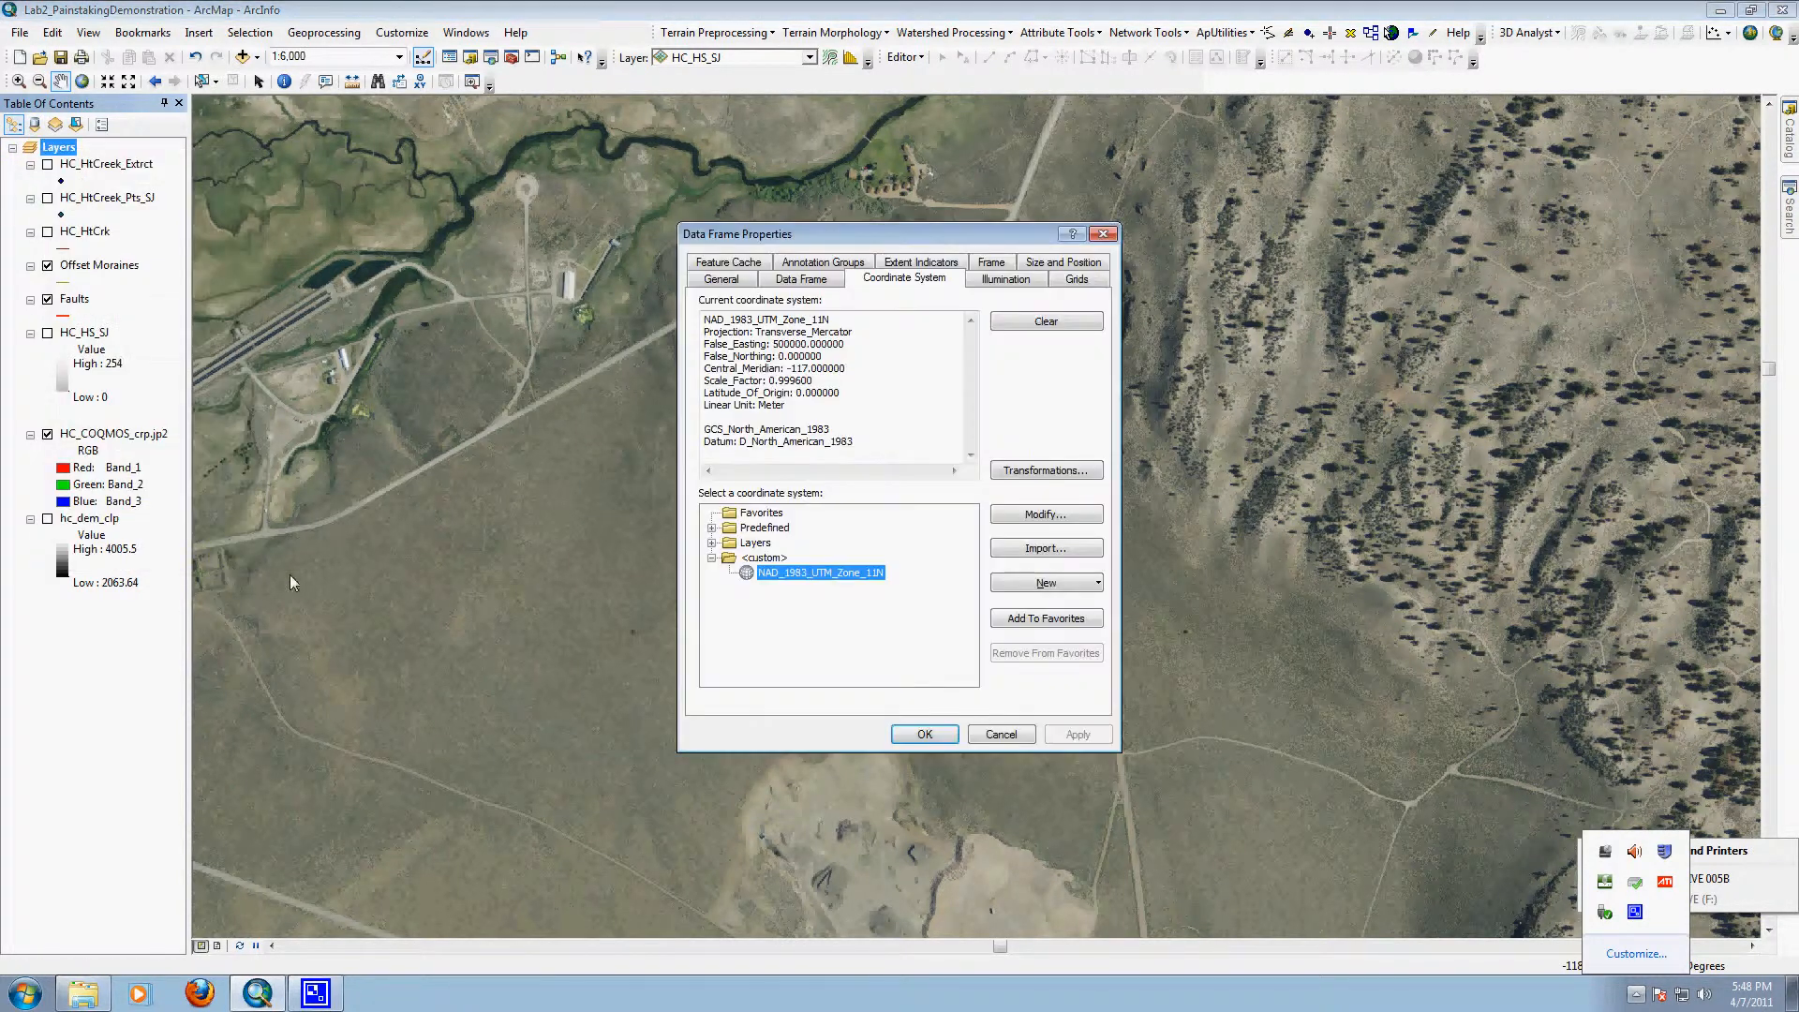
{"action": "left_click_drag", "start_coordinate": [702, 319], "coordinate": [888, 379]}
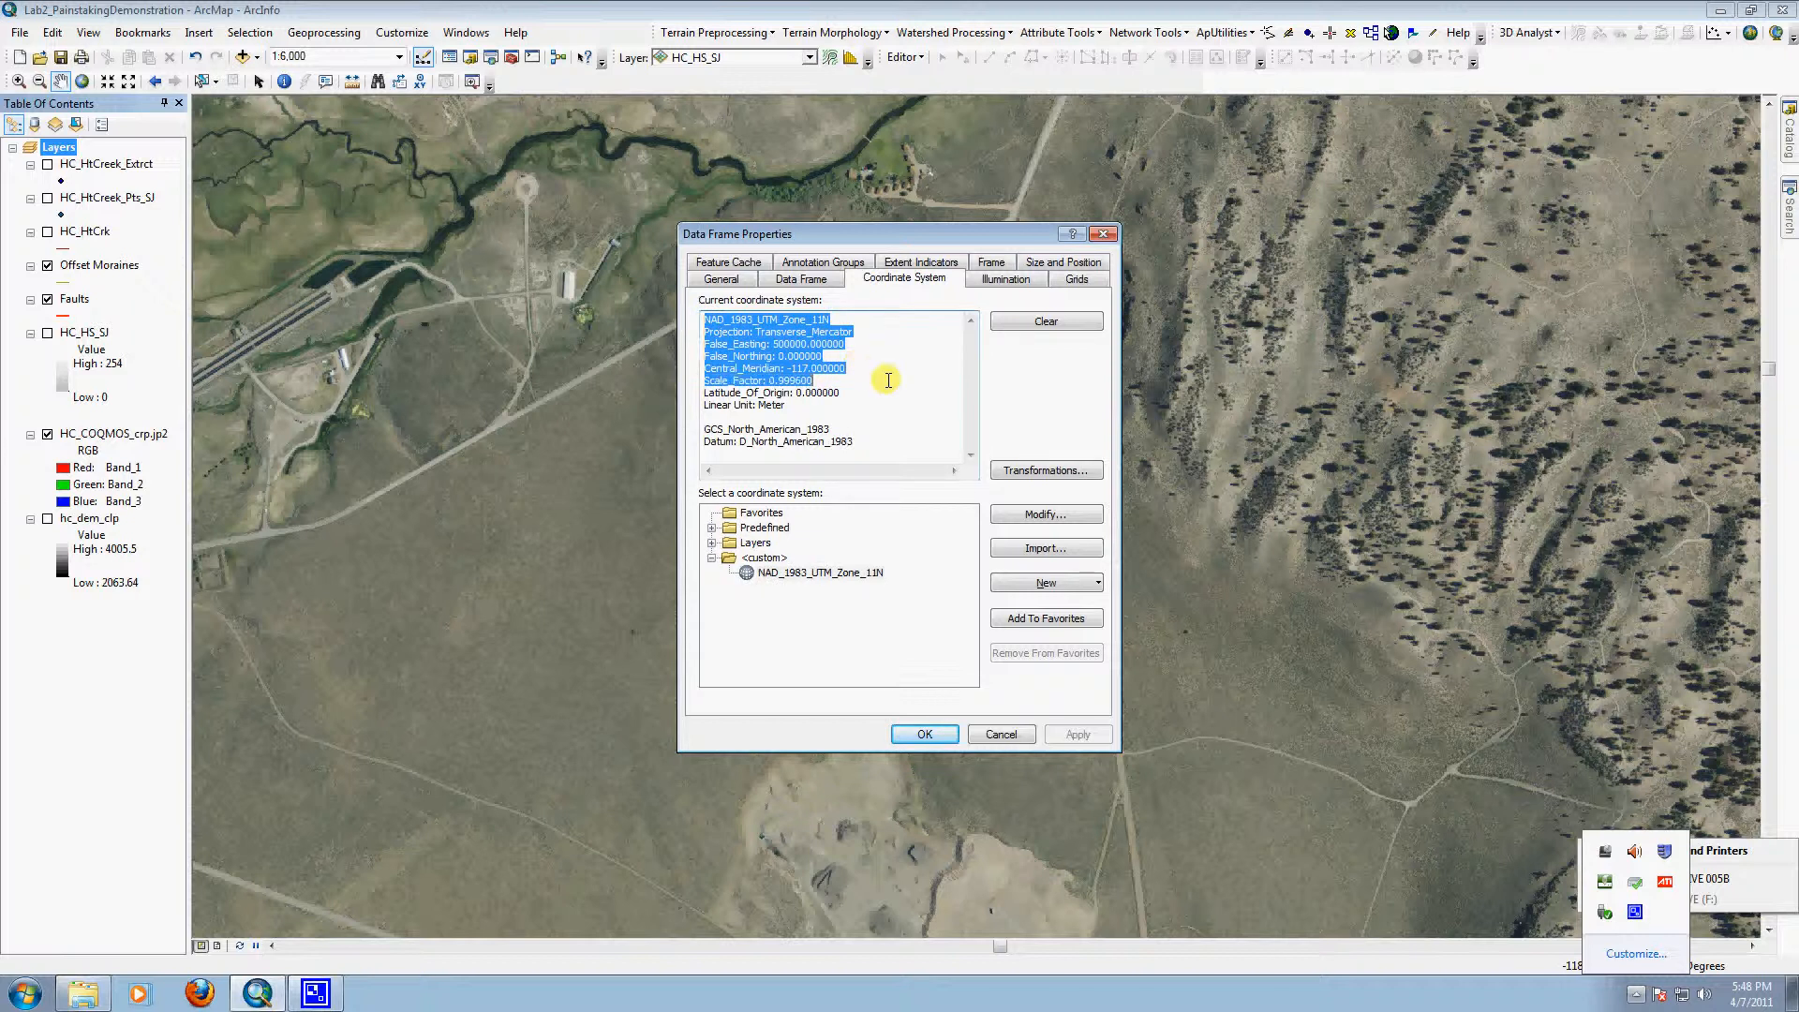
{"action": "left_click", "coordinate": [1001, 734]}
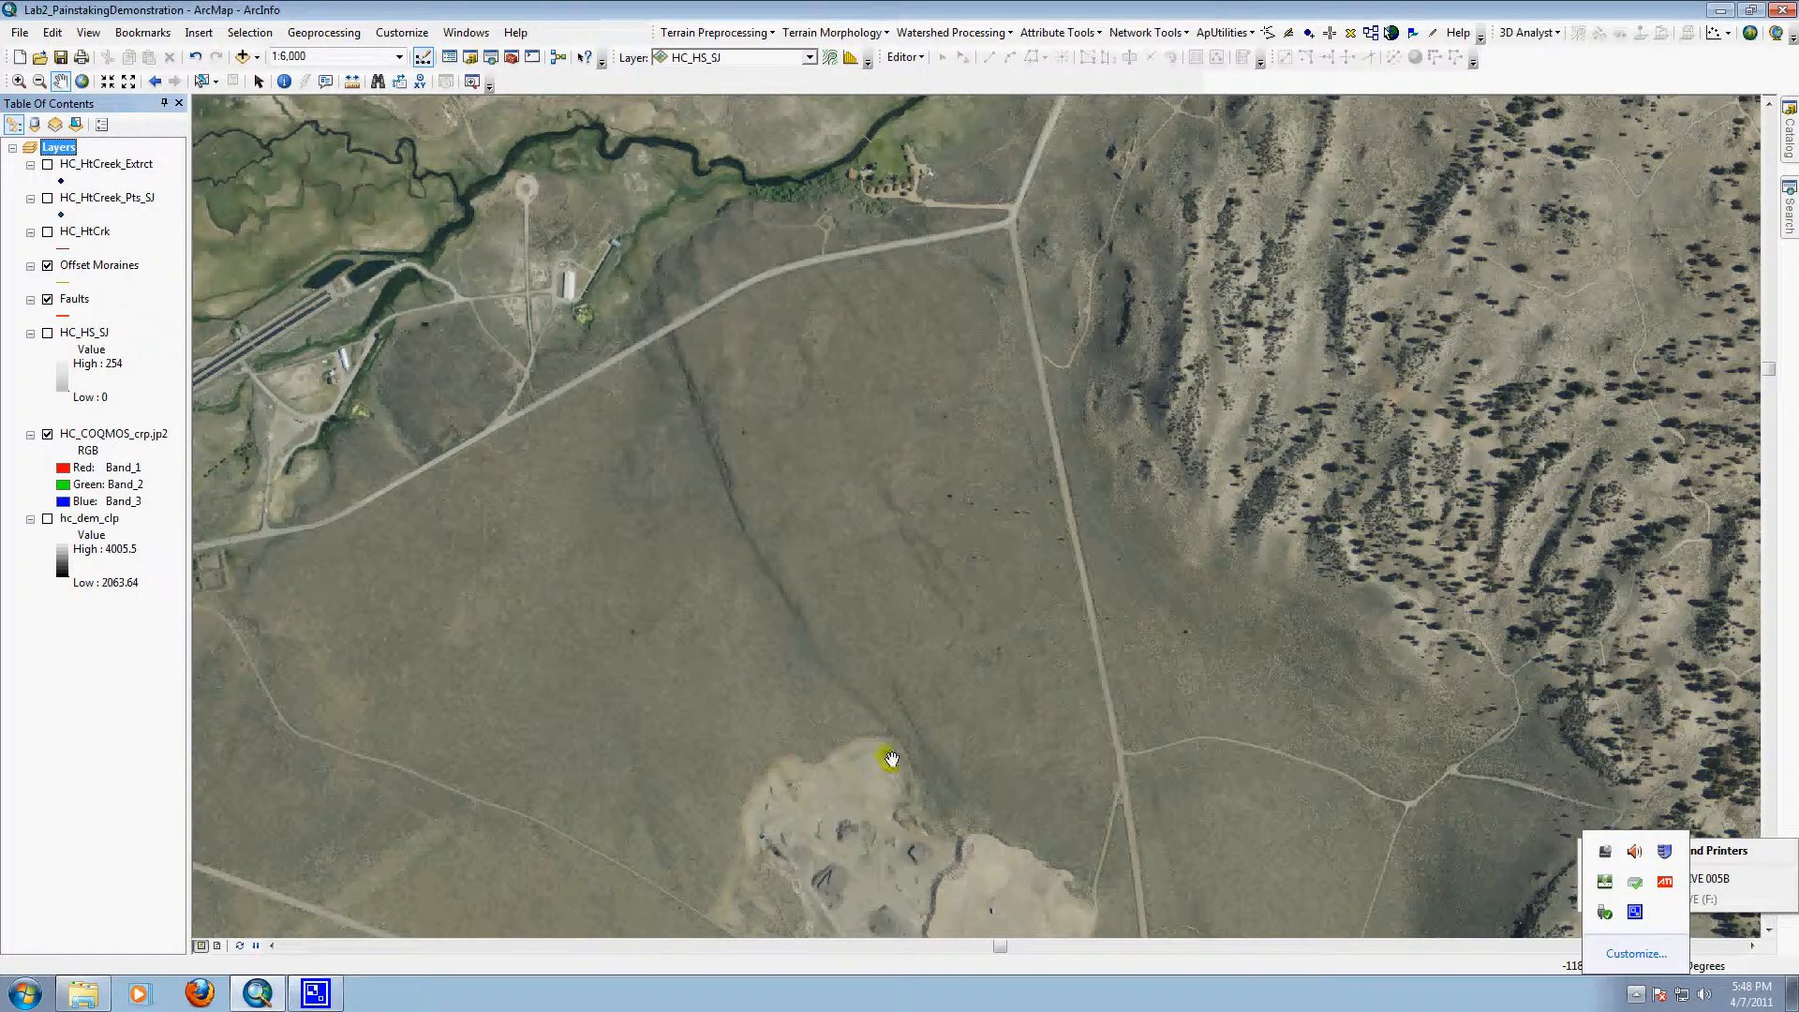
{"action": "left_click", "coordinate": [904, 57]}
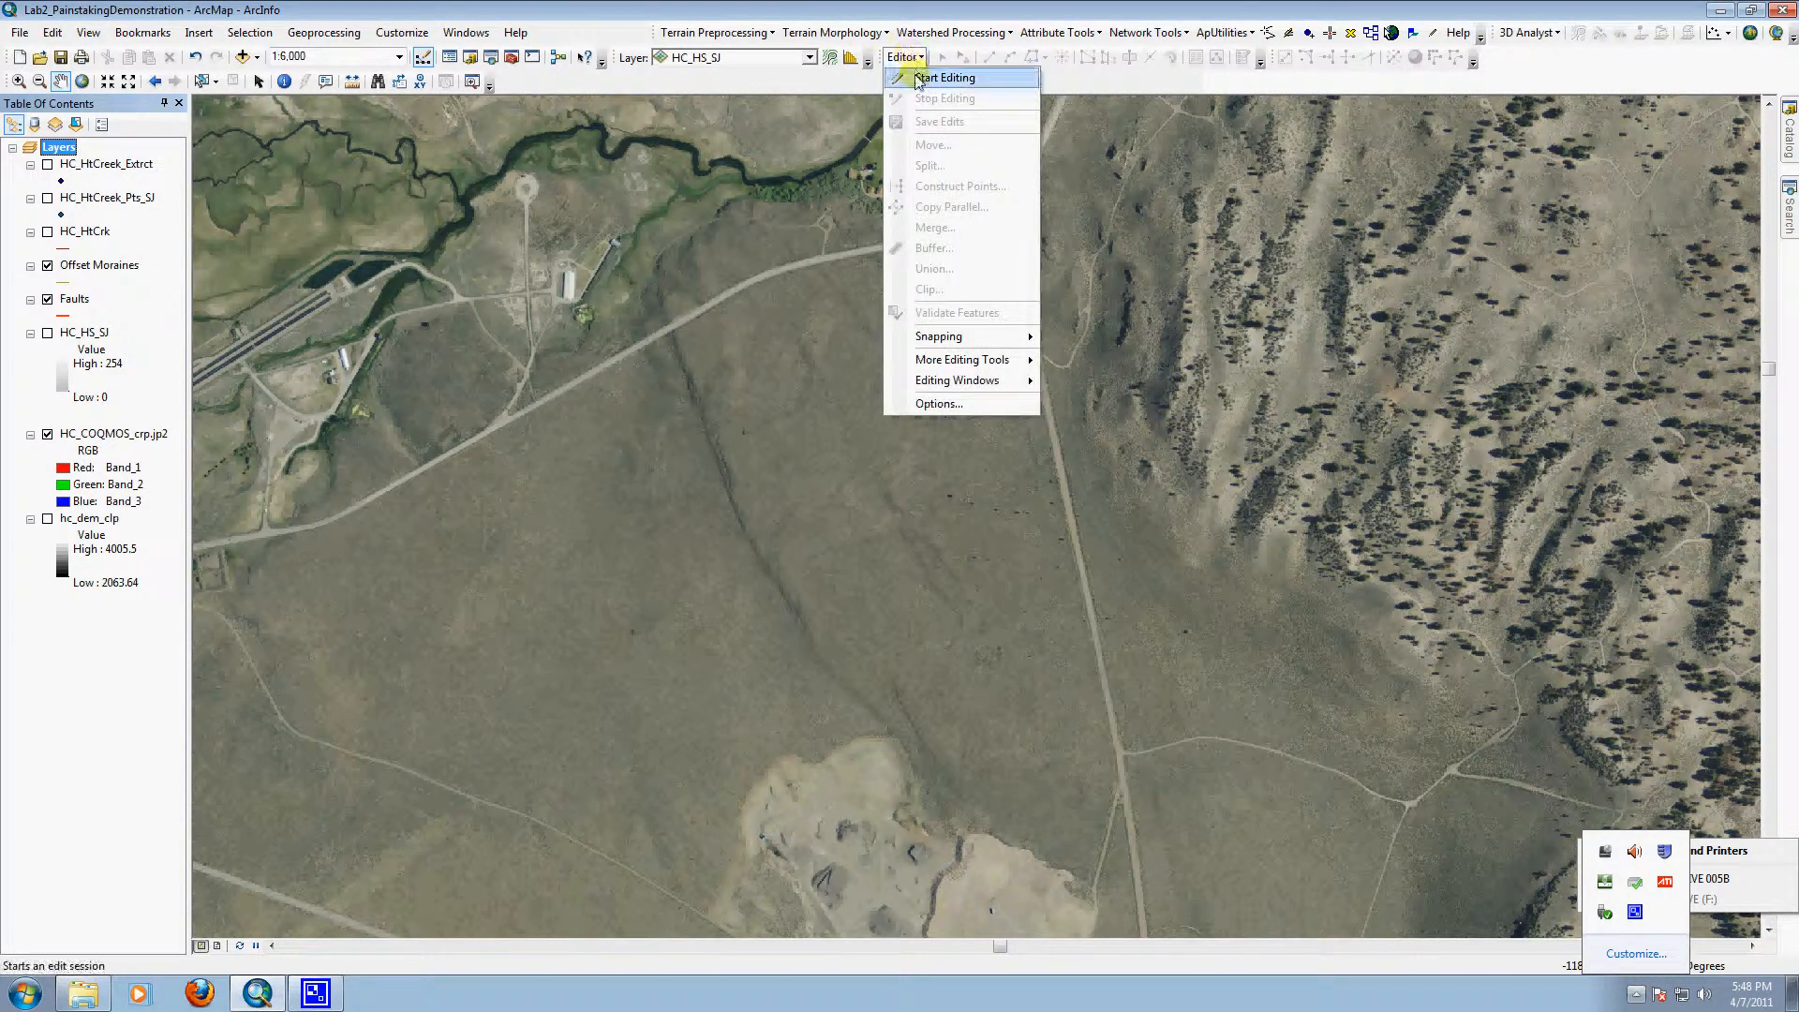
{"action": "left_click", "coordinate": [916, 82]}
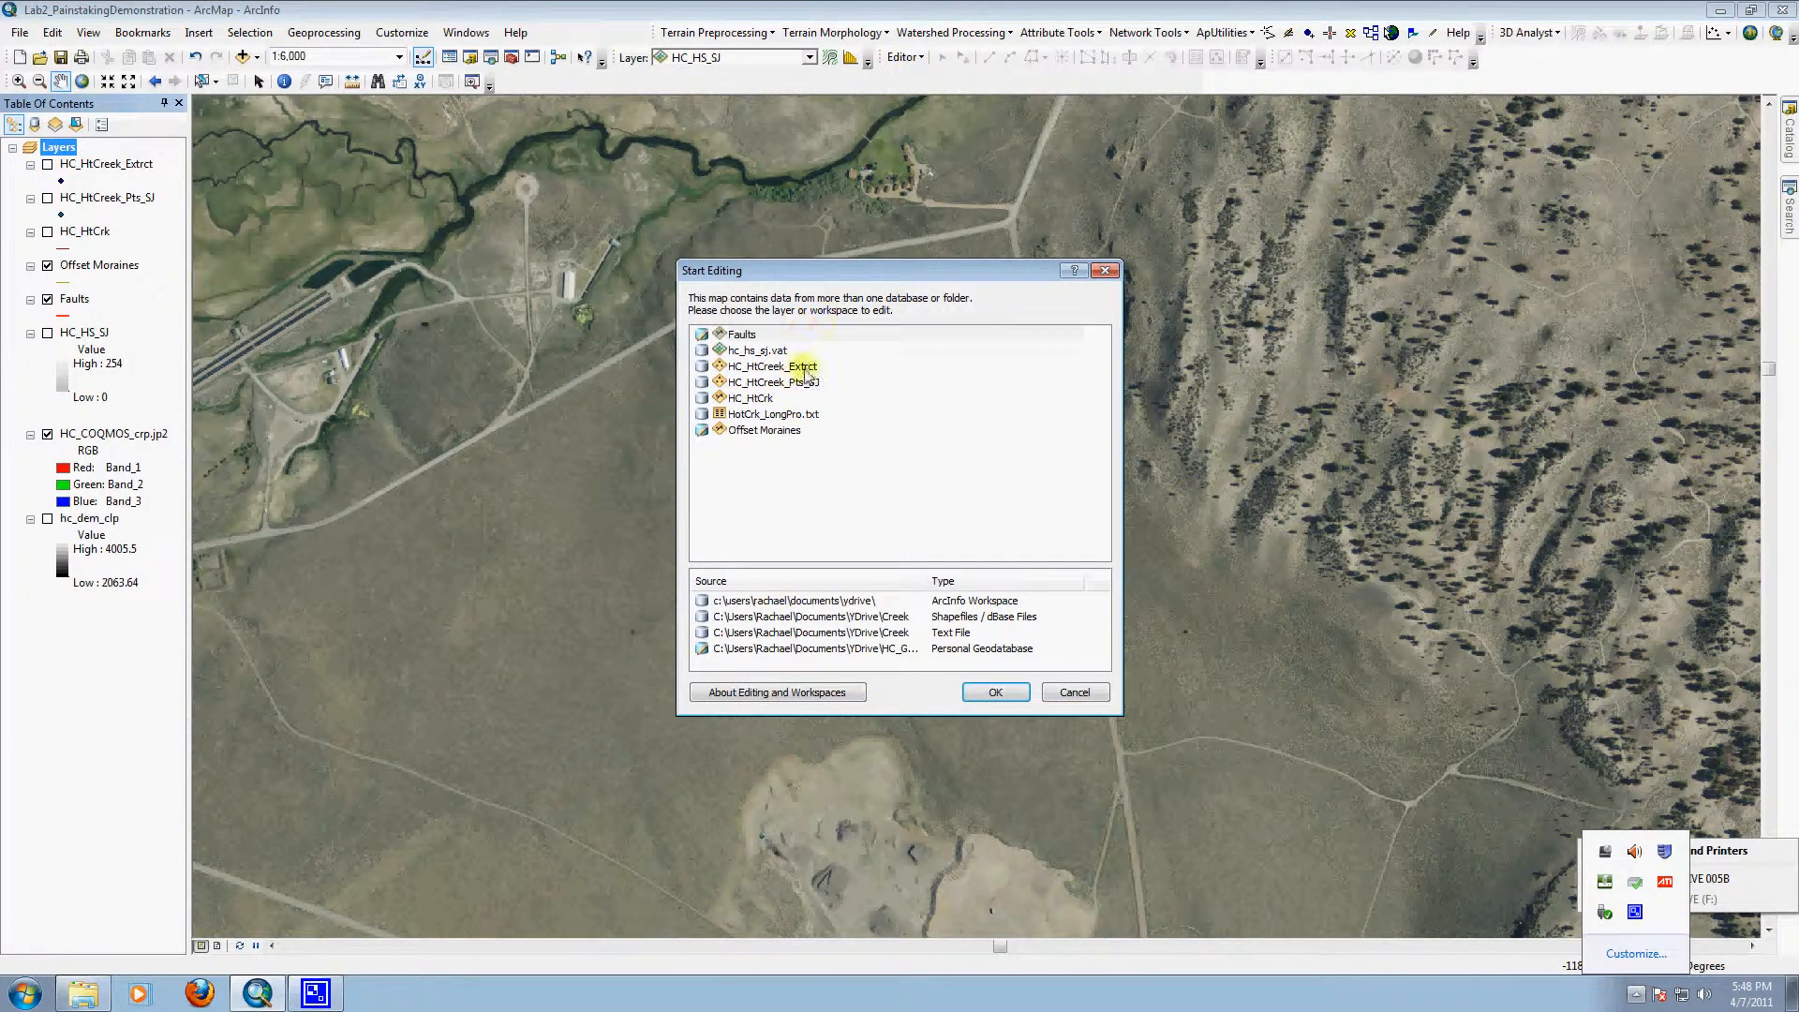
{"action": "left_click", "coordinate": [748, 371]}
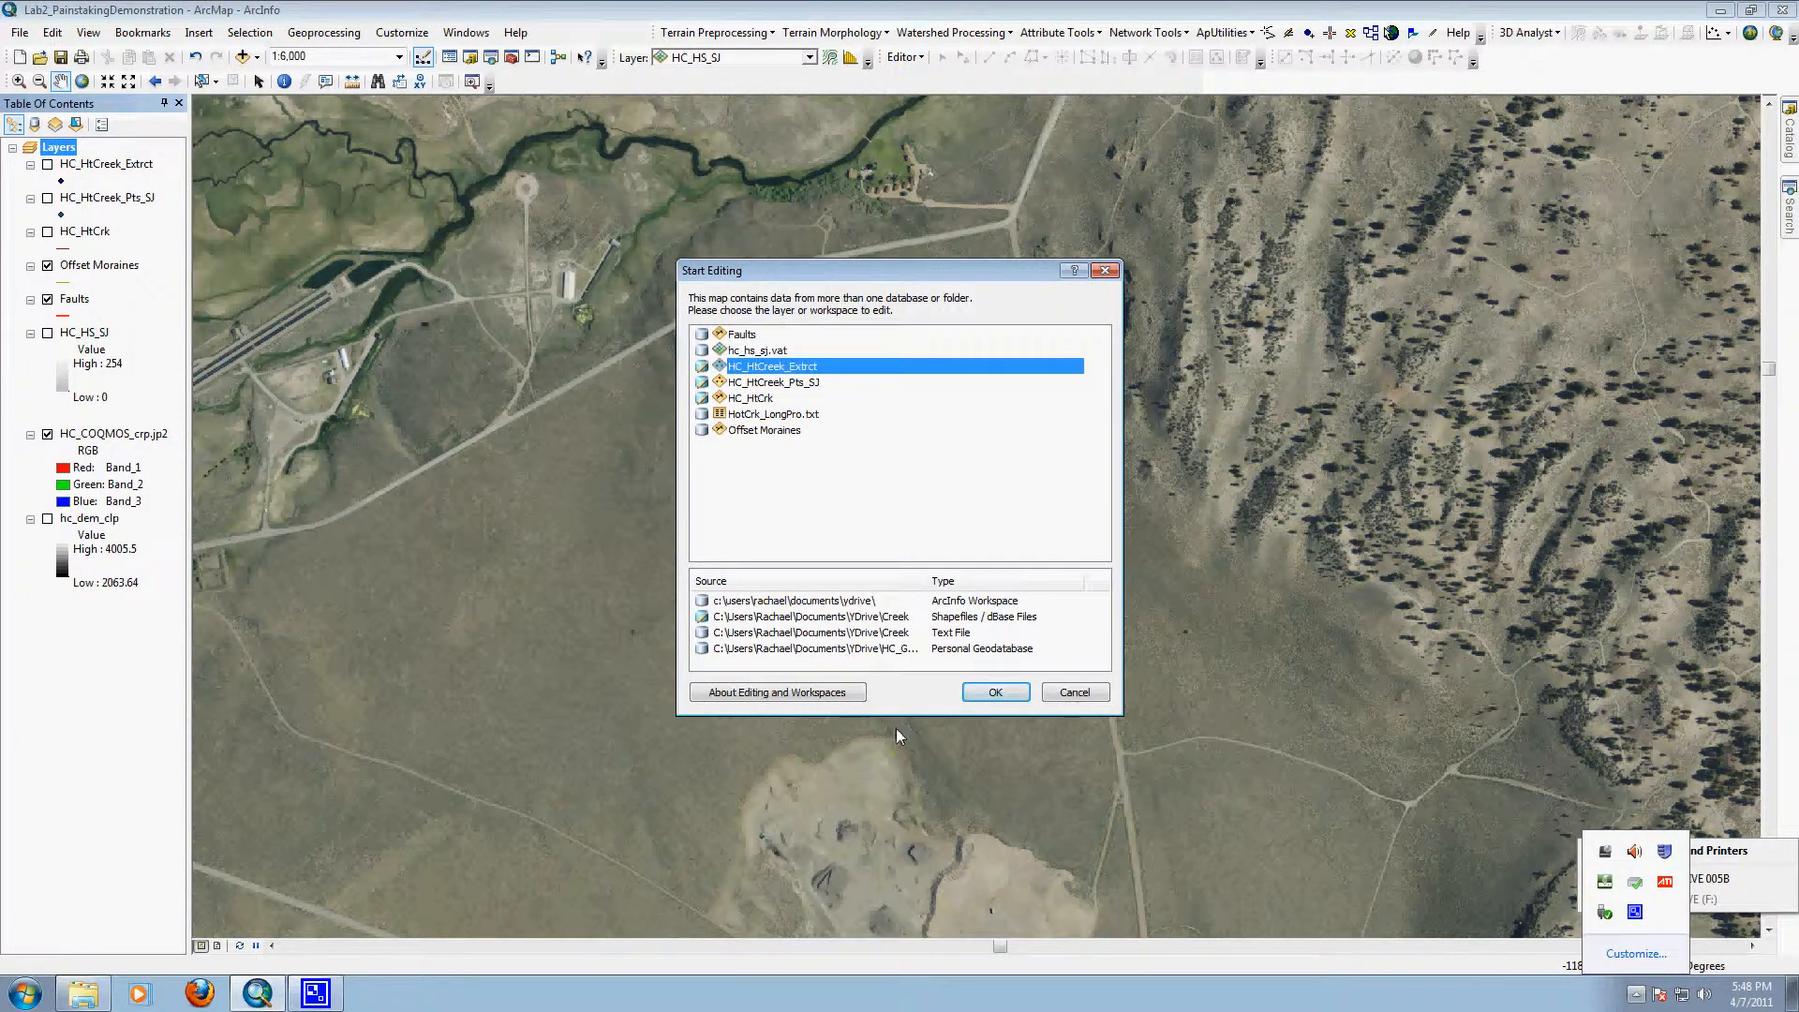
{"action": "left_click", "coordinate": [877, 651]}
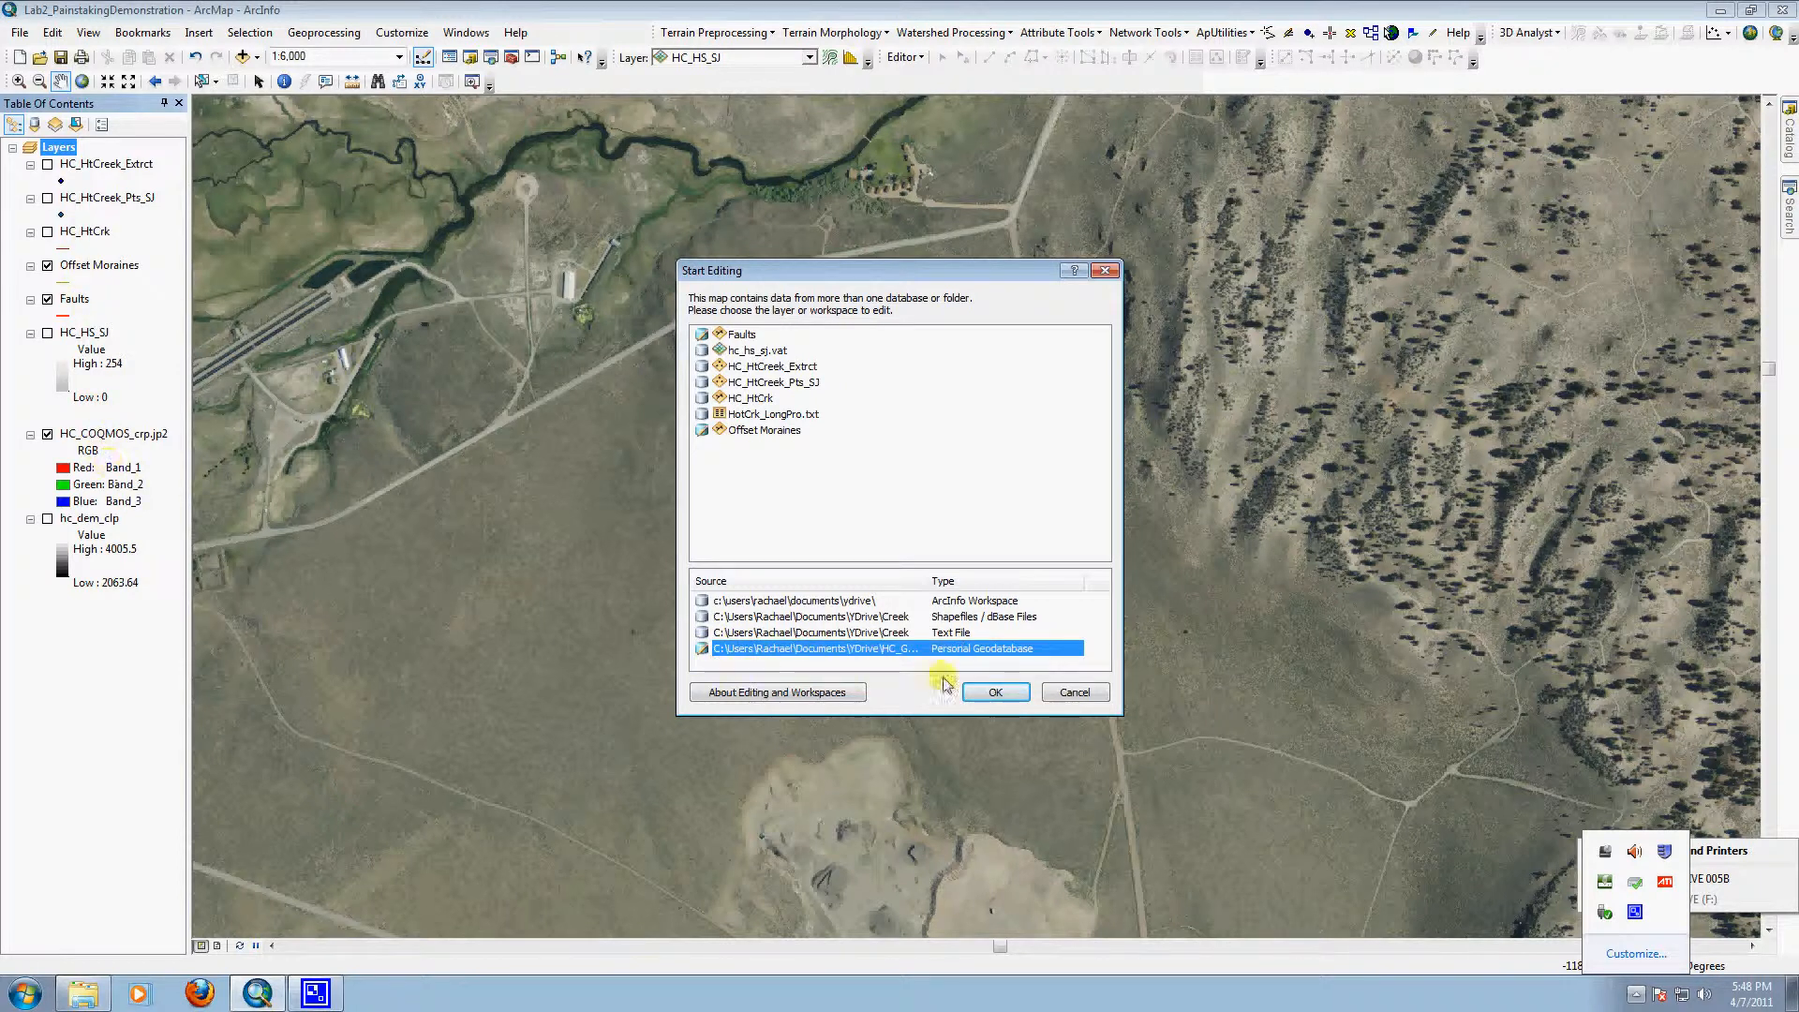
{"action": "left_click", "coordinate": [1068, 693]}
Step: List the map layers by source, widen the list to show the data paths, and select the Faults layer
{"action": "left_click", "coordinate": [34, 125]}
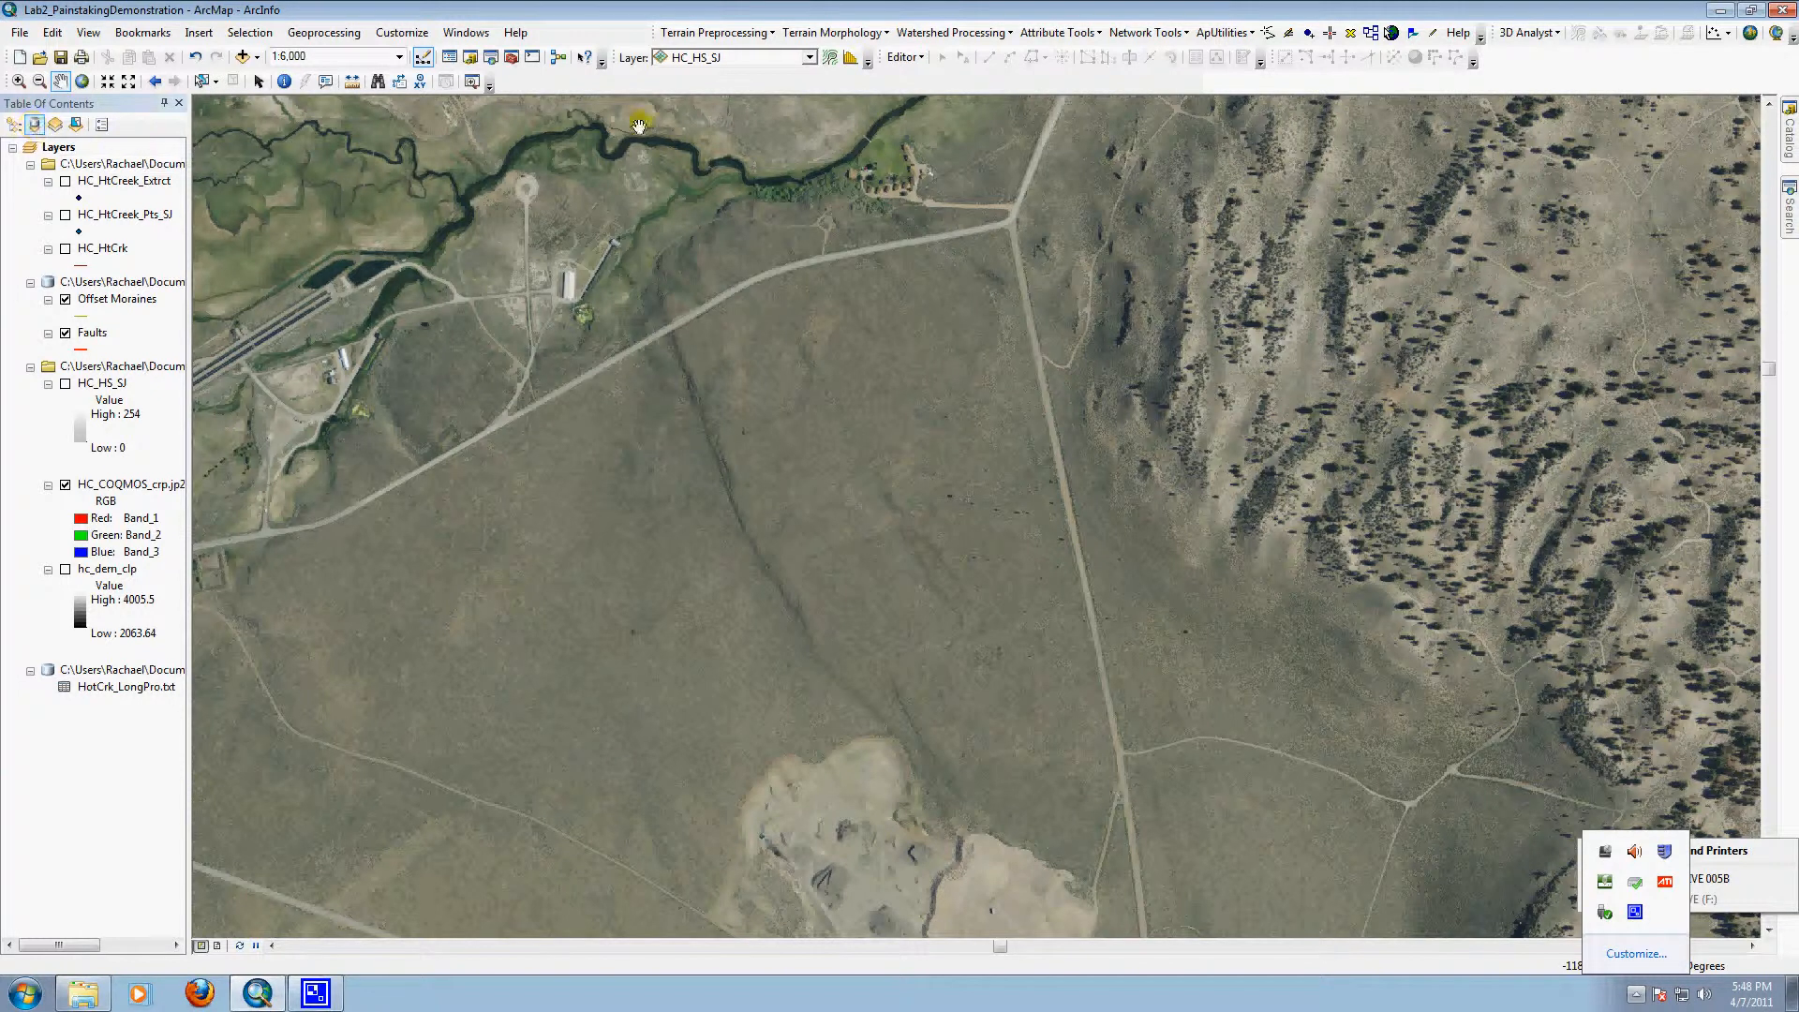
{"action": "left_click_drag", "start_coordinate": [189, 222], "coordinate": [328, 237]}
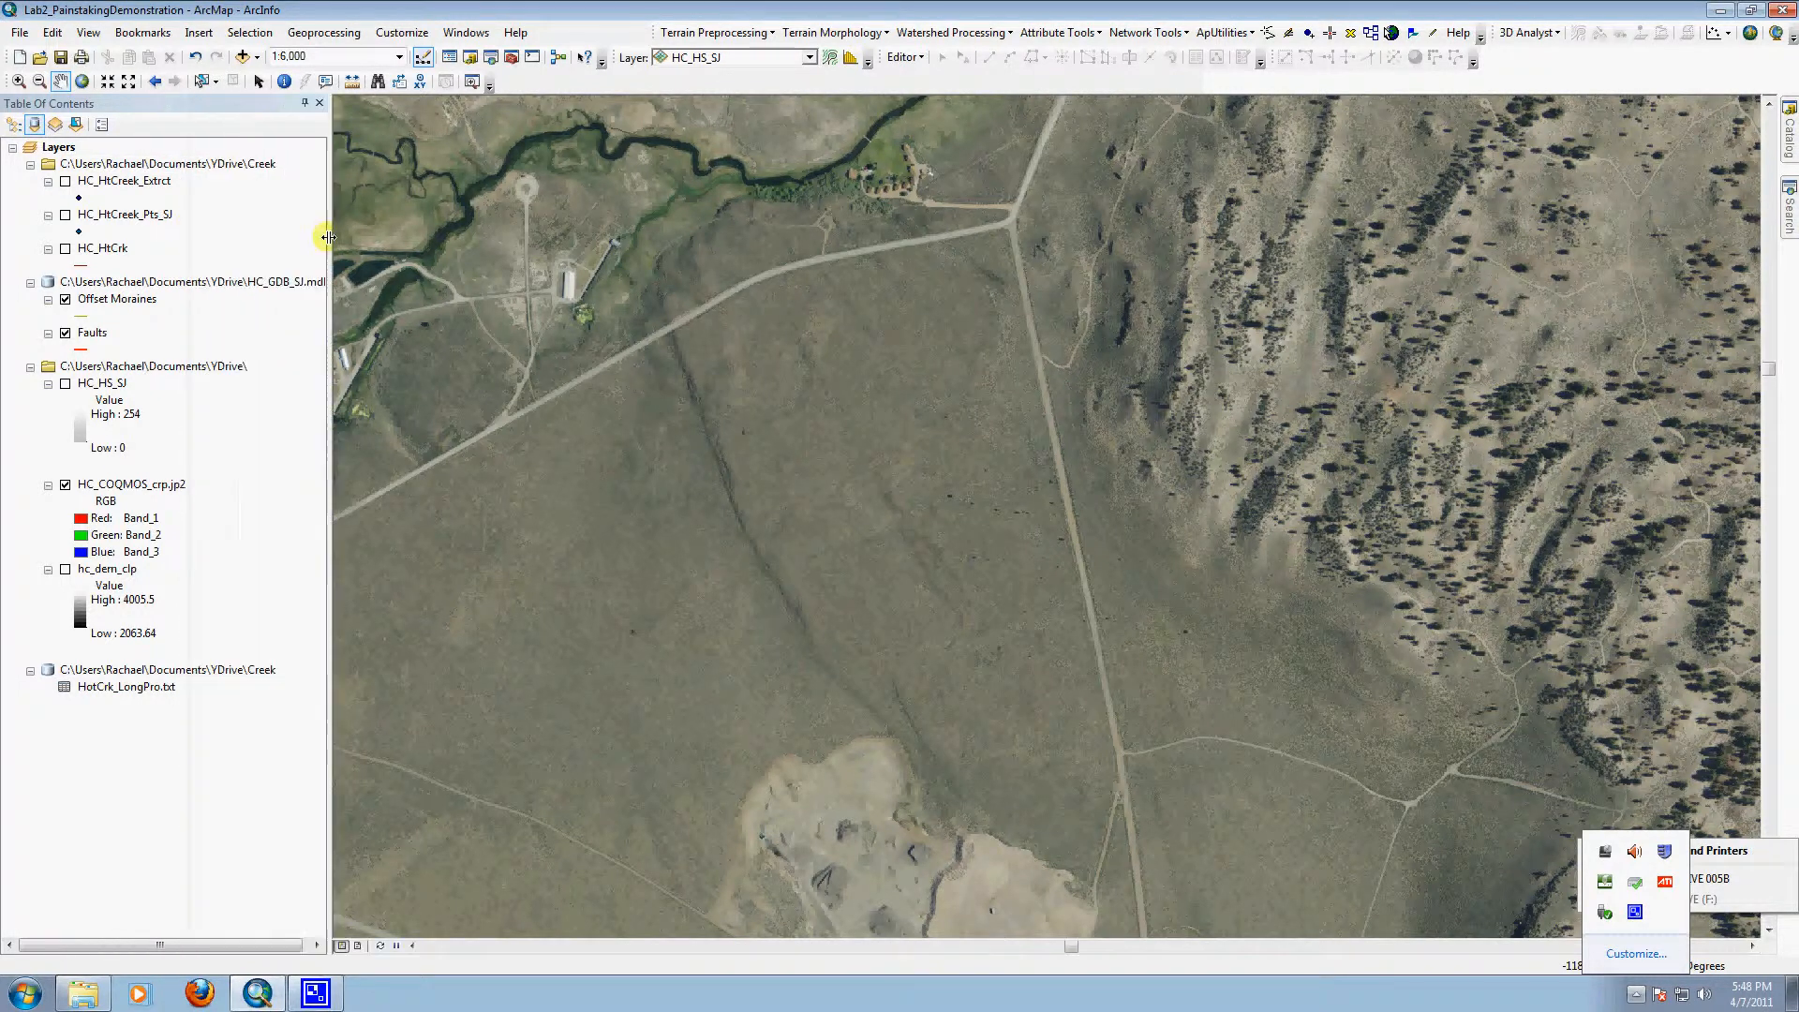
{"action": "left_click", "coordinate": [91, 334]}
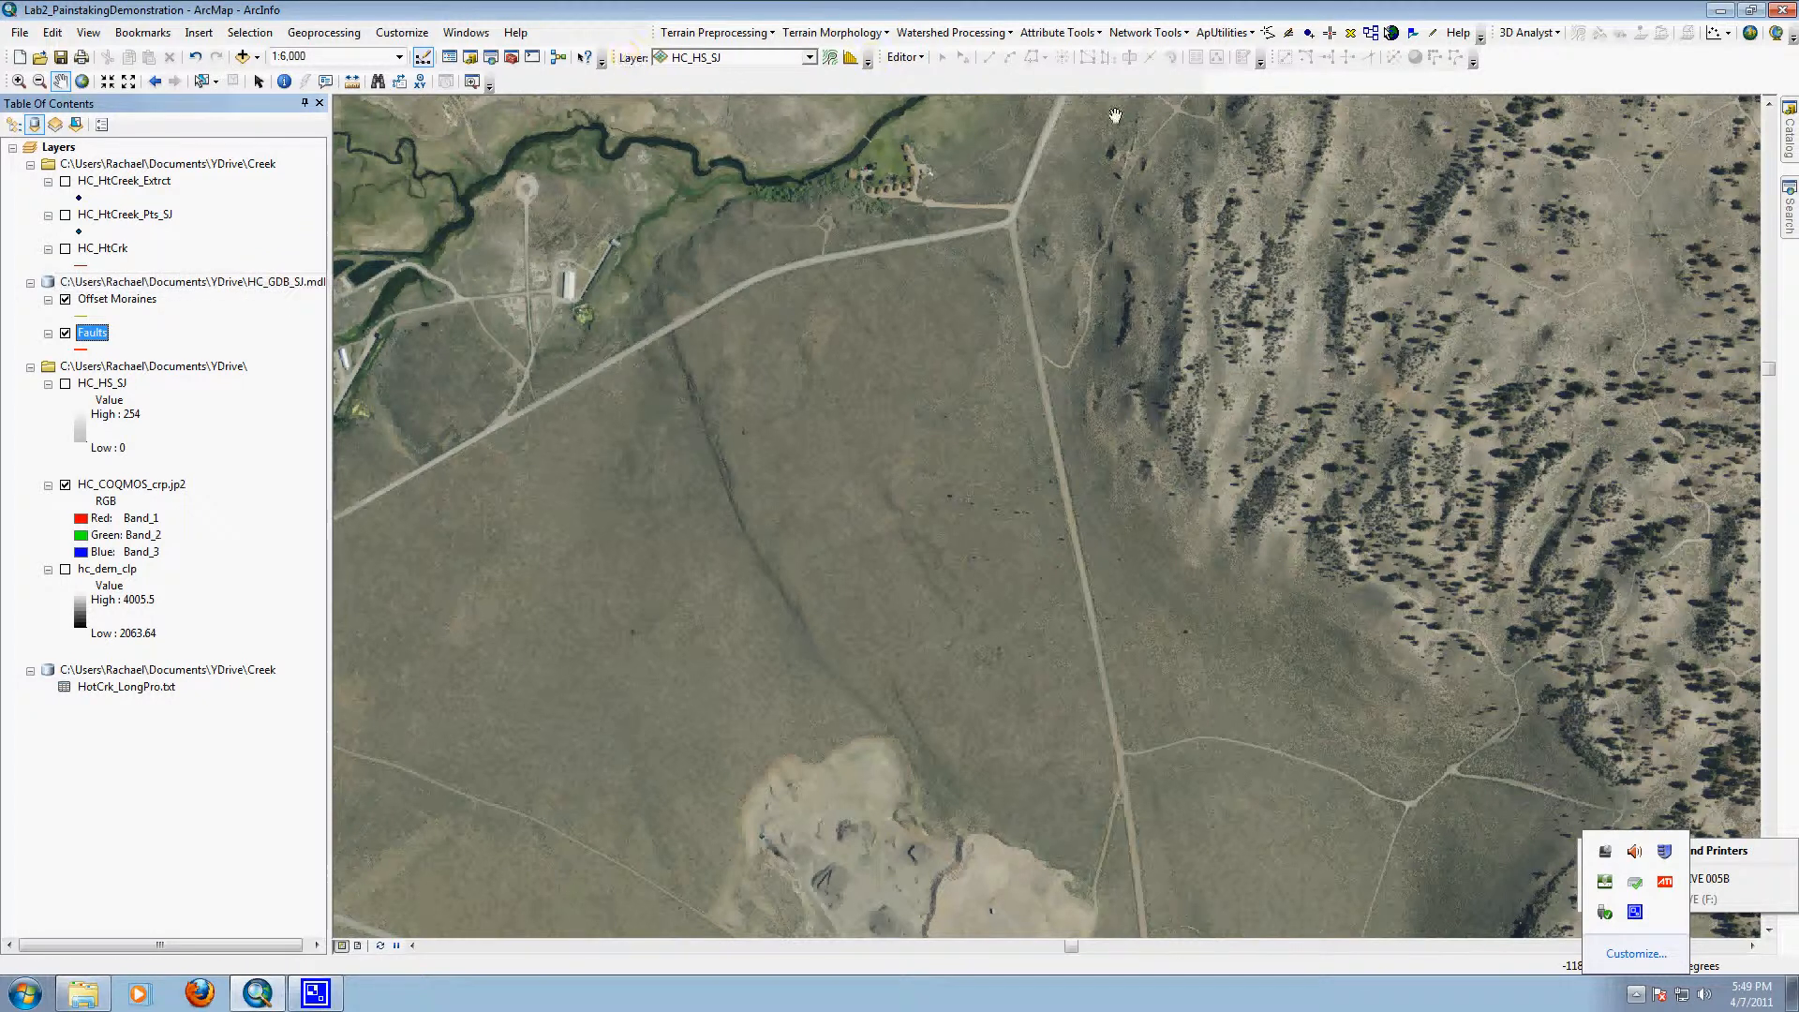
Step: Start an edit session on the HC_GDB_SJ personal geodatabase that holds the Faults and Offset Moraines layers
{"action": "left_click", "coordinate": [904, 57]}
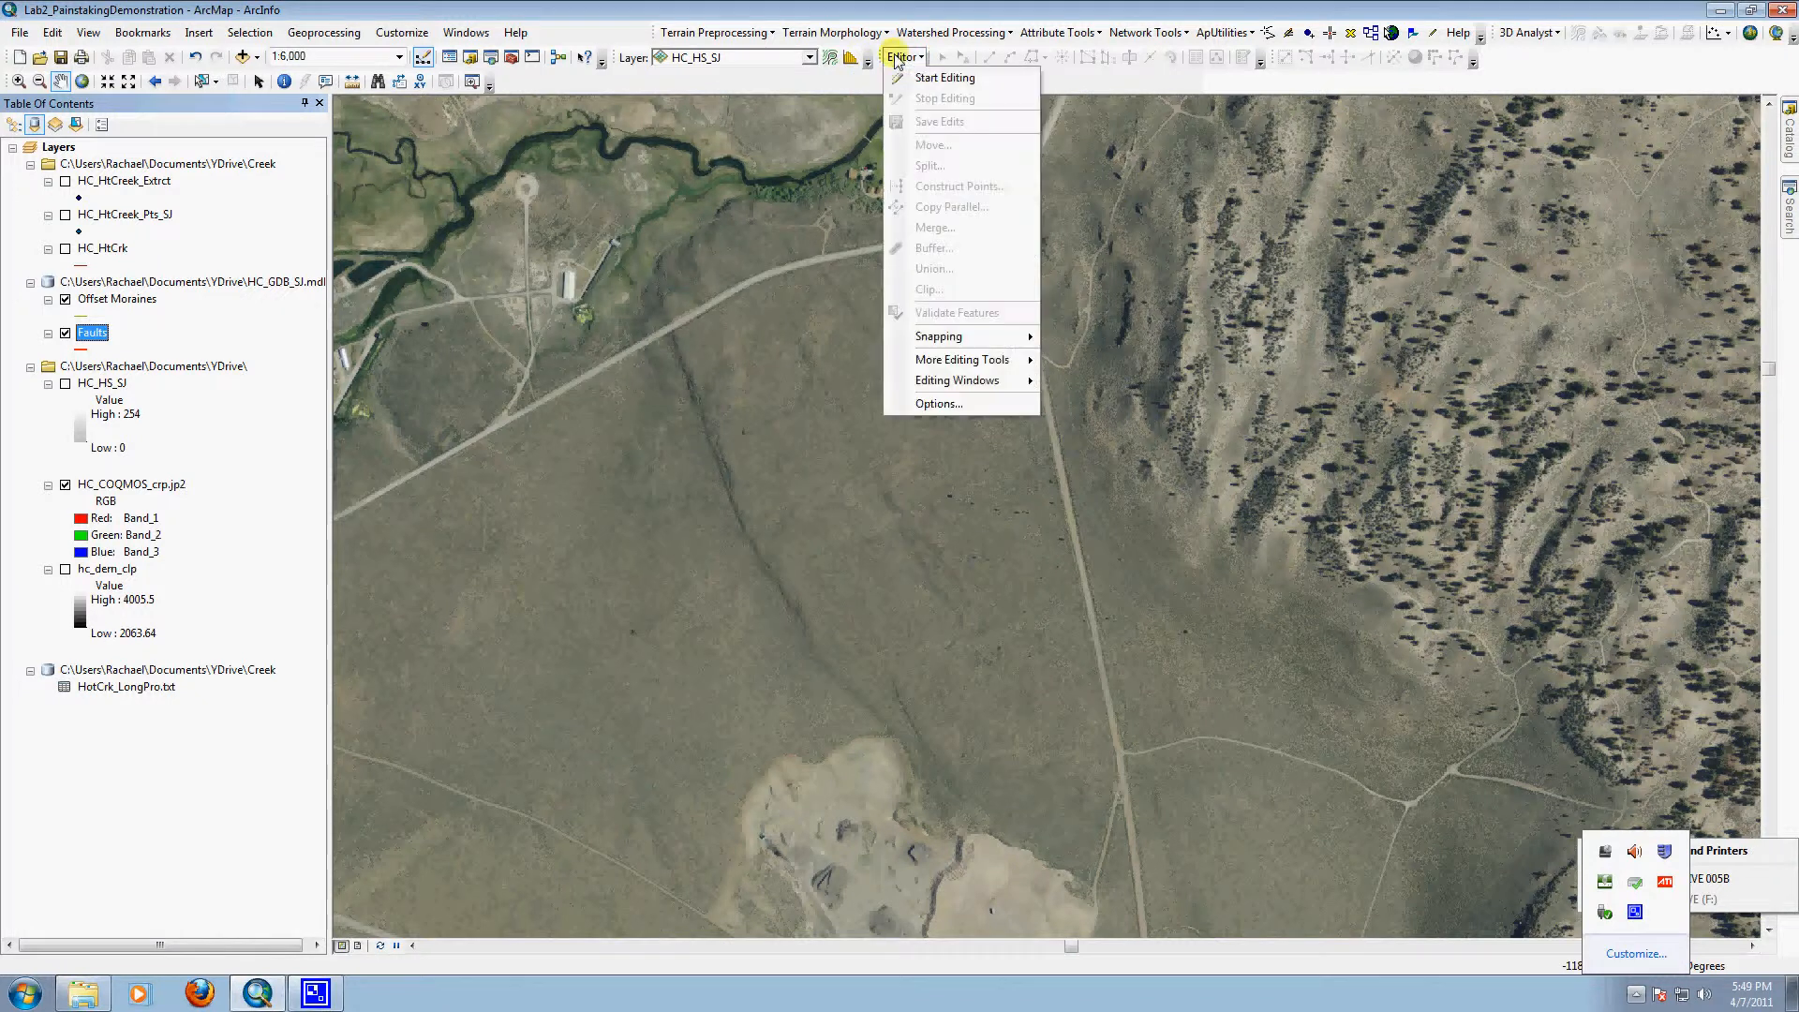
{"action": "left_click", "coordinate": [948, 77]}
{"action": "left_click", "coordinate": [935, 649]}
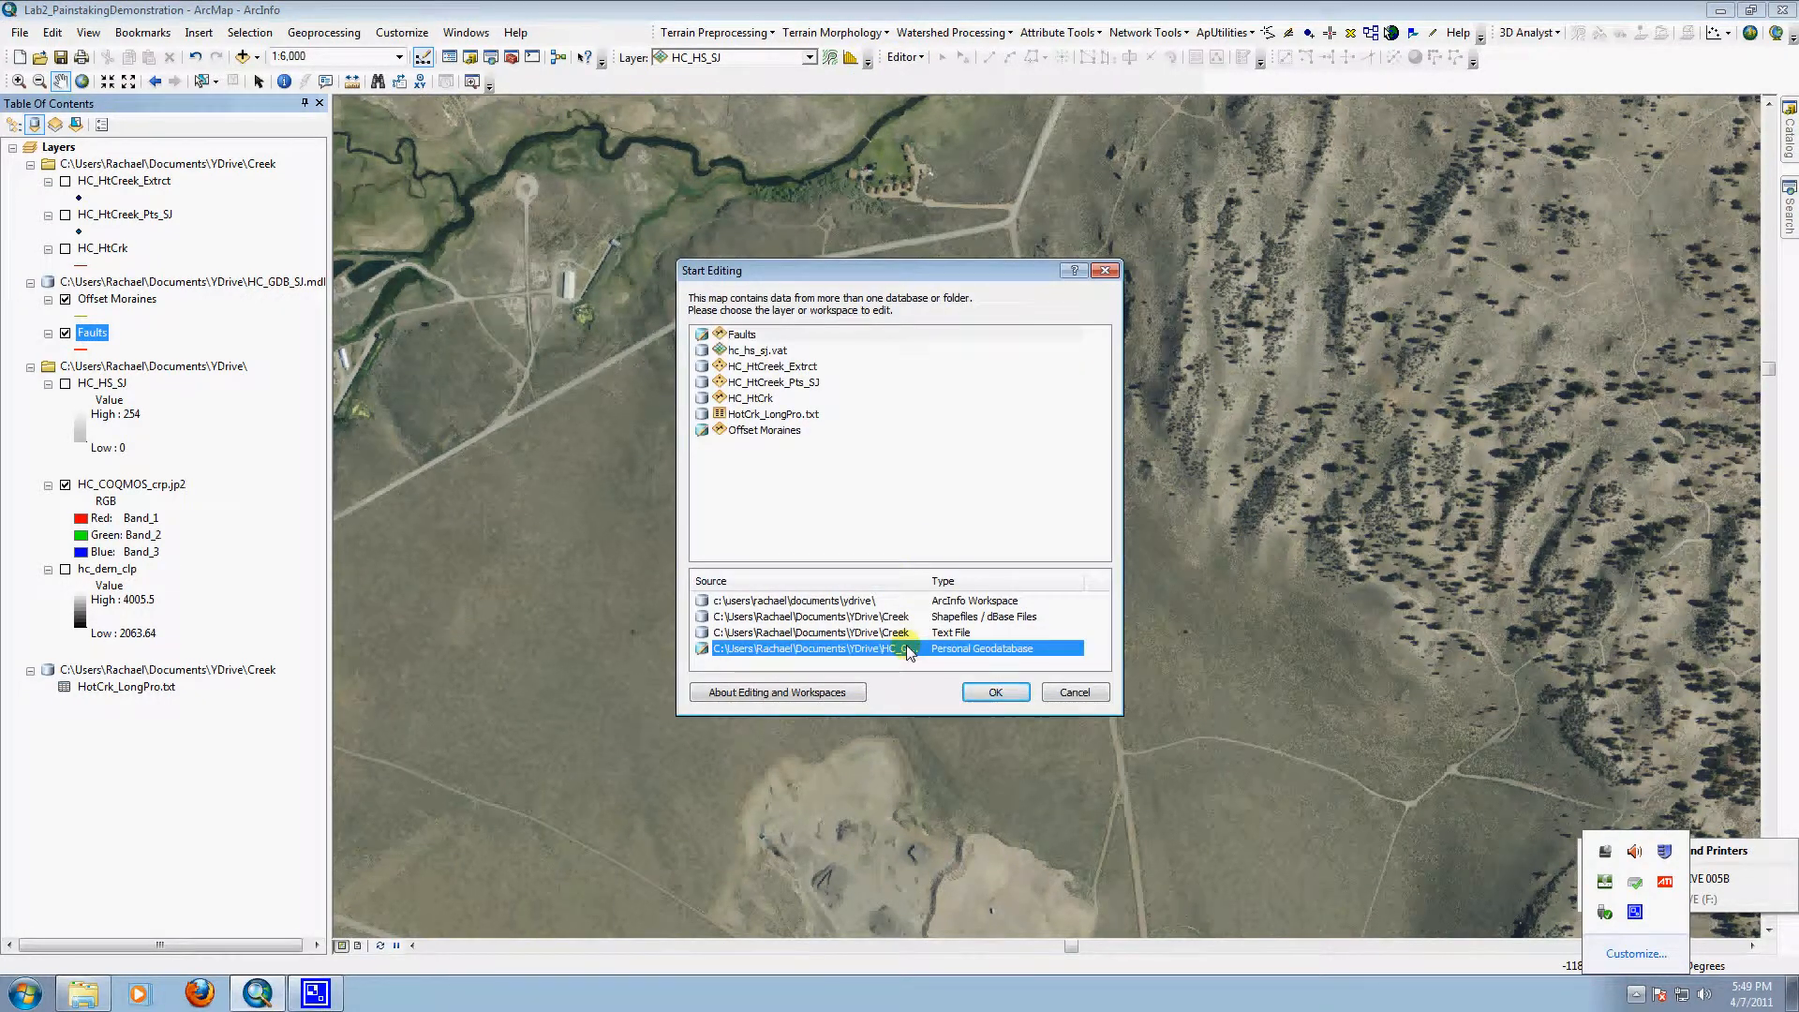
{"action": "left_click", "coordinate": [998, 697]}
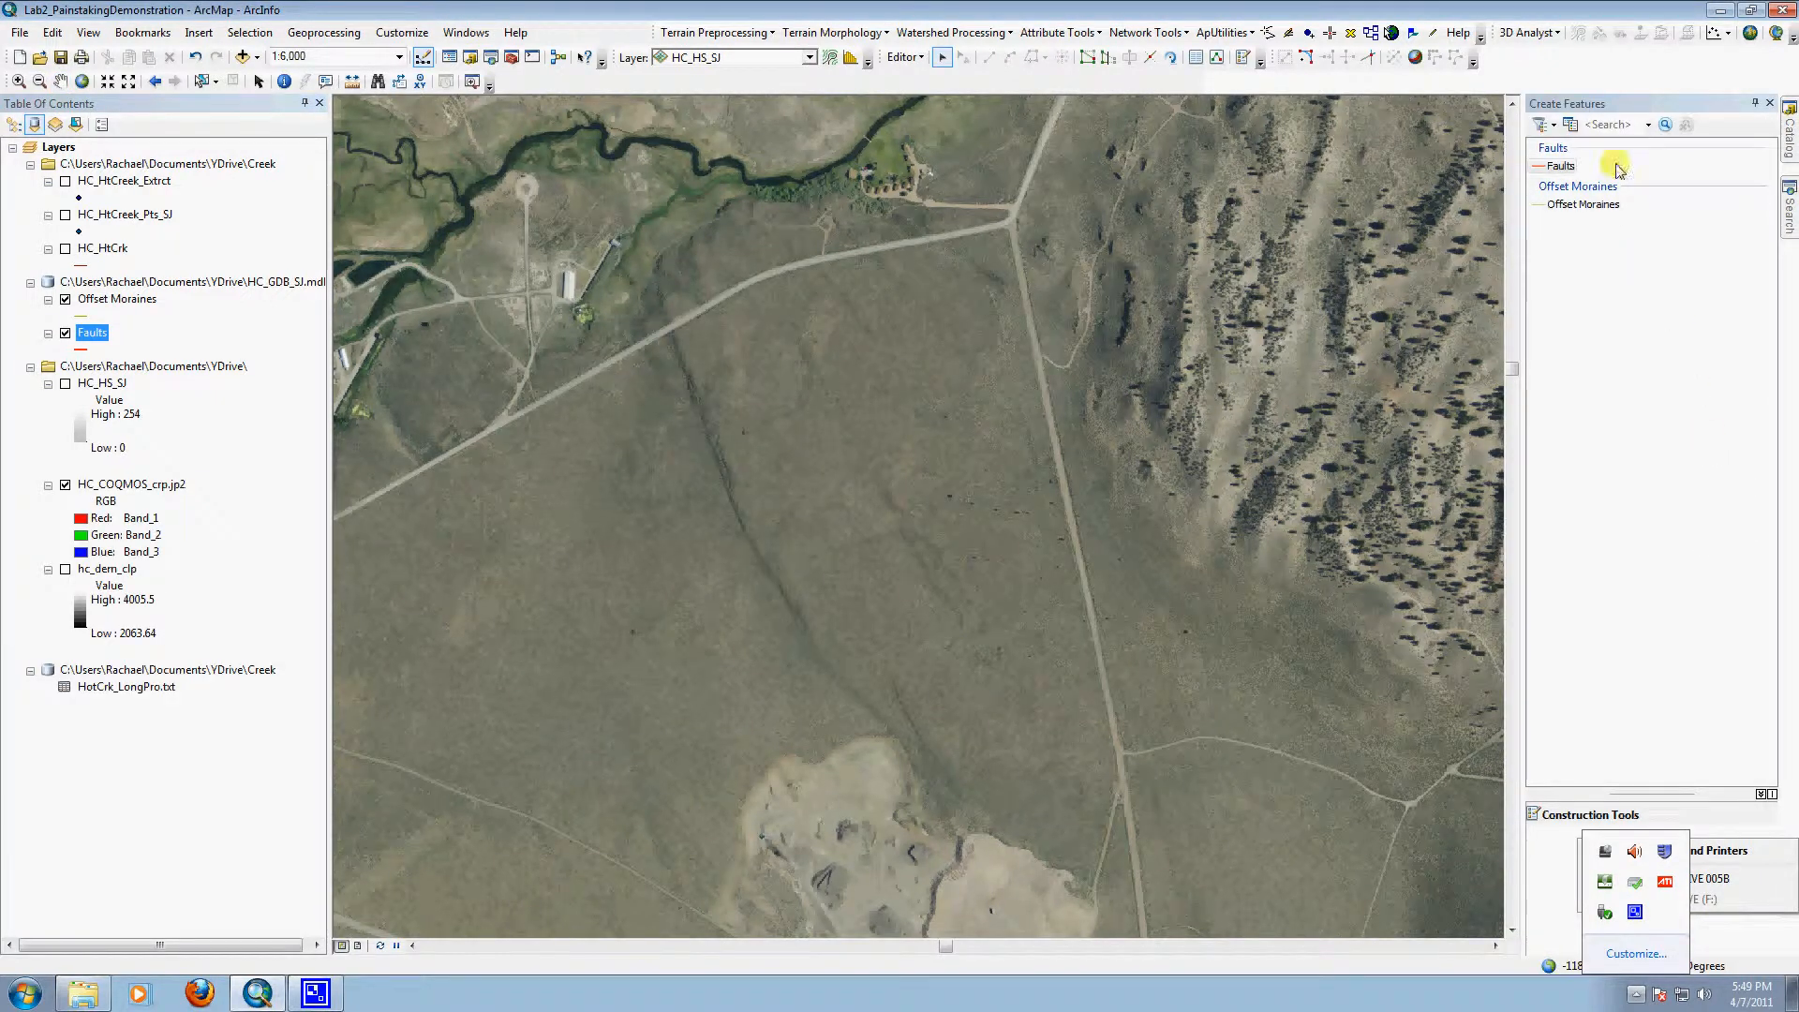
Step: Choose the Faults feature template and dismiss the system notification and device pop-ups covering the construction tools
{"action": "left_click", "coordinate": [1540, 170]}
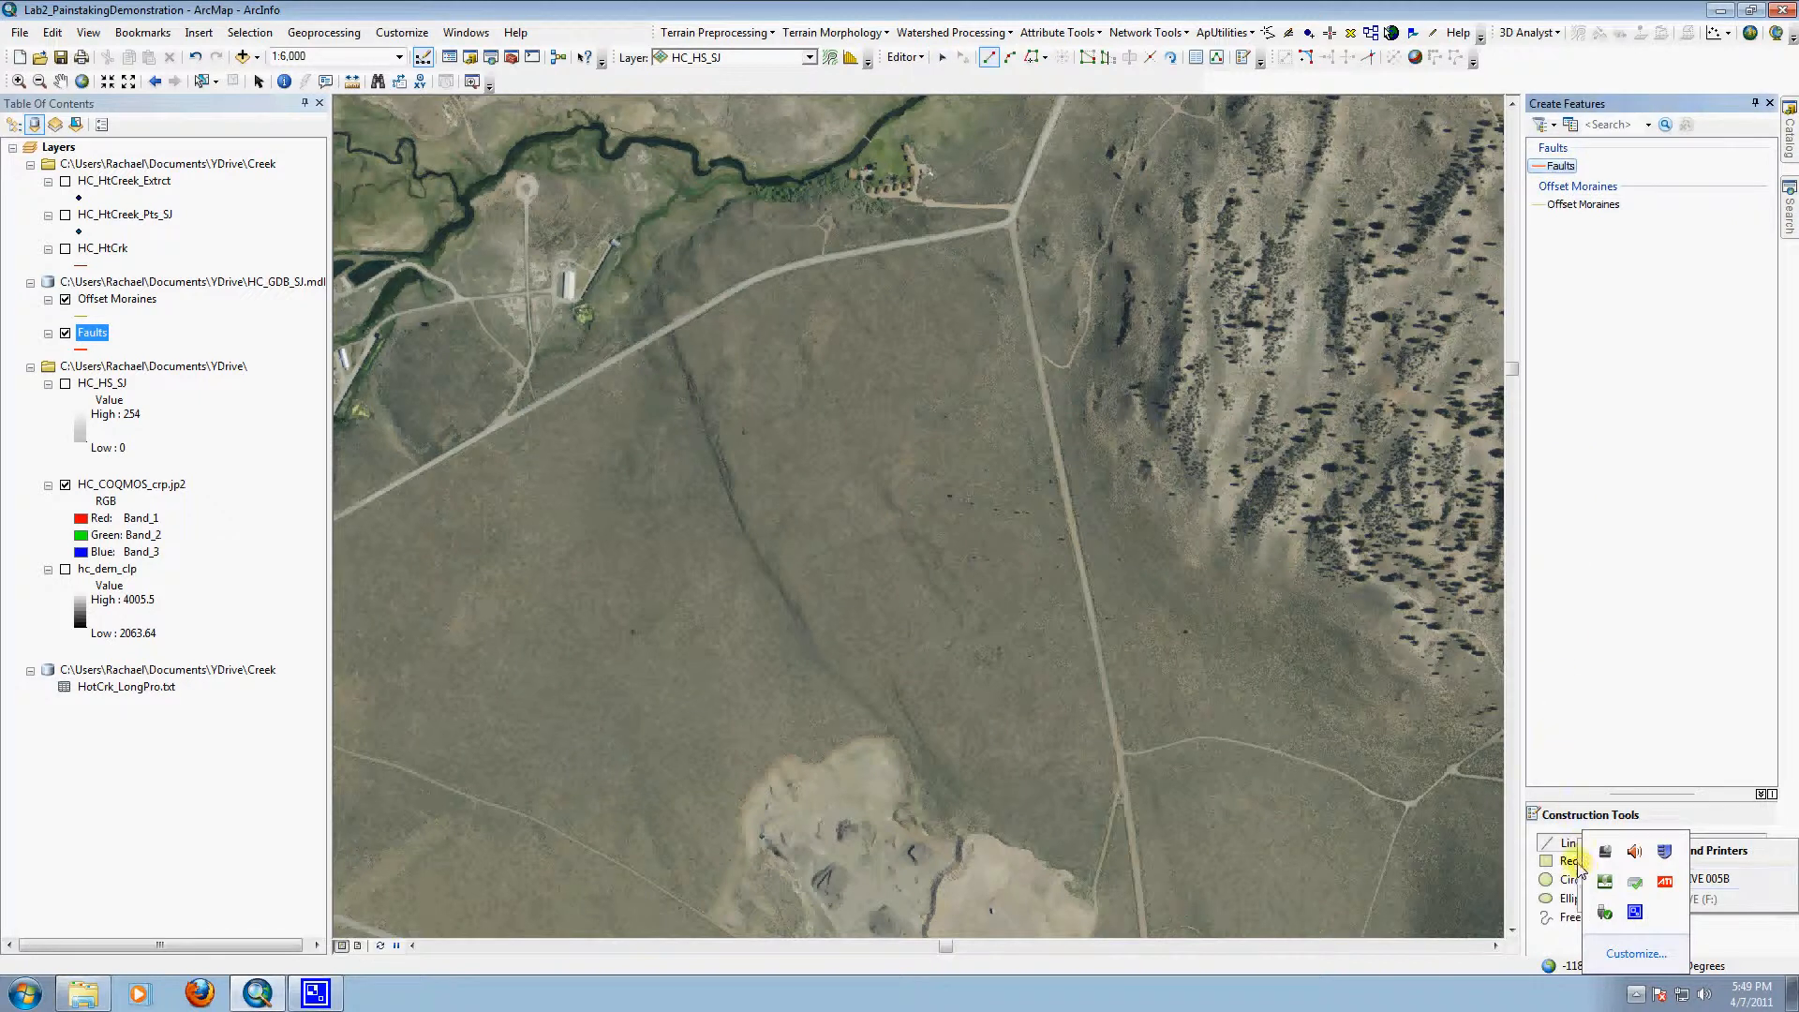
{"action": "left_click", "coordinate": [1638, 956]}
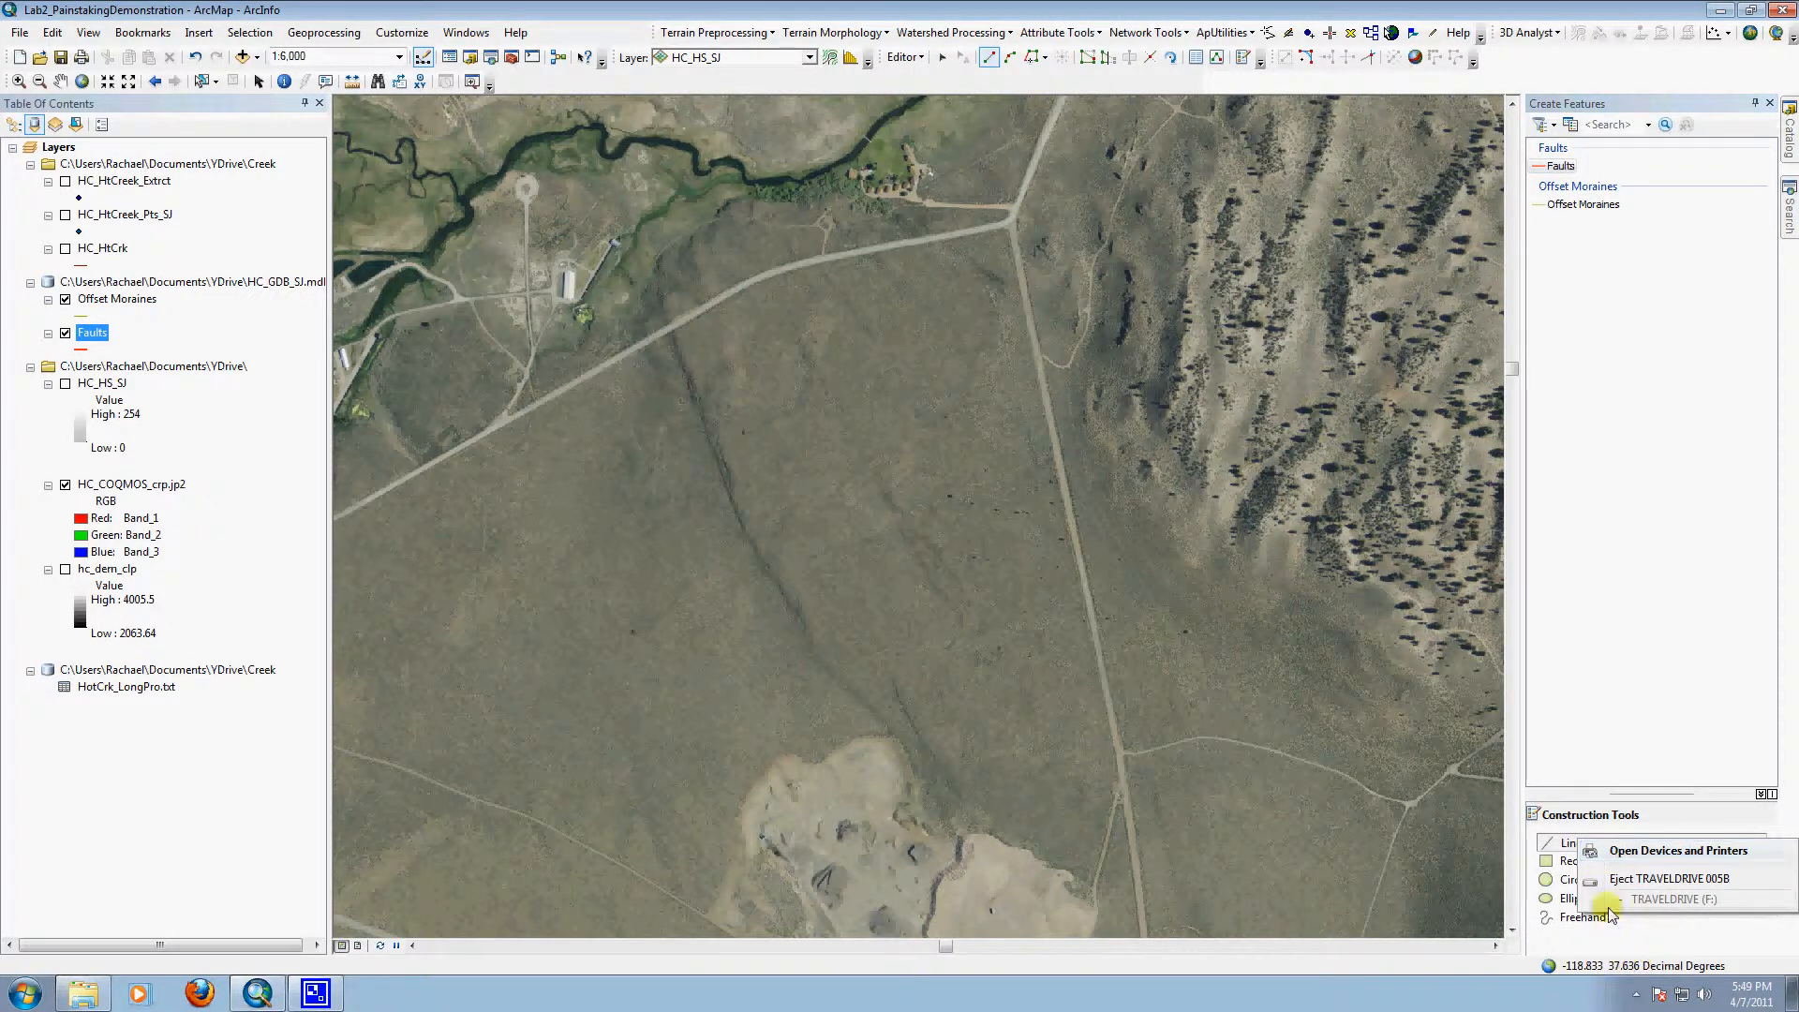
{"action": "left_click", "coordinate": [1432, 17]}
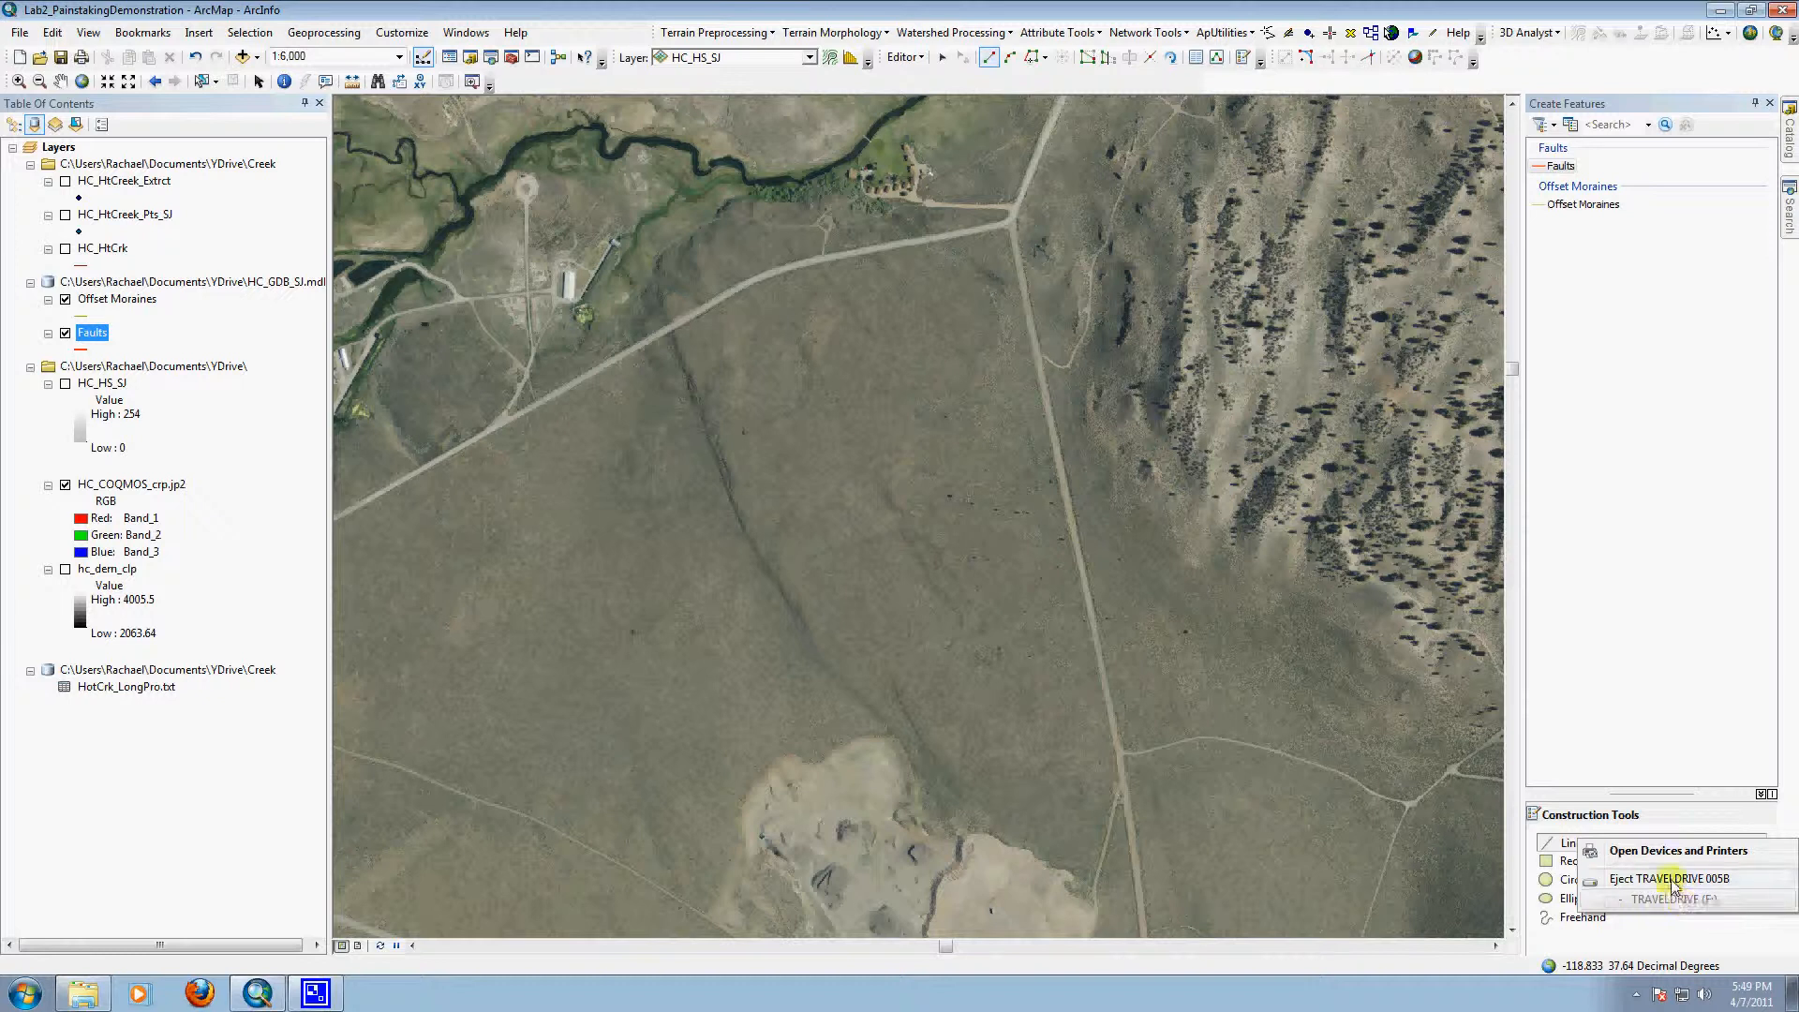
{"action": "left_click", "coordinate": [1593, 877]}
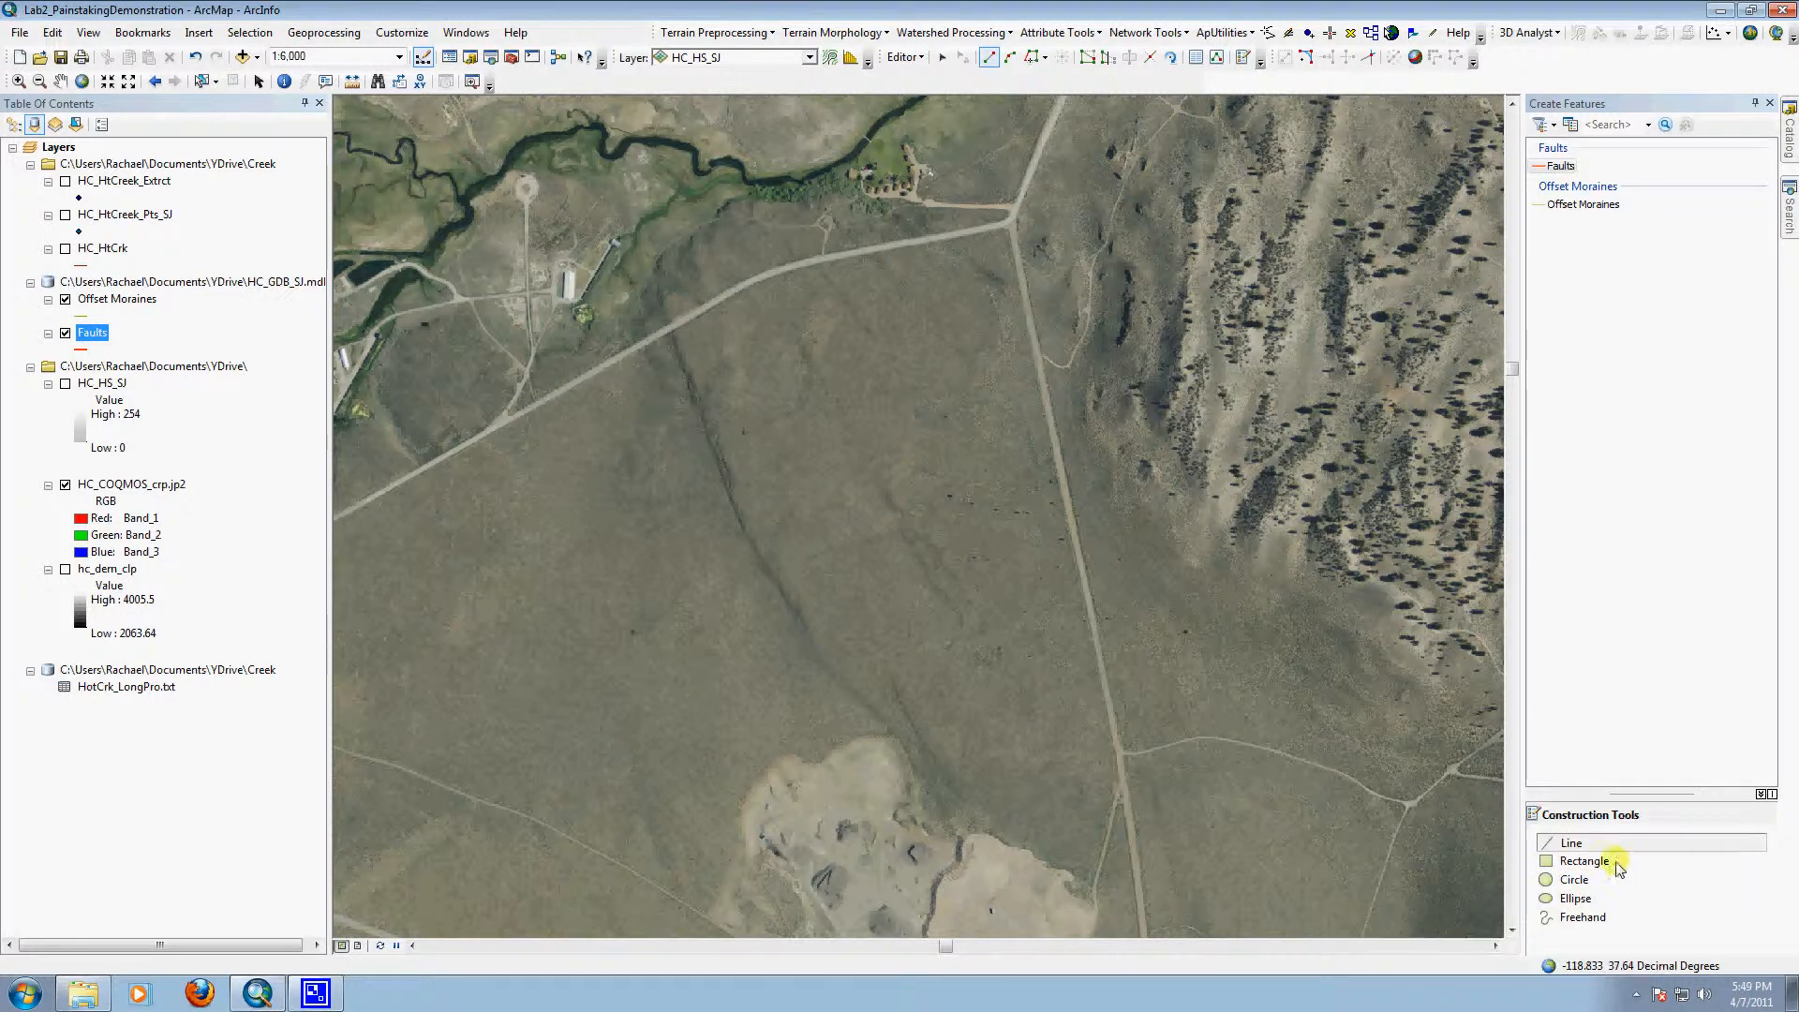
Step: Draw a trial ellipse feature in the Faults layer across the northern part of the scarp, and delete it
{"action": "left_click", "coordinate": [1559, 166]}
{"action": "left_click", "coordinate": [1574, 898]}
{"action": "left_click", "coordinate": [675, 393]}
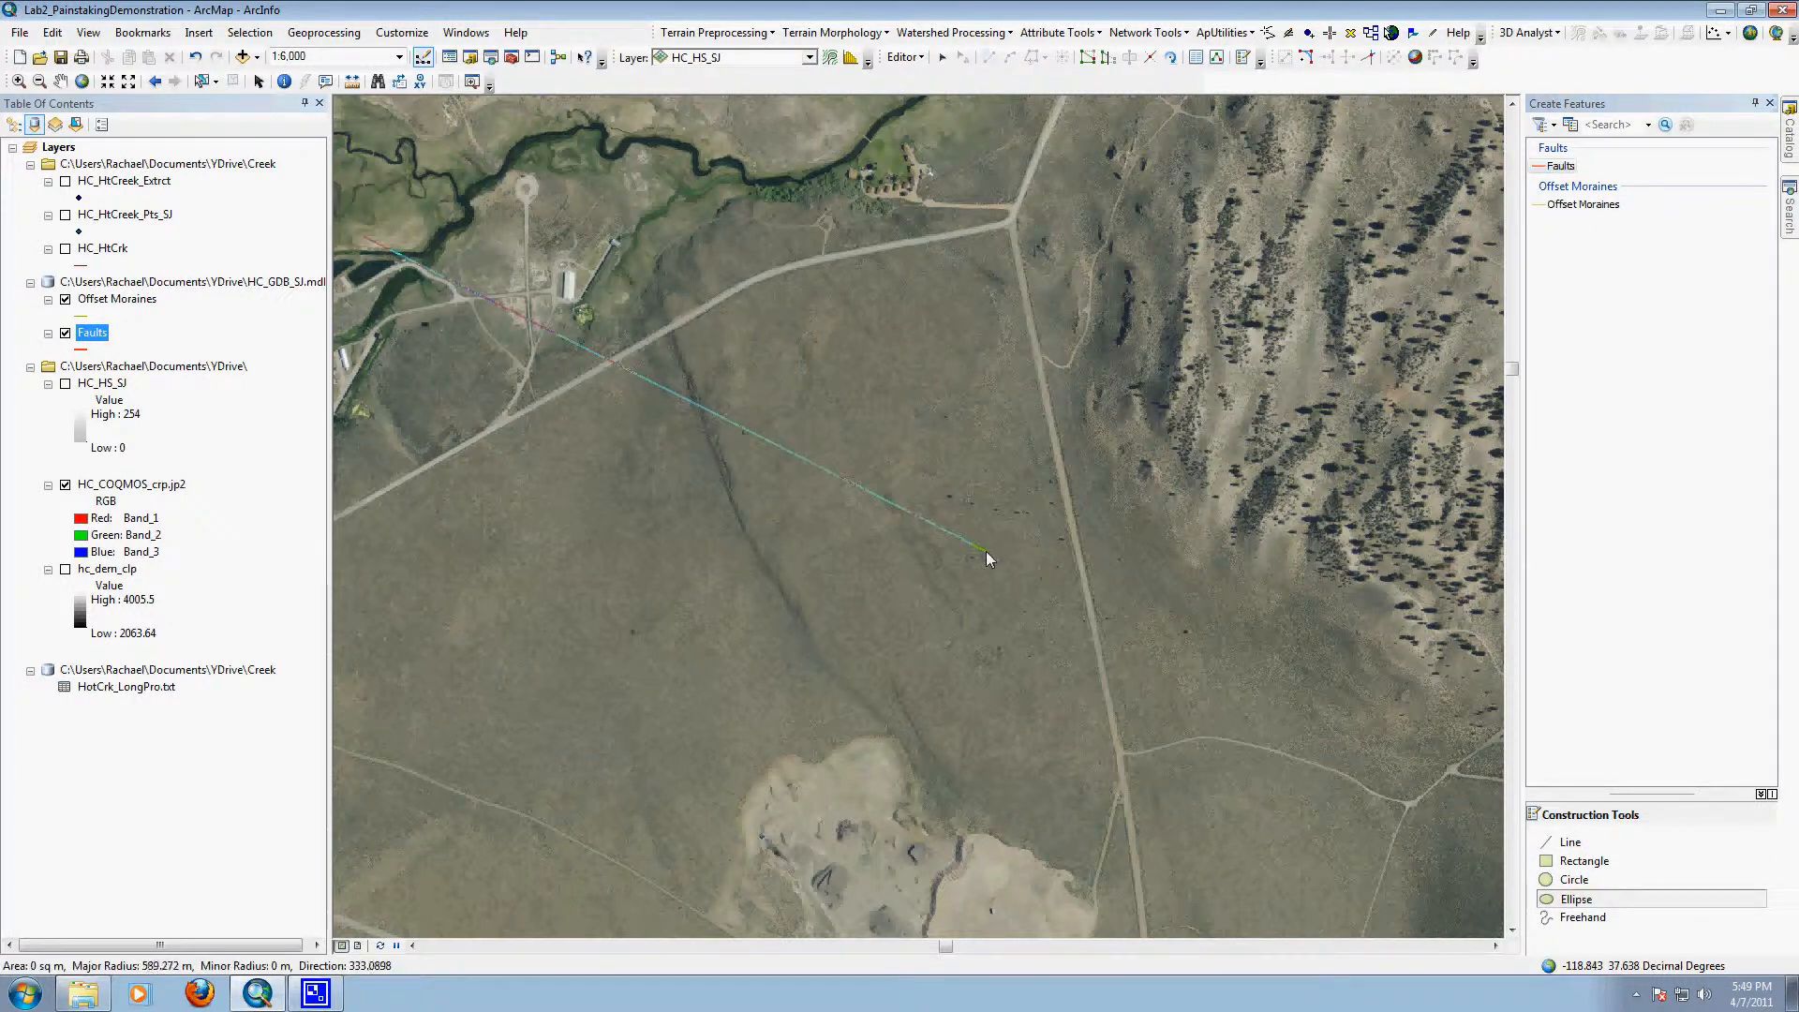
{"action": "left_click", "coordinate": [617, 457]}
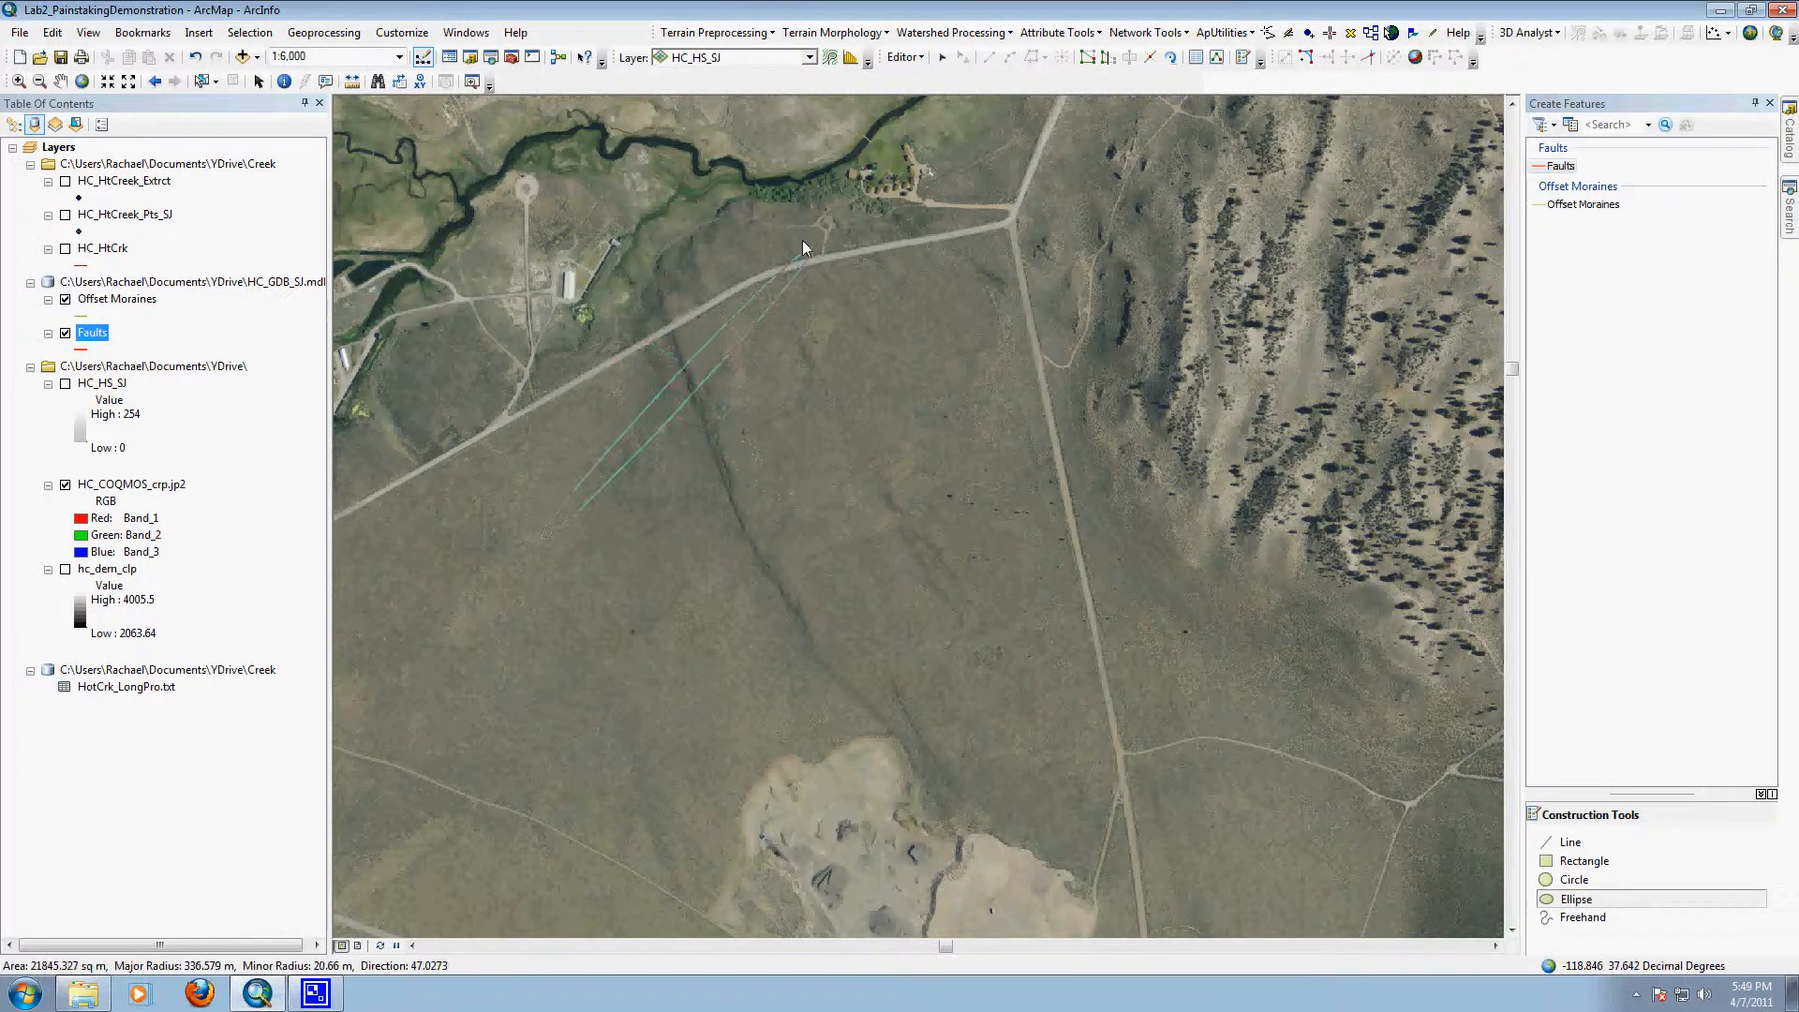
{"action": "left_click", "coordinate": [866, 459]}
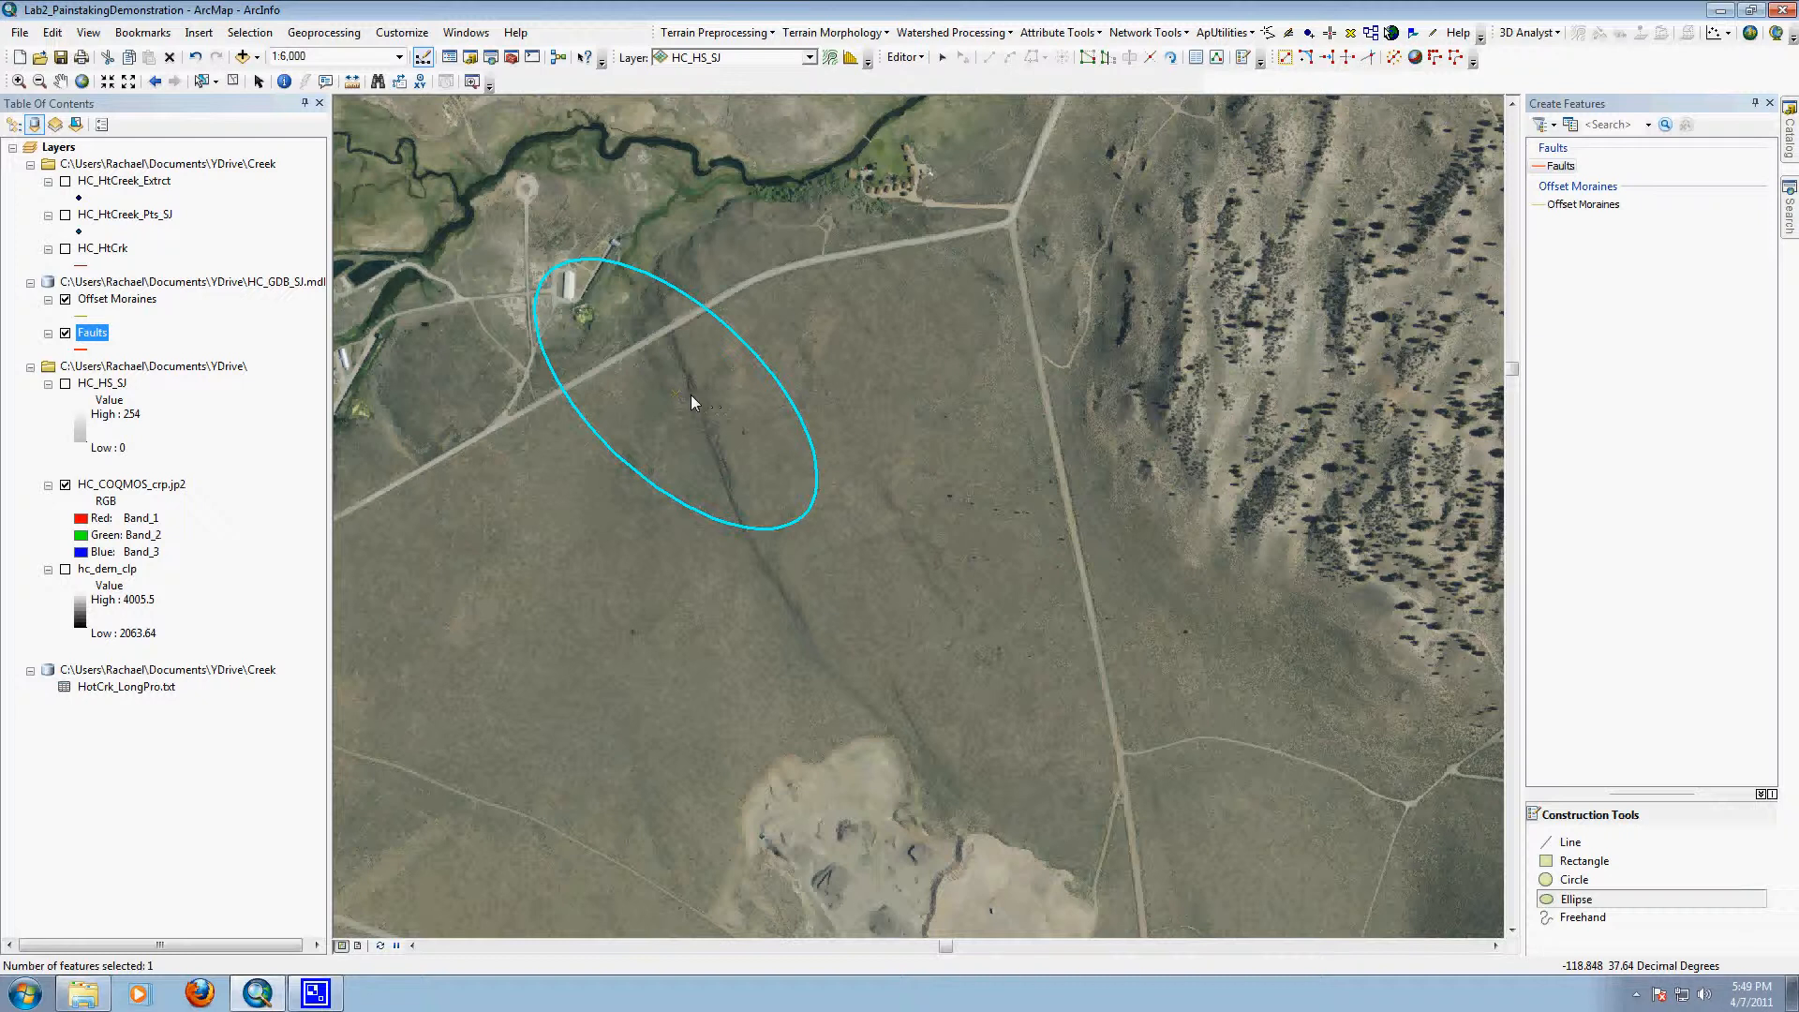
{"action": "key", "text": "Delete"}
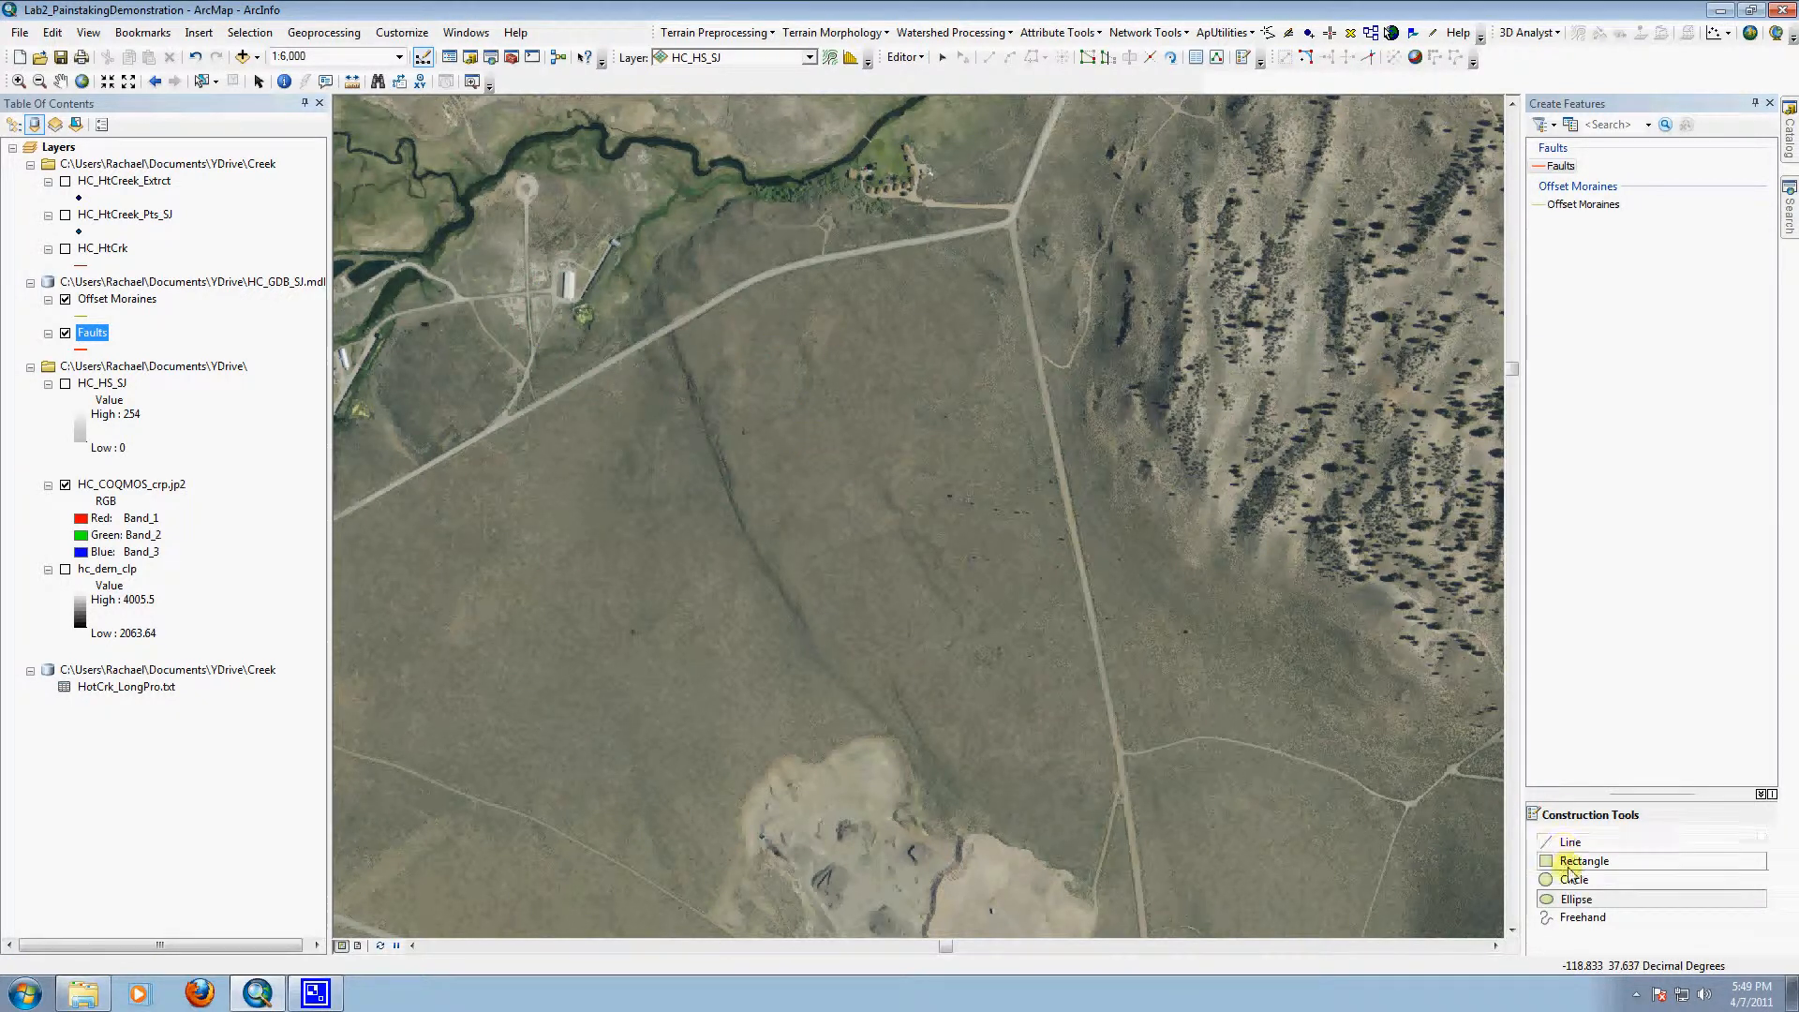
Step: Trace the dark scarp from the road to the gravel pit as a trial freehand Faults feature, and delete it
{"action": "left_click", "coordinate": [1576, 916]}
{"action": "left_click_drag", "start_coordinate": [663, 300], "coordinate": [697, 438]}
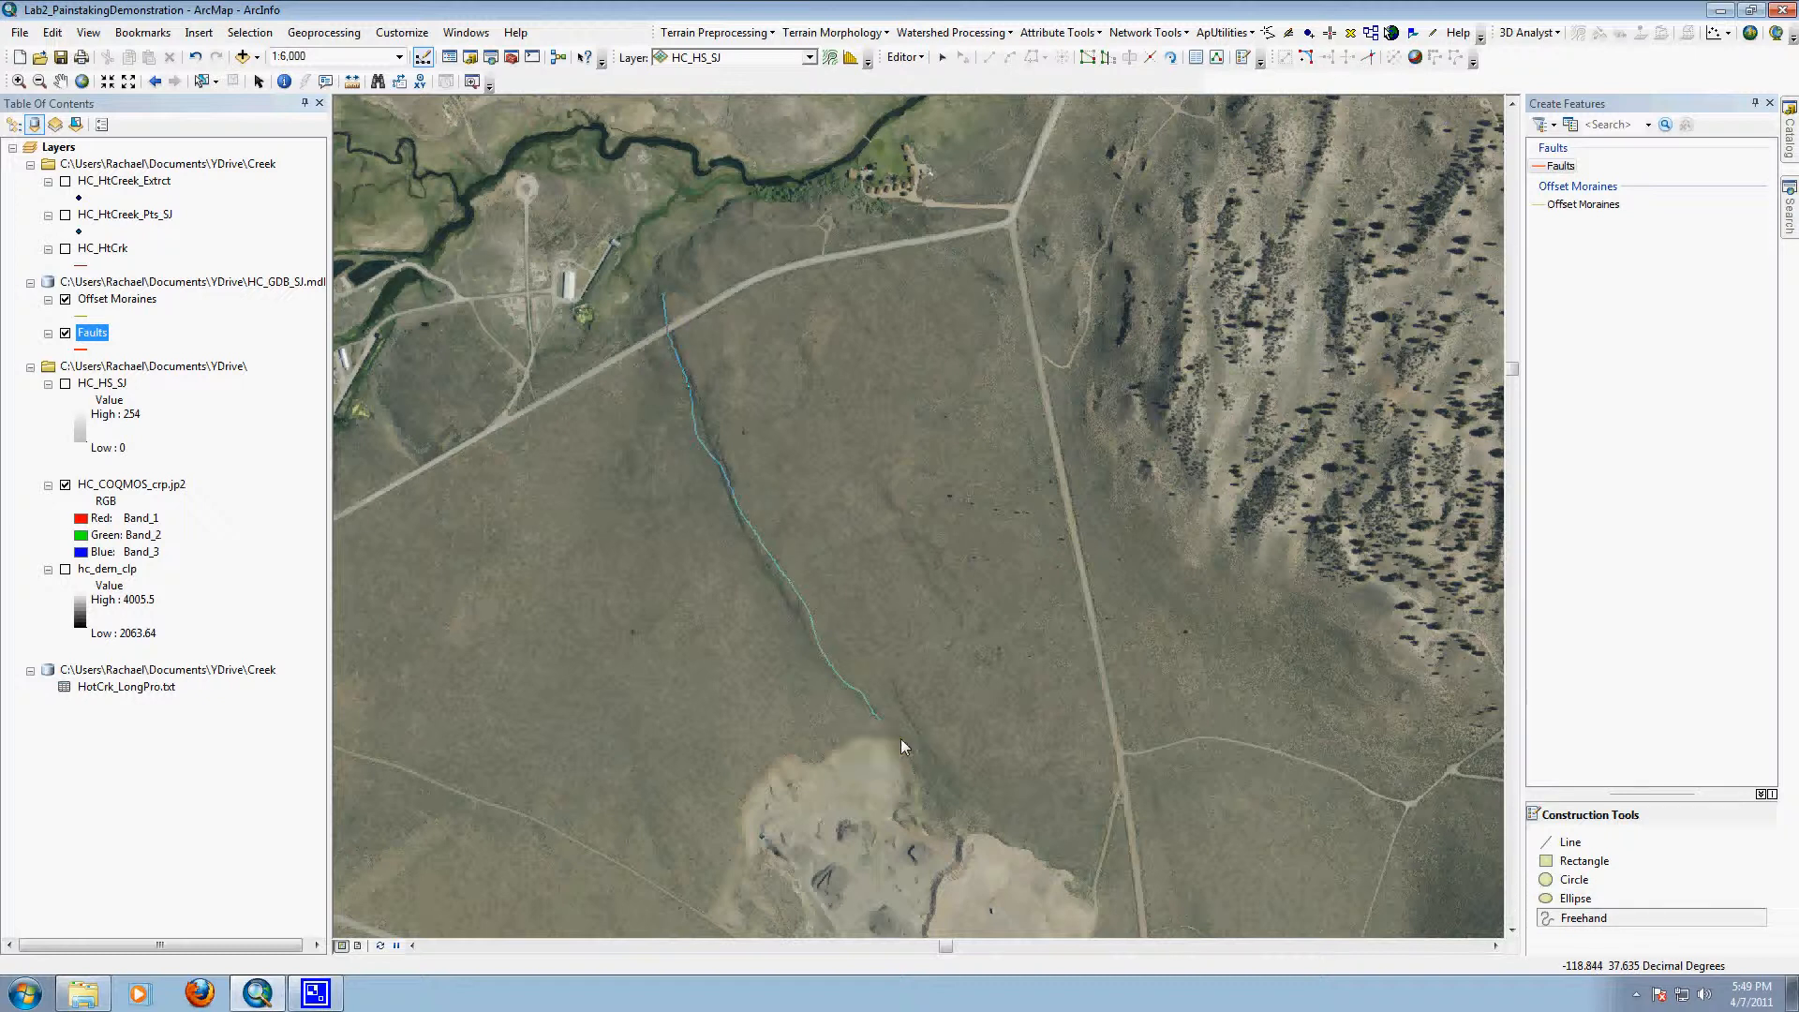
{"action": "left_click_drag", "start_coordinate": [969, 789], "coordinate": [959, 803]}
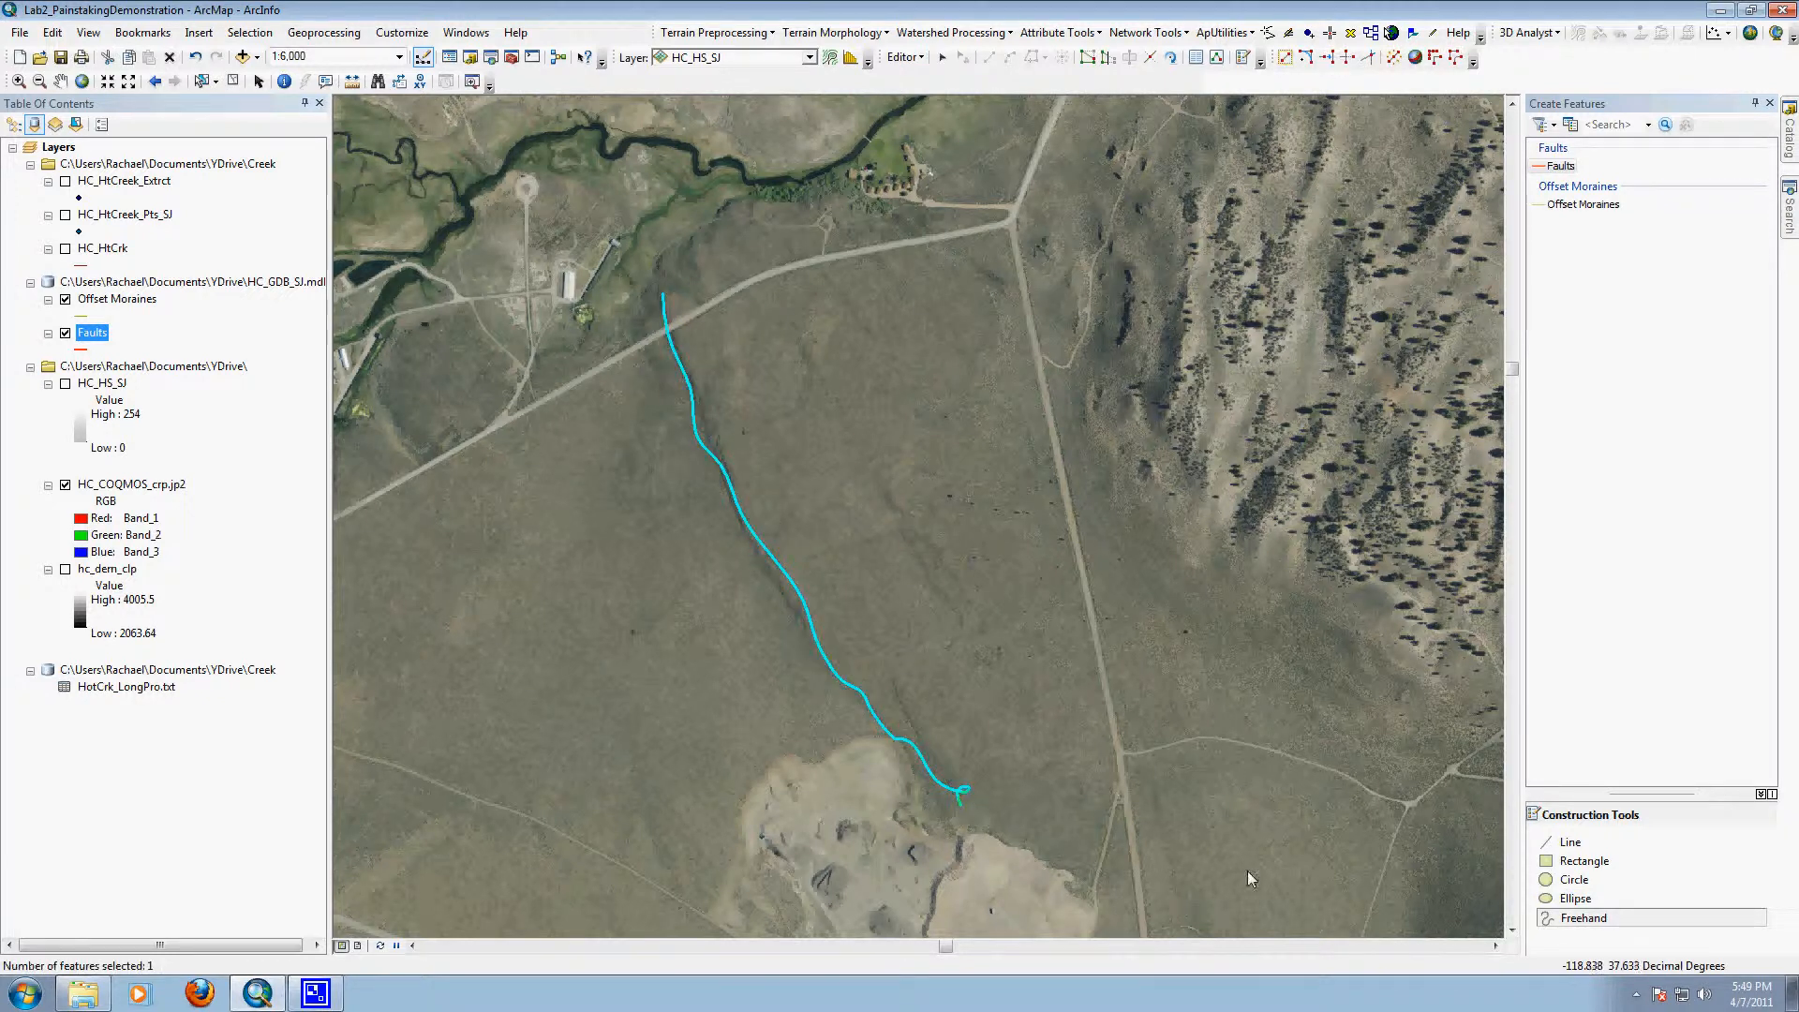
{"action": "key", "text": "Delete"}
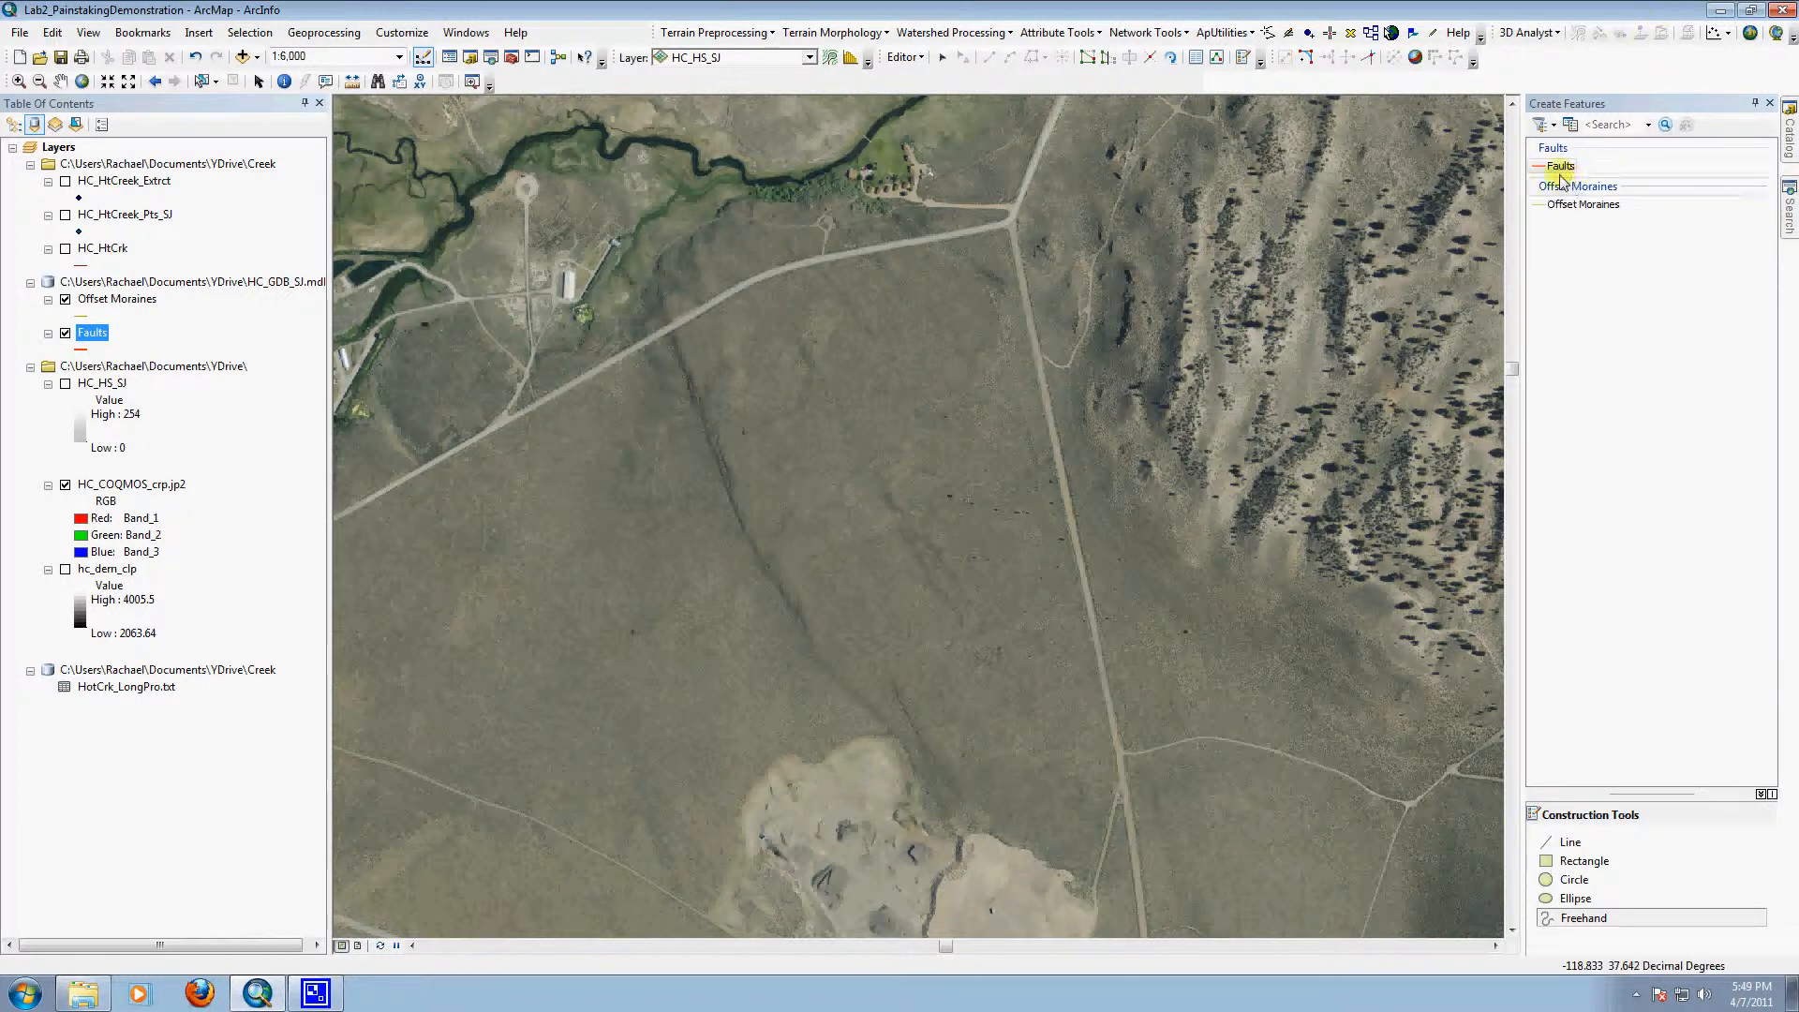
Step: Choose the Line construction tool for new Faults features and frame the scarp south of the road at 1:2,500
{"action": "left_click", "coordinate": [1566, 842]}
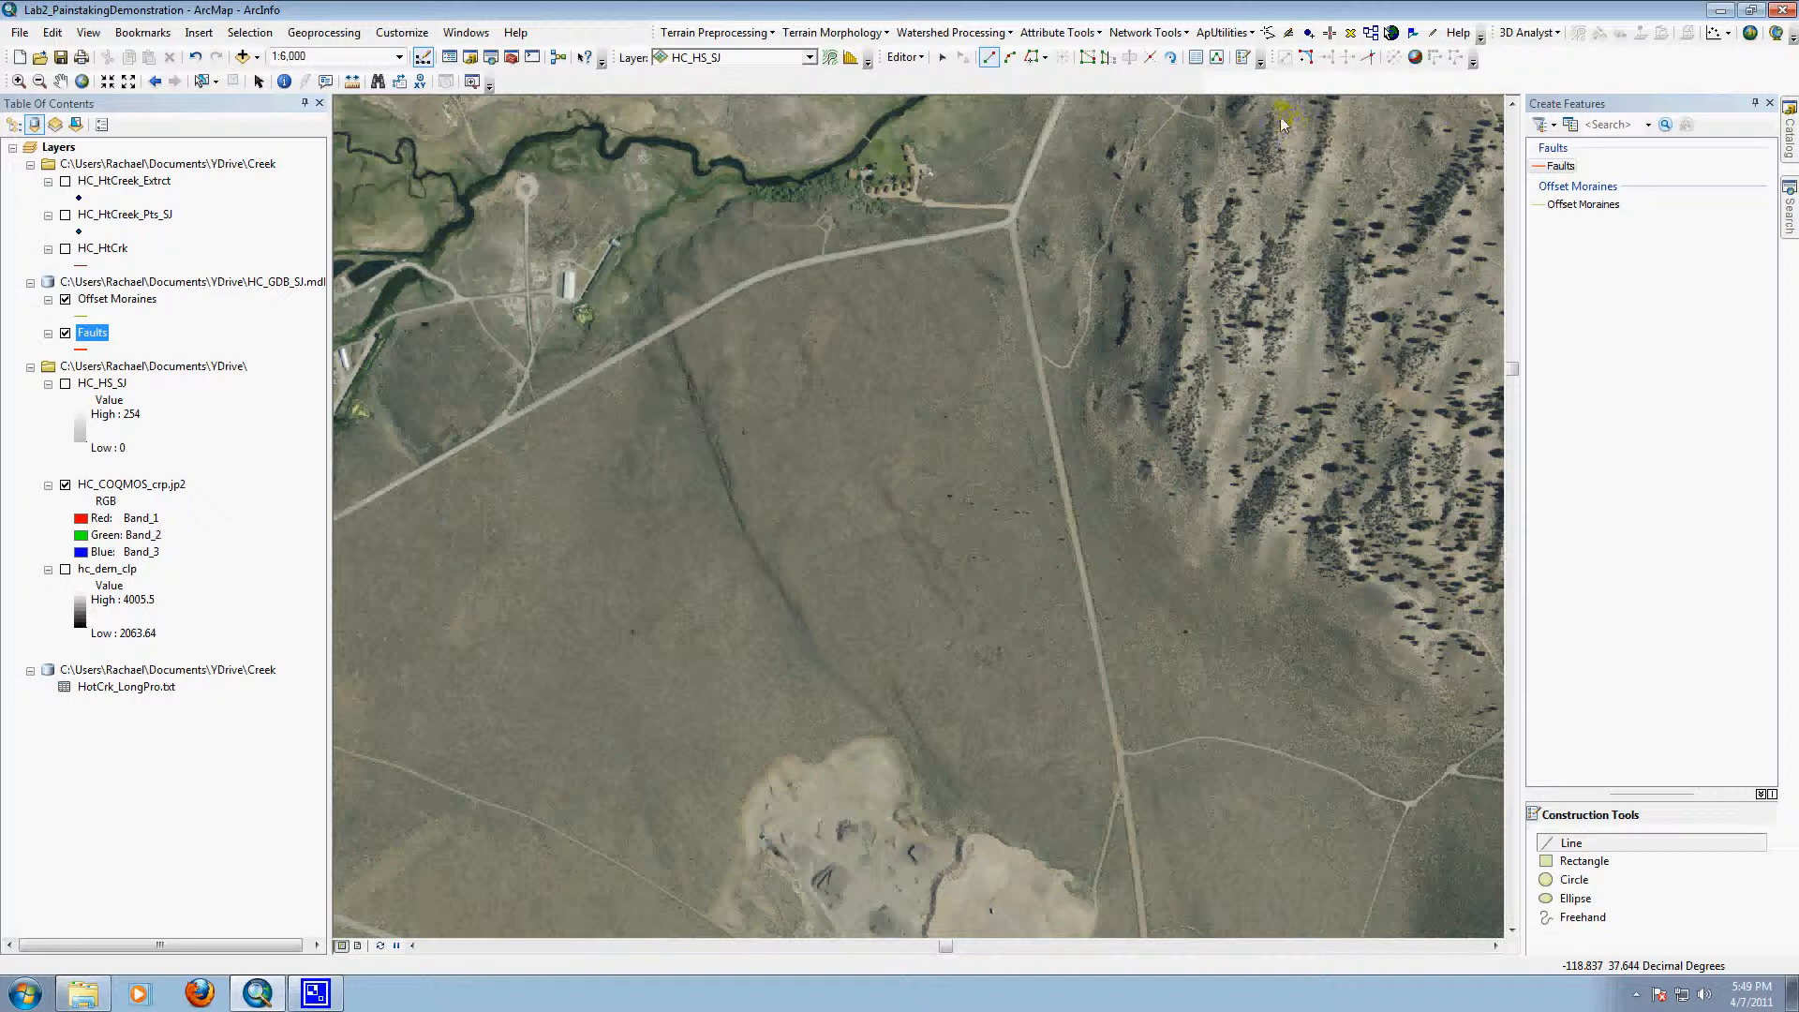
{"action": "left_click", "coordinate": [18, 80]}
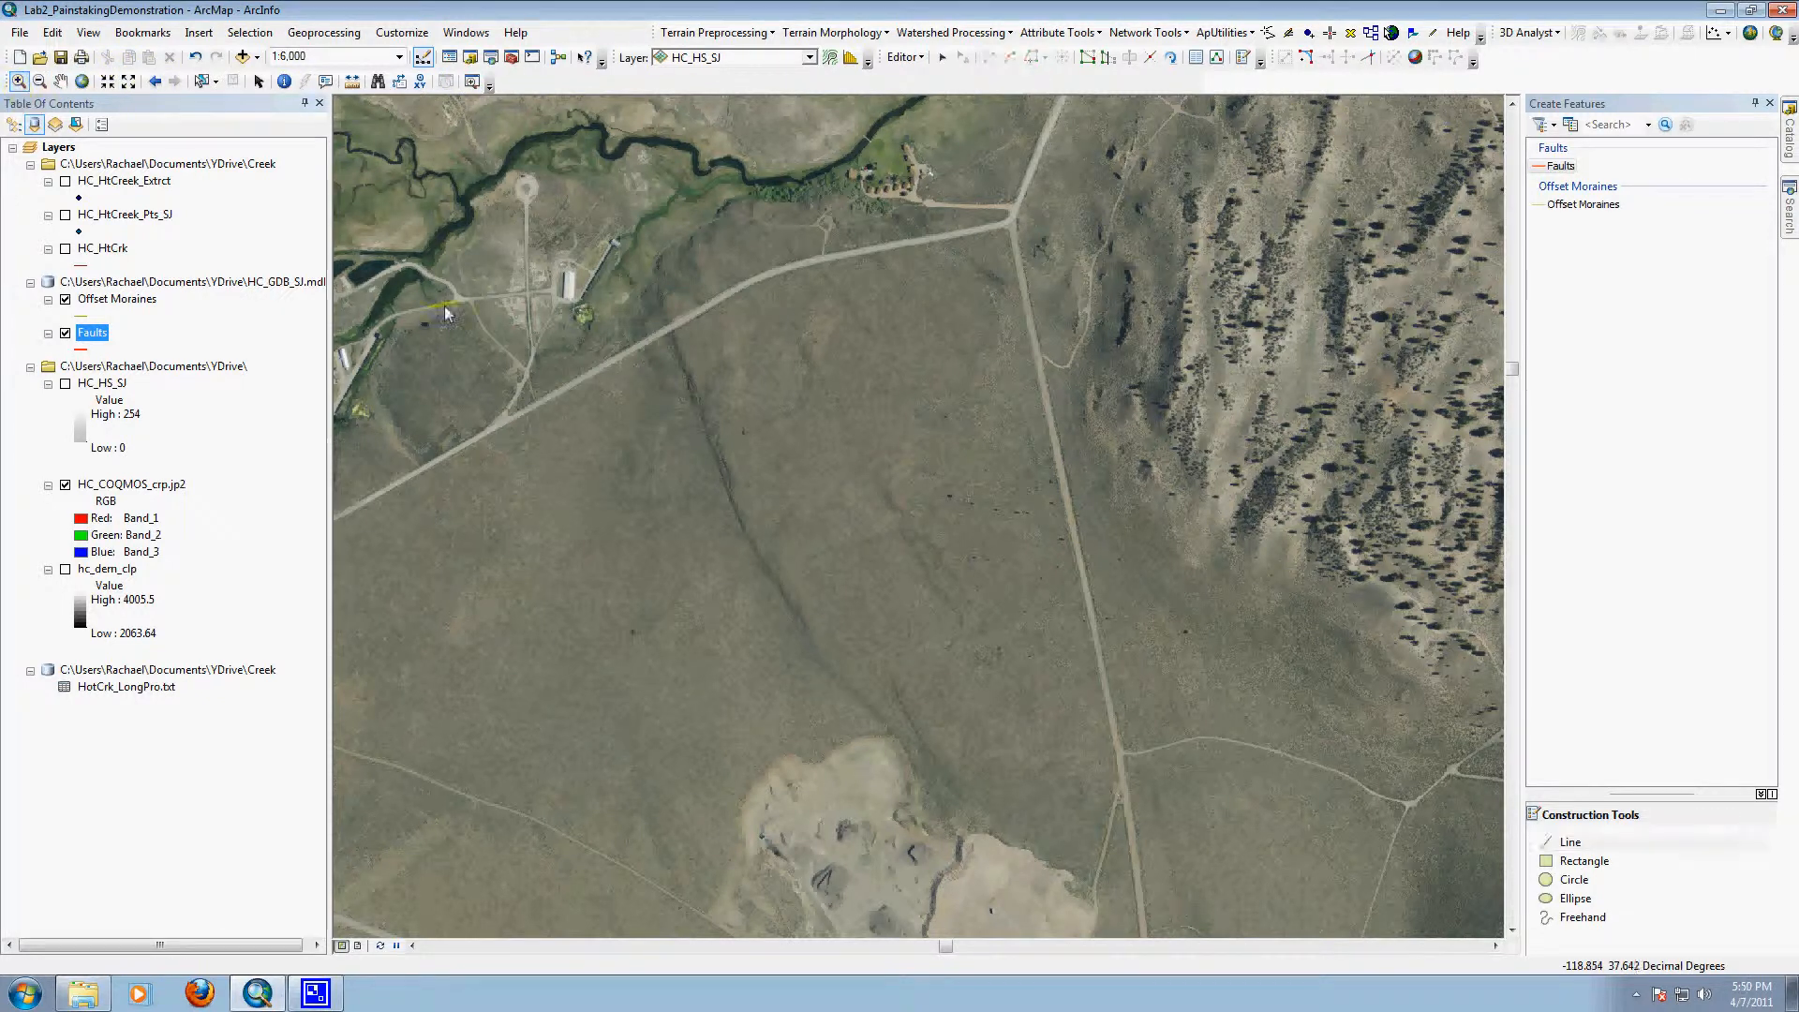
{"action": "left_click_drag", "start_coordinate": [618, 248], "coordinate": [964, 783]}
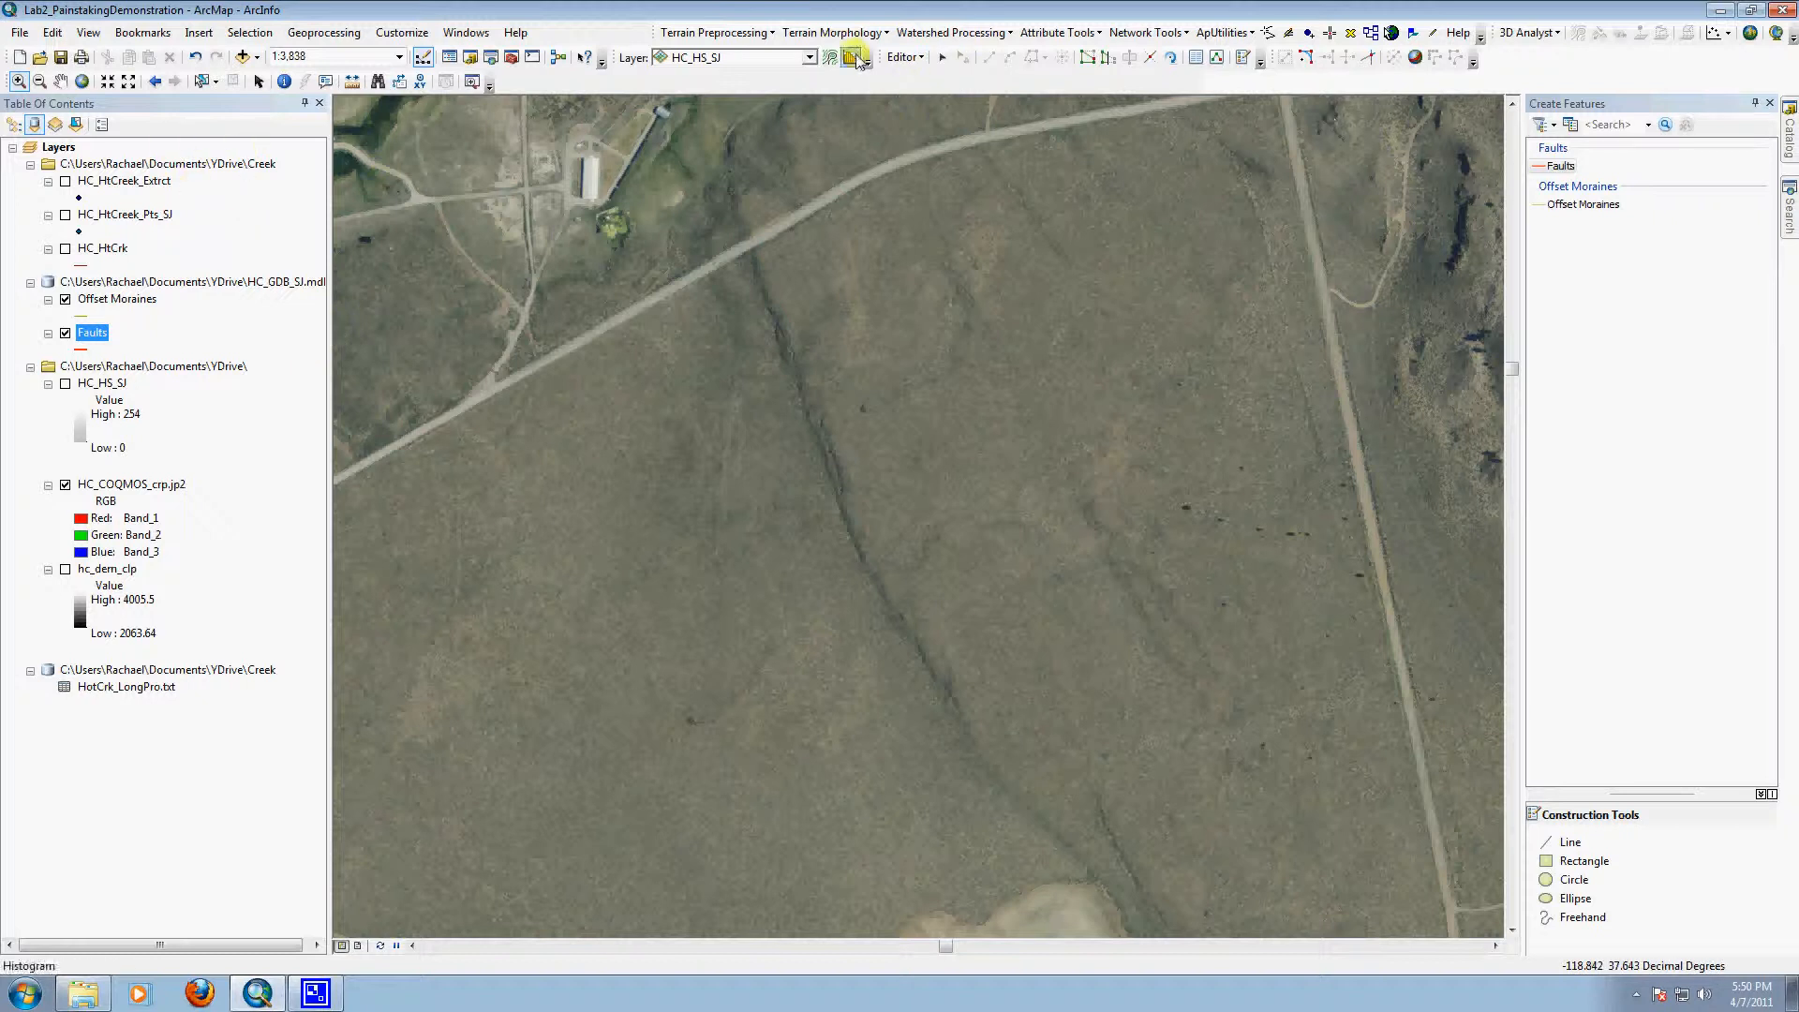
{"action": "left_click_drag", "start_coordinate": [670, 142], "coordinate": [1084, 781]}
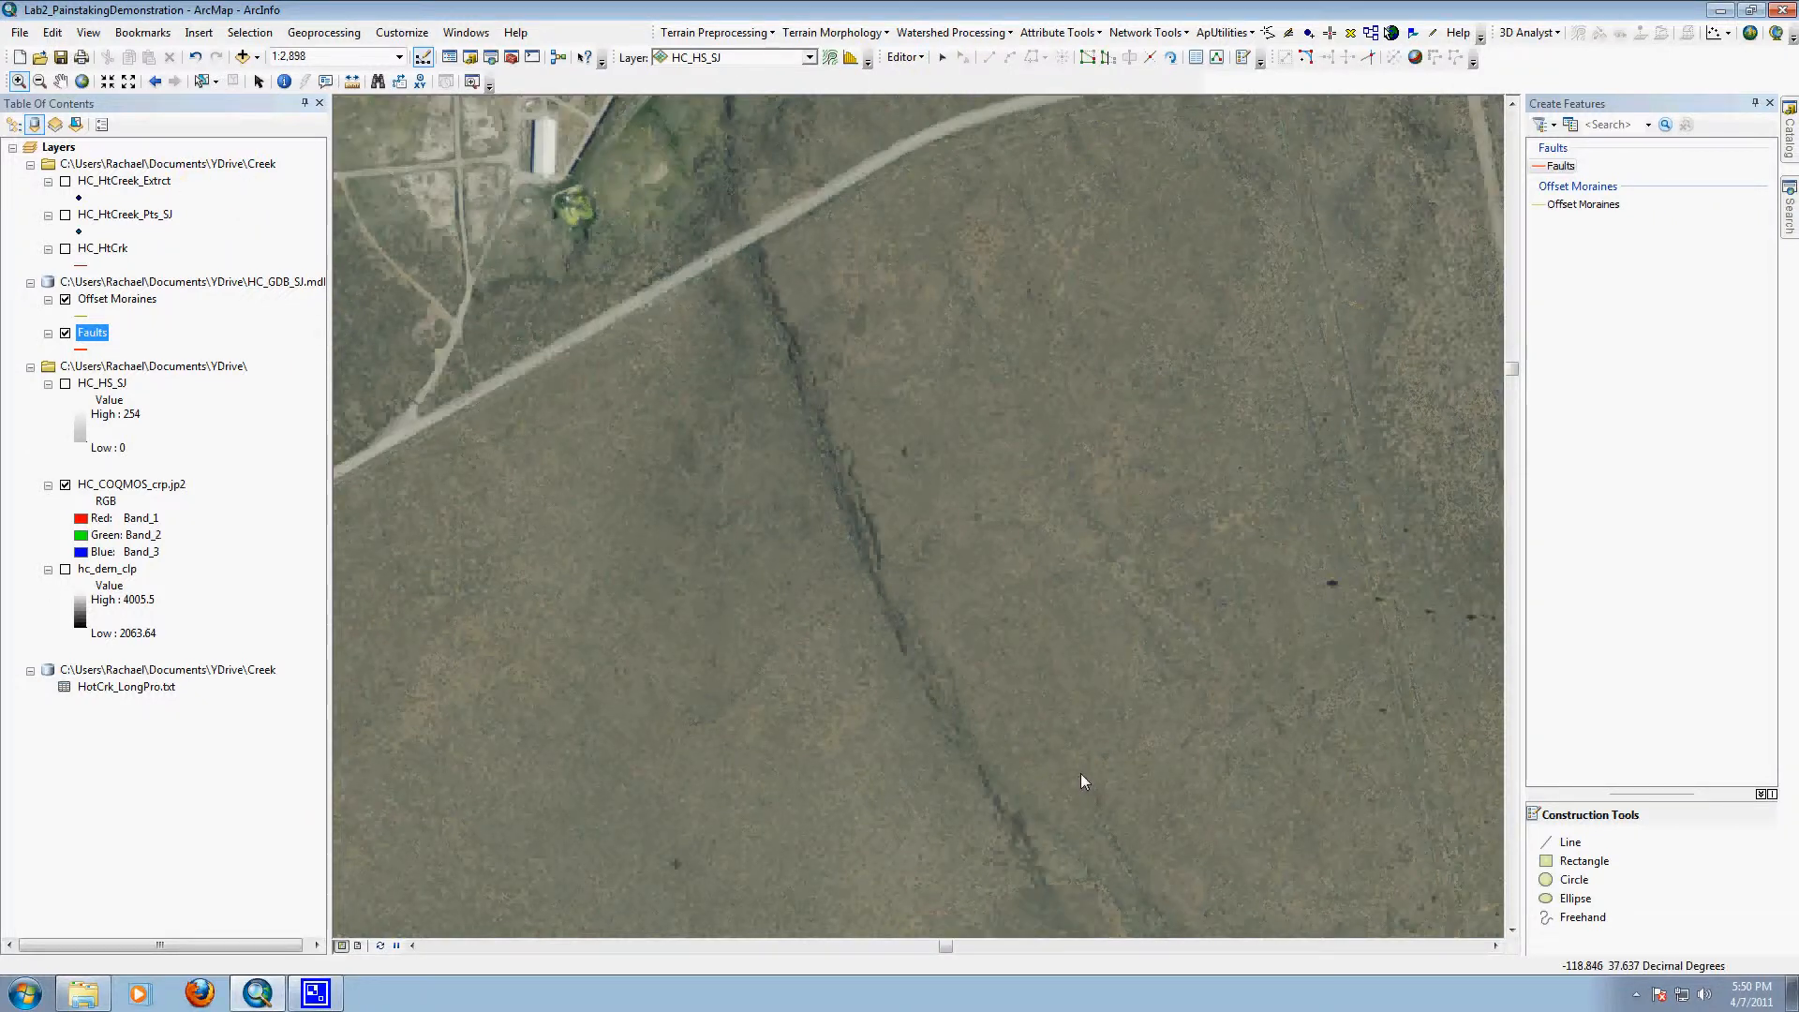
{"action": "left_click", "coordinate": [1570, 842]}
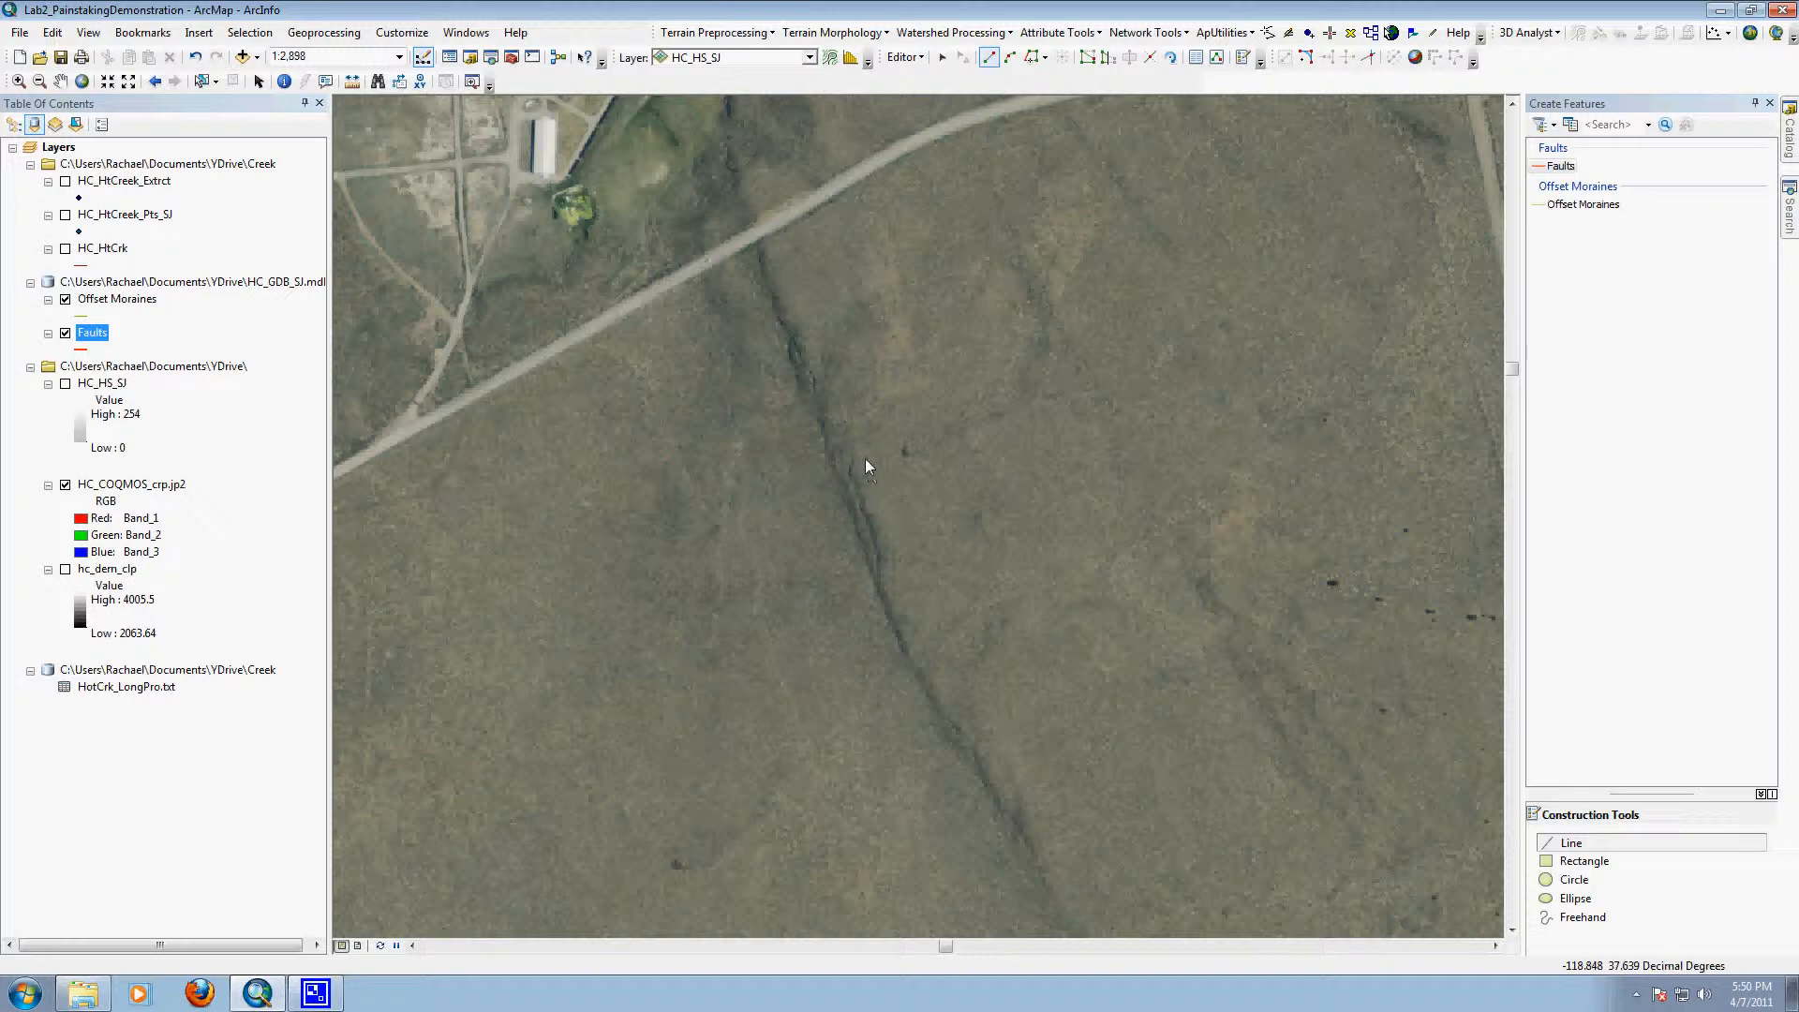
{"action": "scroll", "coordinate": [795, 477], "scroll_direction": "up", "scroll_amount": 5}
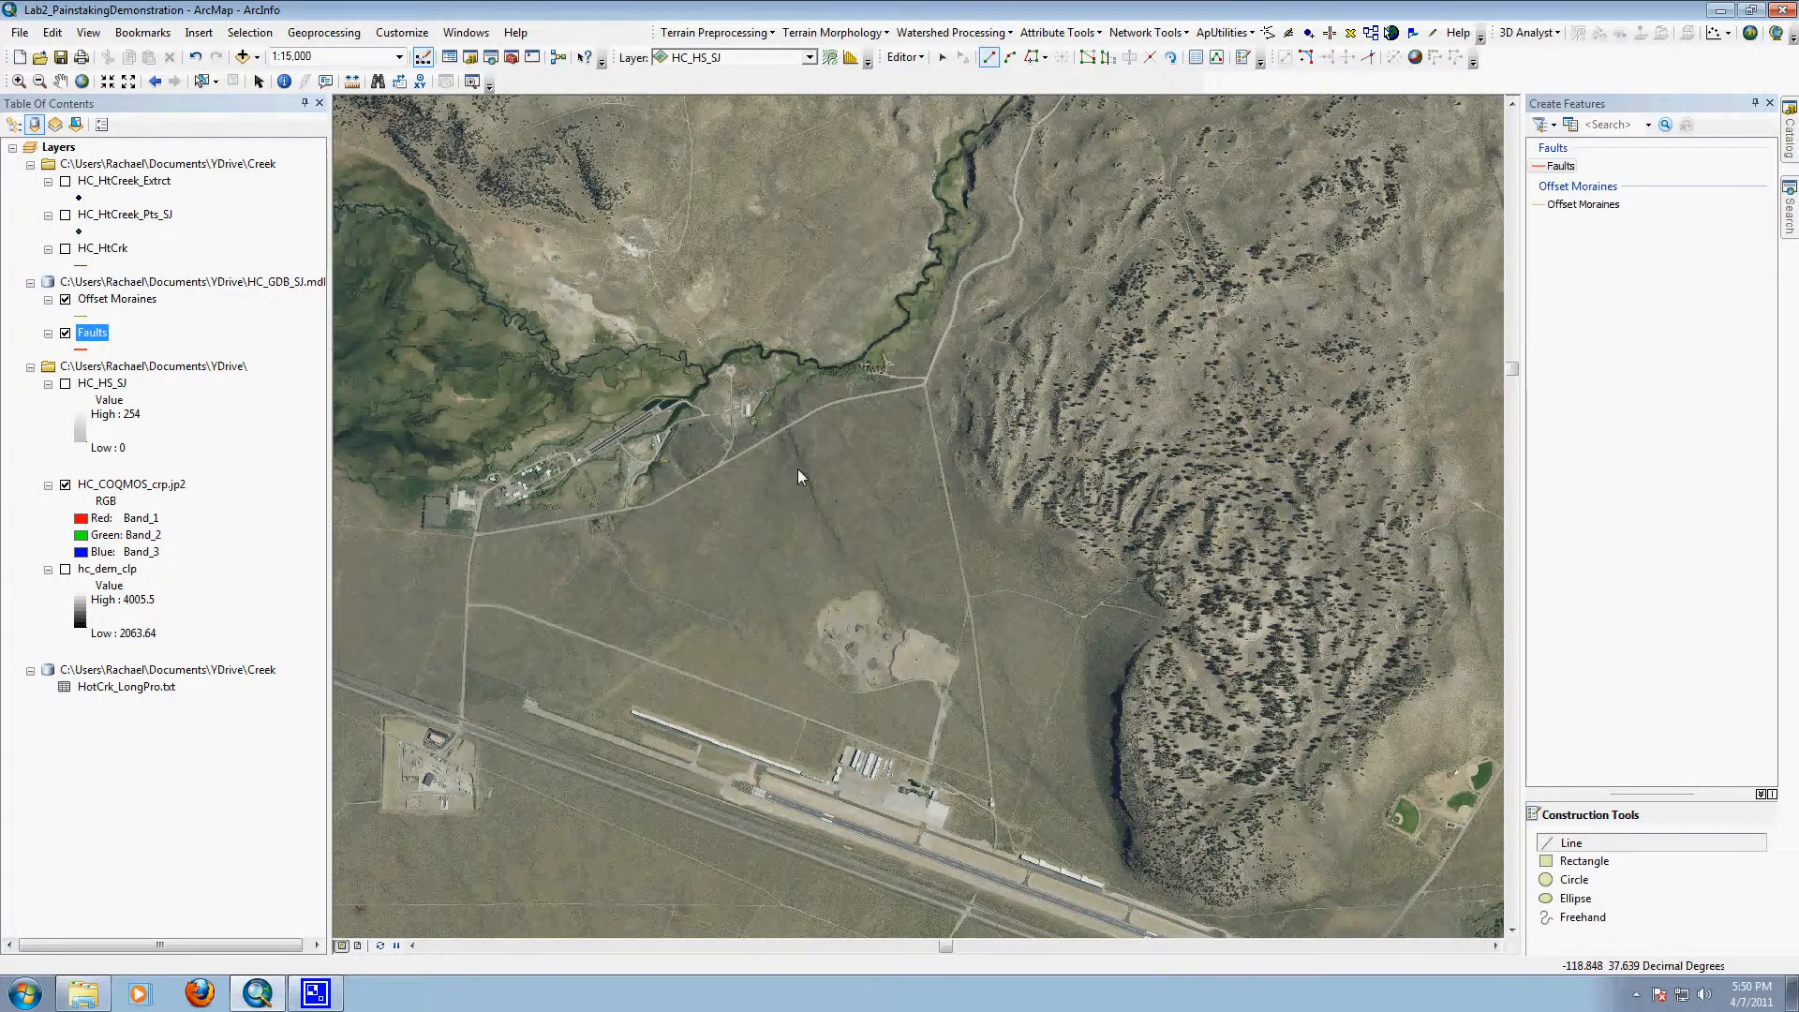
{"action": "scroll", "coordinate": [785, 461], "scroll_direction": "up", "scroll_amount": 2}
{"action": "scroll", "coordinate": [773, 478], "scroll_direction": "down", "scroll_amount": 7}
{"action": "scroll", "coordinate": [773, 484], "scroll_direction": "down", "scroll_amount": 3}
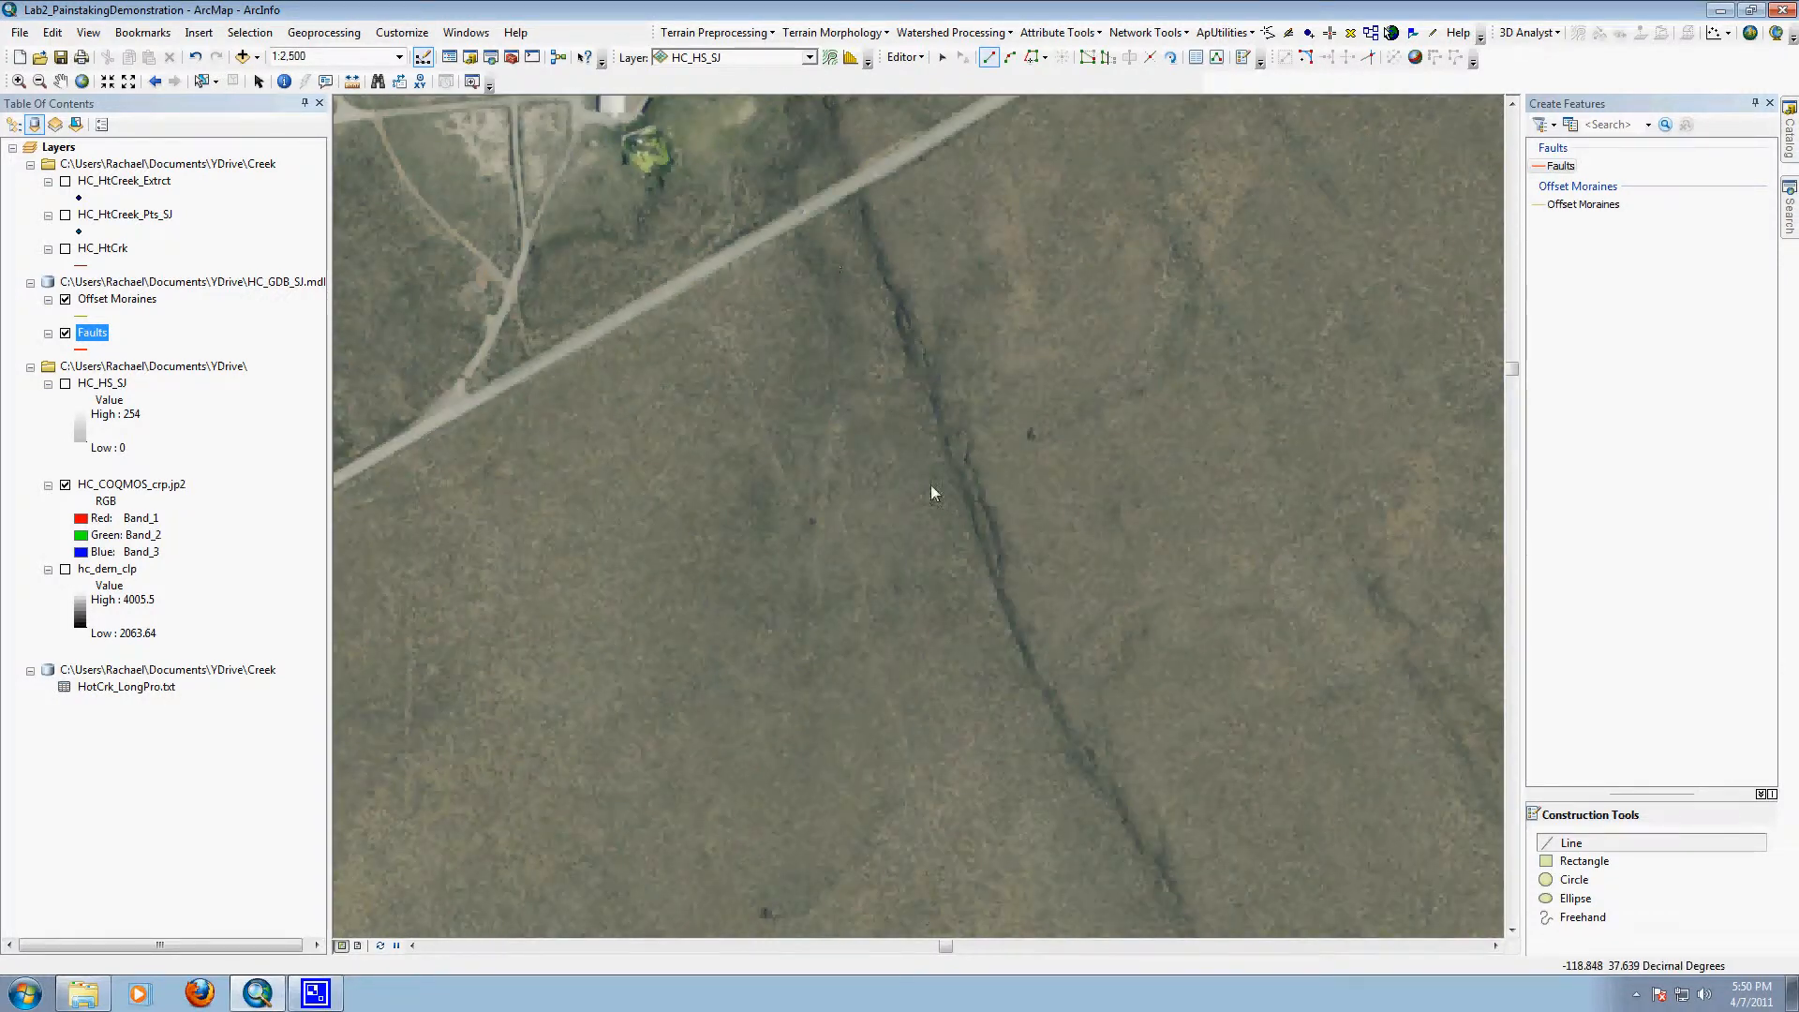
Step: Open the Faults attribute table and dock it beneath the map at a reduced height
{"action": "right_click", "coordinate": [97, 331]}
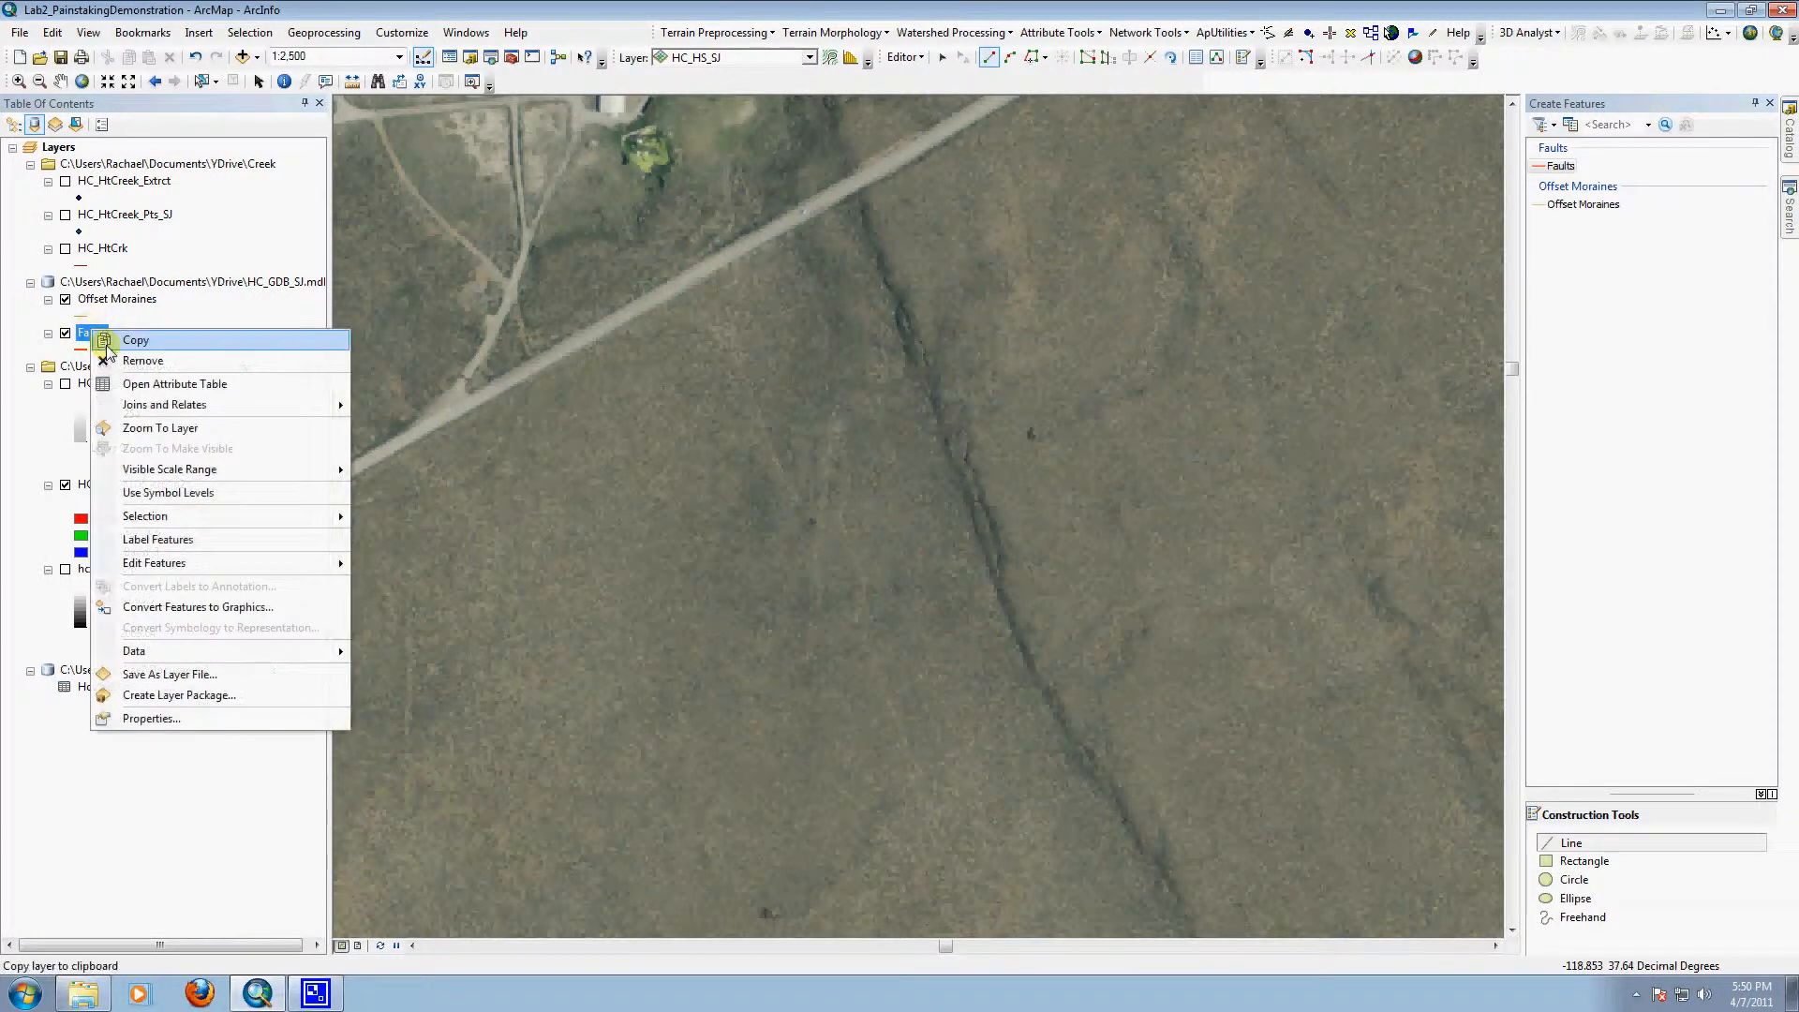
{"action": "left_click", "coordinate": [162, 388]}
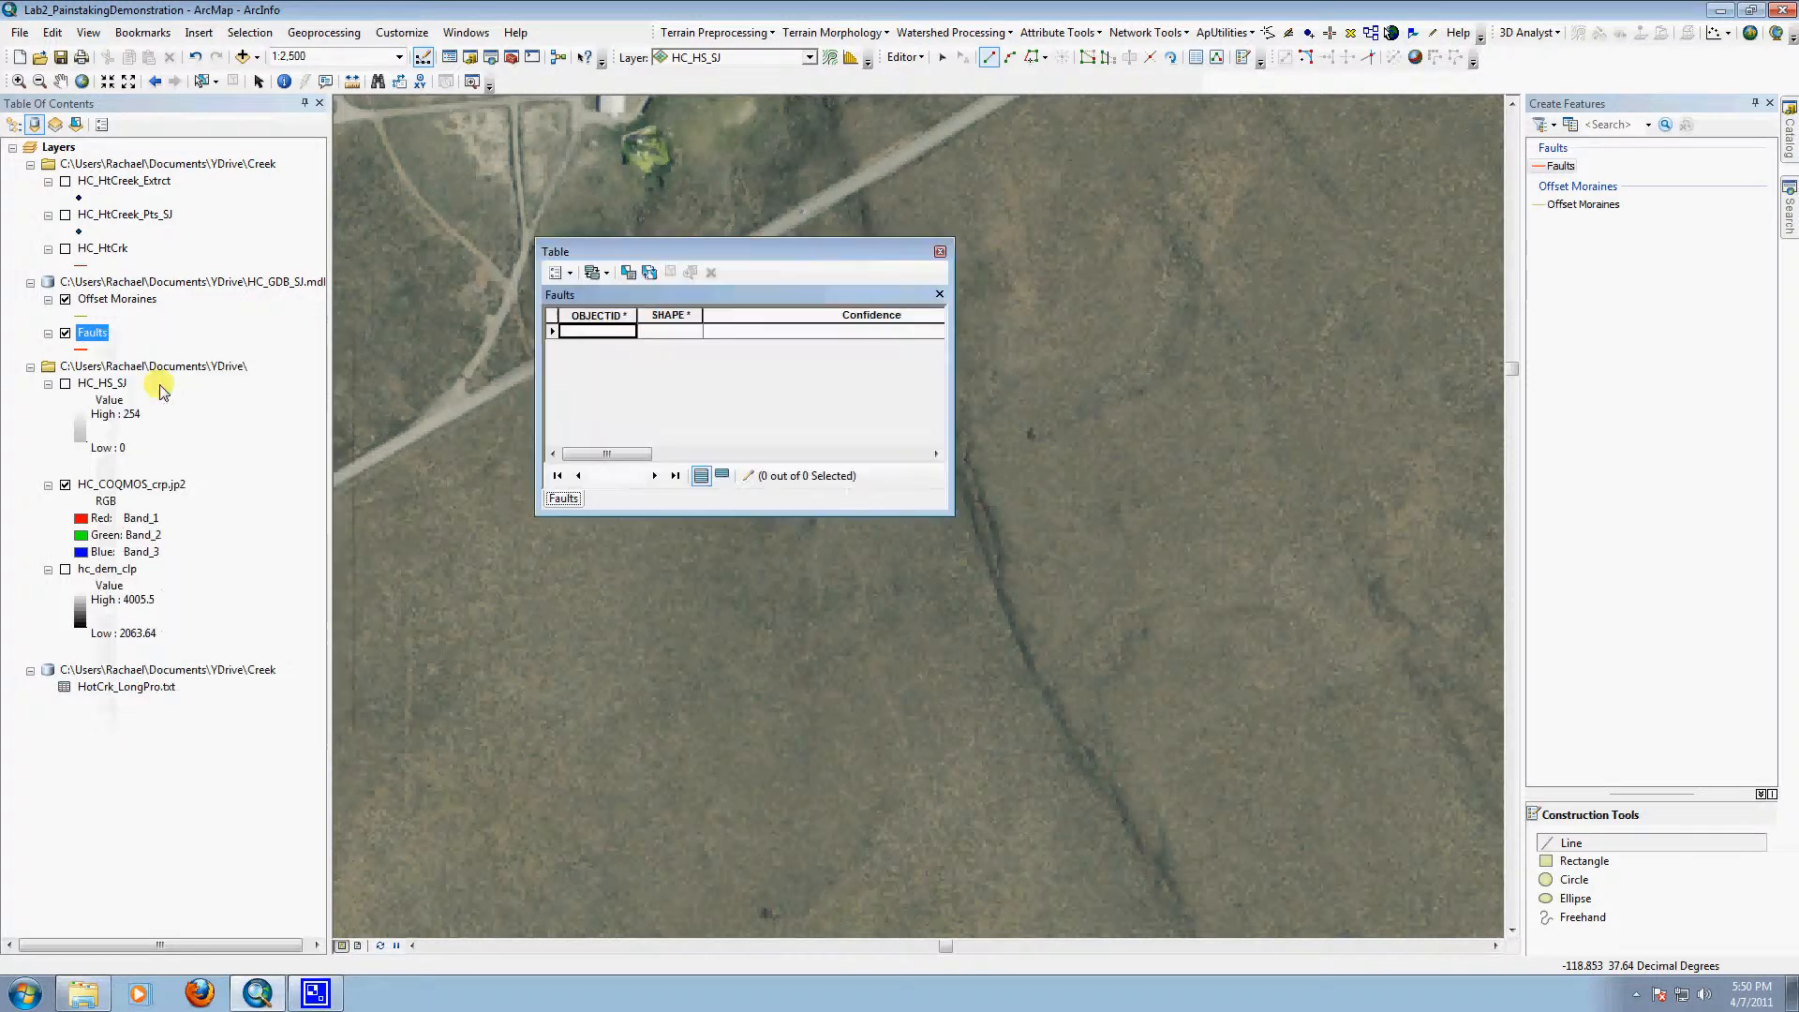
{"action": "left_click_drag", "start_coordinate": [852, 251], "coordinate": [659, 444]}
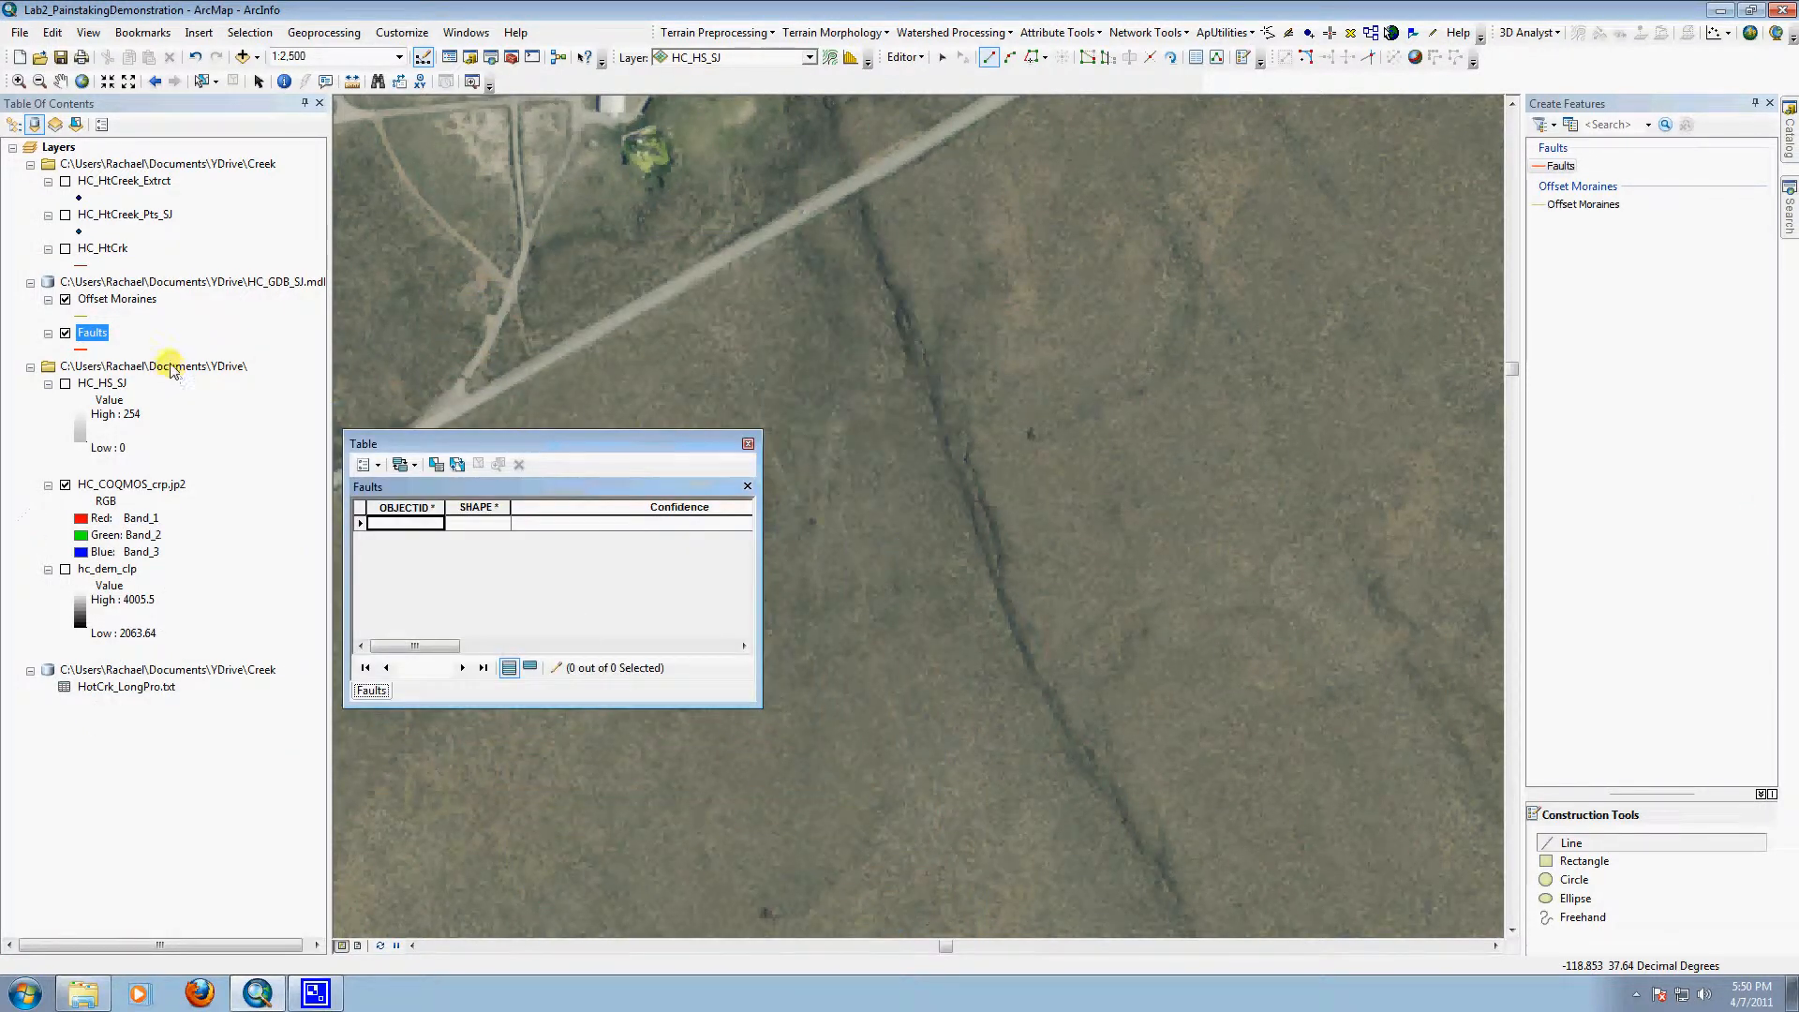
{"action": "right_click", "coordinate": [93, 332]}
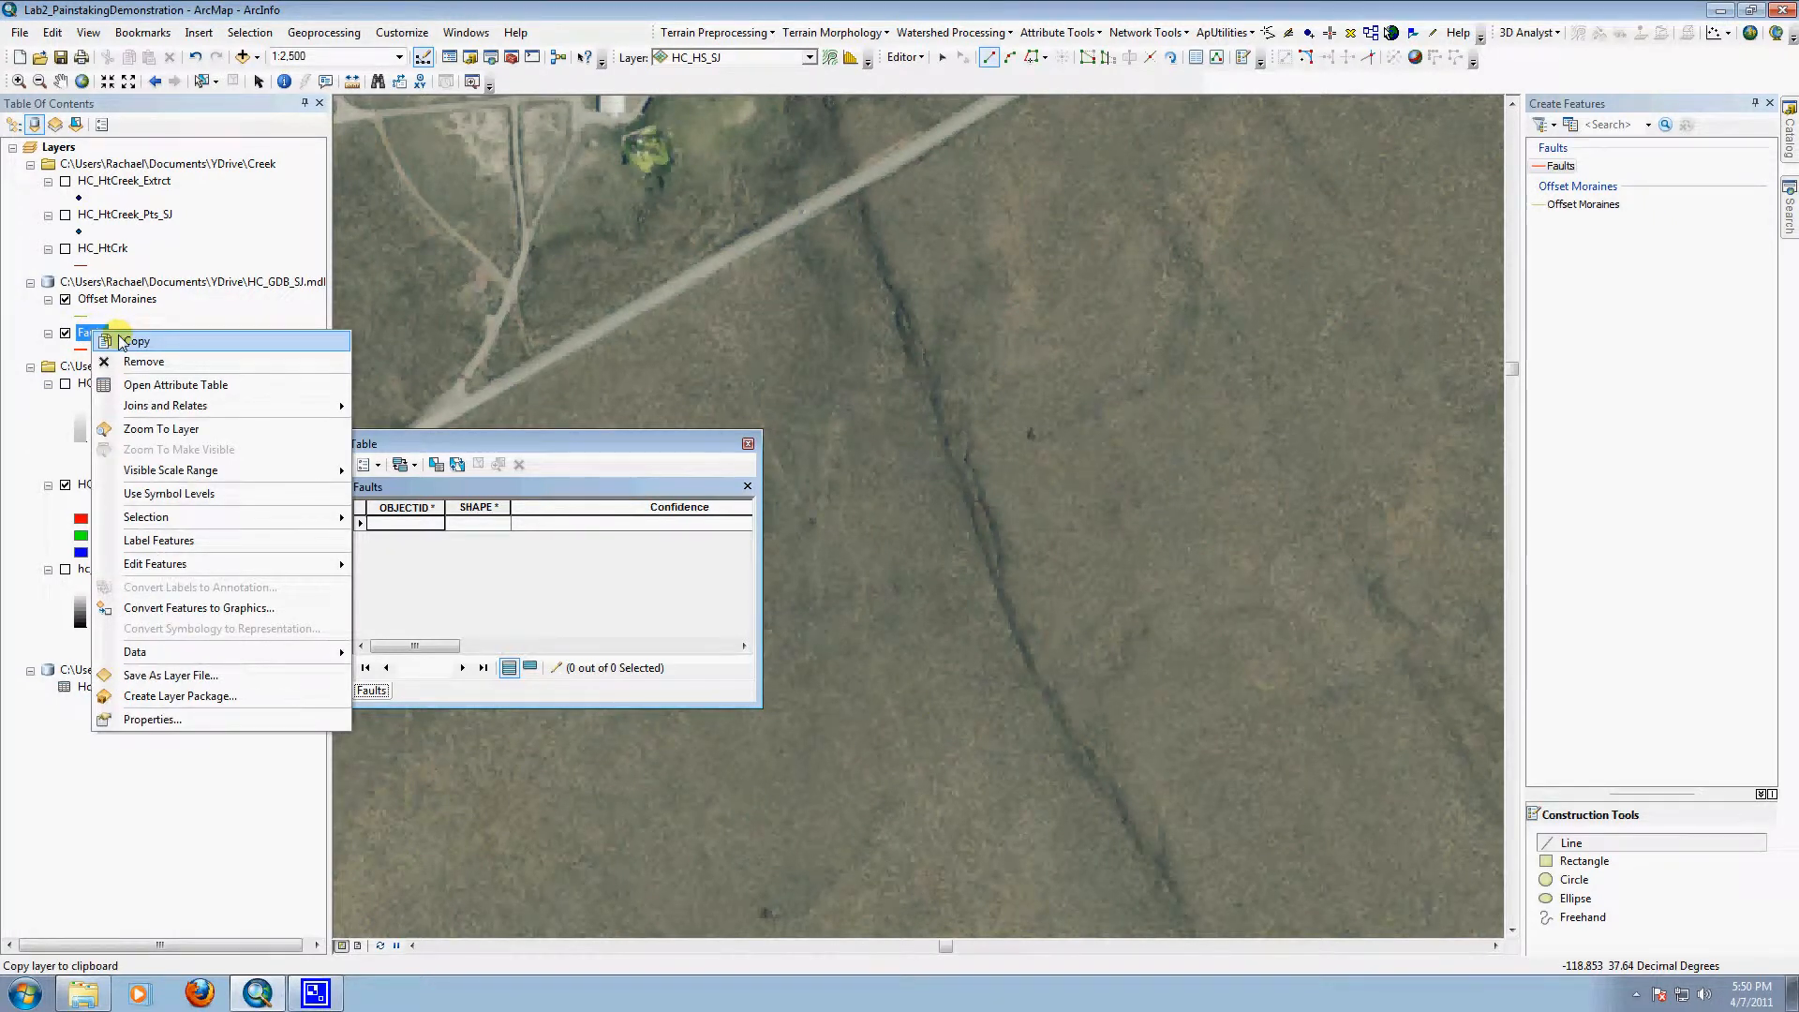
{"action": "left_click", "coordinate": [602, 447]}
{"action": "left_click_drag", "start_coordinate": [603, 447], "coordinate": [890, 904]}
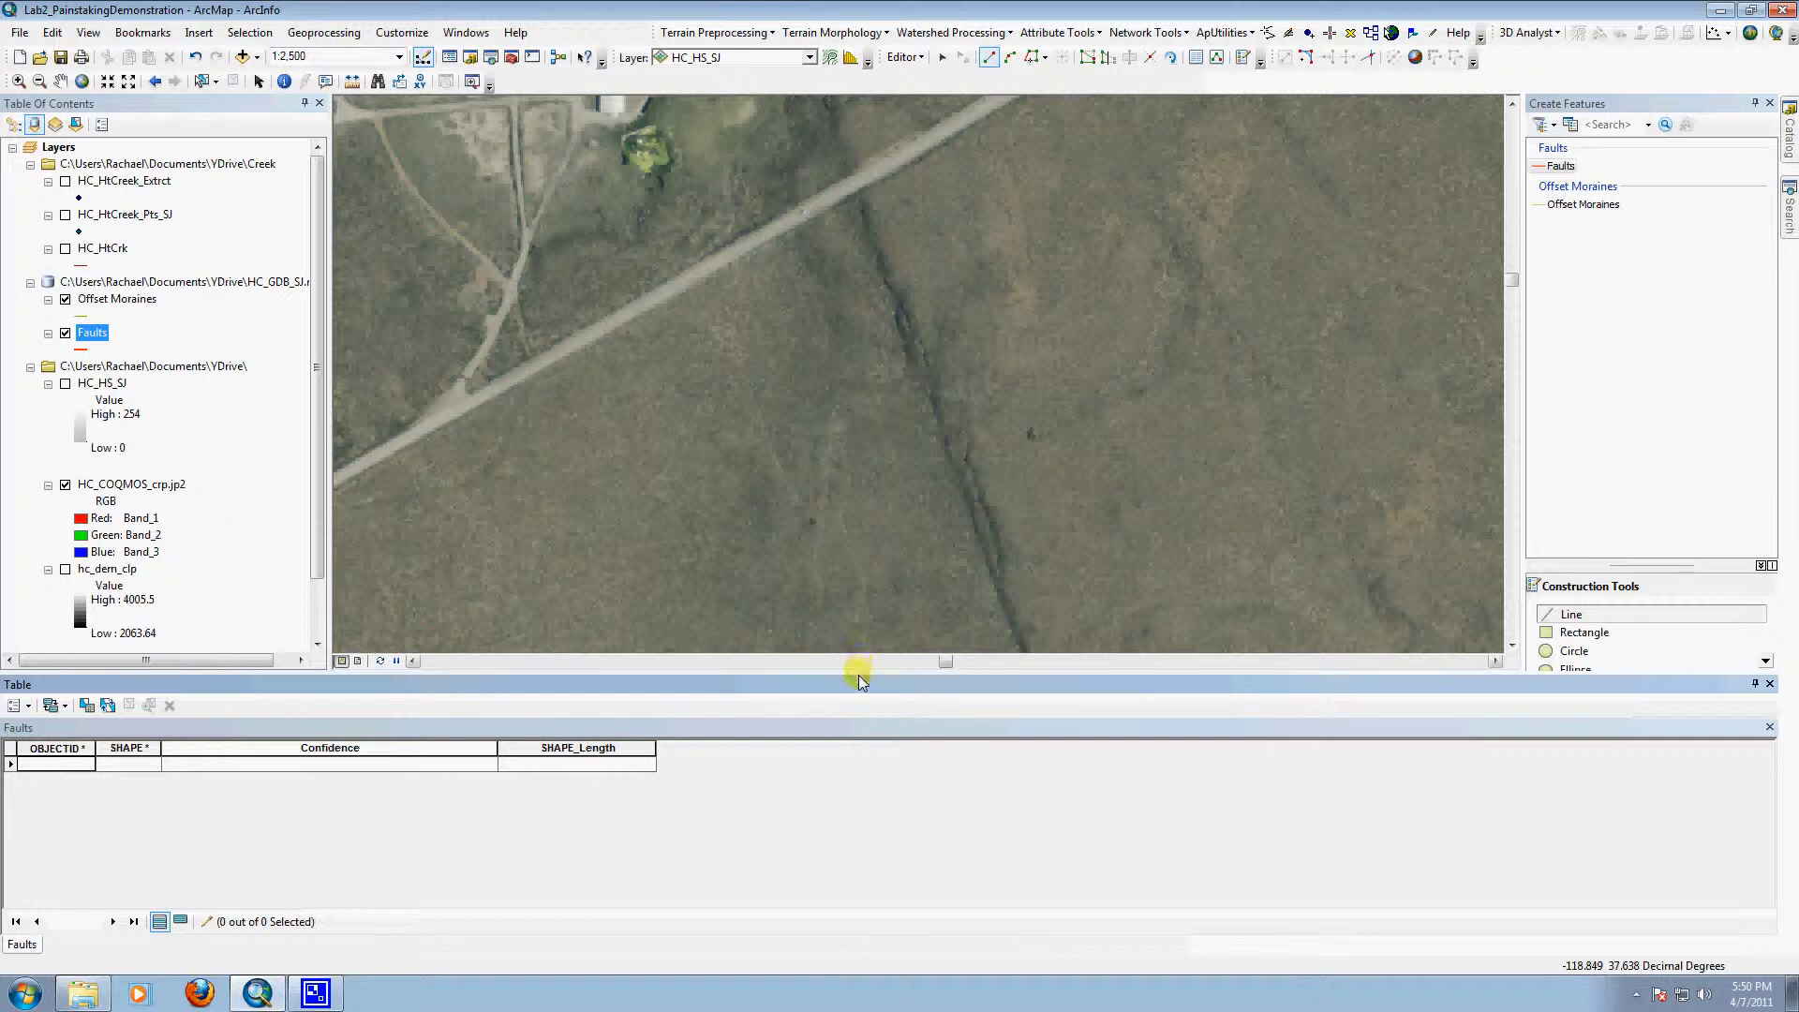
{"action": "left_click_drag", "start_coordinate": [860, 680], "coordinate": [852, 751]}
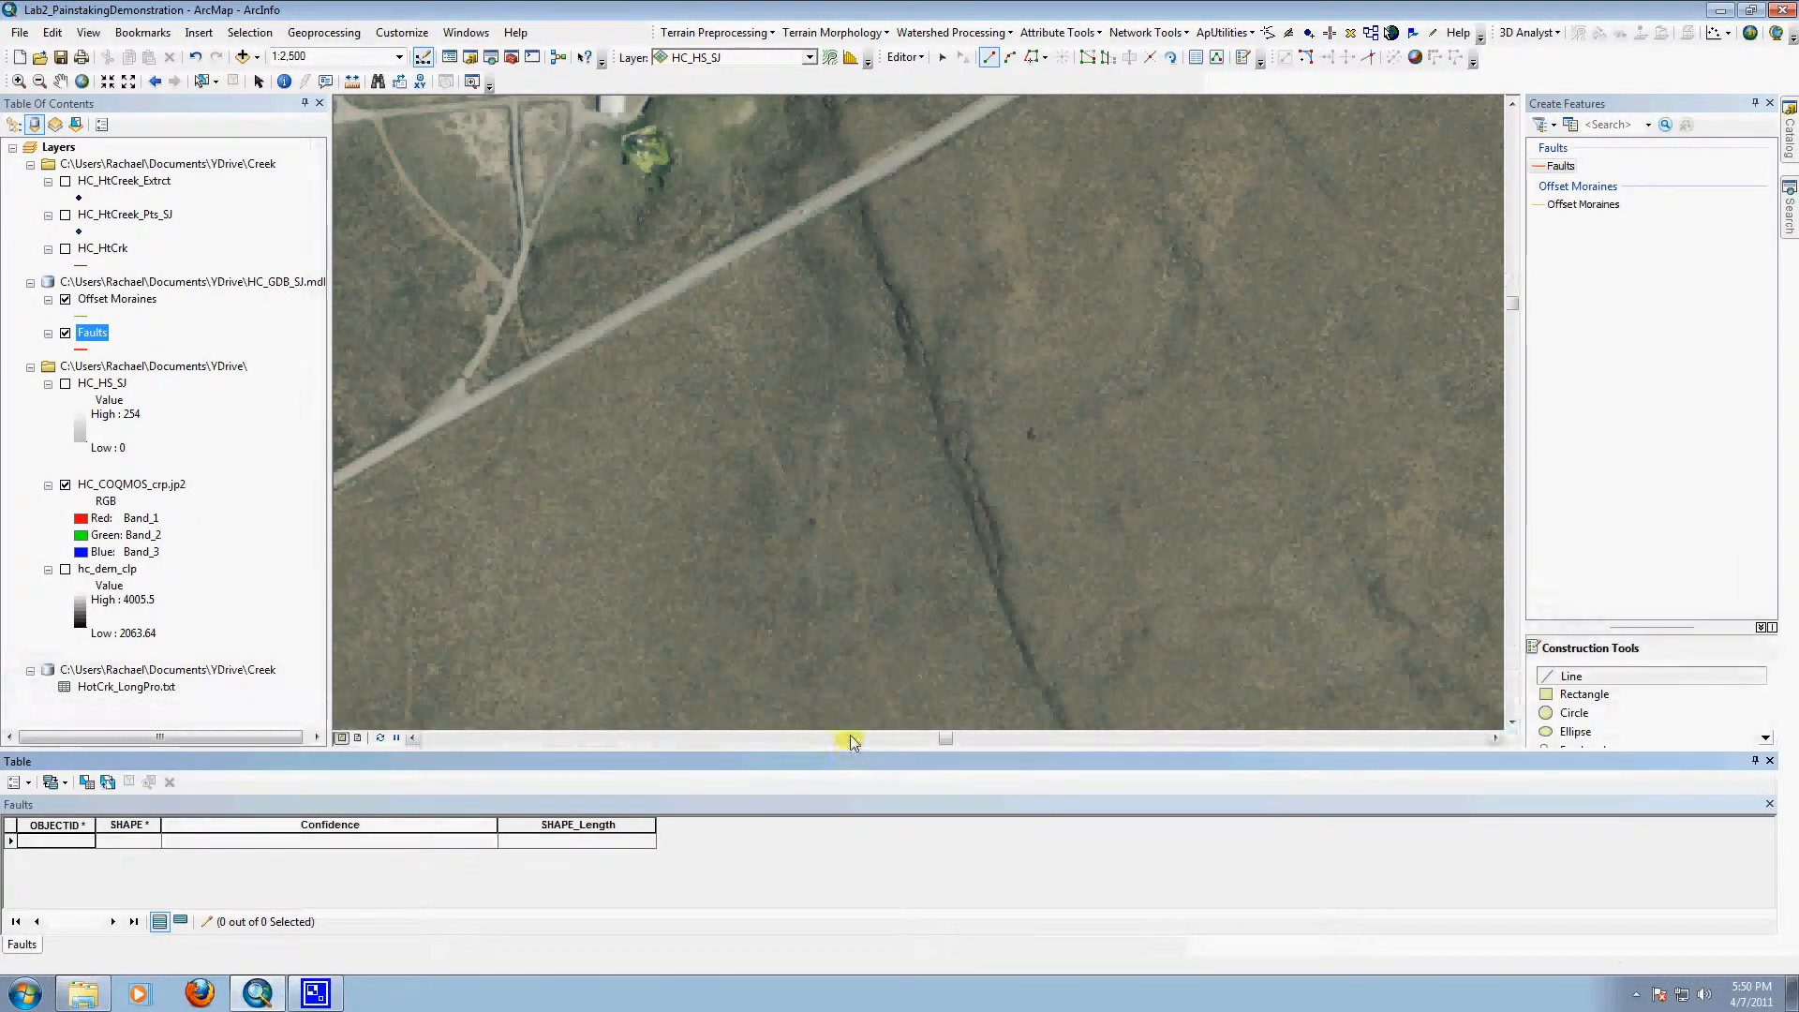
Step: Trace the scarp southward from the road as a Faults line about 191 m long, and set its Confidence to High
{"action": "left_click", "coordinate": [862, 197]}
{"action": "left_click", "coordinate": [863, 208]}
{"action": "left_click", "coordinate": [867, 232]}
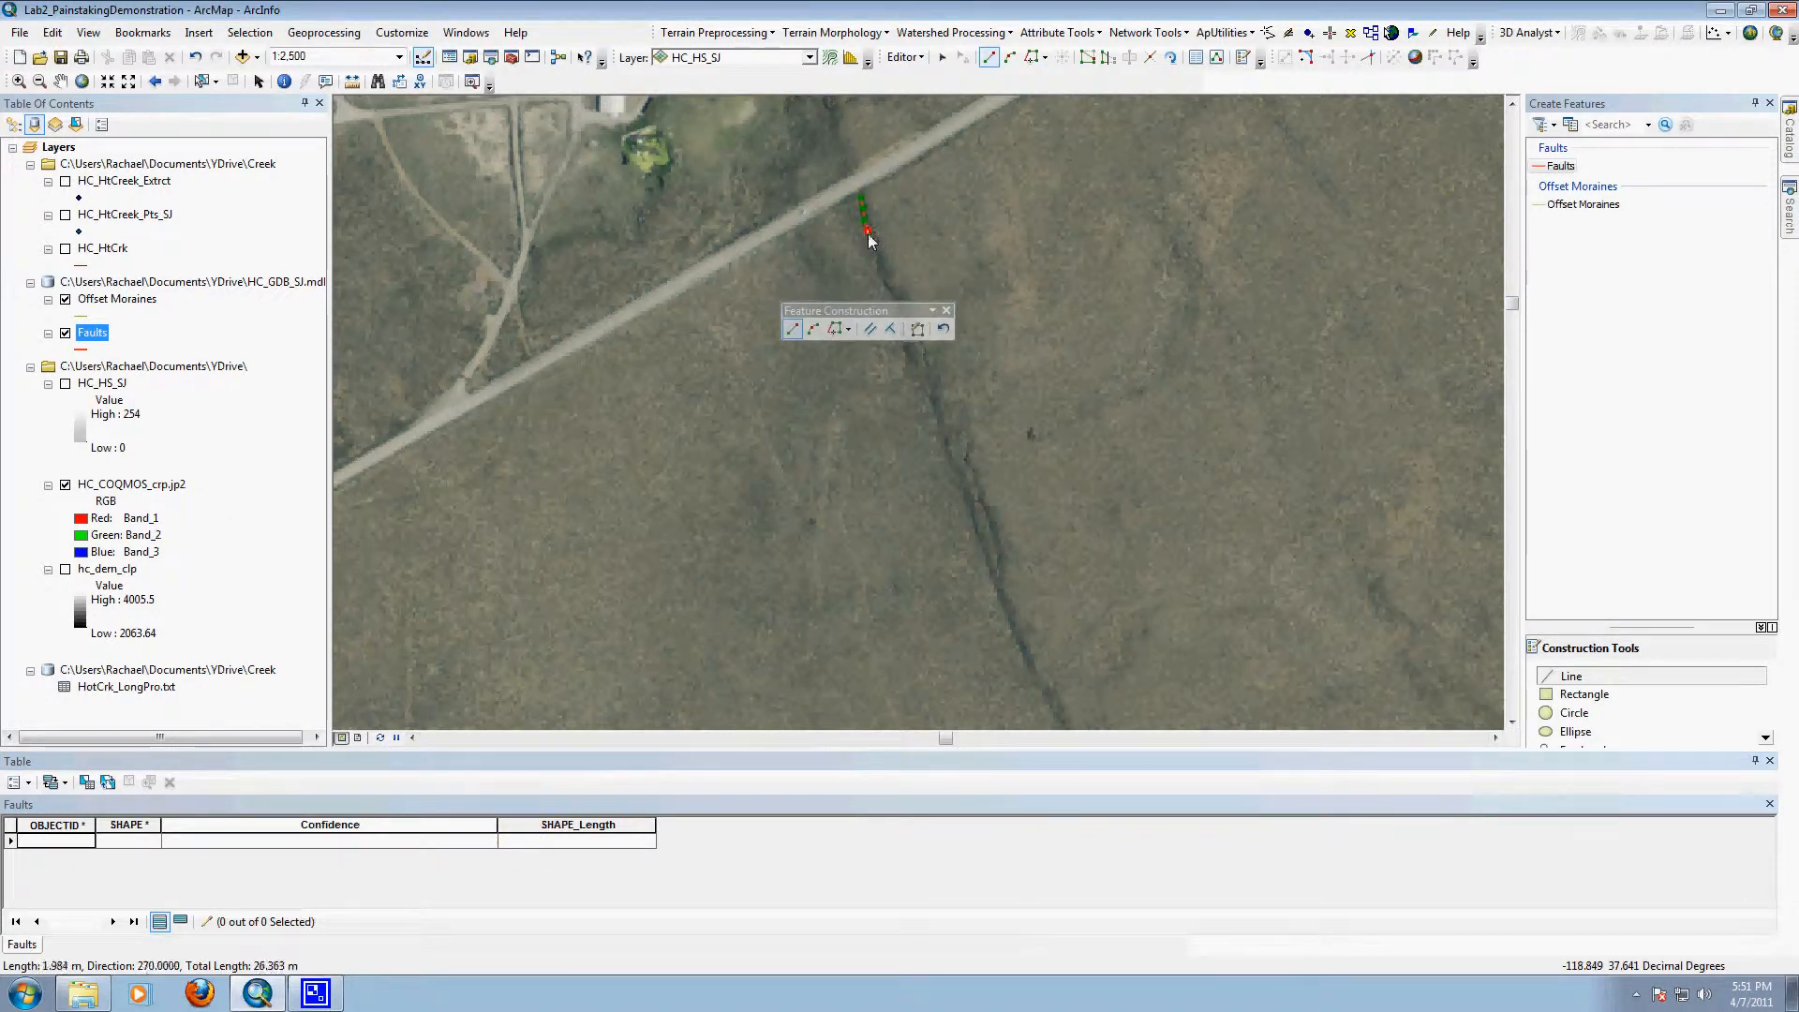
{"action": "left_click", "coordinate": [874, 243]}
{"action": "left_click", "coordinate": [877, 255]}
{"action": "left_click", "coordinate": [880, 266]}
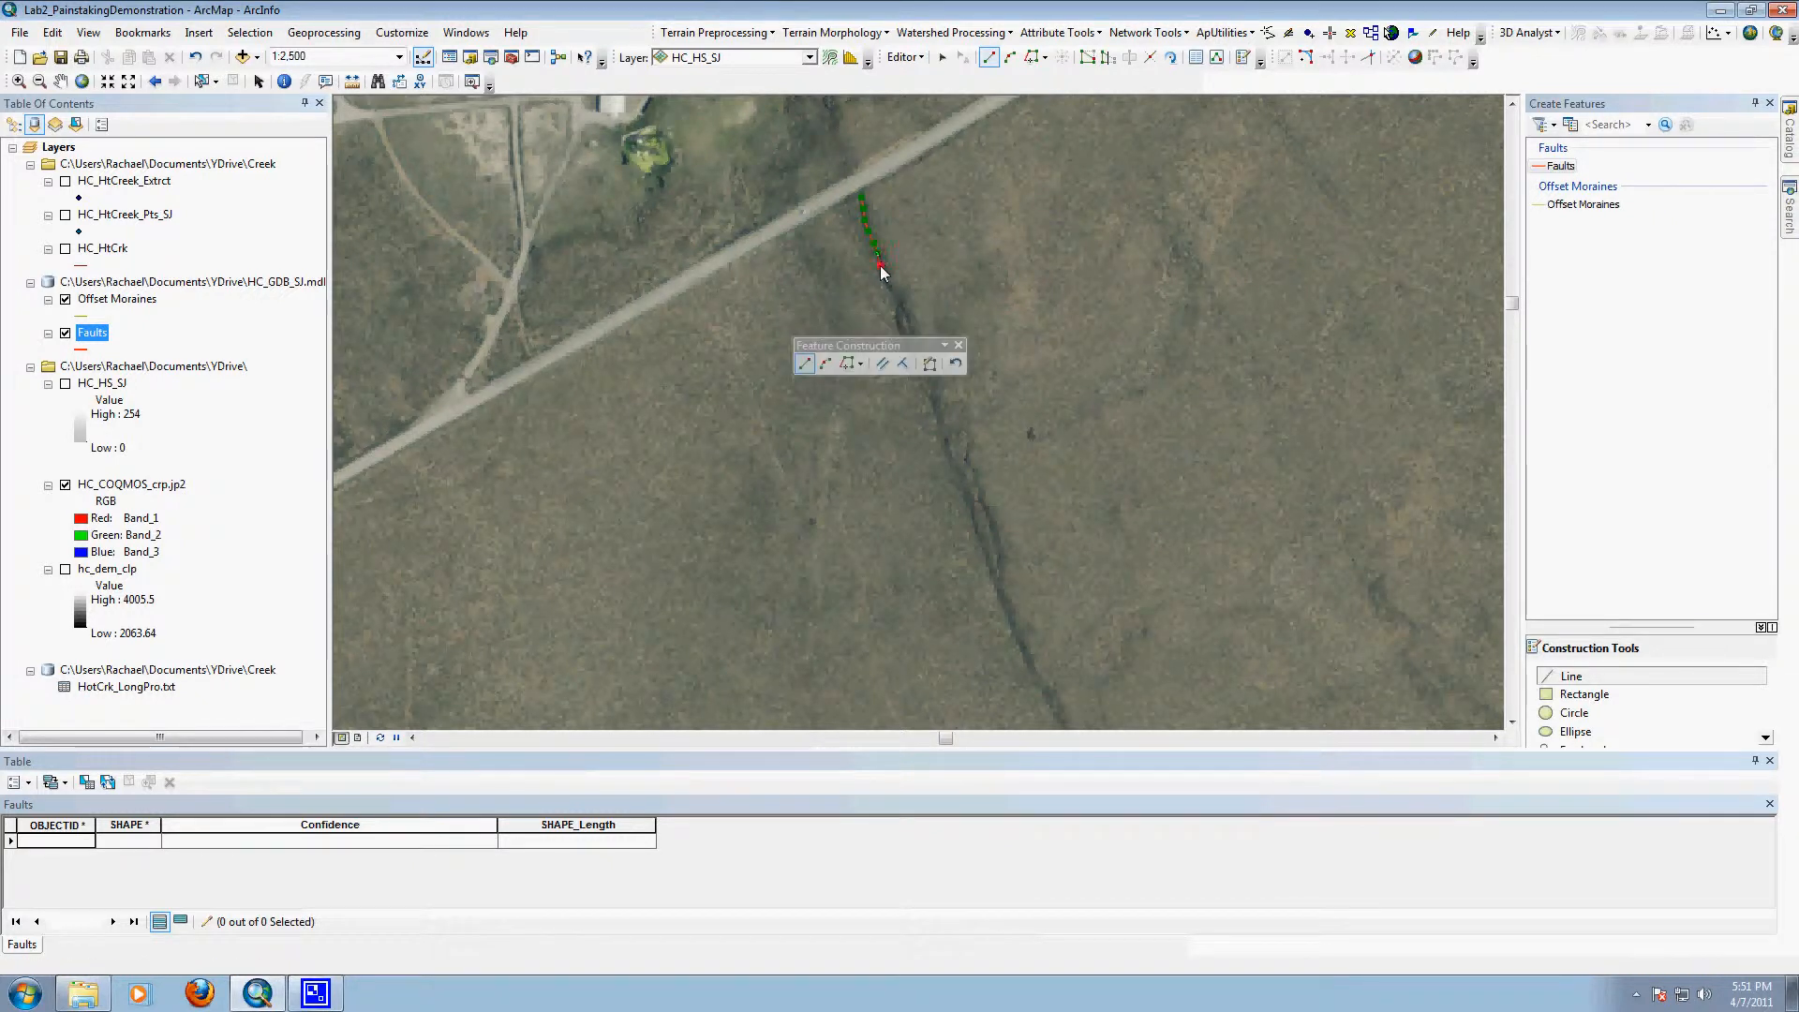
{"action": "left_click", "coordinate": [883, 278]}
{"action": "left_click", "coordinate": [893, 290]}
{"action": "left_click", "coordinate": [898, 299]}
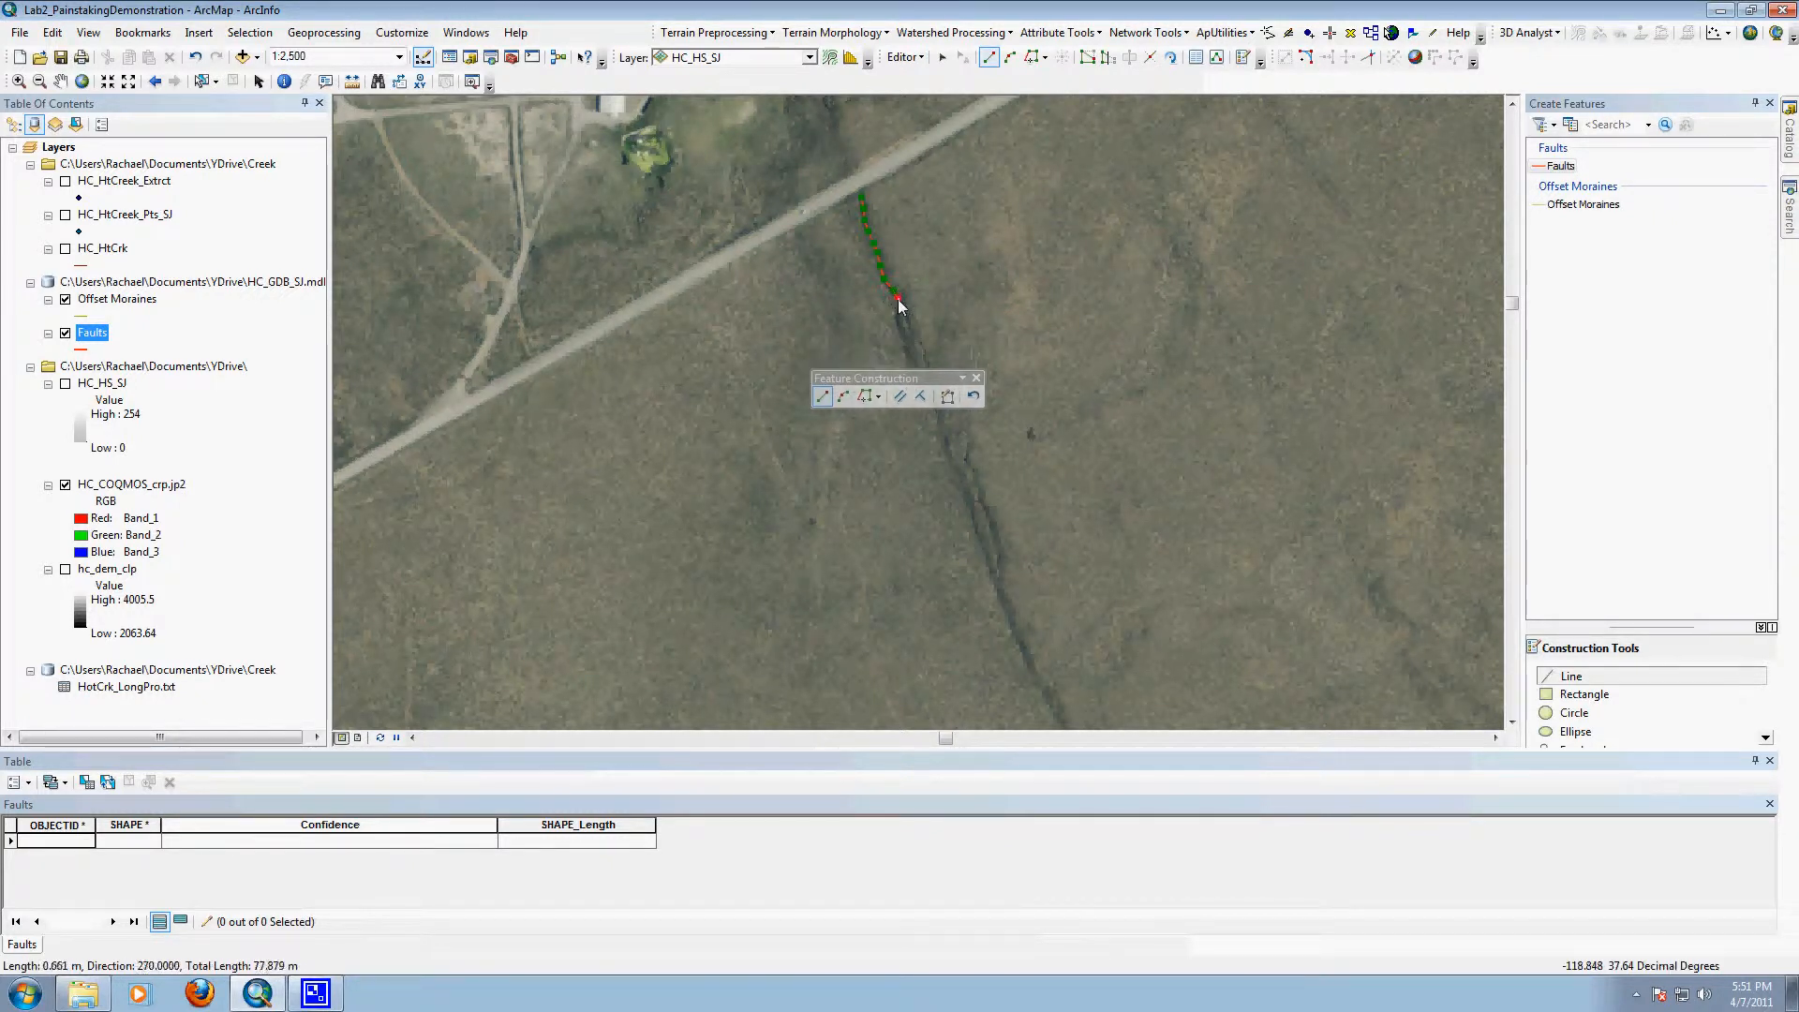
{"action": "left_click", "coordinate": [899, 305]}
{"action": "left_click", "coordinate": [901, 313]}
{"action": "left_click", "coordinate": [904, 325]}
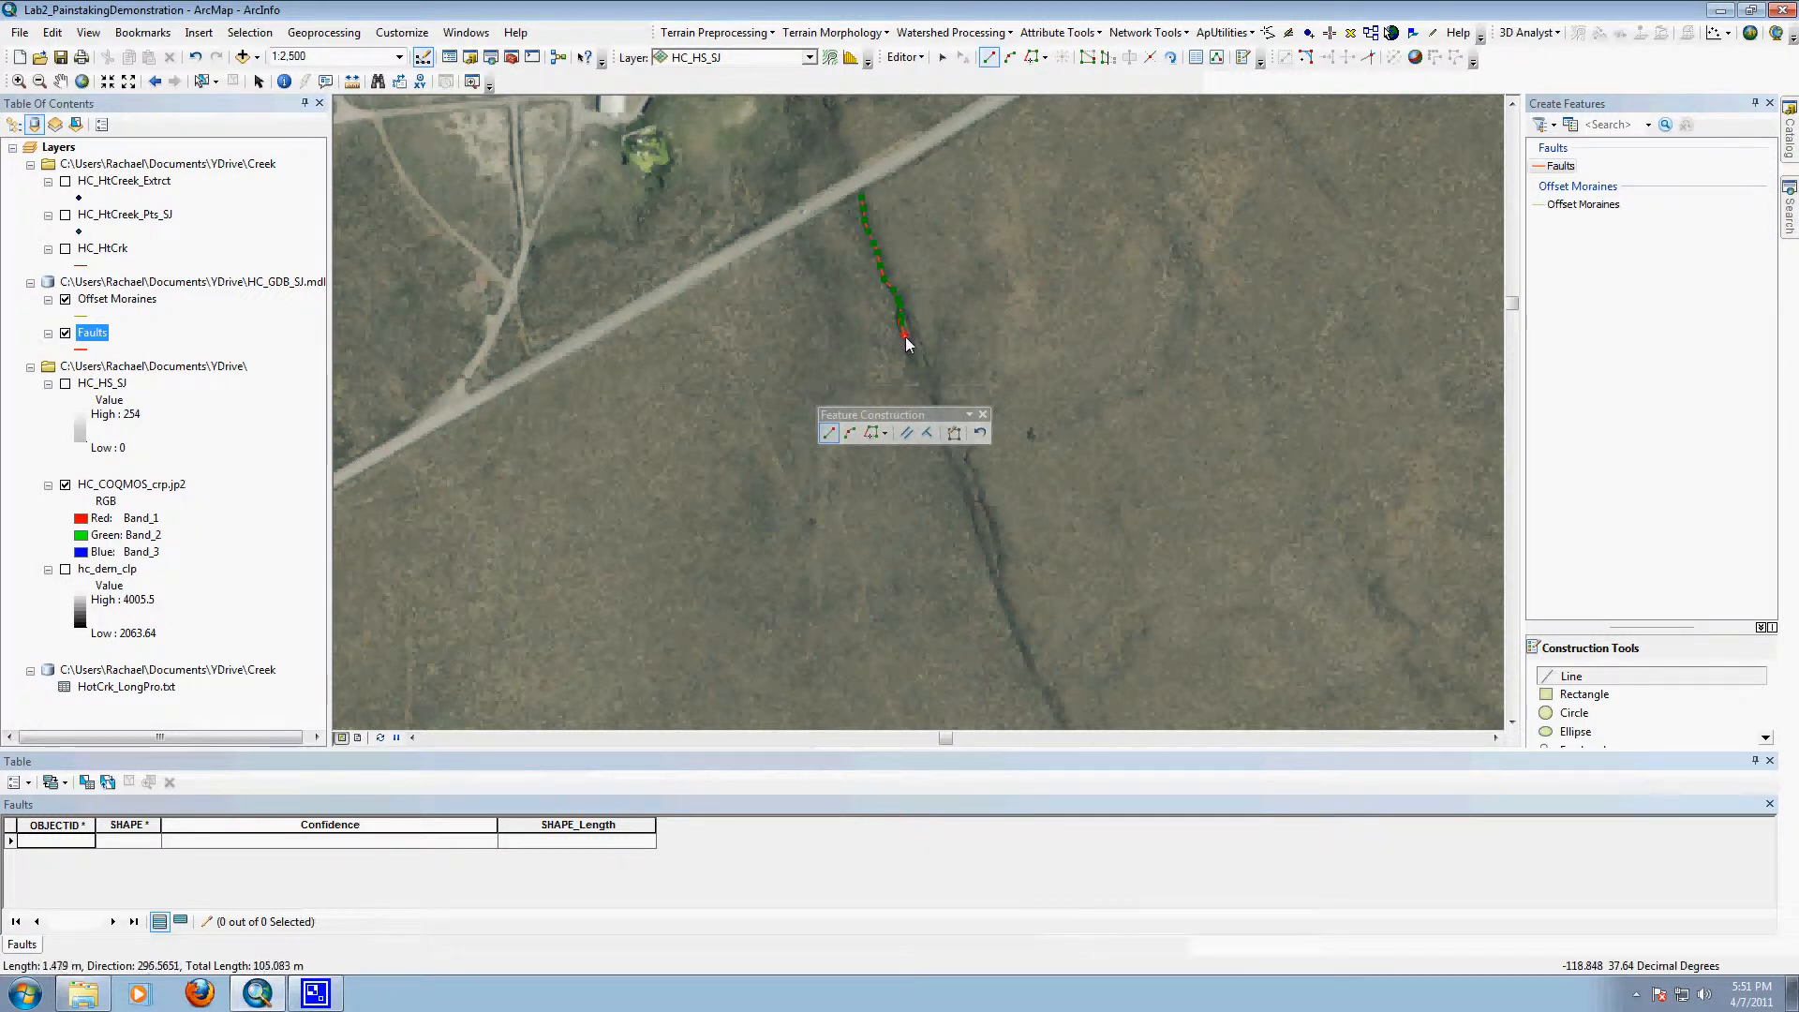
{"action": "left_click", "coordinate": [909, 345]}
{"action": "left_click", "coordinate": [912, 354]}
{"action": "left_click", "coordinate": [914, 362]}
{"action": "left_click", "coordinate": [922, 369]}
{"action": "left_click", "coordinate": [925, 378]}
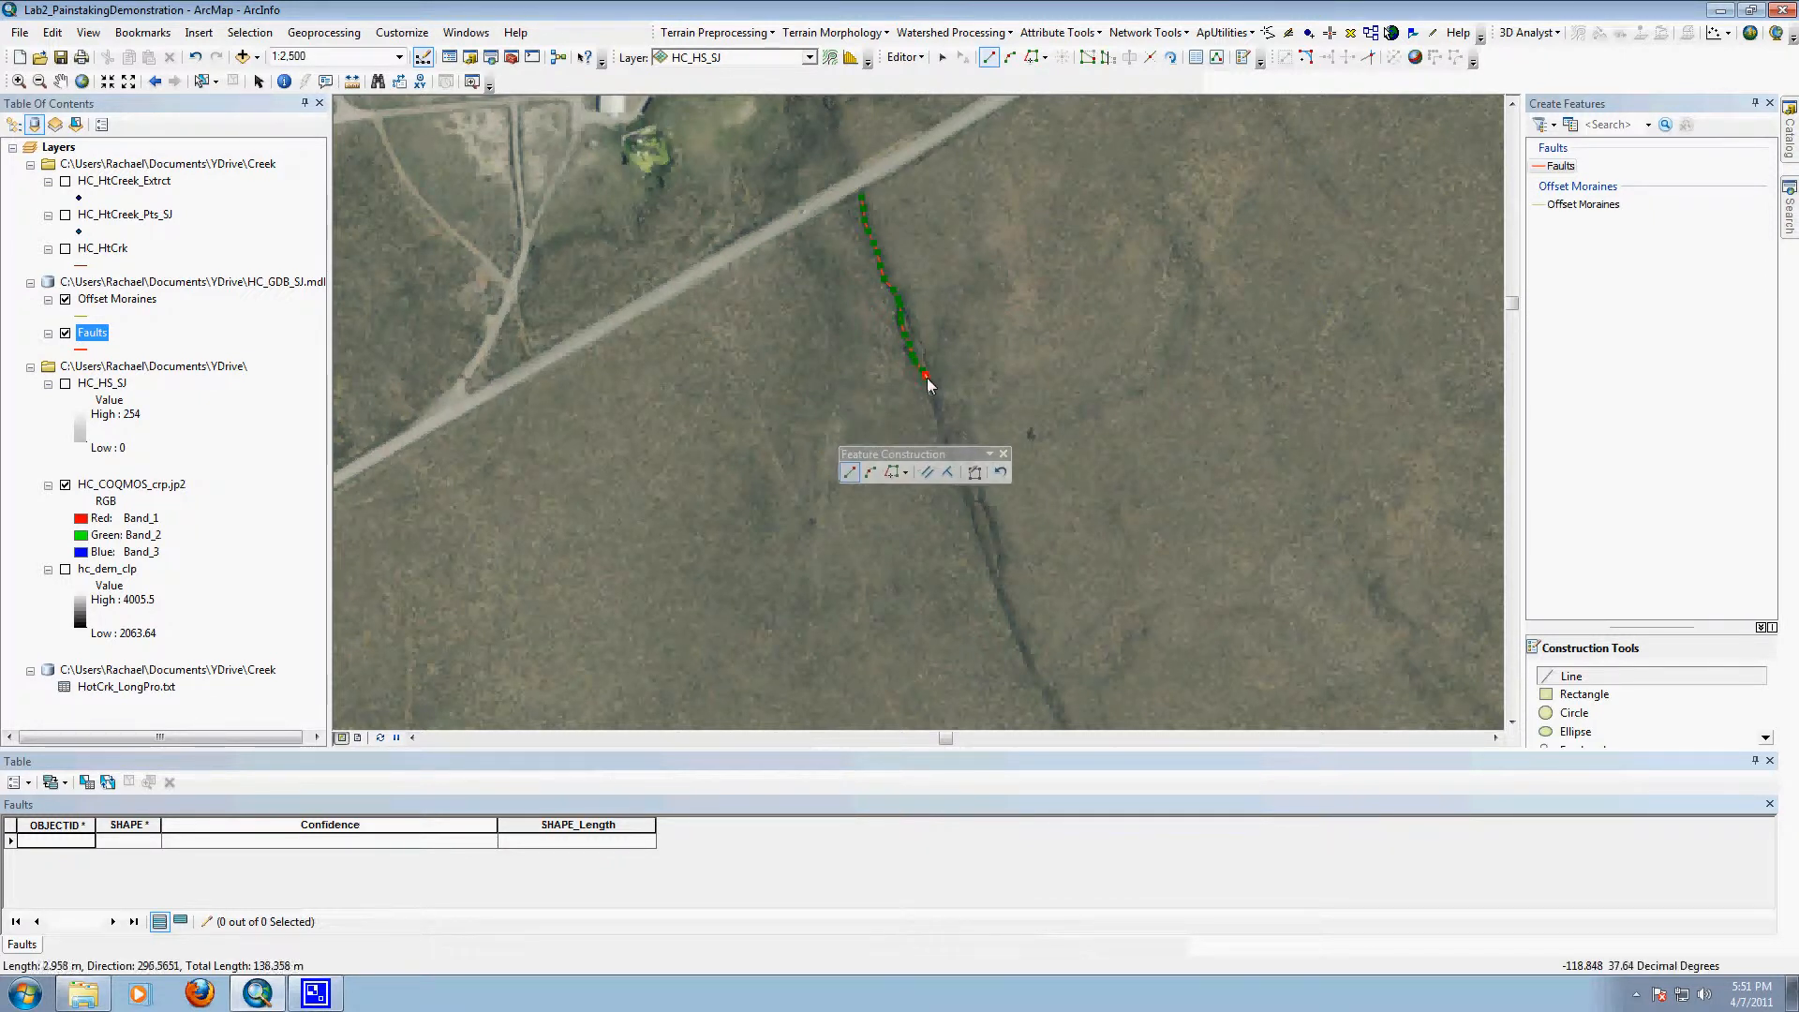
{"action": "left_click", "coordinate": [933, 389]}
{"action": "left_click", "coordinate": [937, 404]}
{"action": "left_click", "coordinate": [939, 418]}
{"action": "left_click", "coordinate": [944, 433]}
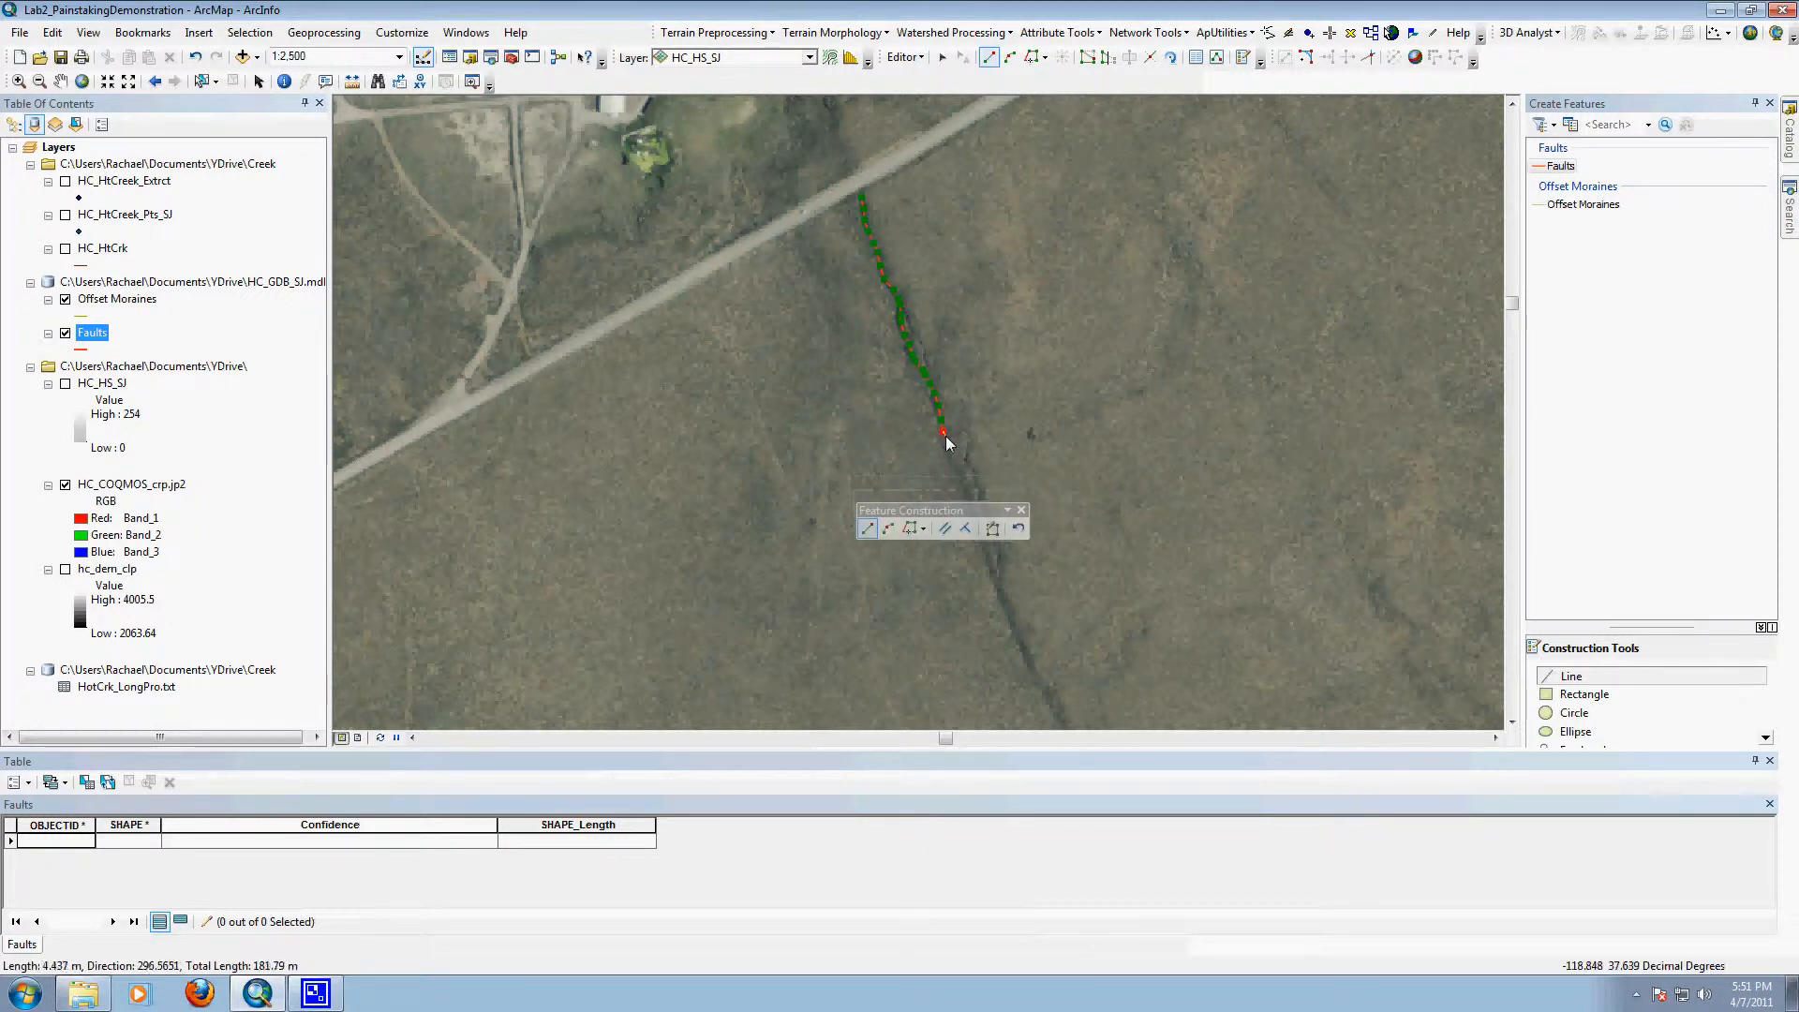
{"action": "left_click", "coordinate": [947, 440]}
{"action": "left_click", "coordinate": [948, 446]}
{"action": "double_click", "coordinate": [948, 447]}
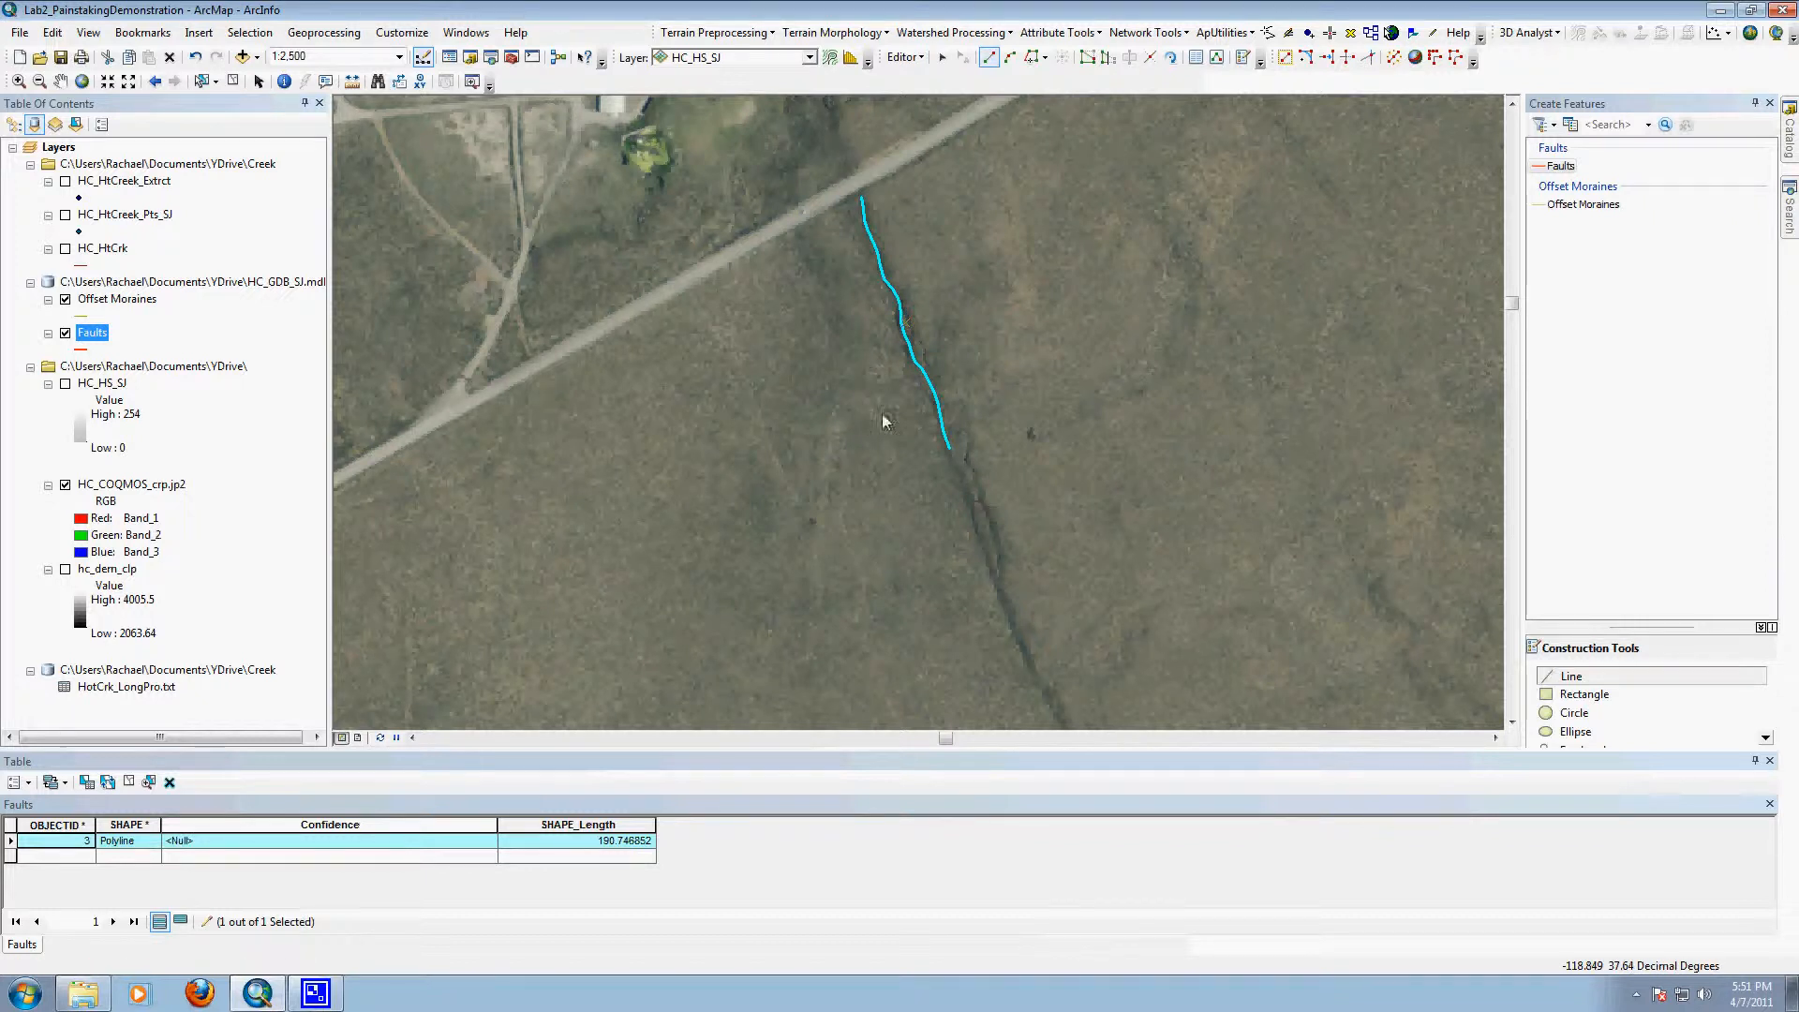
{"action": "left_click", "coordinate": [287, 846]}
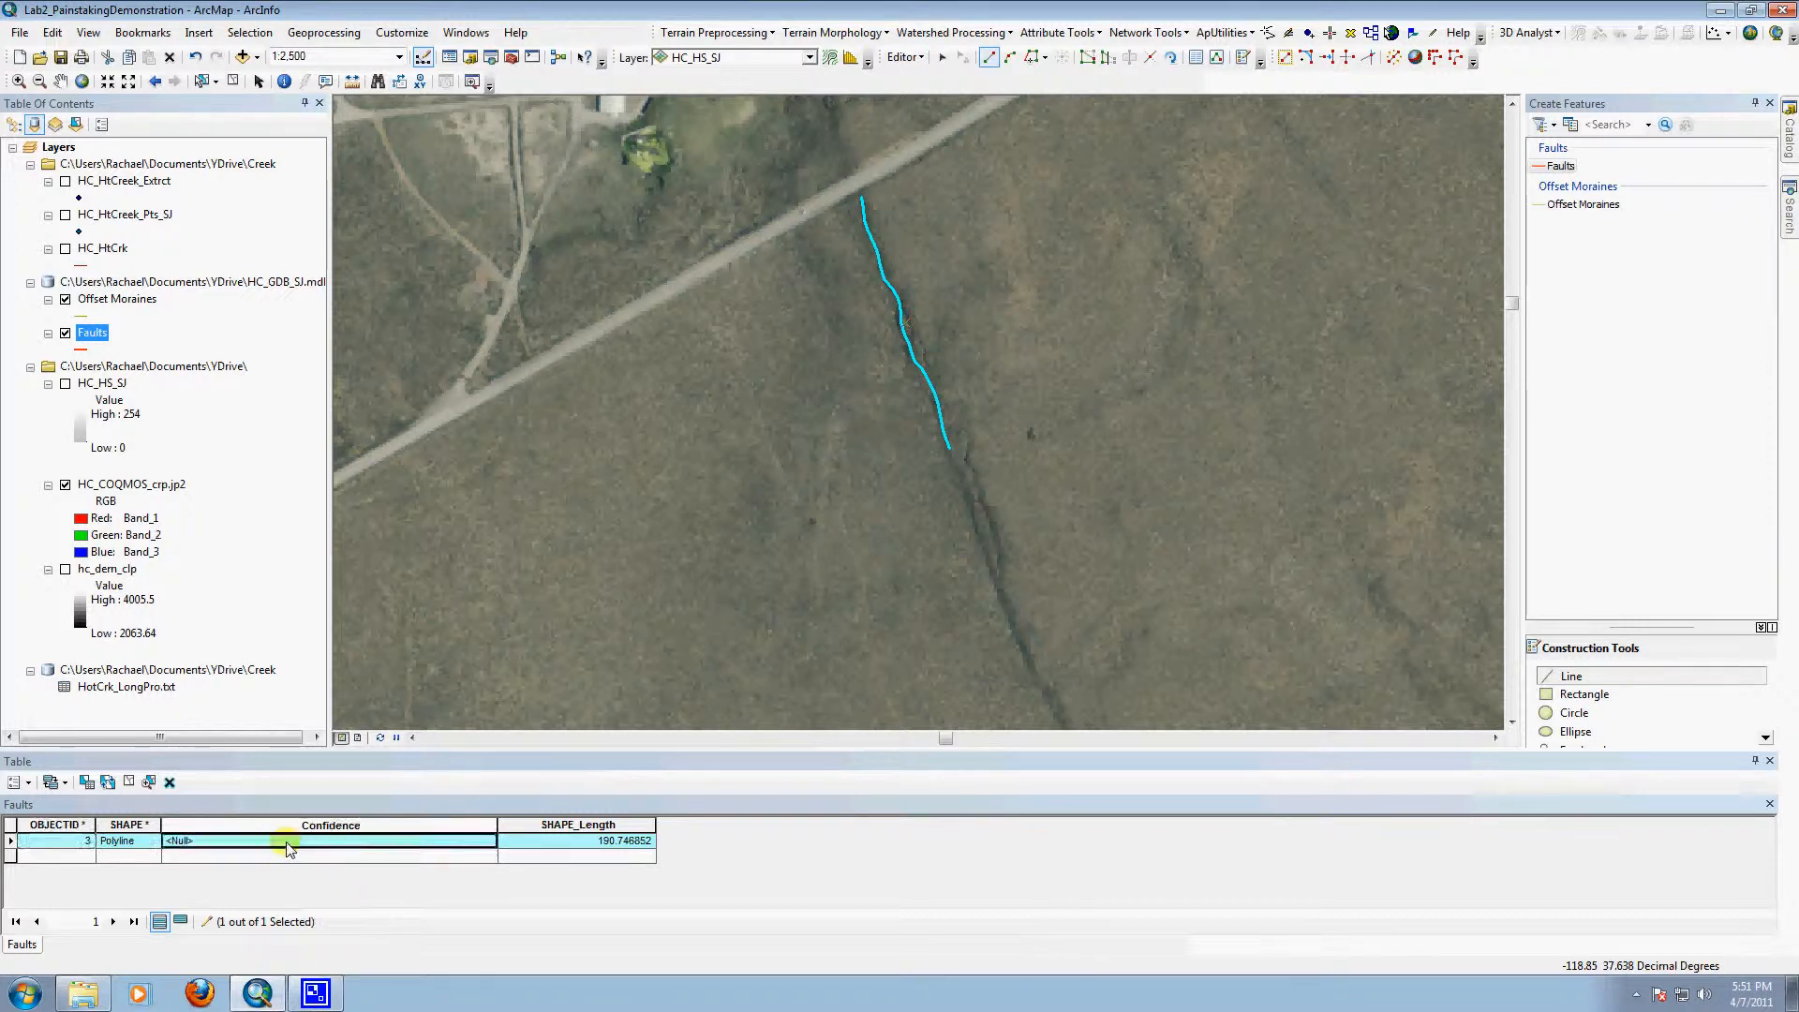
{"action": "type", "text": "High"}
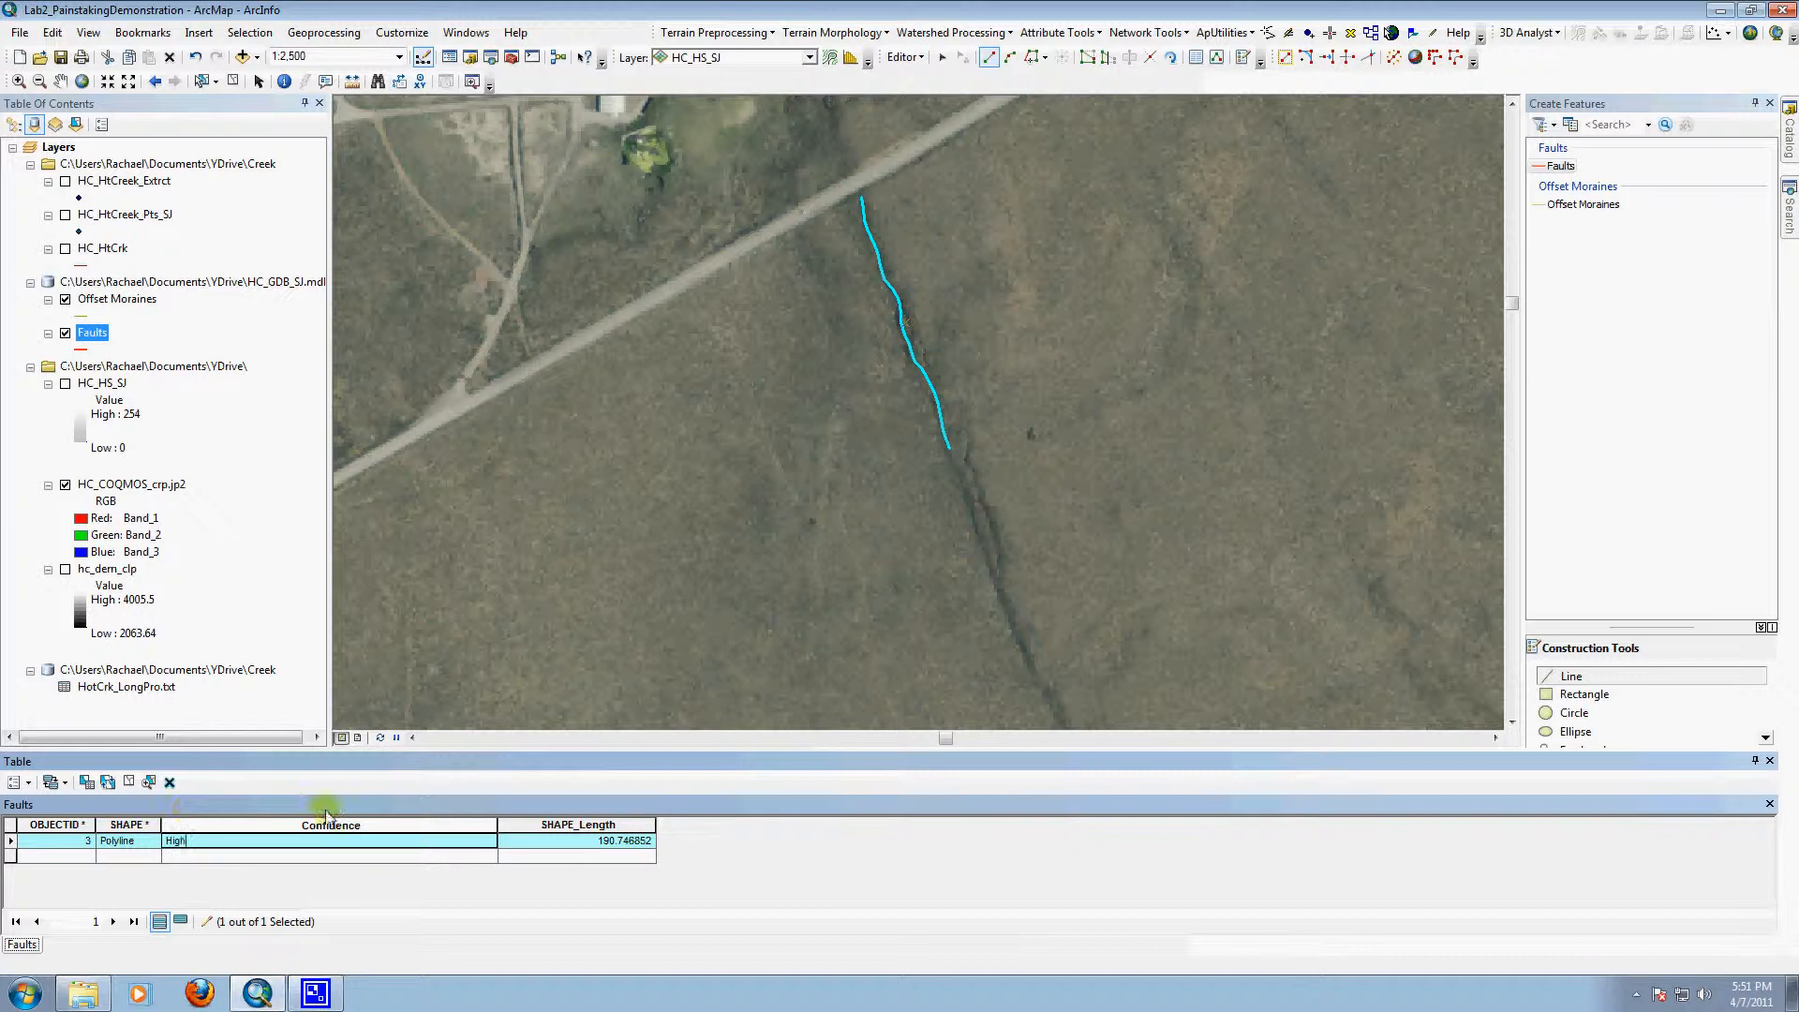
Step: Trace a second Faults line about 184 m long, starting just south of the first line's end and following the scarp southeast
{"action": "left_click", "coordinate": [963, 489]}
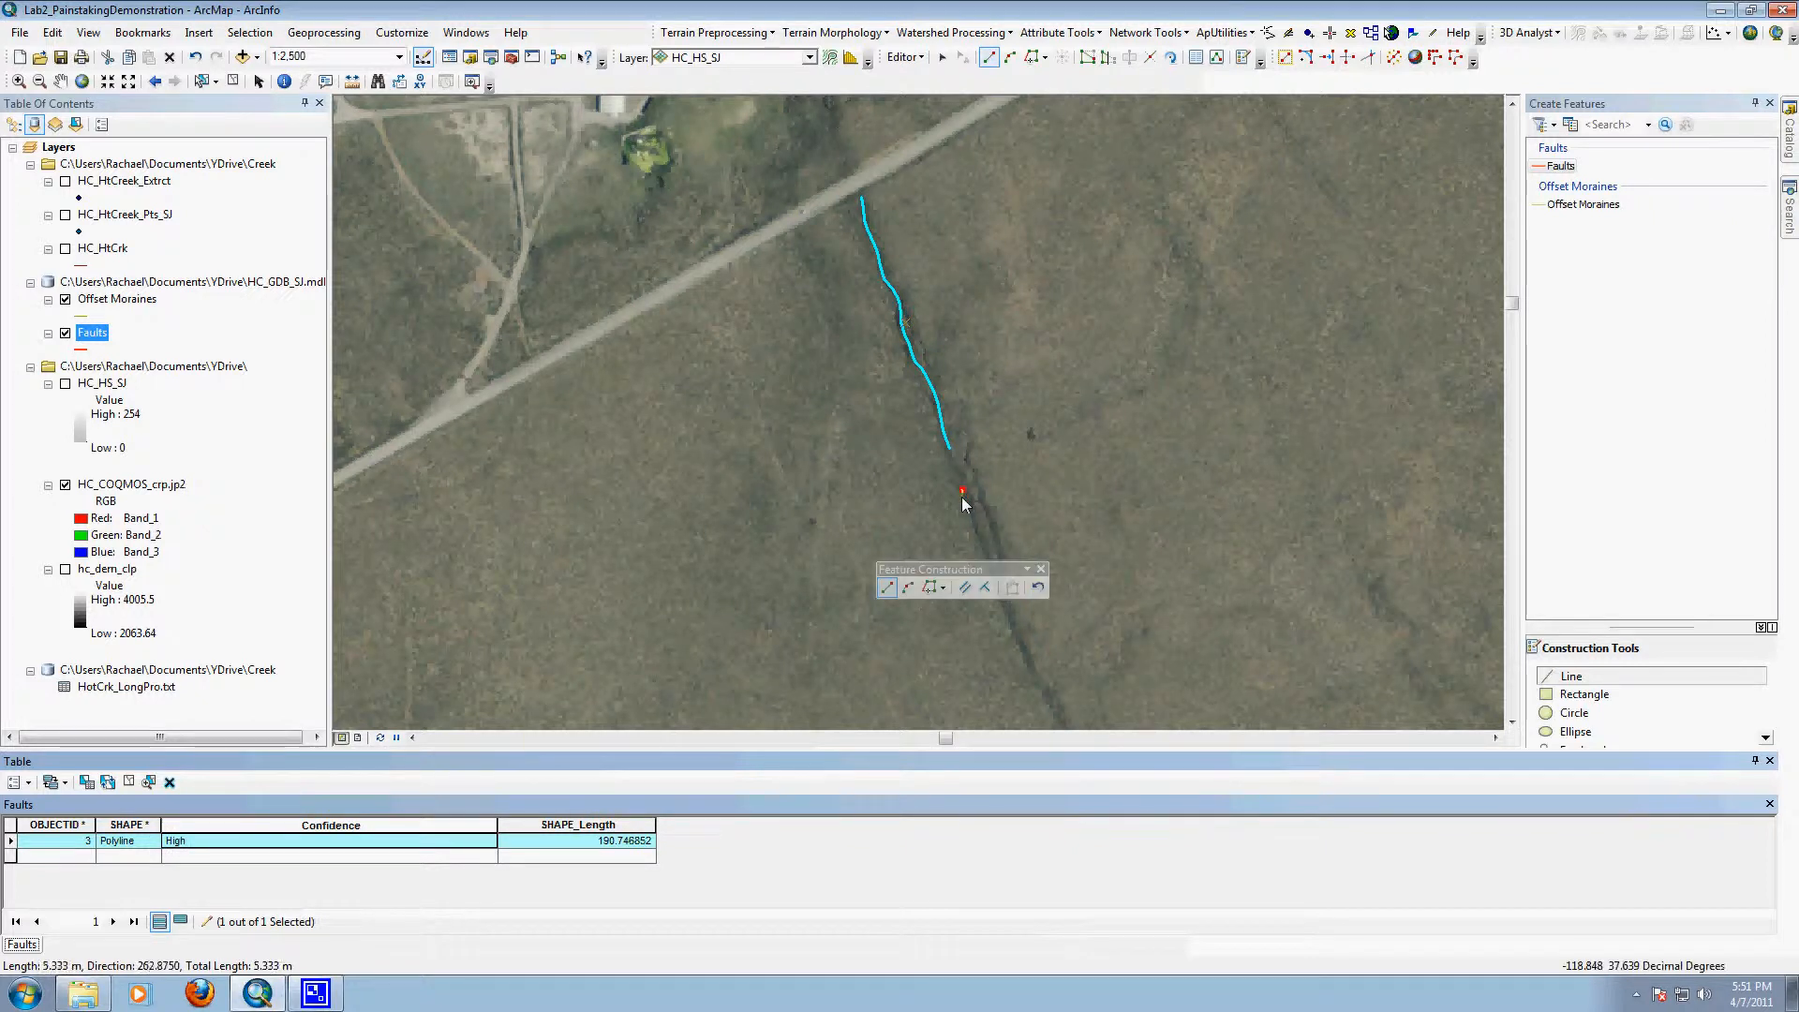
{"action": "left_click", "coordinate": [970, 512]}
{"action": "left_click", "coordinate": [980, 533]}
{"action": "left_click", "coordinate": [986, 548]}
{"action": "left_click", "coordinate": [991, 562]}
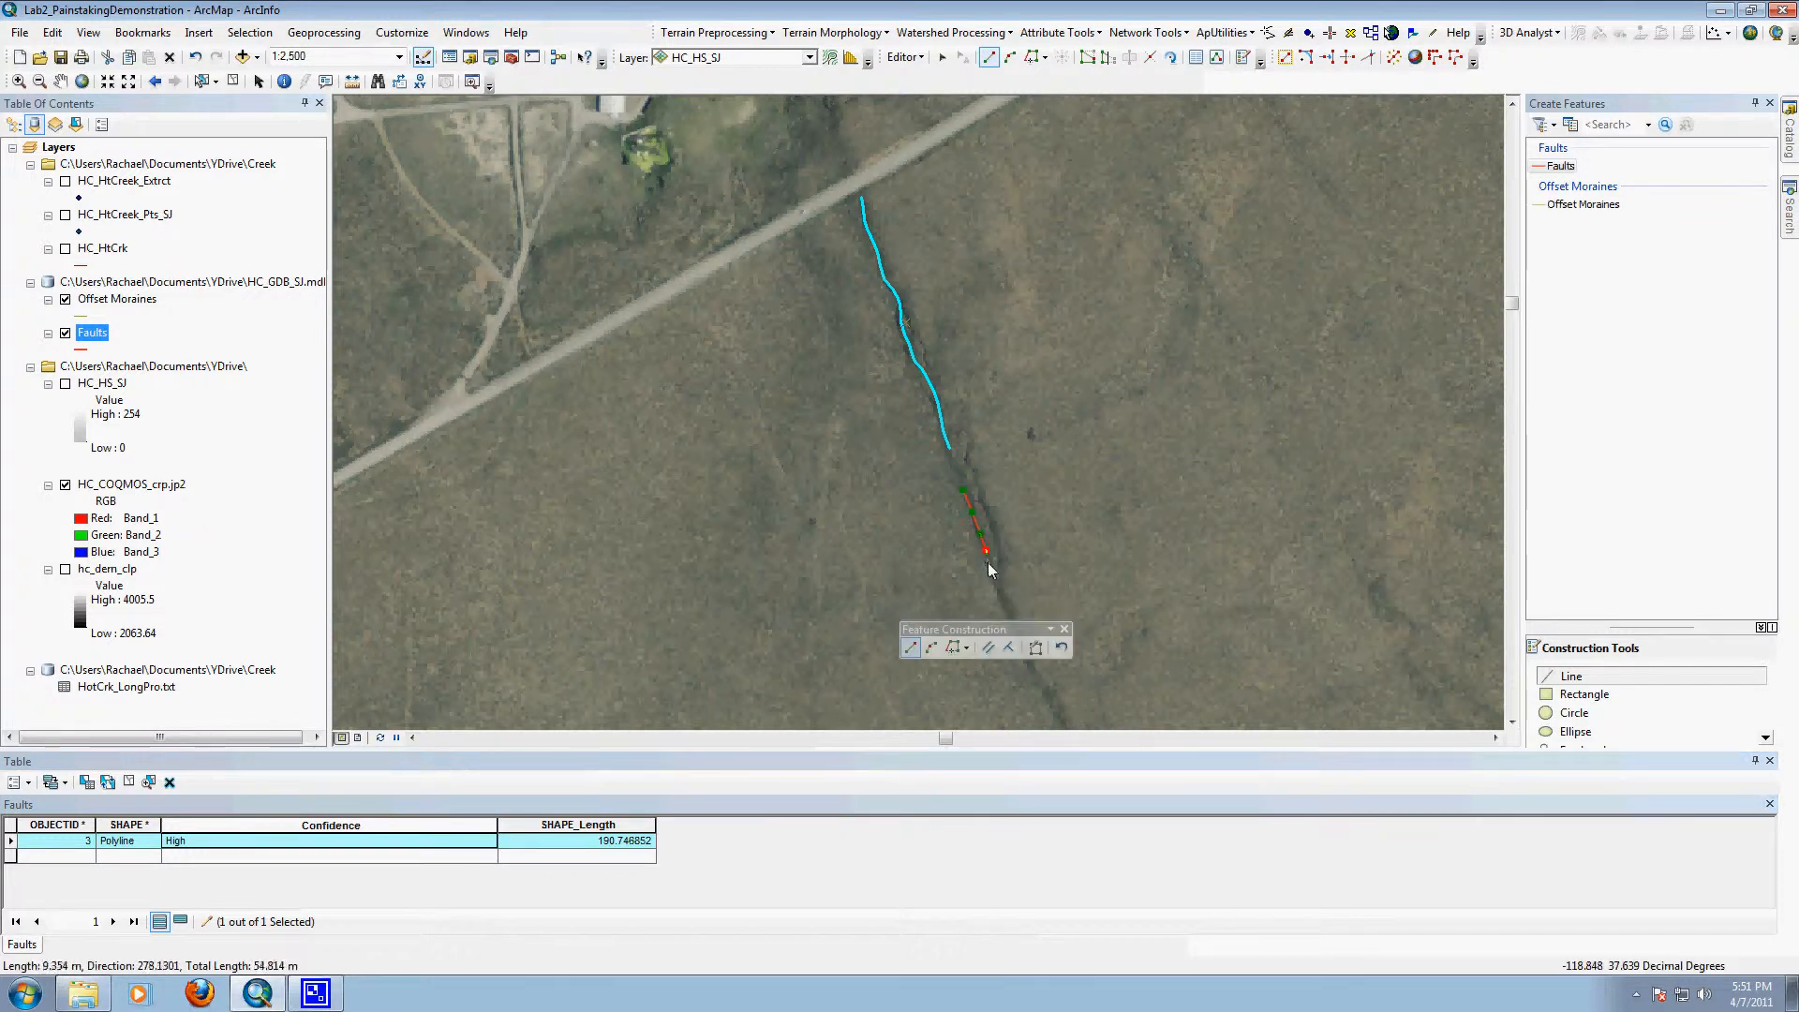
{"action": "left_click", "coordinate": [998, 582]}
{"action": "left_click", "coordinate": [1001, 595]}
{"action": "left_click", "coordinate": [1008, 616]}
{"action": "left_click", "coordinate": [1017, 637]}
{"action": "left_click", "coordinate": [1023, 650]}
{"action": "left_click", "coordinate": [1031, 663]}
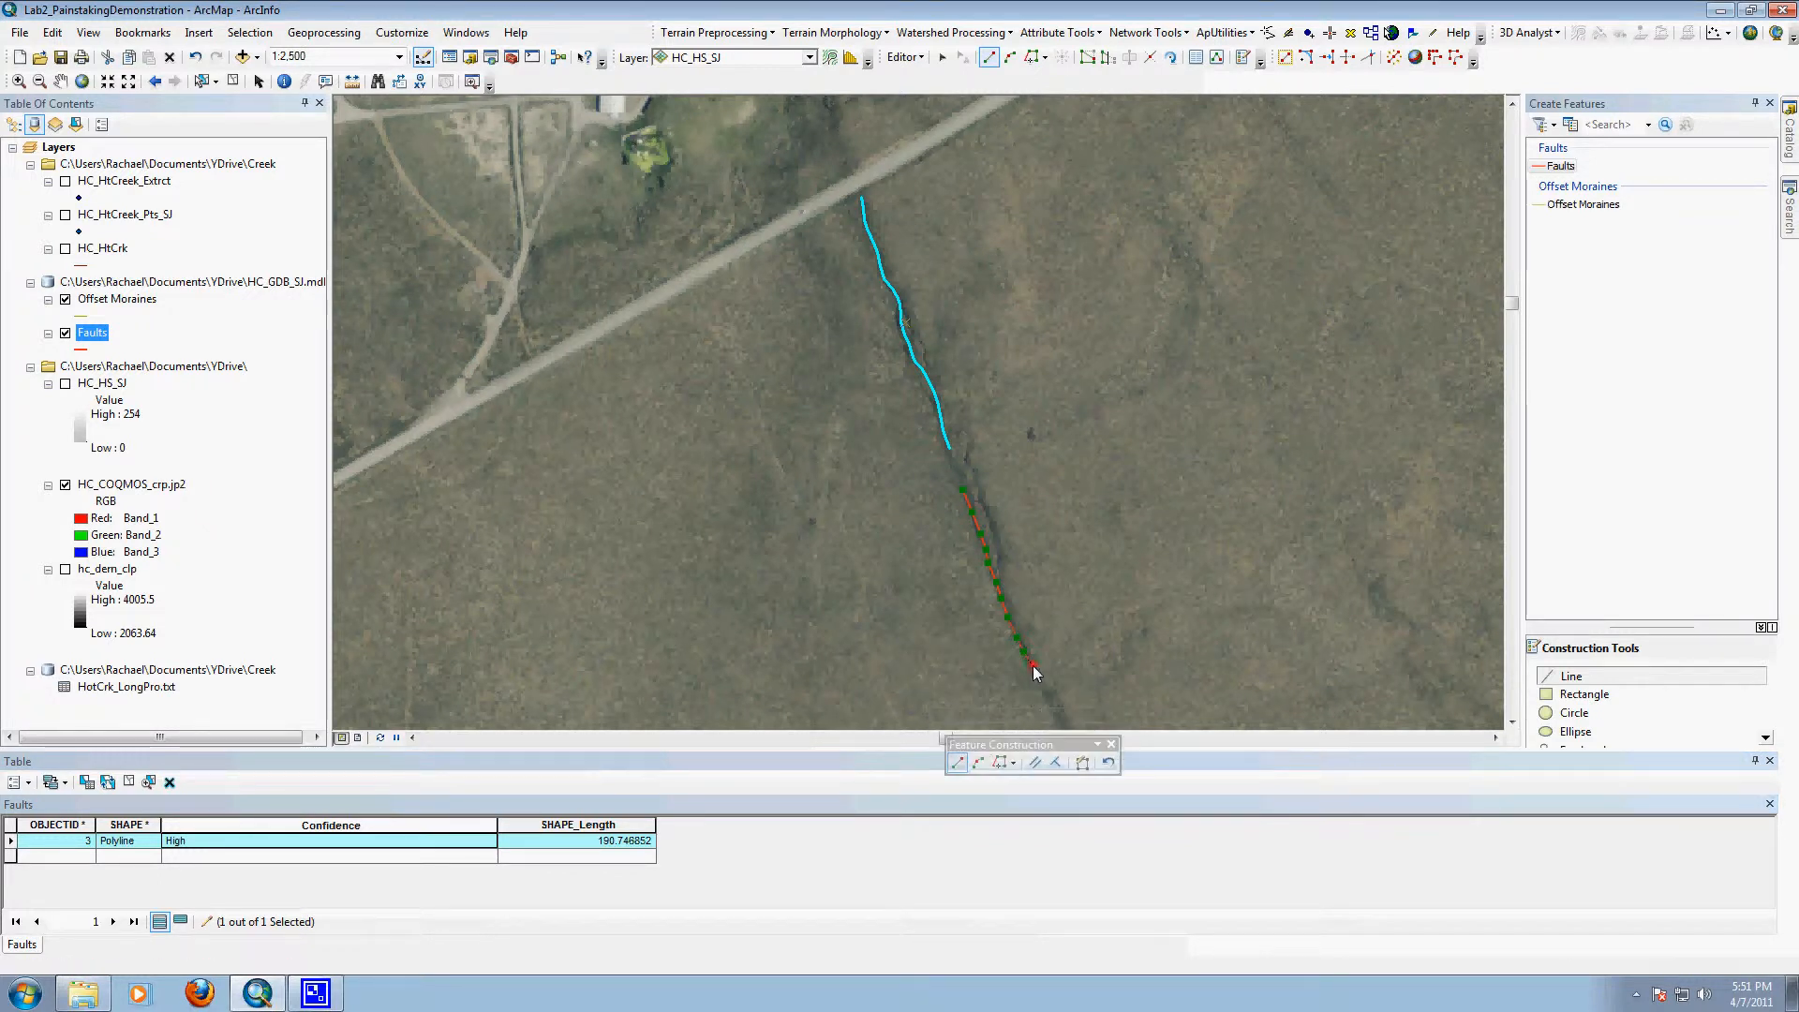
{"action": "left_click", "coordinate": [1038, 676]}
{"action": "left_click", "coordinate": [1046, 692]}
{"action": "left_click", "coordinate": [1053, 703]}
{"action": "left_click", "coordinate": [1058, 711]}
{"action": "left_click", "coordinate": [1063, 723]}
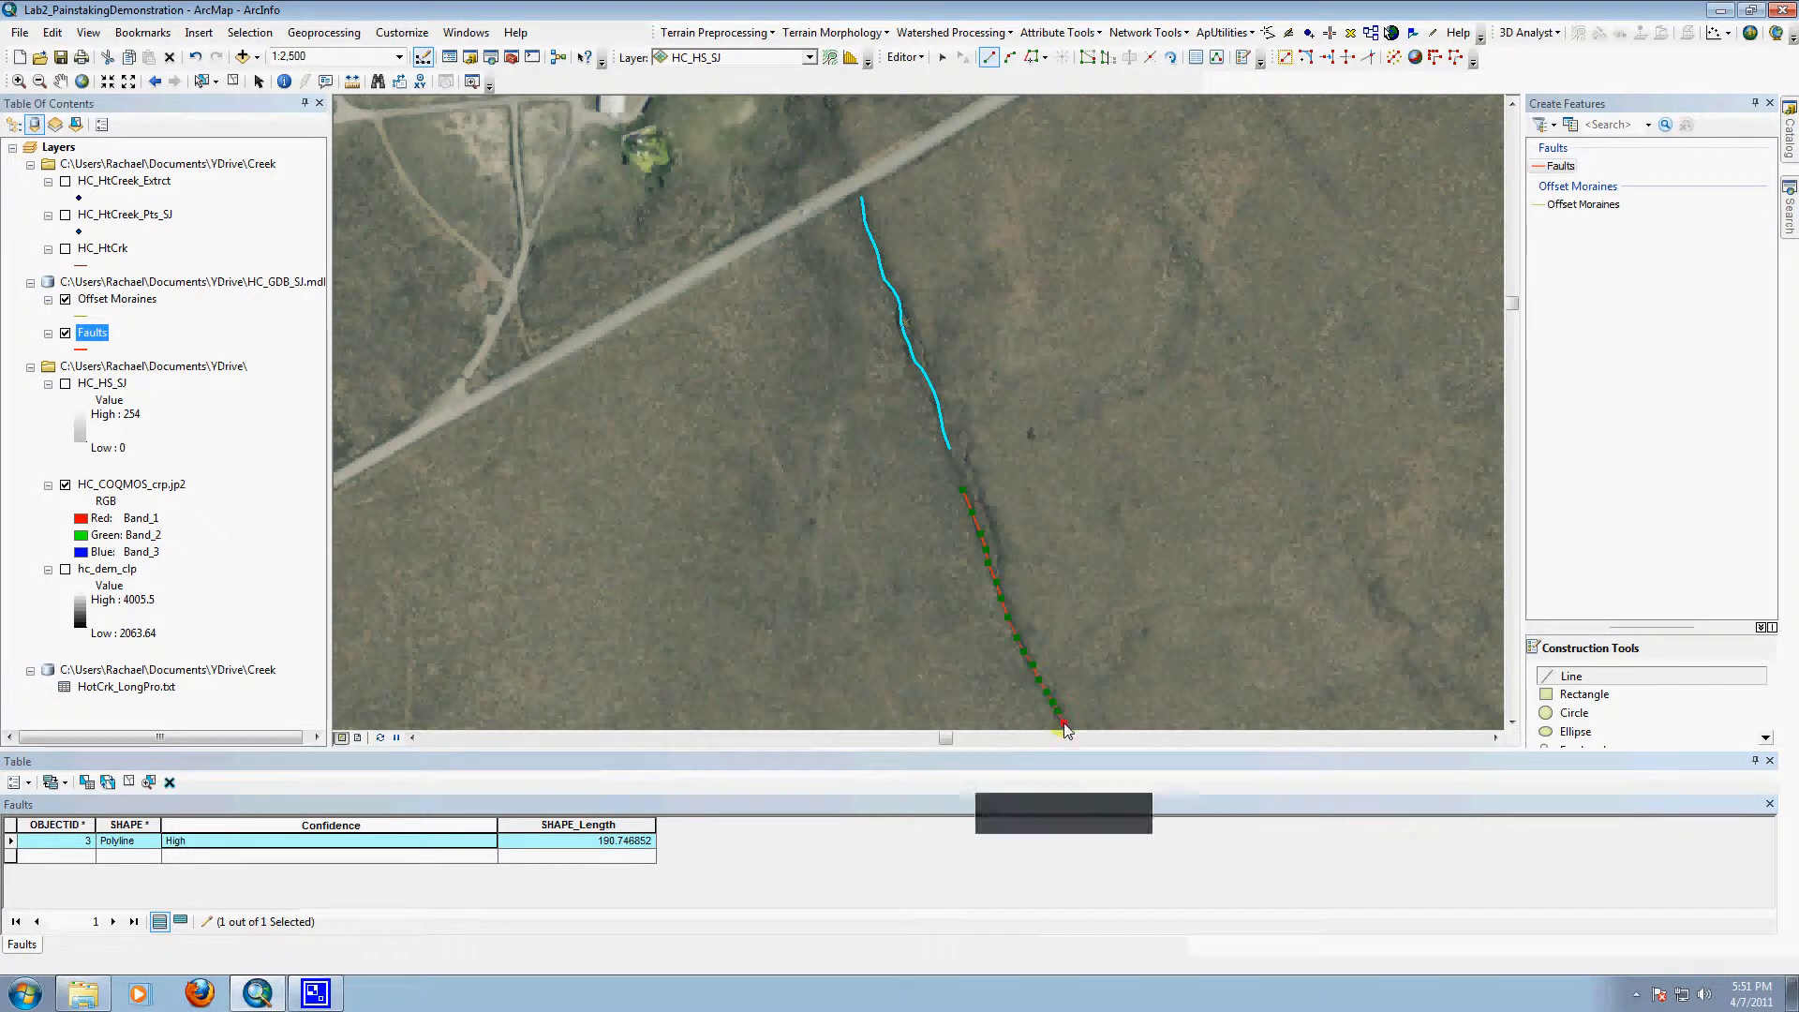
{"action": "double_click", "coordinate": [1065, 734]}
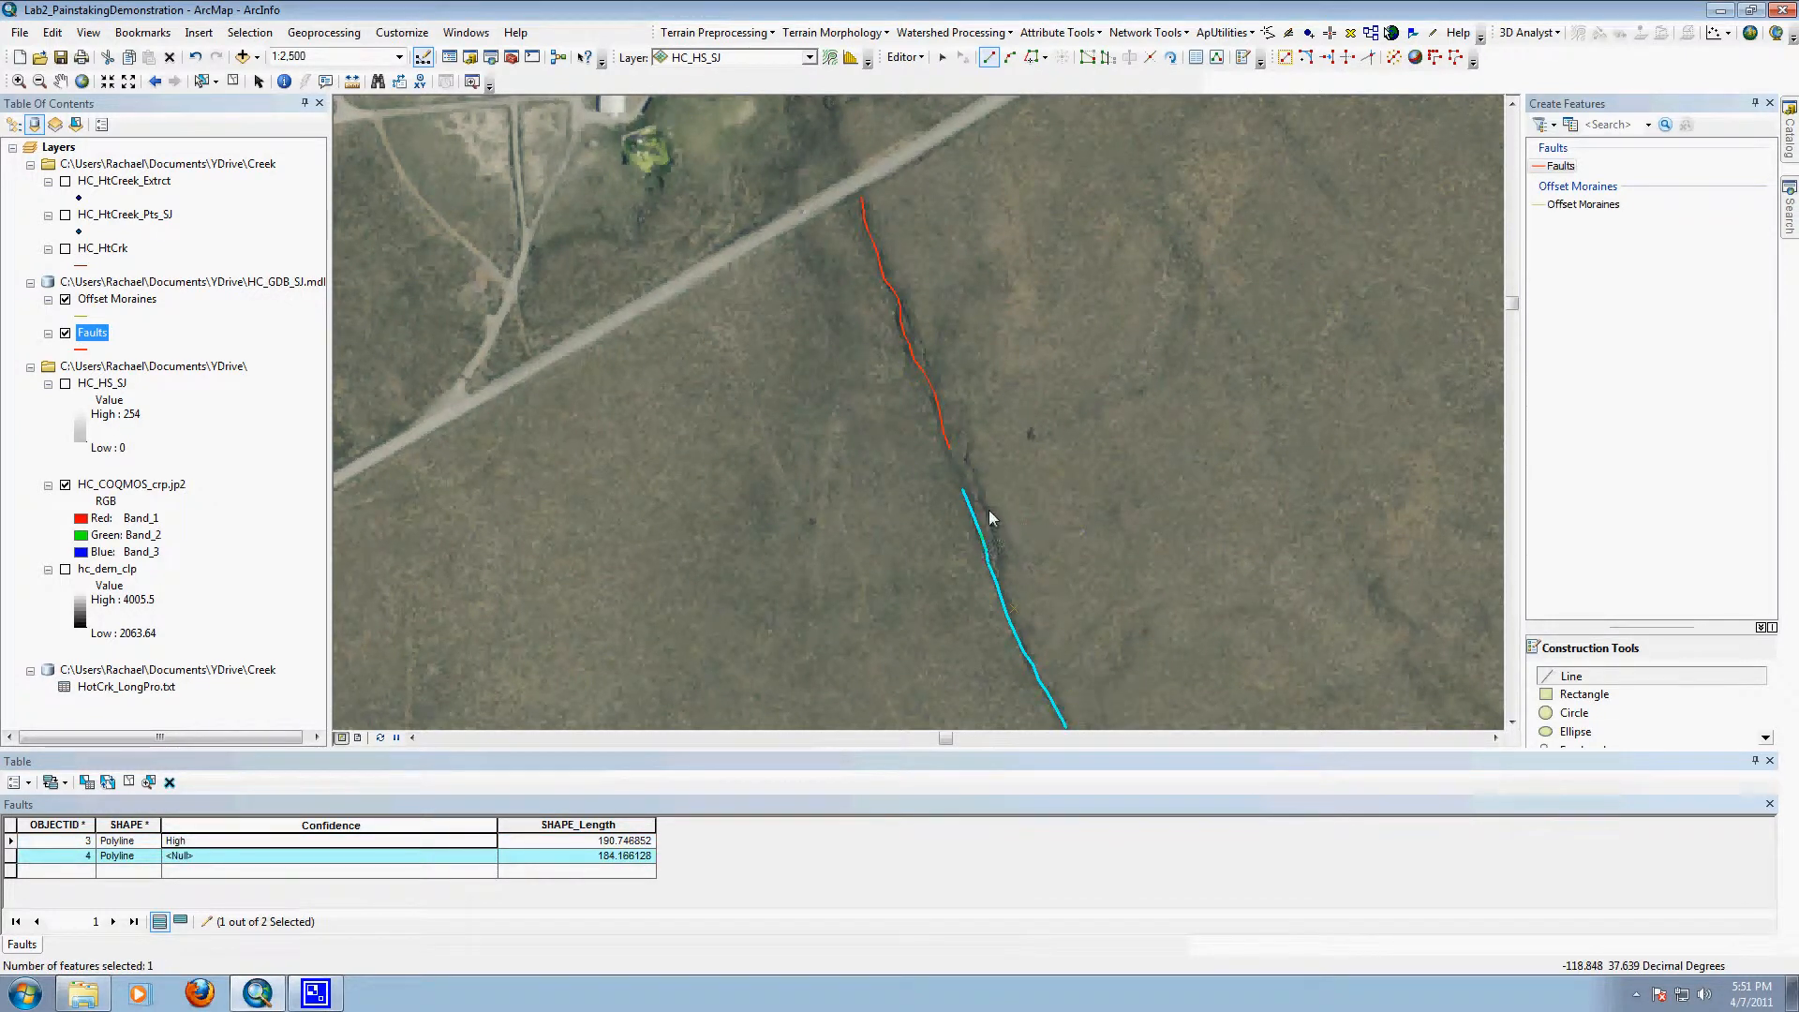
Step: Trace the short eastern strand of the scarp as a Faults line about 88 m long, ending it on the second line
{"action": "left_click", "coordinate": [973, 465]}
{"action": "left_click", "coordinate": [979, 476]}
{"action": "left_click", "coordinate": [981, 491]}
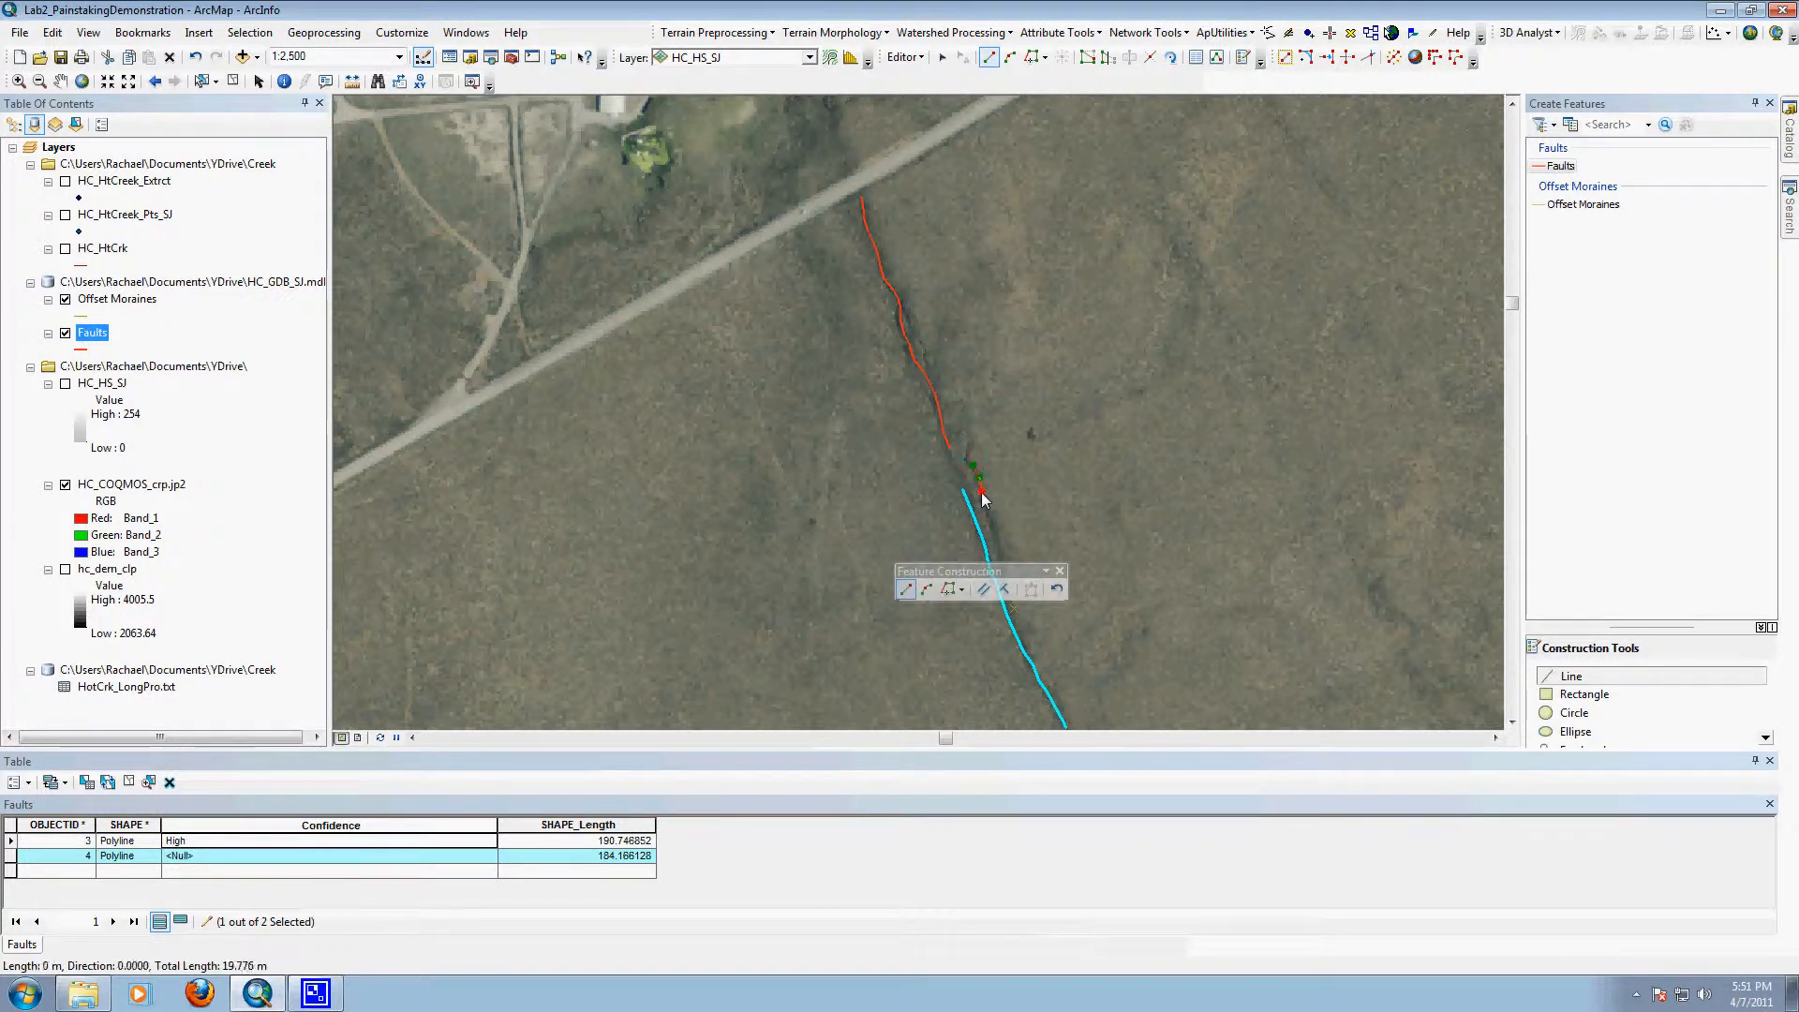
{"action": "left_click", "coordinate": [983, 498]}
{"action": "left_click", "coordinate": [988, 510]}
{"action": "left_click", "coordinate": [990, 522]}
{"action": "left_click", "coordinate": [993, 534]}
{"action": "left_click", "coordinate": [998, 549]}
{"action": "left_click", "coordinate": [1000, 563]}
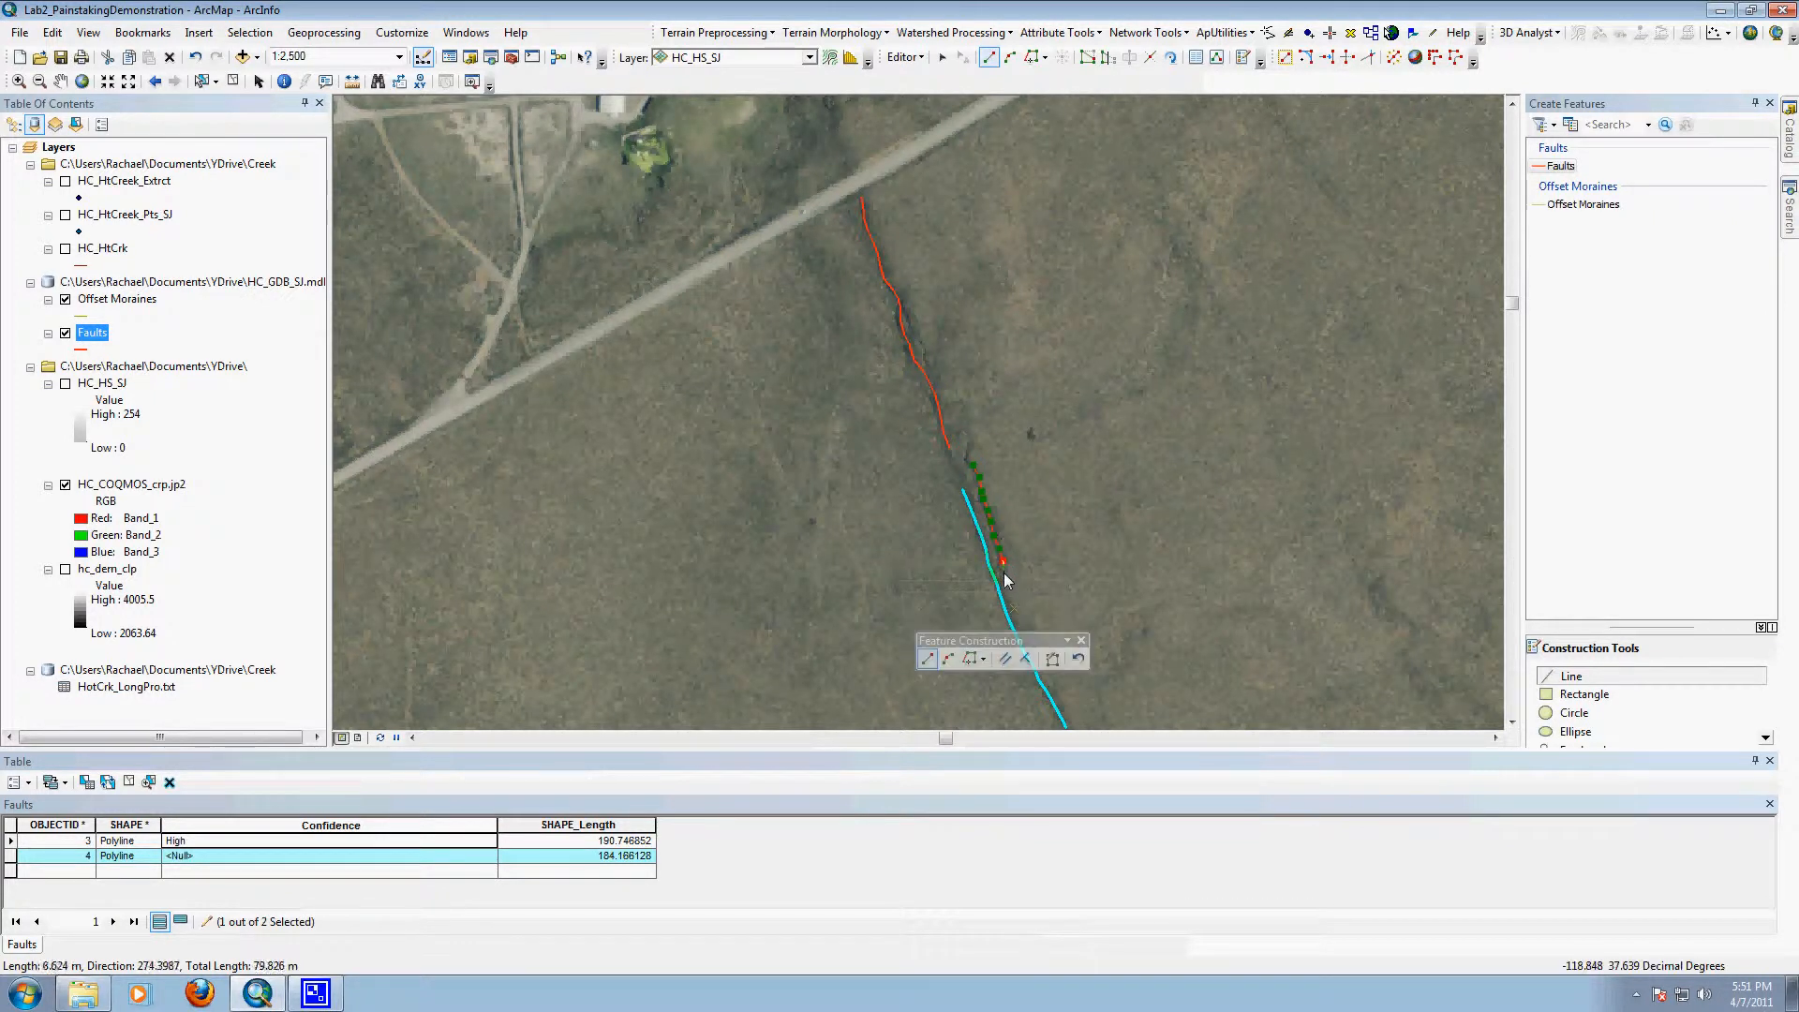
{"action": "left_click", "coordinate": [994, 577]}
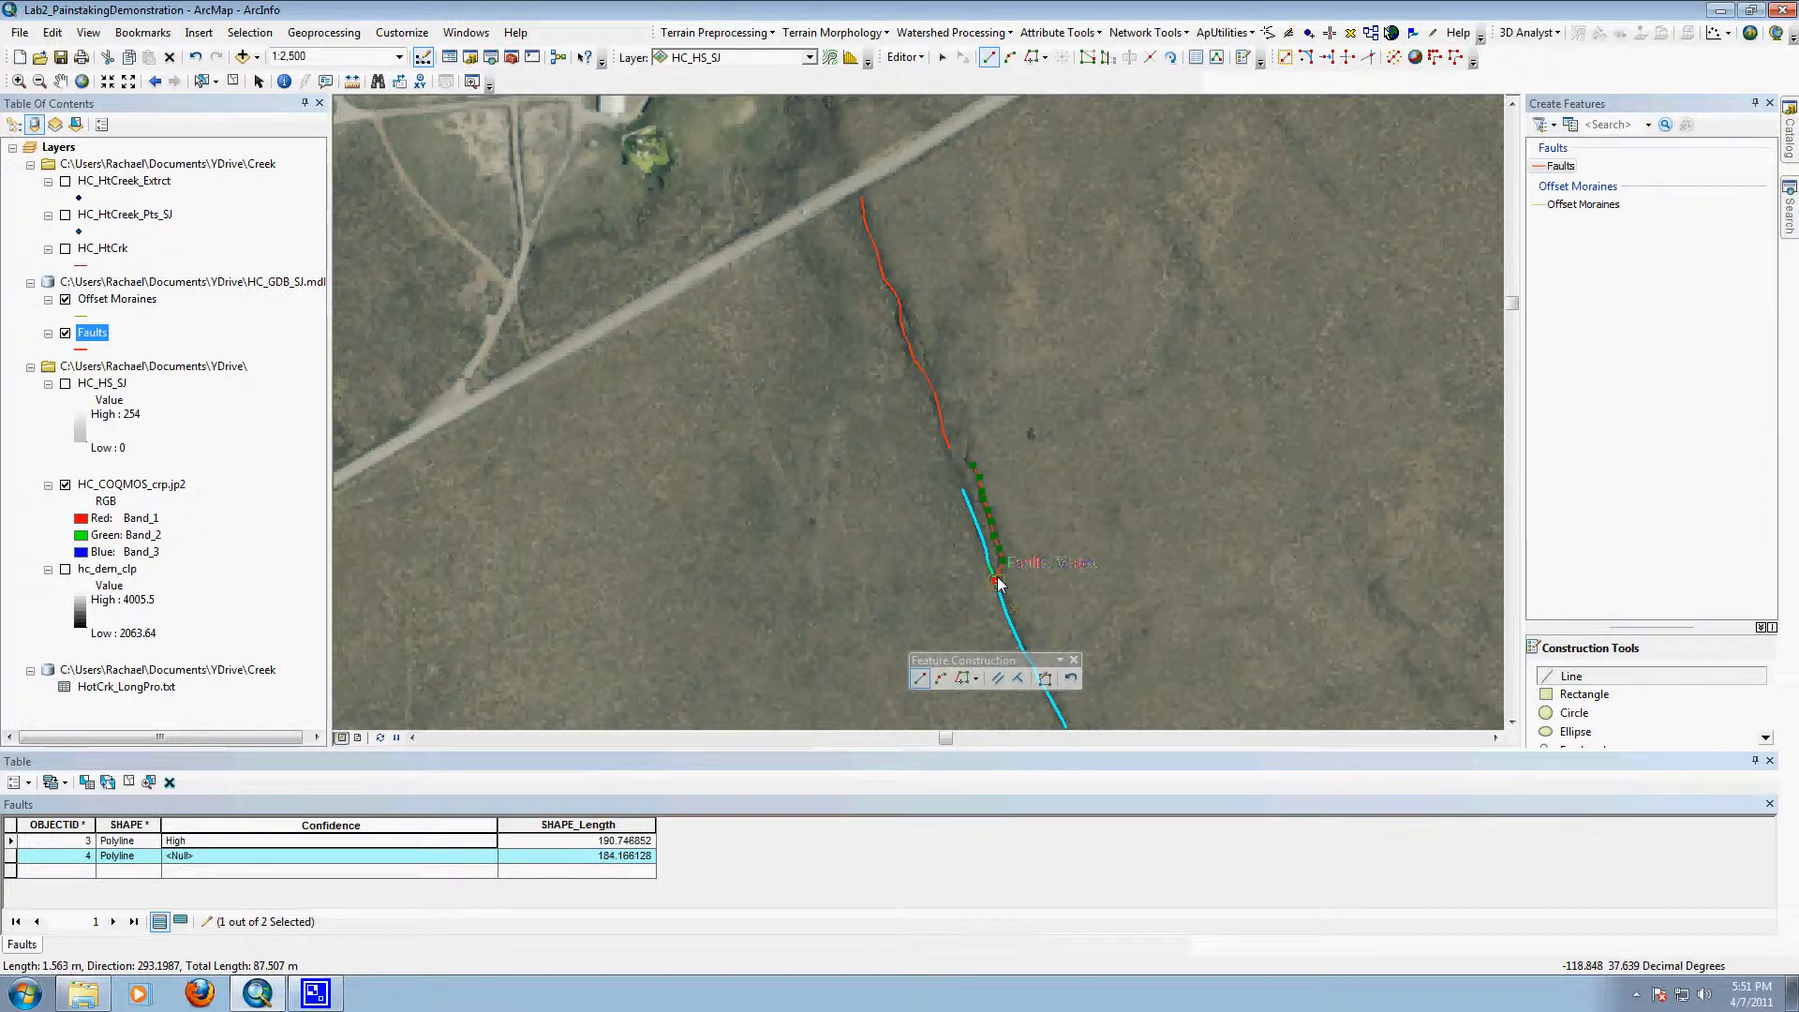
{"action": "double_click", "coordinate": [997, 583]}
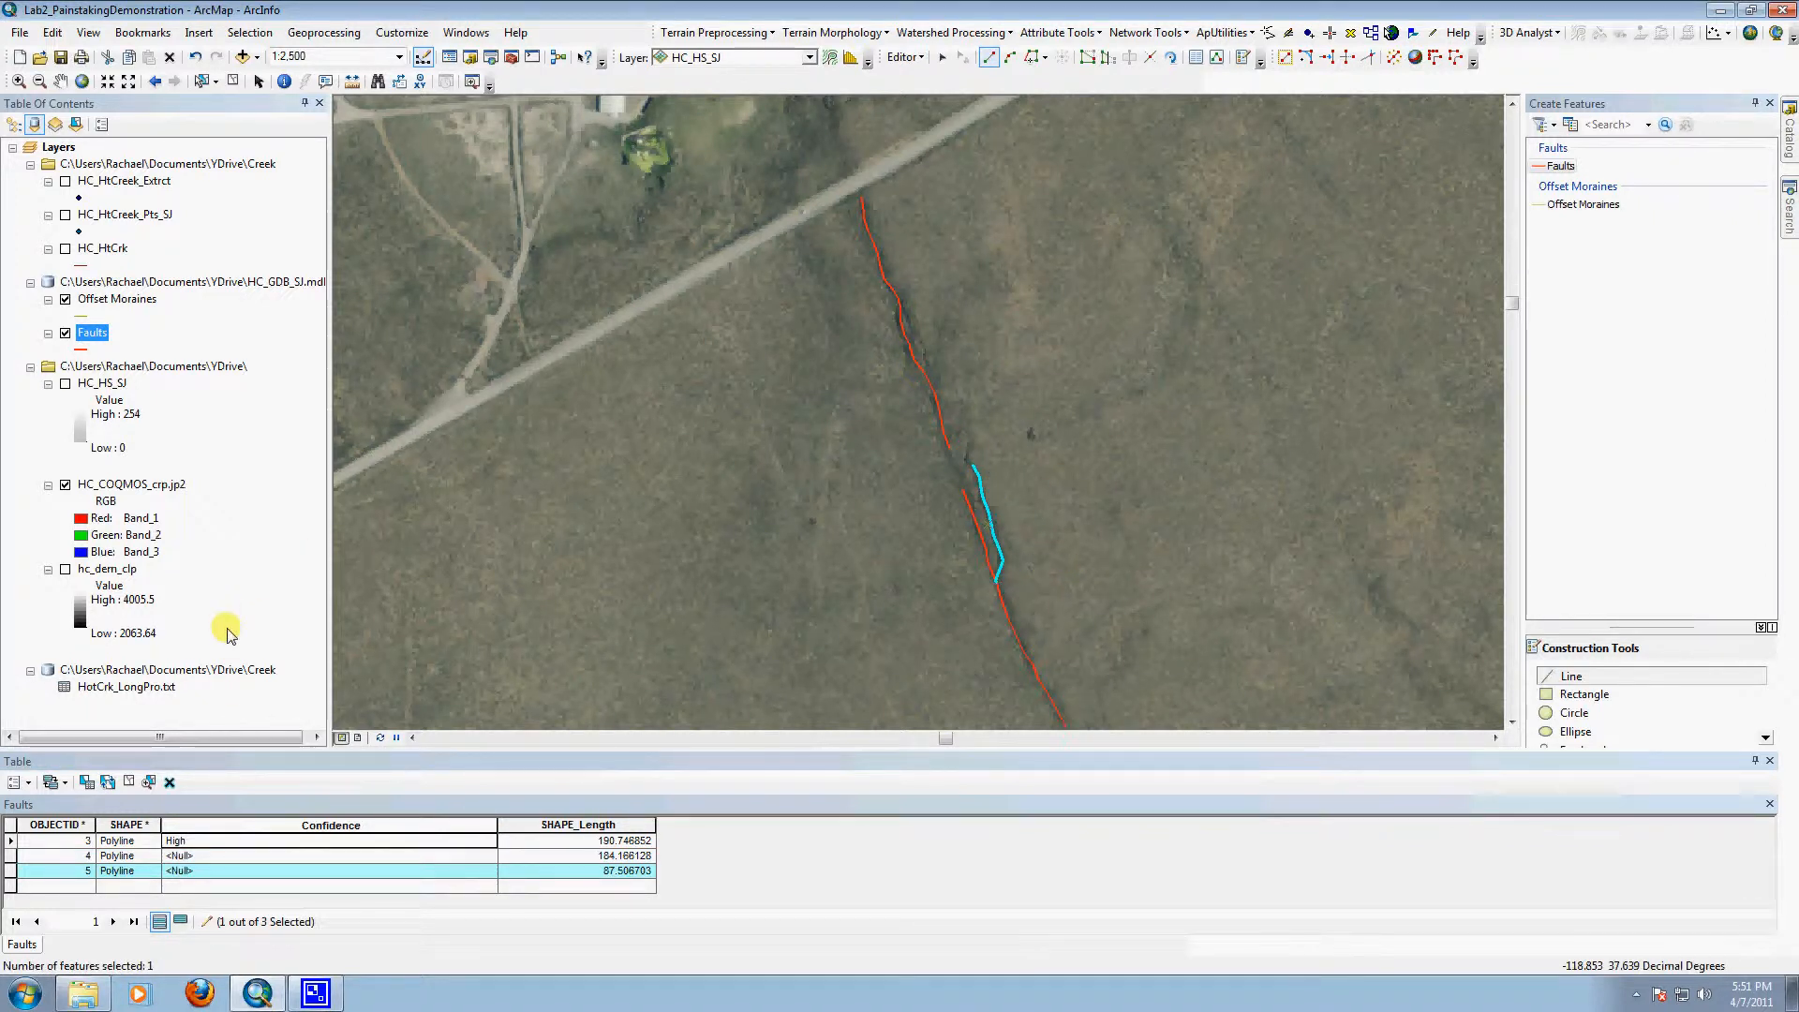
Step: Set the Confidence of the second and third fault lines to High, and select all three Faults records
{"action": "left_click", "coordinate": [187, 855]}
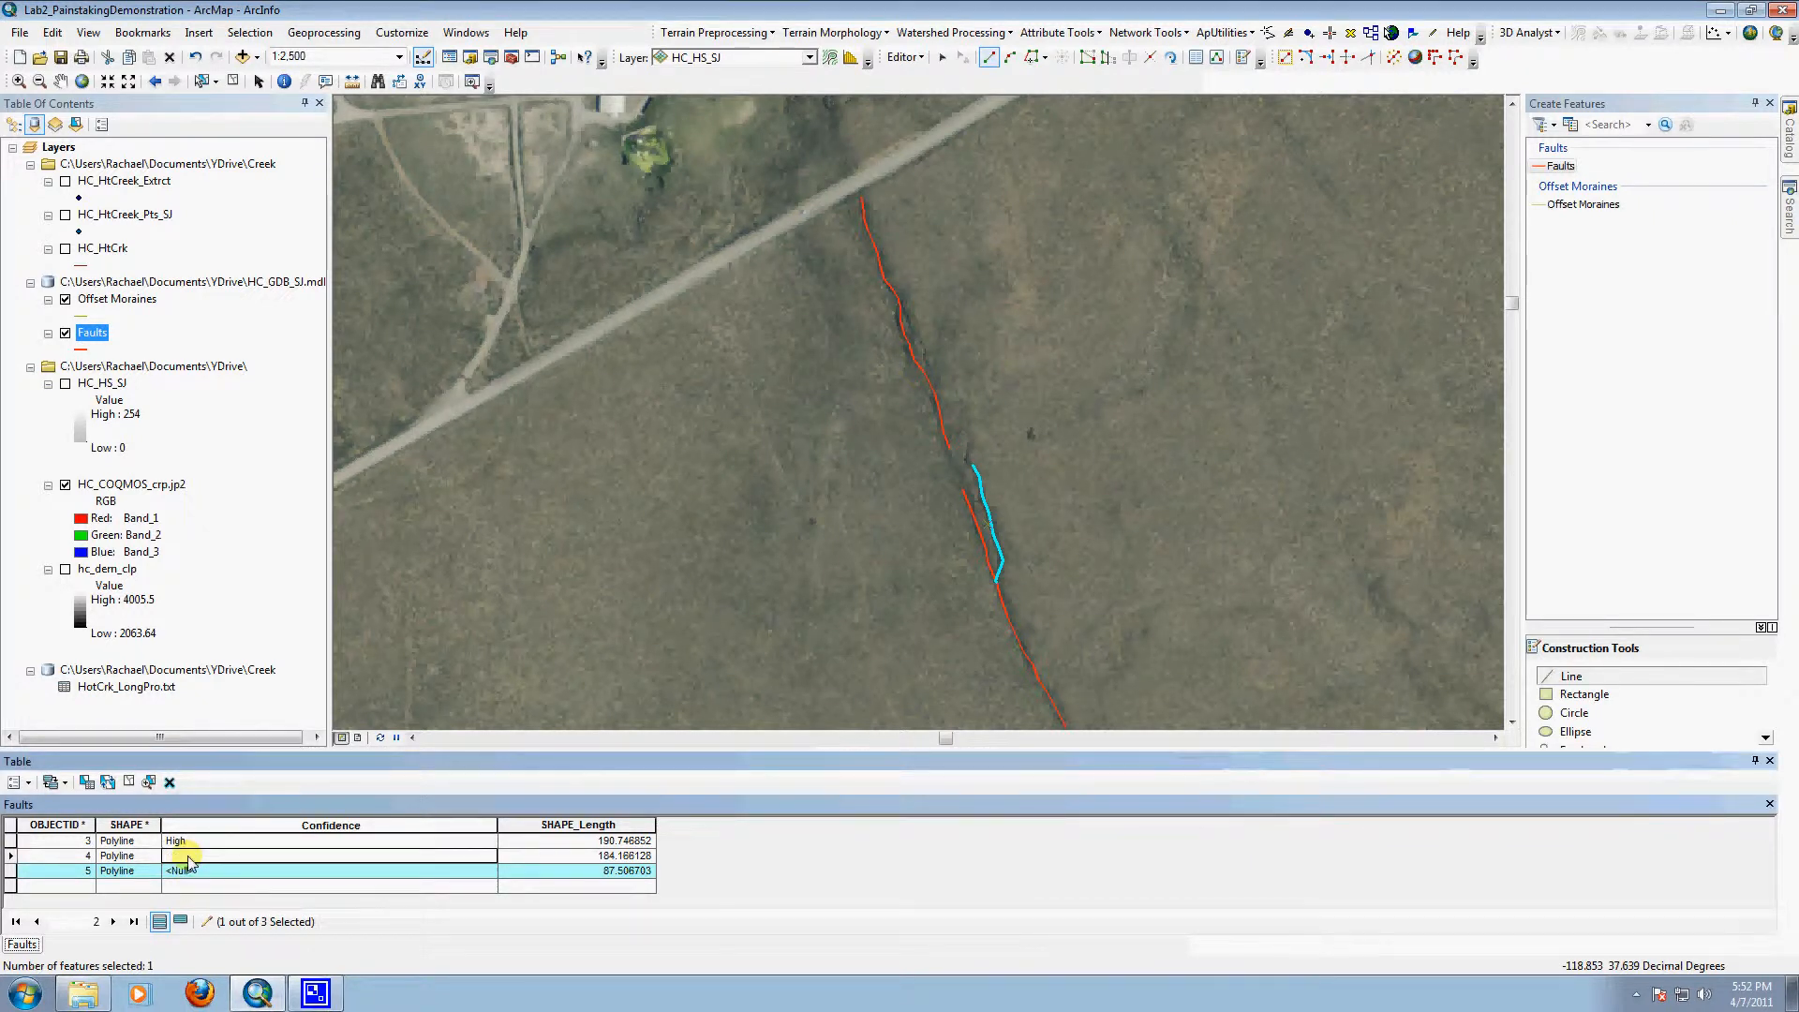
{"action": "type", "text": "High"}
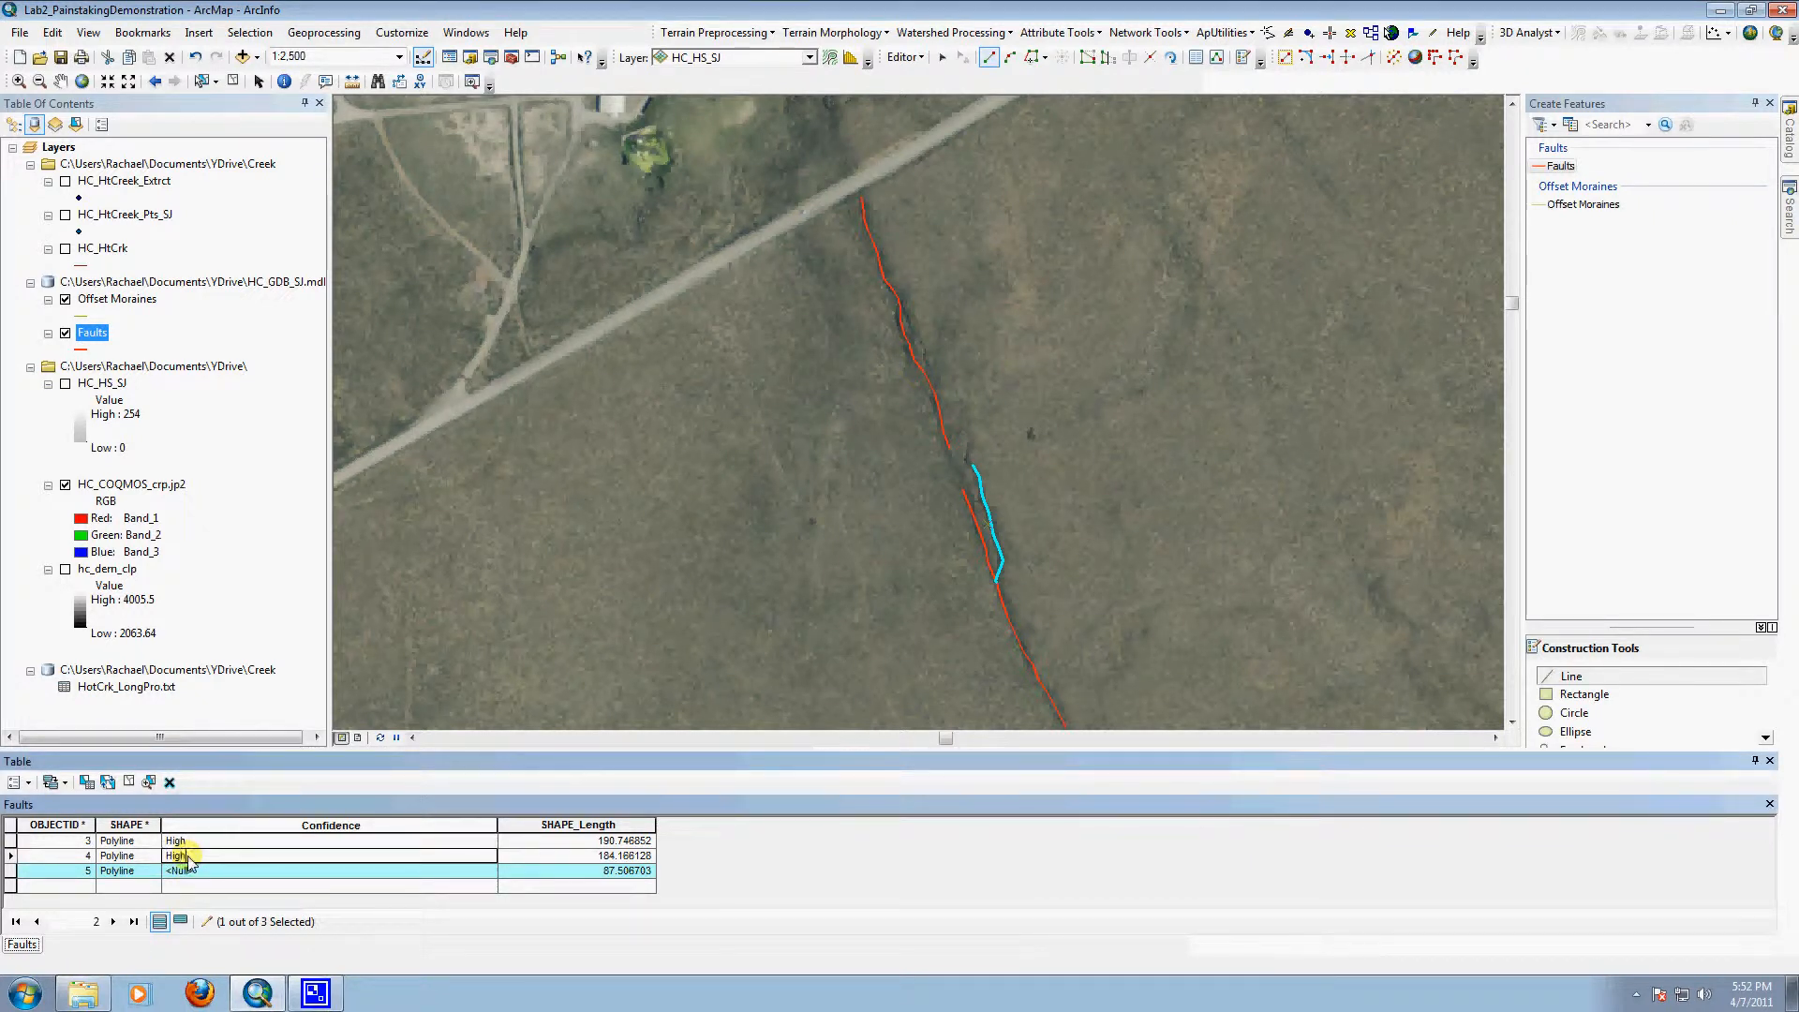
{"action": "left_click", "coordinate": [281, 873]}
{"action": "type", "text": "H"}
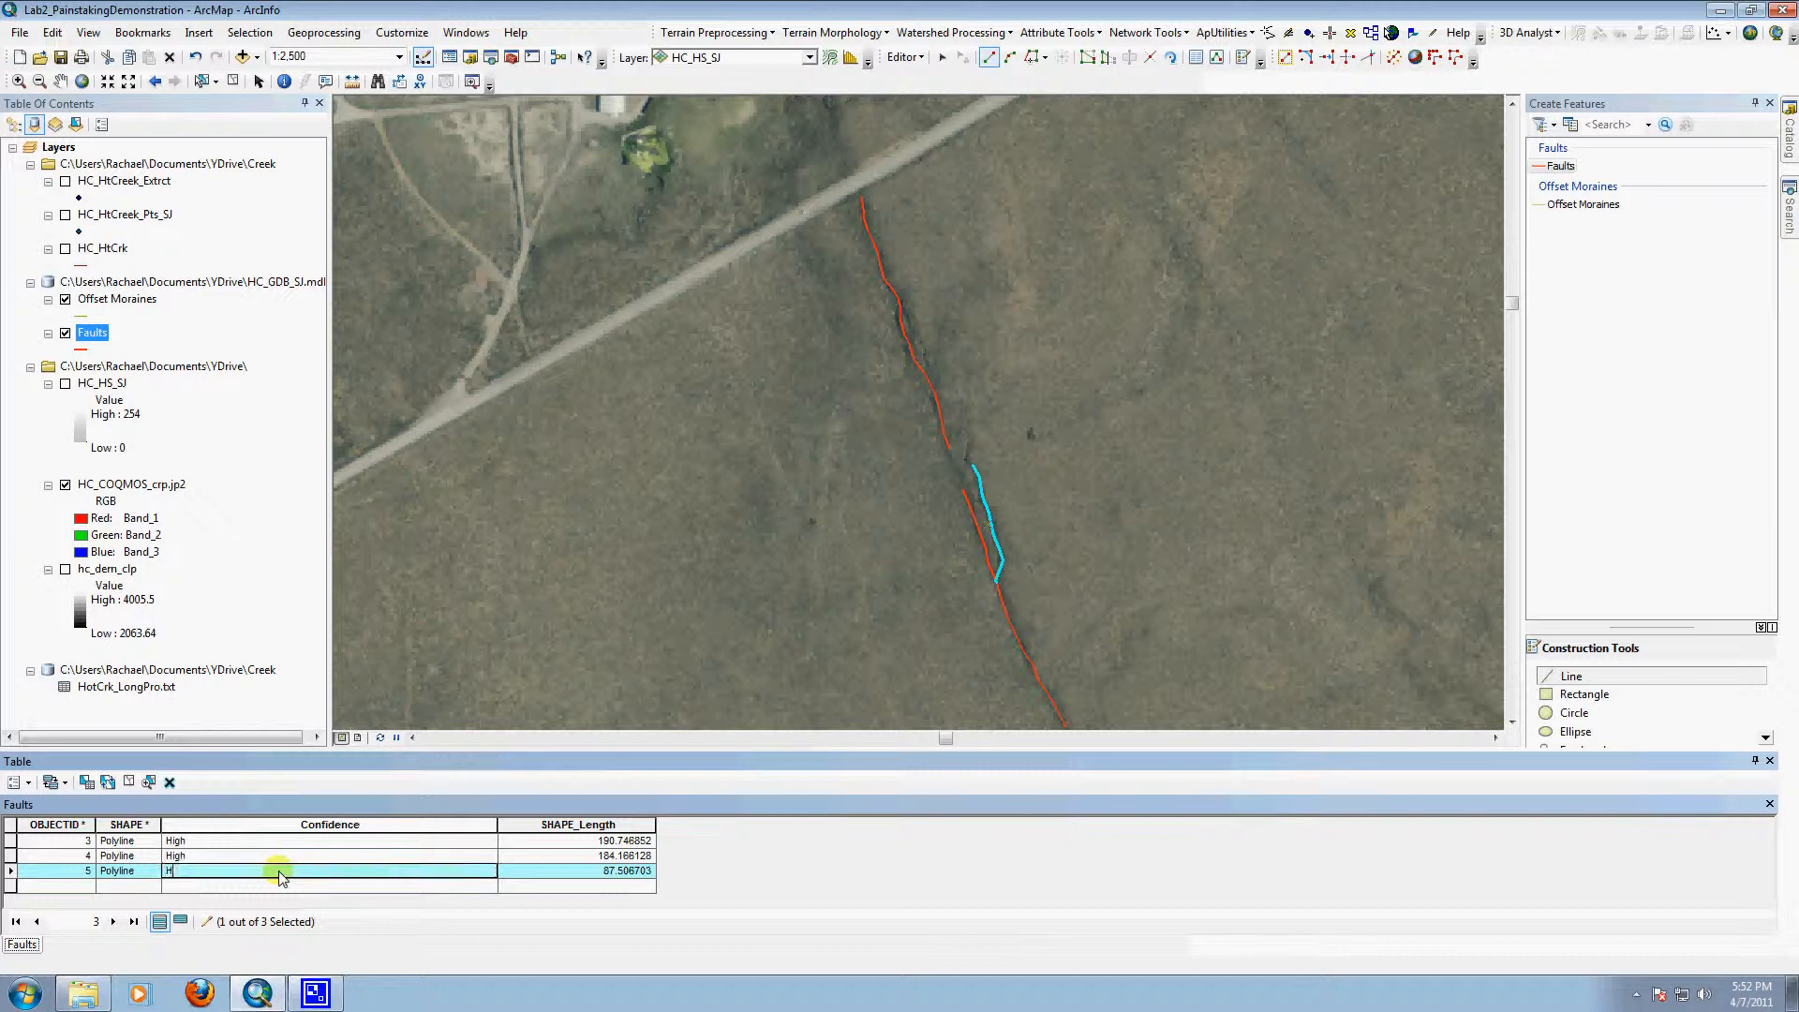
{"action": "type", "text": "igh"}
{"action": "left_click_drag", "start_coordinate": [10, 845], "coordinate": [11, 873]}
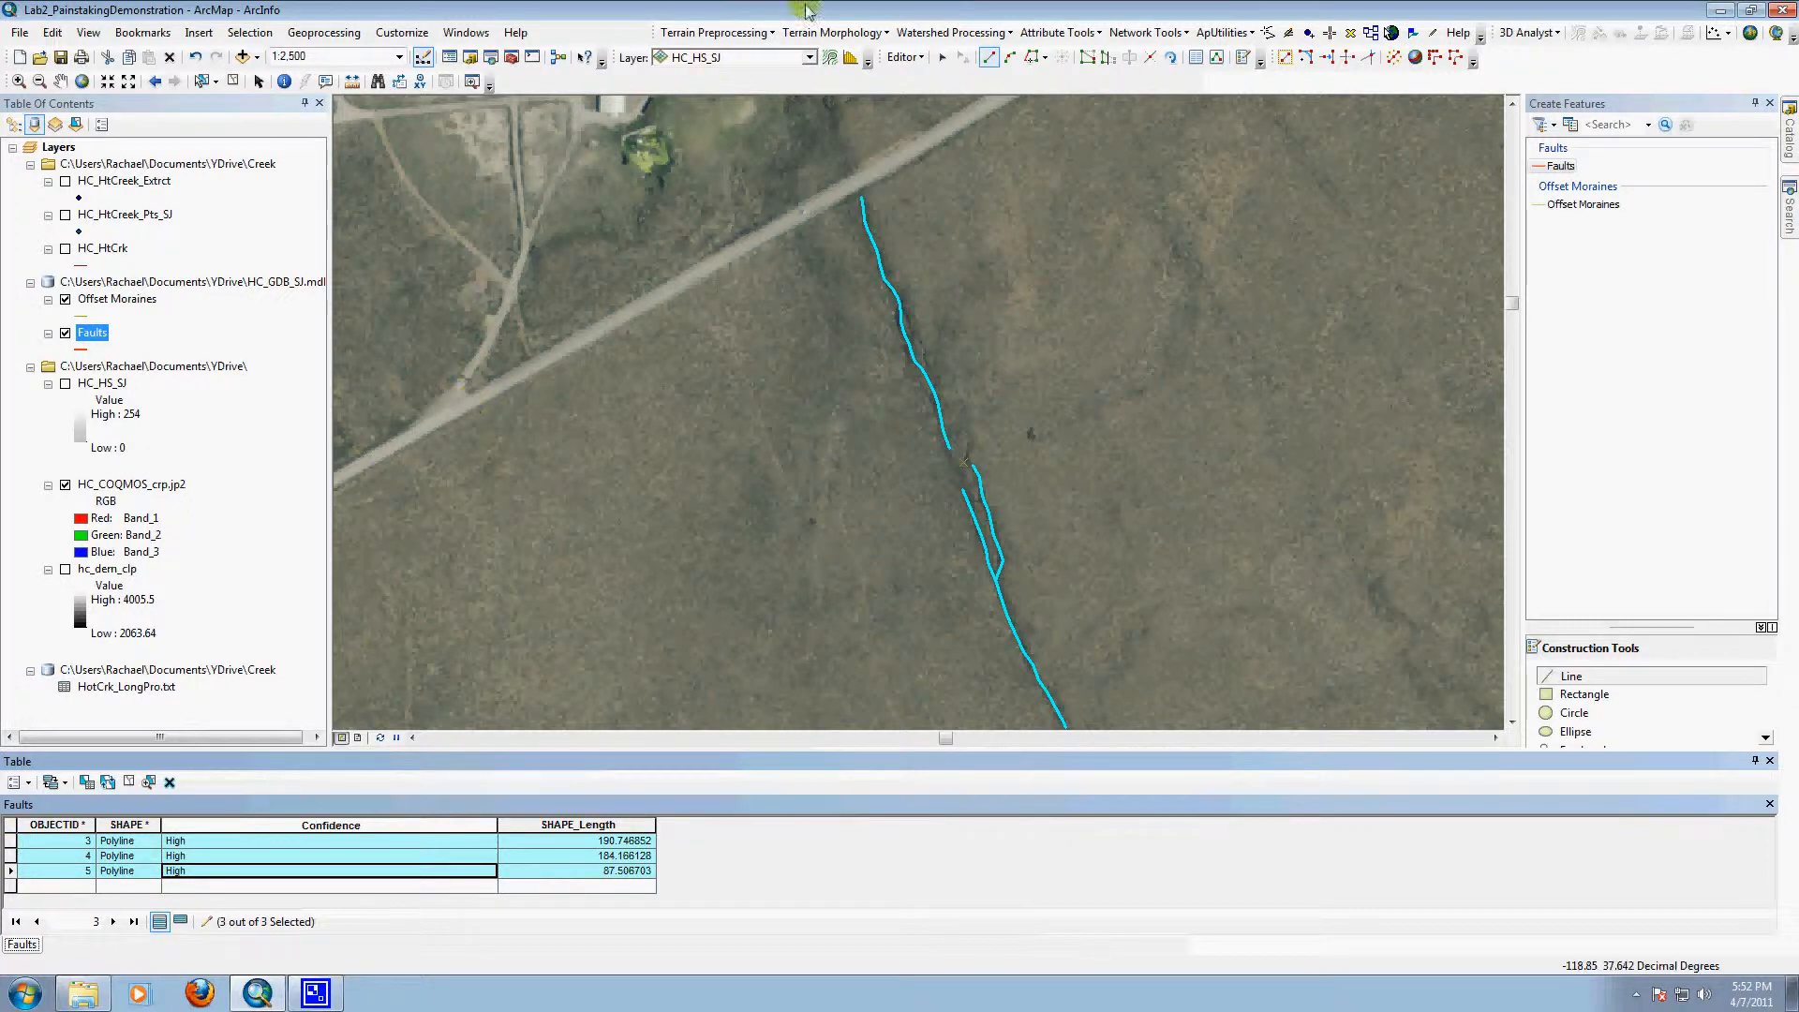
{"action": "left_click", "coordinate": [204, 84]}
{"action": "left_click", "coordinate": [790, 406]}
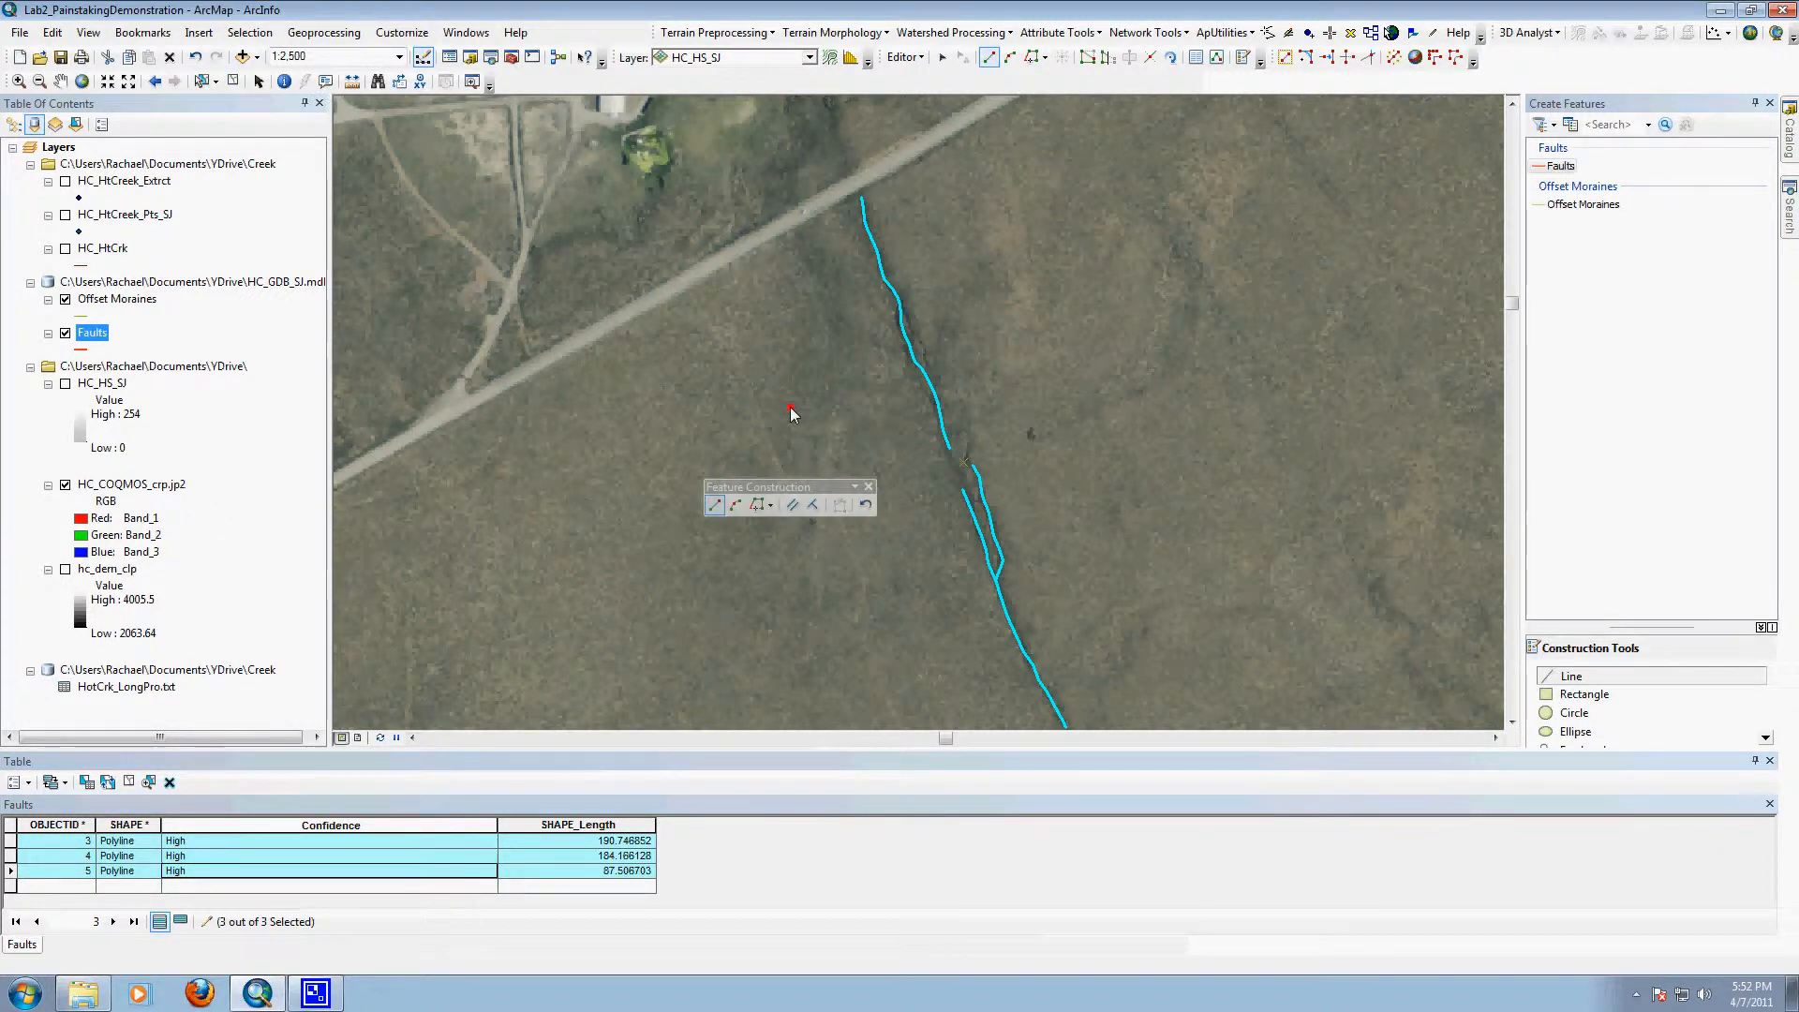
{"action": "right_click", "coordinate": [832, 365]}
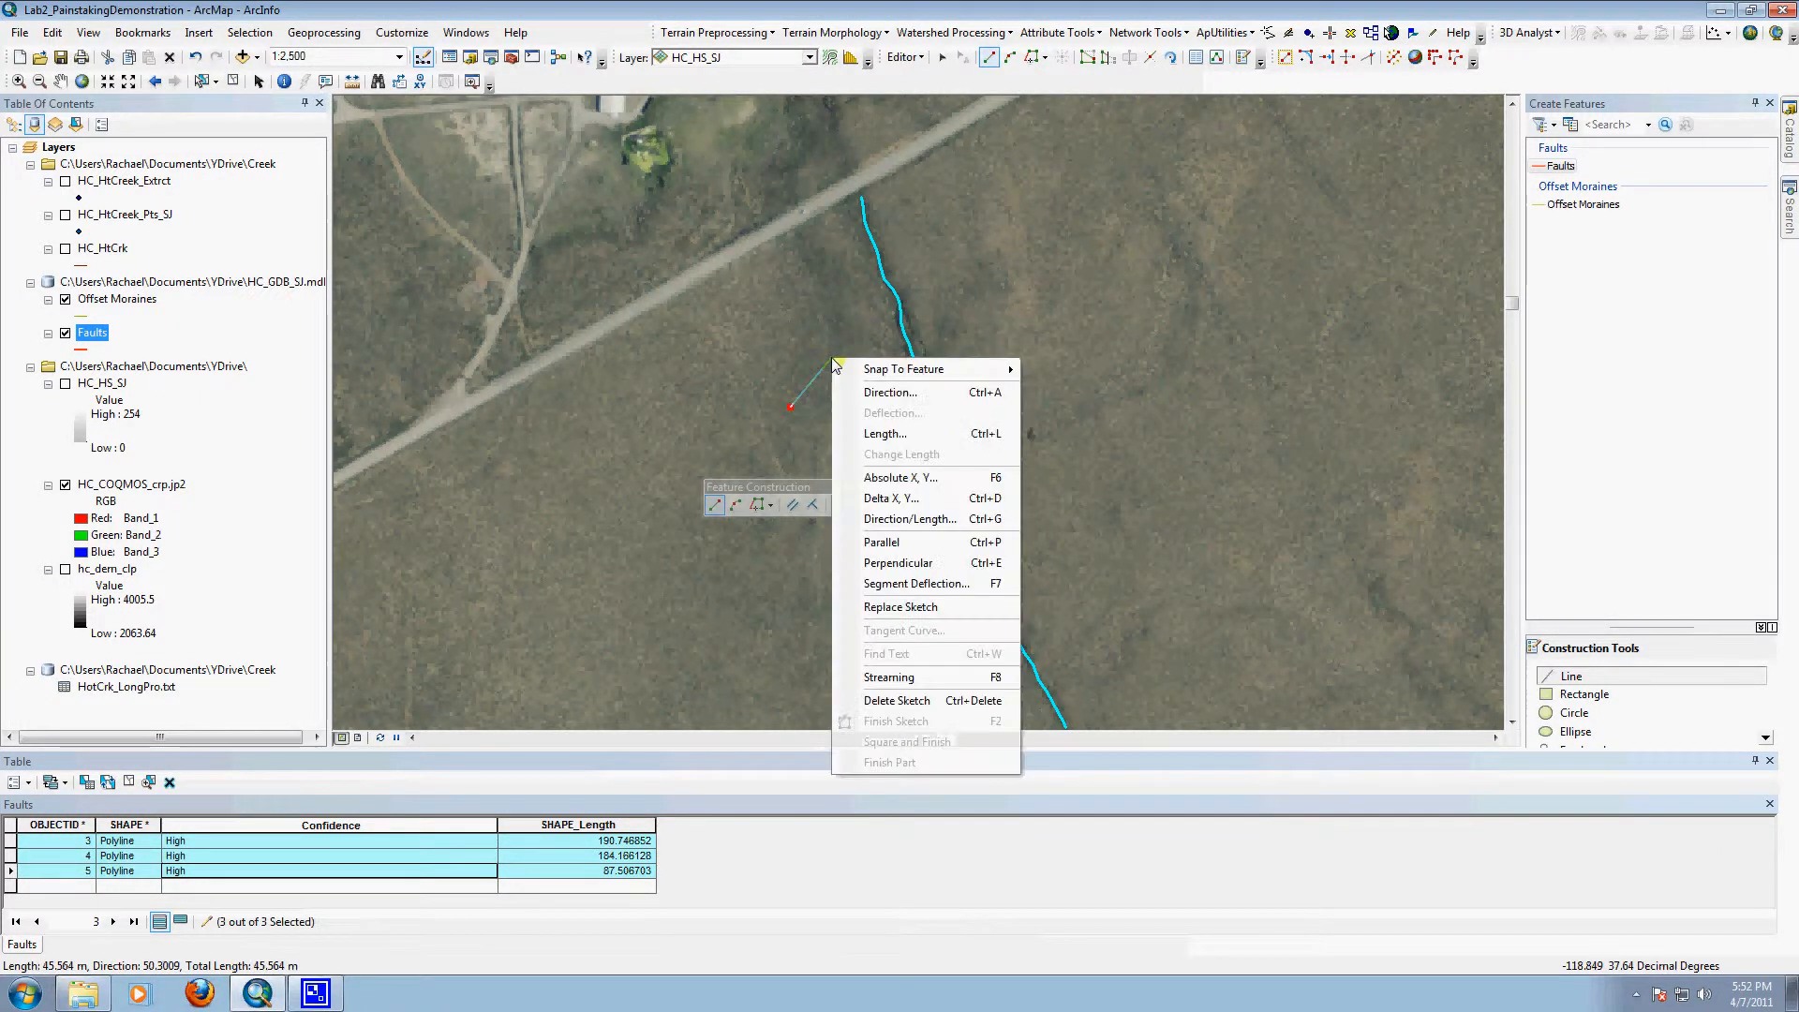
{"action": "left_click", "coordinate": [934, 699]}
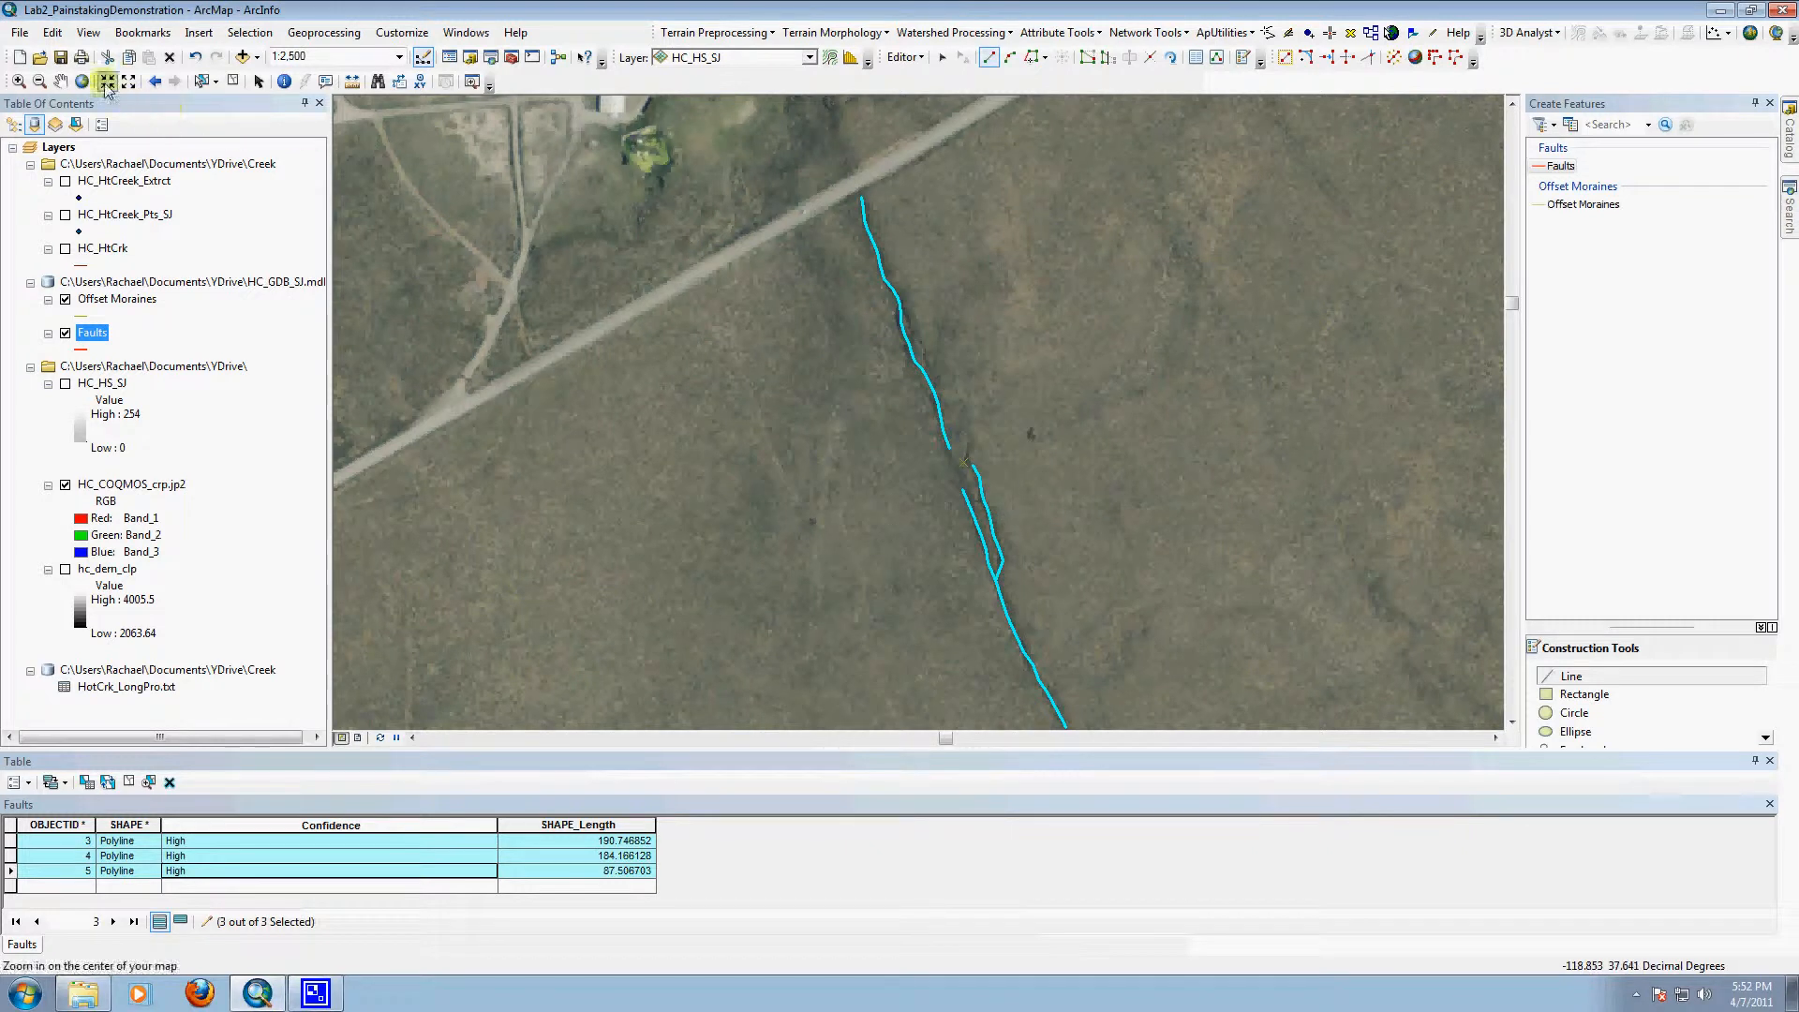
Step: Select the northern fault line with a rectangle, and replace that selection with the two southern fault lines
{"action": "left_click", "coordinate": [202, 81]}
{"action": "left_click", "coordinate": [217, 82]}
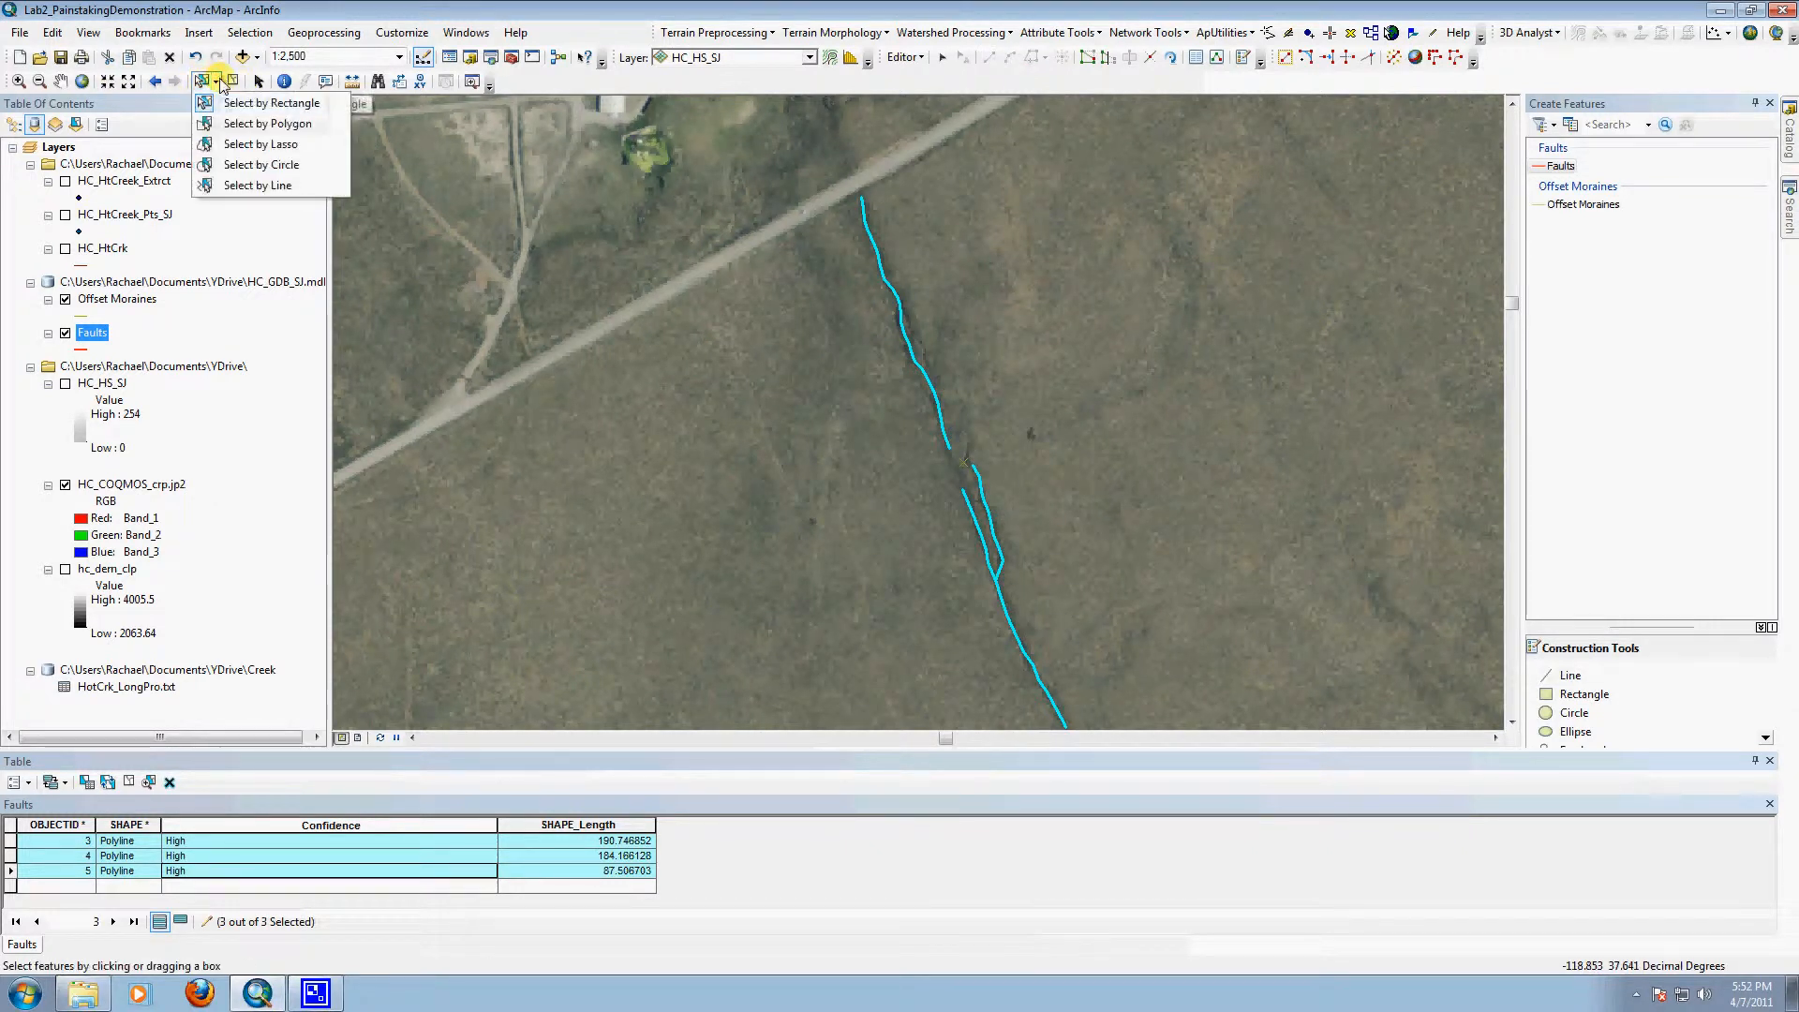
{"action": "left_click", "coordinate": [253, 103]}
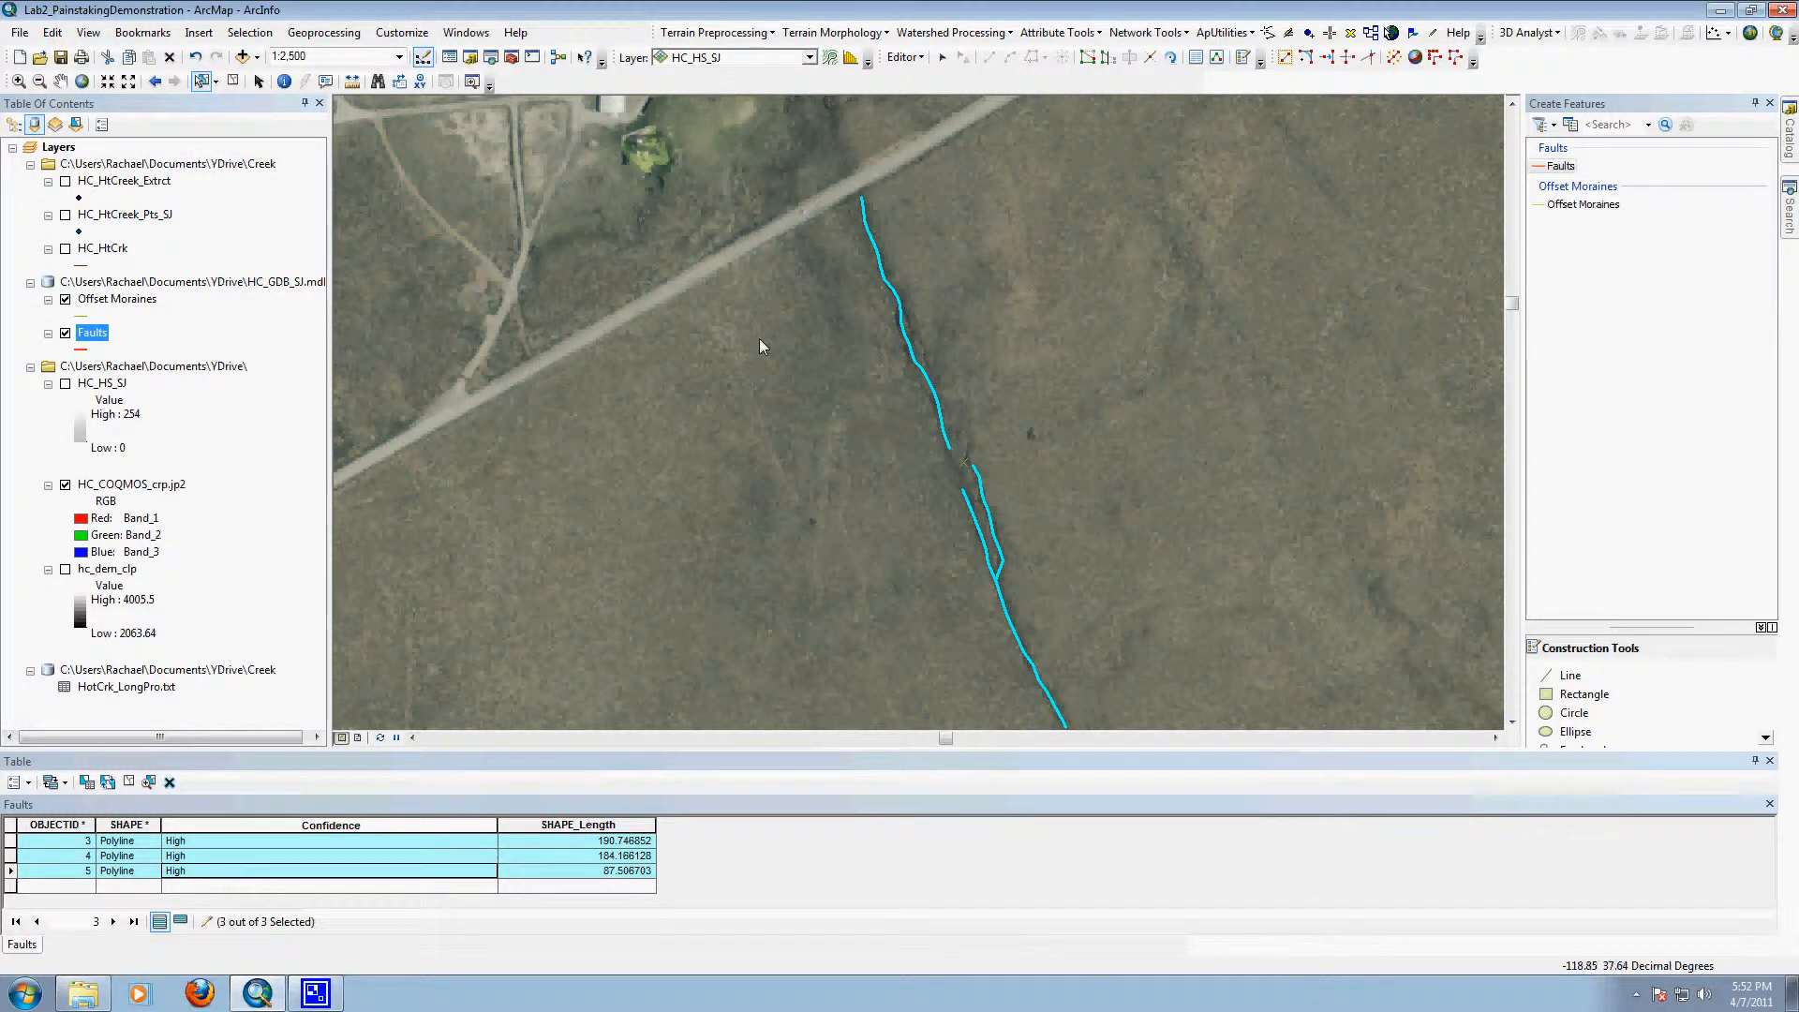
{"action": "left_click_drag", "start_coordinate": [872, 325], "coordinate": [971, 355]}
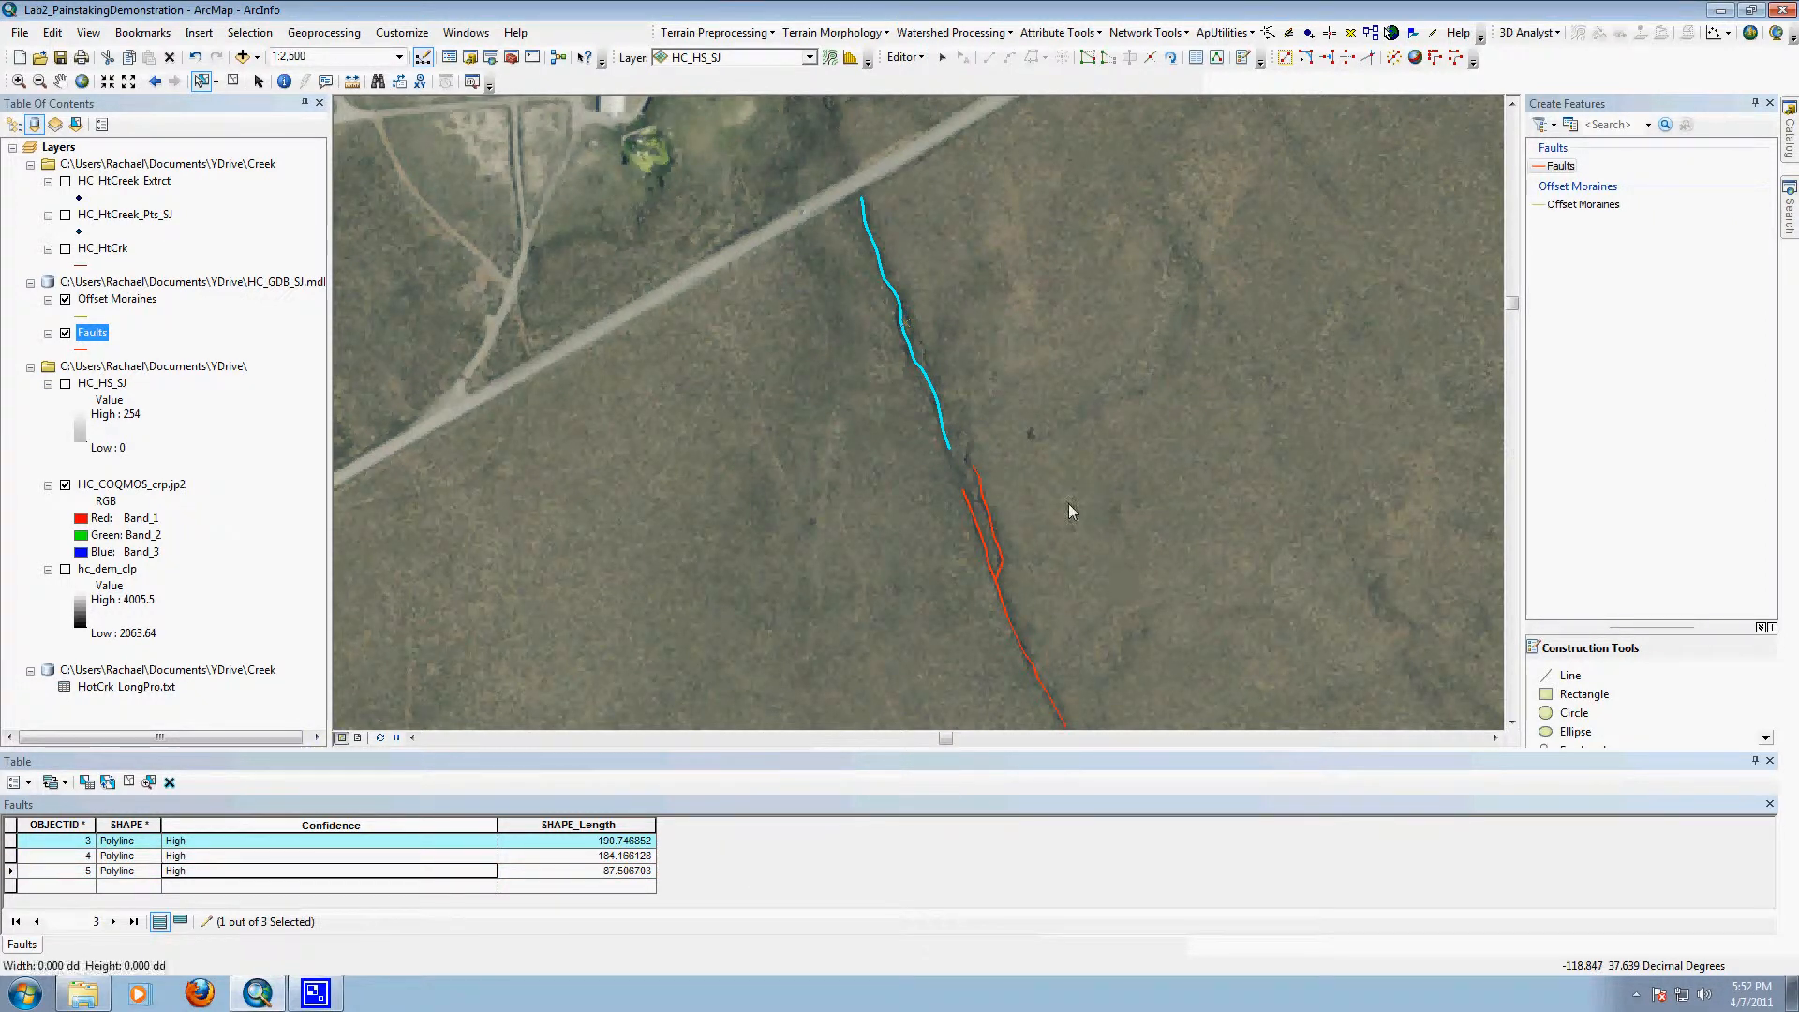
{"action": "left_click_drag", "start_coordinate": [1068, 503], "coordinate": [946, 594]}
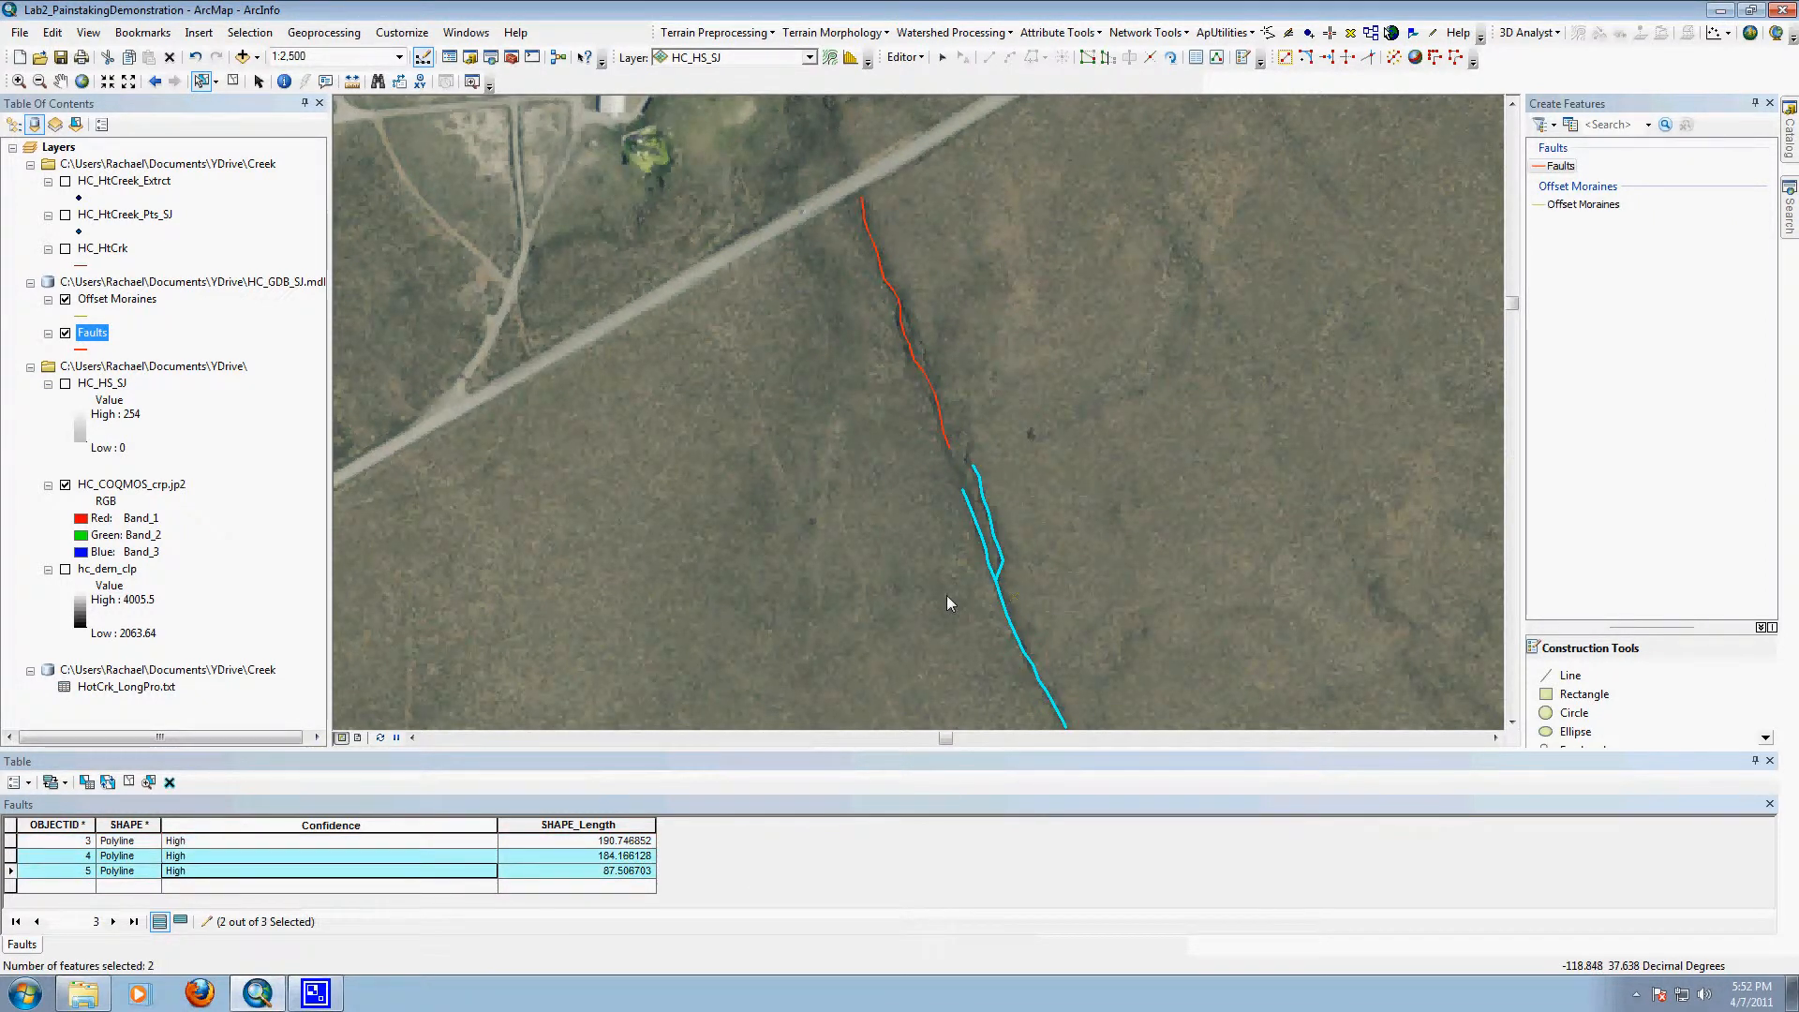
Step: Show only the selected records in the Faults table, restore the view of all records, and look through the table options
{"action": "left_click", "coordinate": [181, 924]}
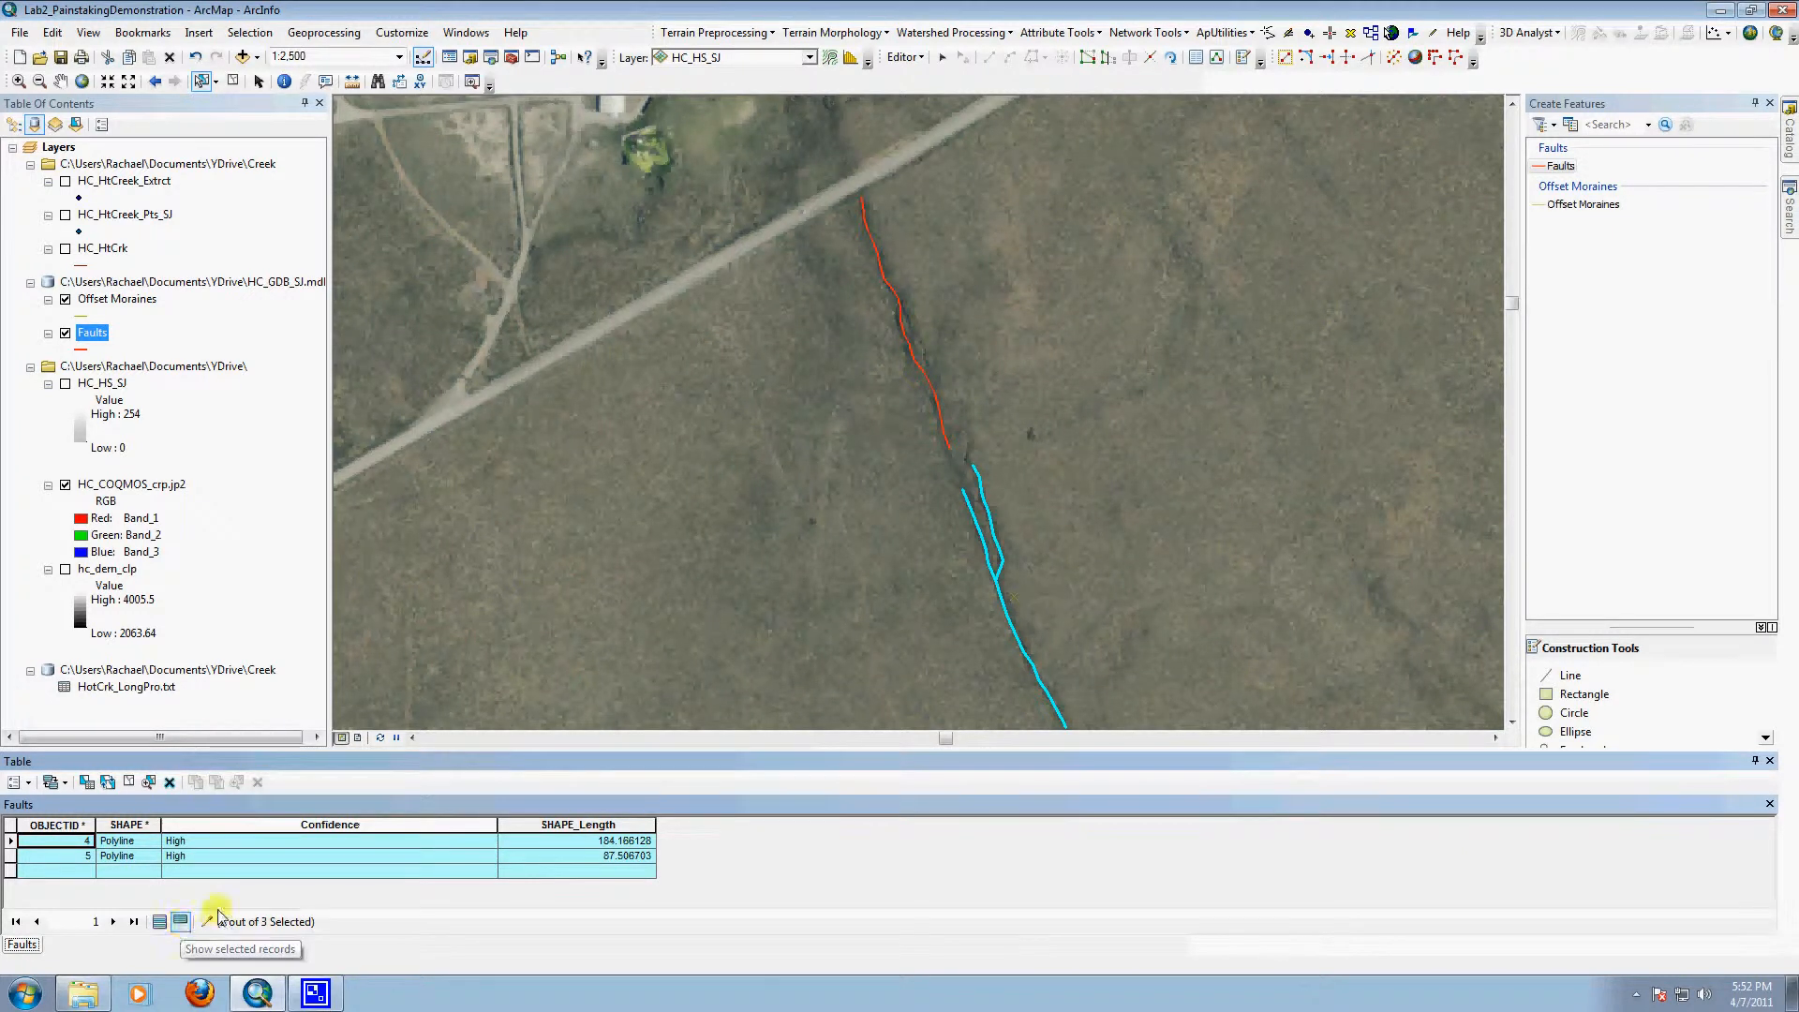
{"action": "left_click", "coordinate": [159, 922]}
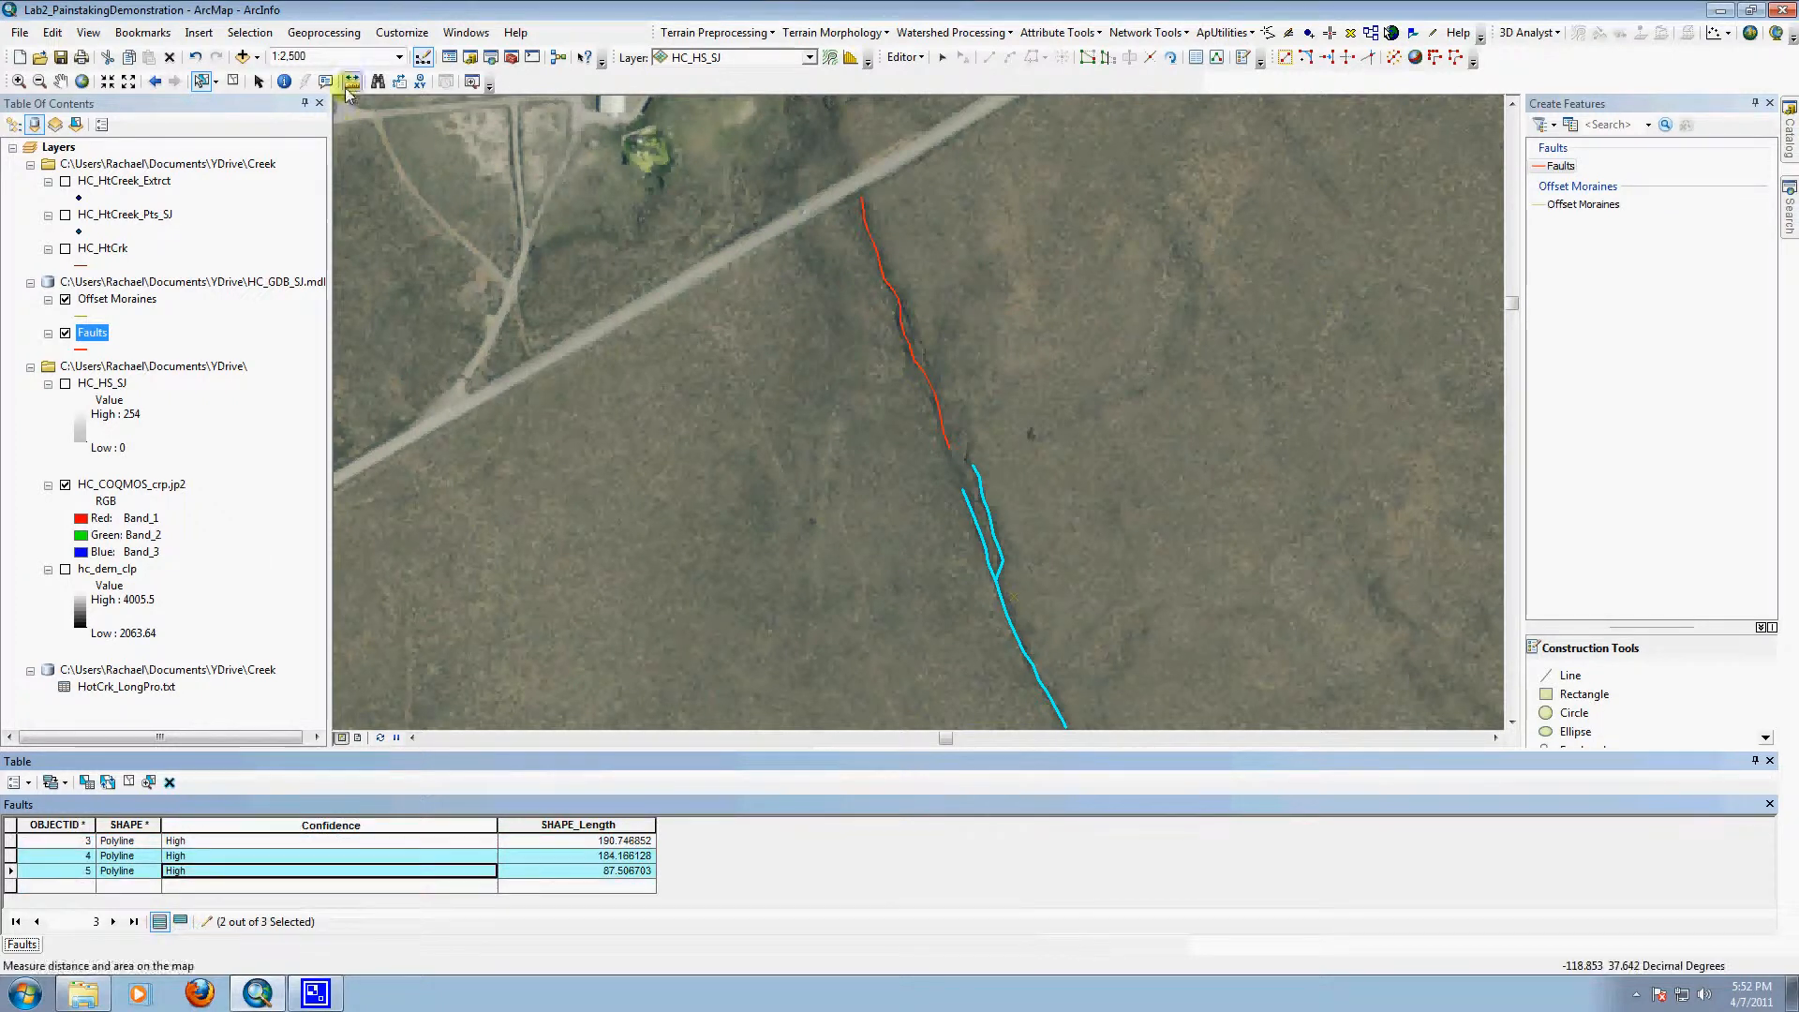
{"action": "left_click", "coordinate": [16, 783]}
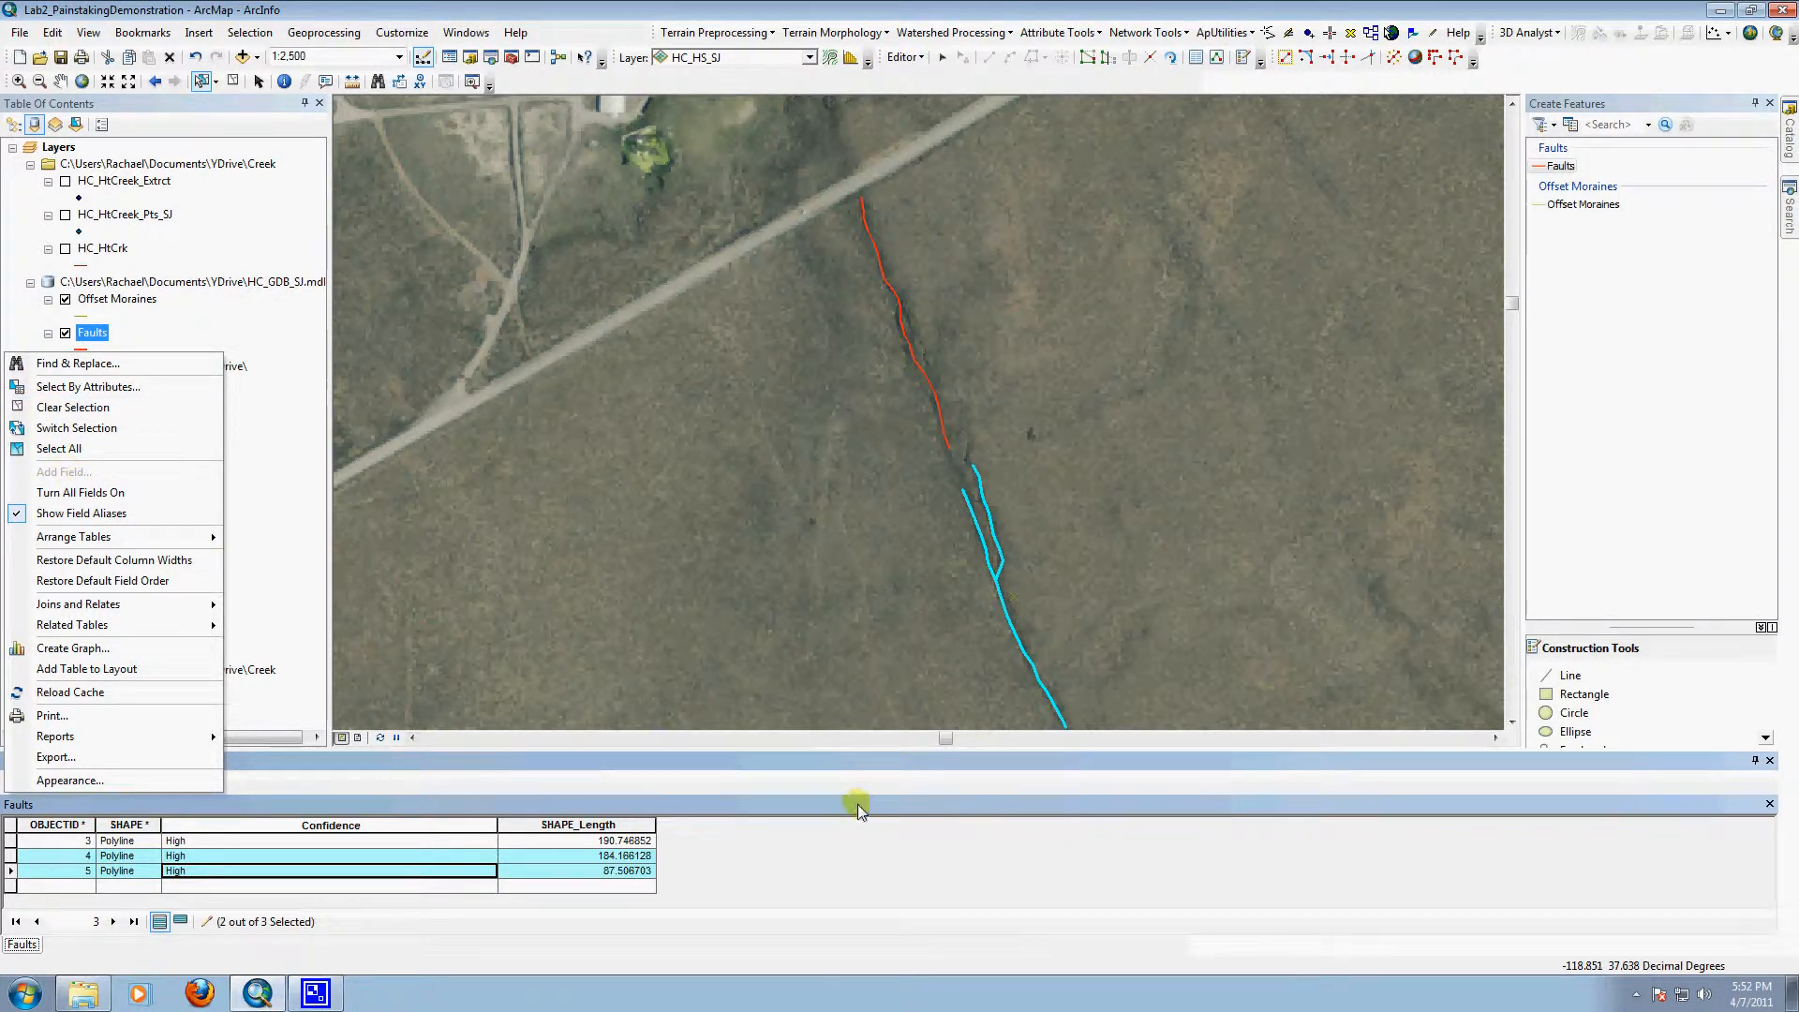
{"action": "left_click", "coordinate": [830, 780]}
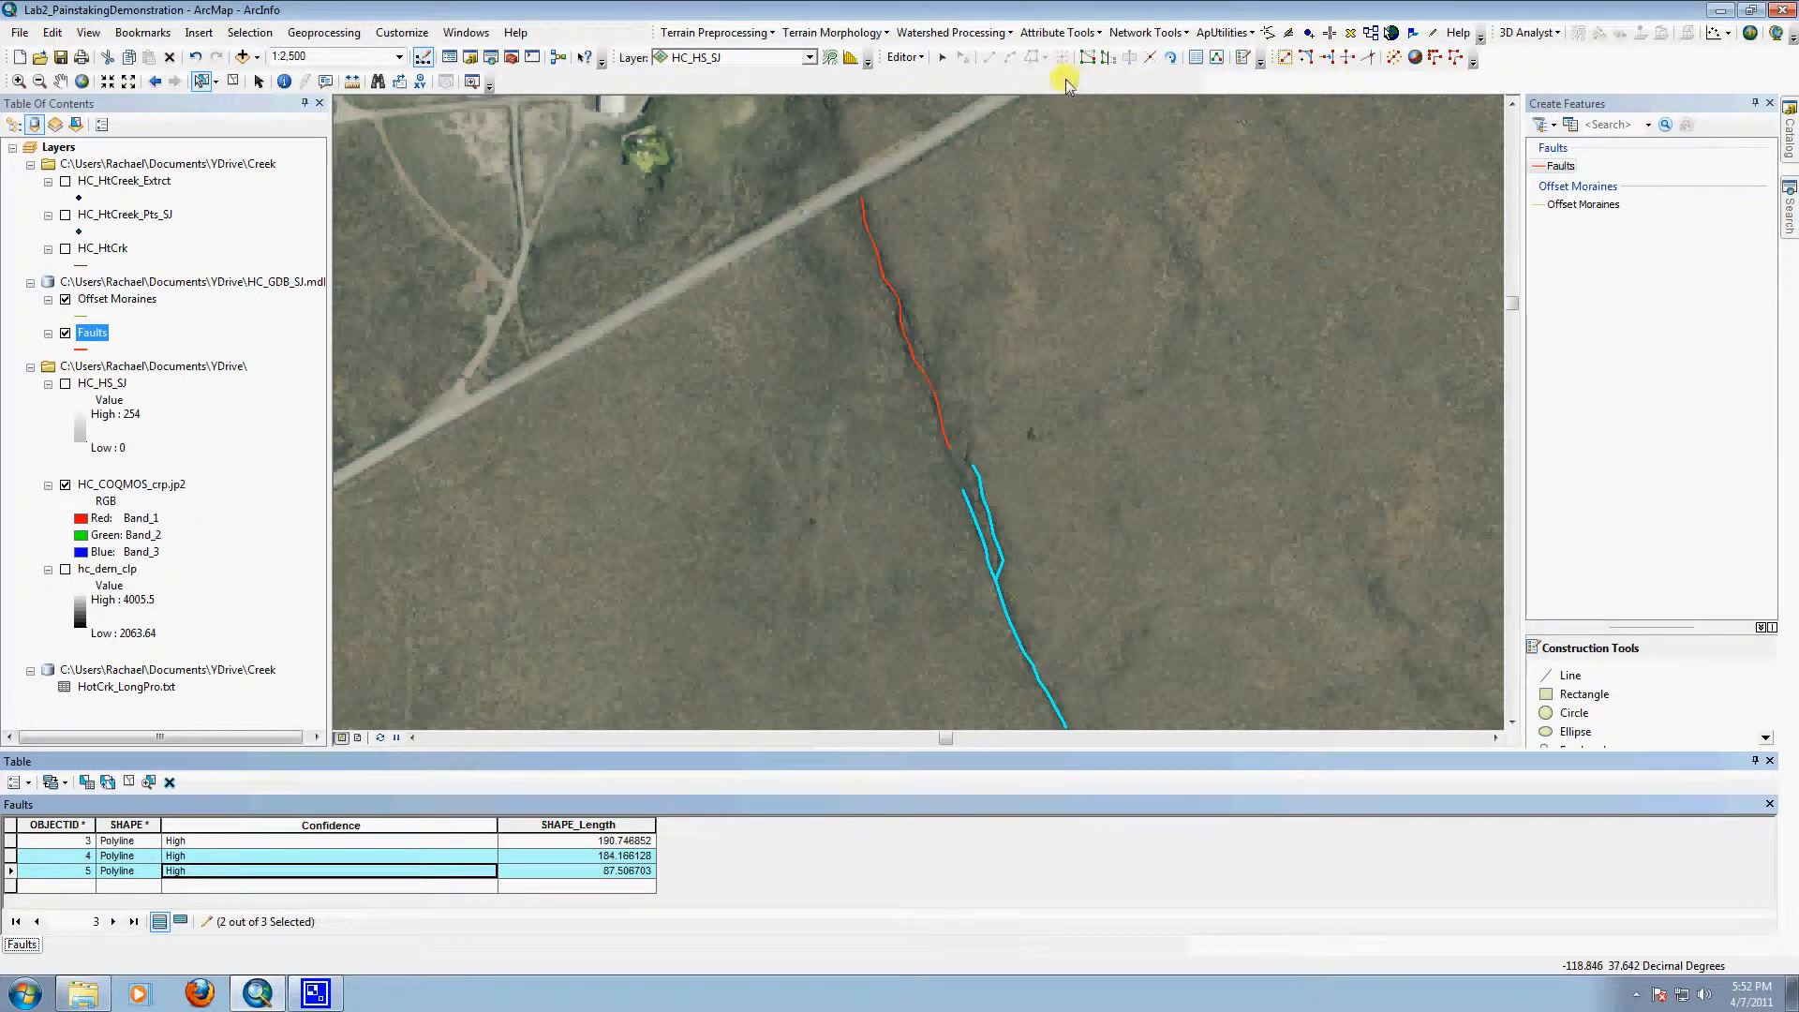
Step: Trace the faint scarp east of the first fault as a Faults line about 179 m long, and set its Confidence to Low
{"action": "left_click", "coordinate": [1552, 166]}
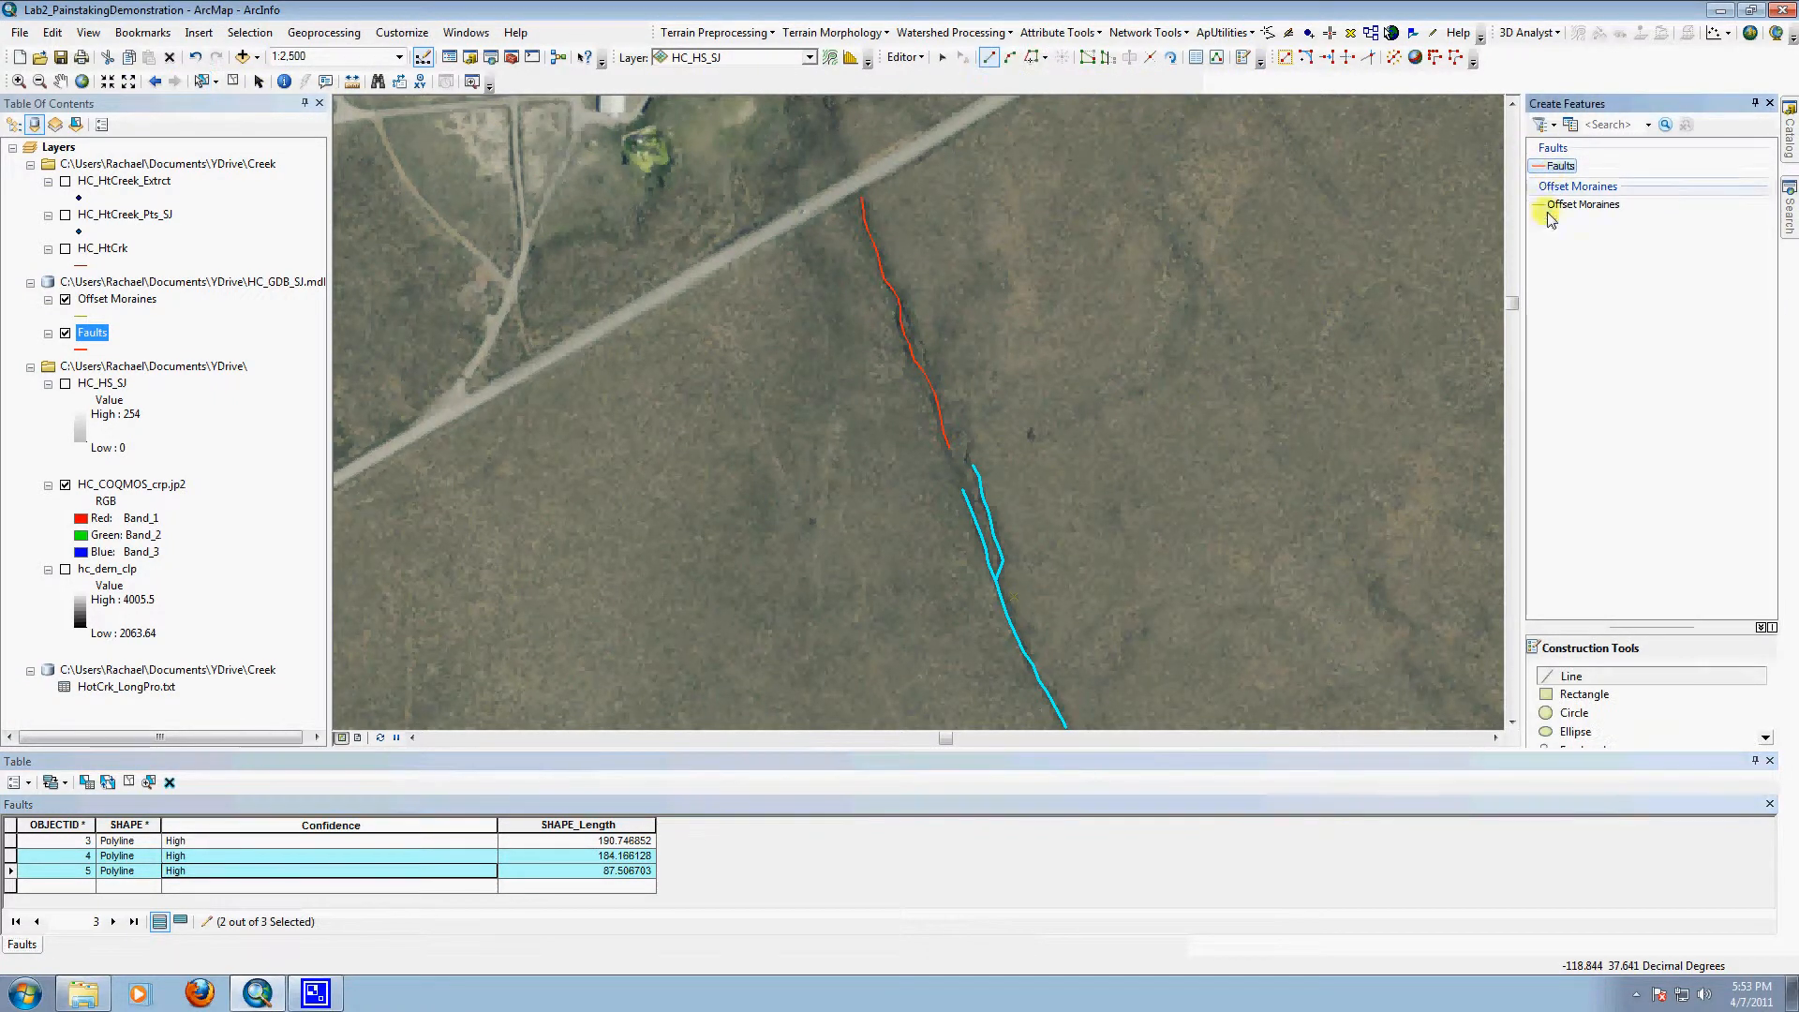
{"action": "left_click", "coordinate": [1574, 677]}
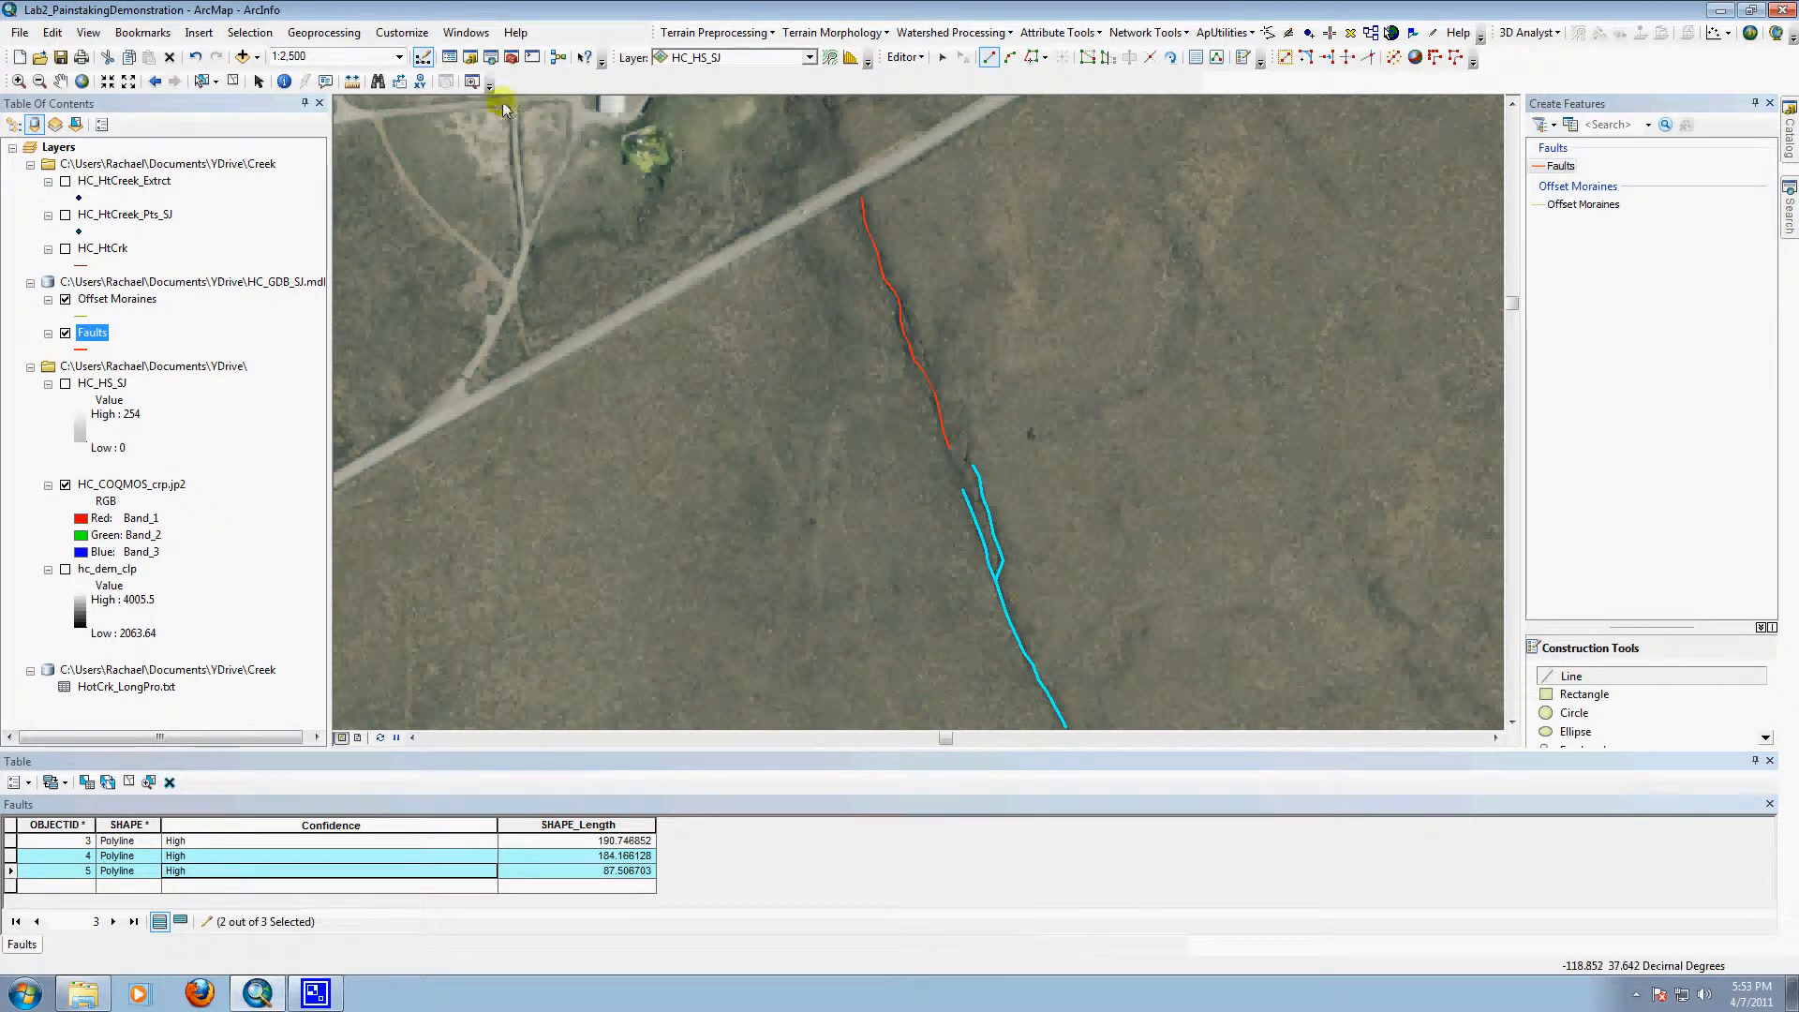
{"action": "left_click", "coordinate": [60, 80]}
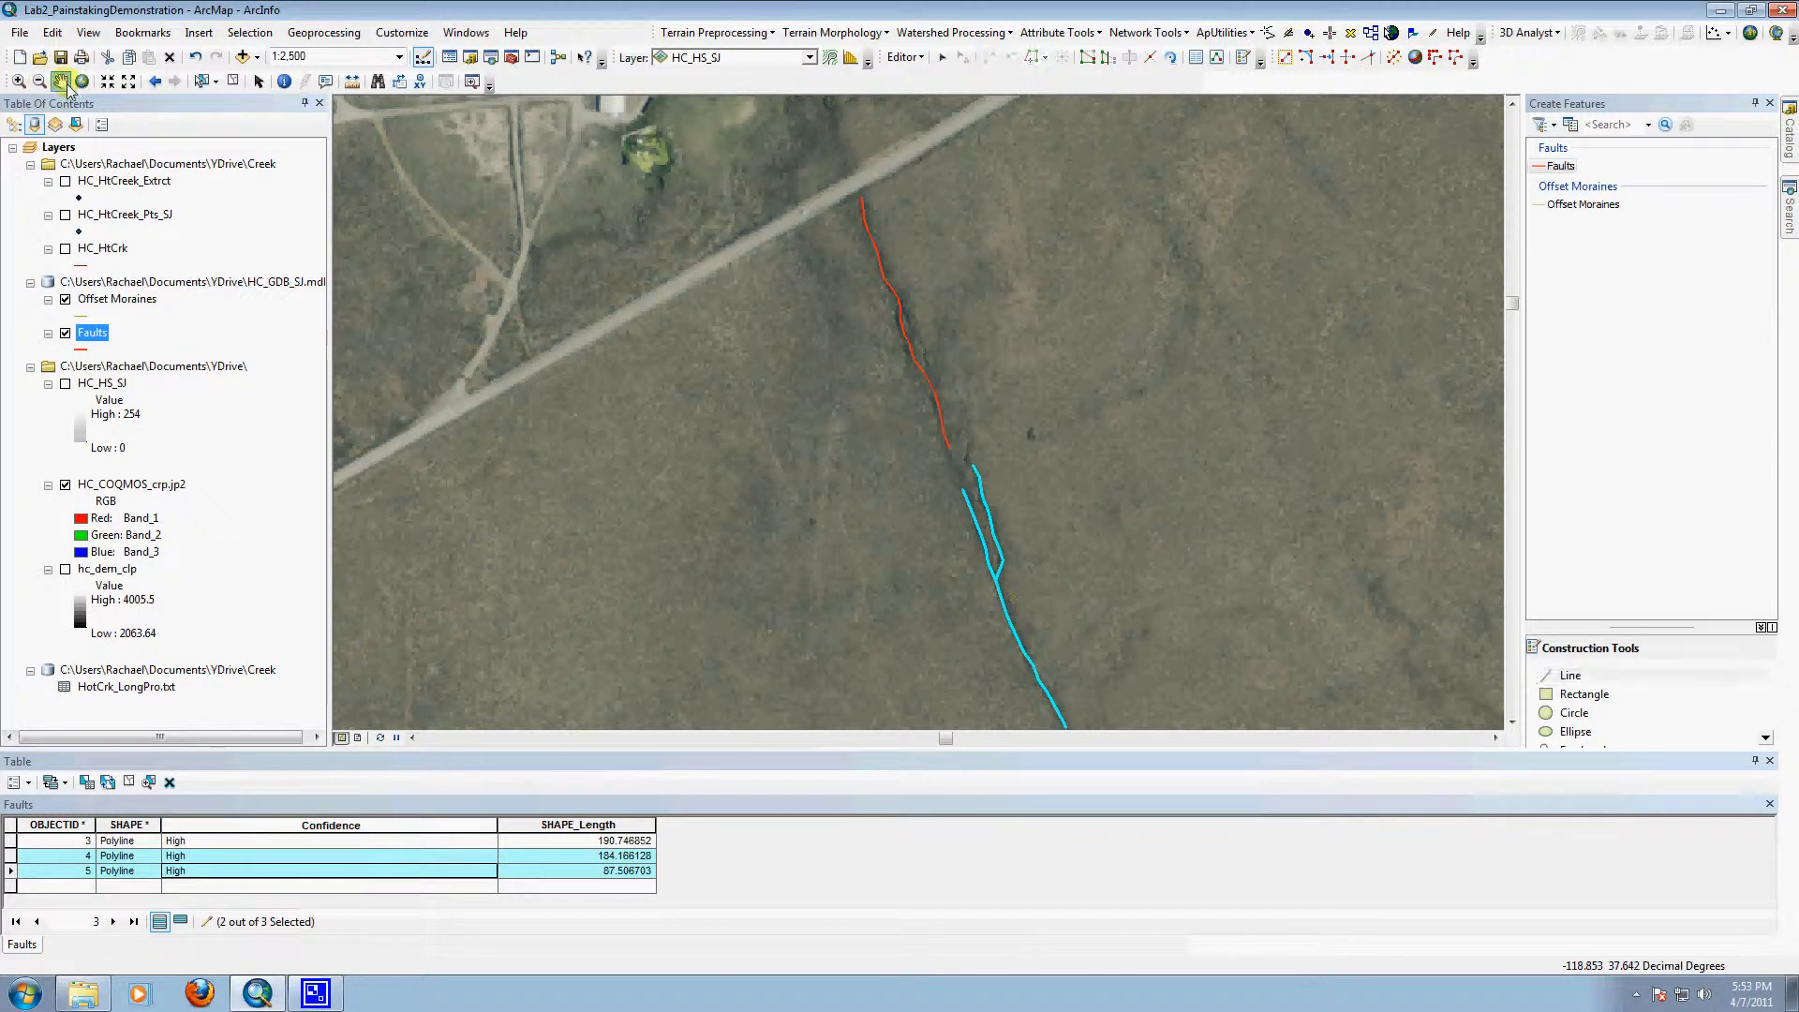
{"action": "left_click_drag", "start_coordinate": [1393, 272], "coordinate": [1158, 436]}
{"action": "left_click_drag", "start_coordinate": [1144, 326], "coordinate": [1097, 407]}
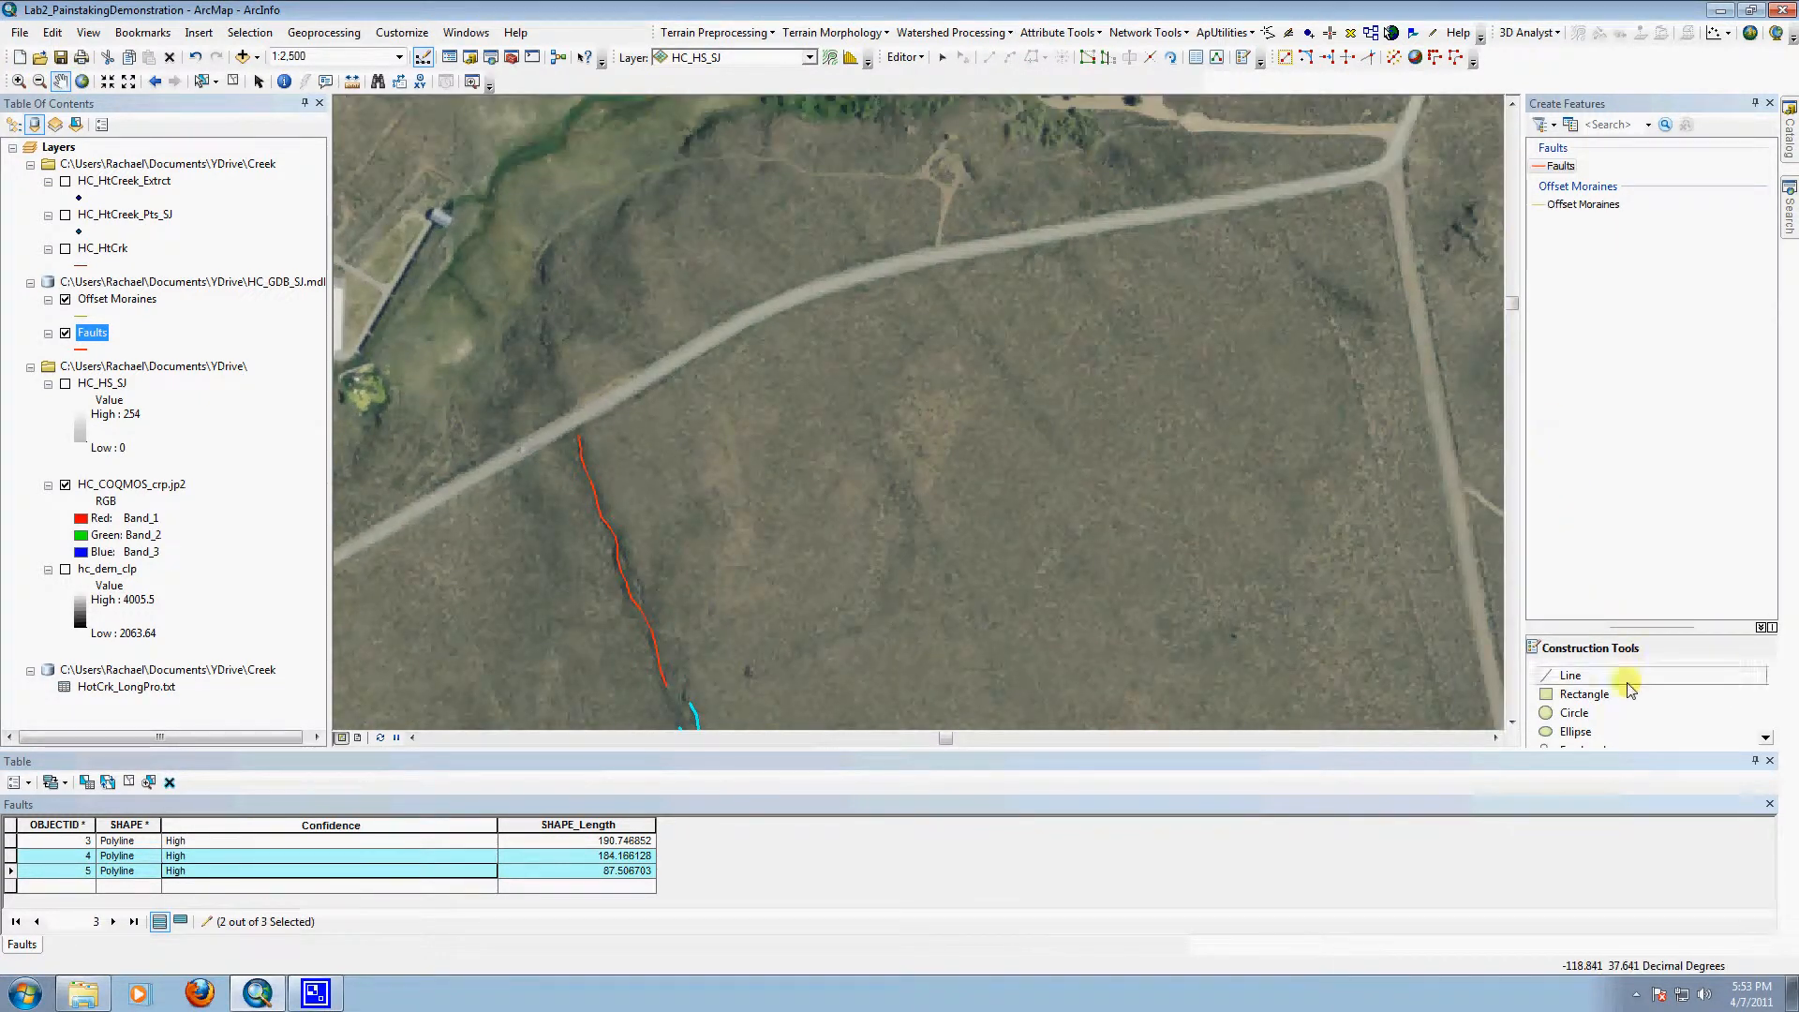
{"action": "left_click", "coordinate": [1571, 676]}
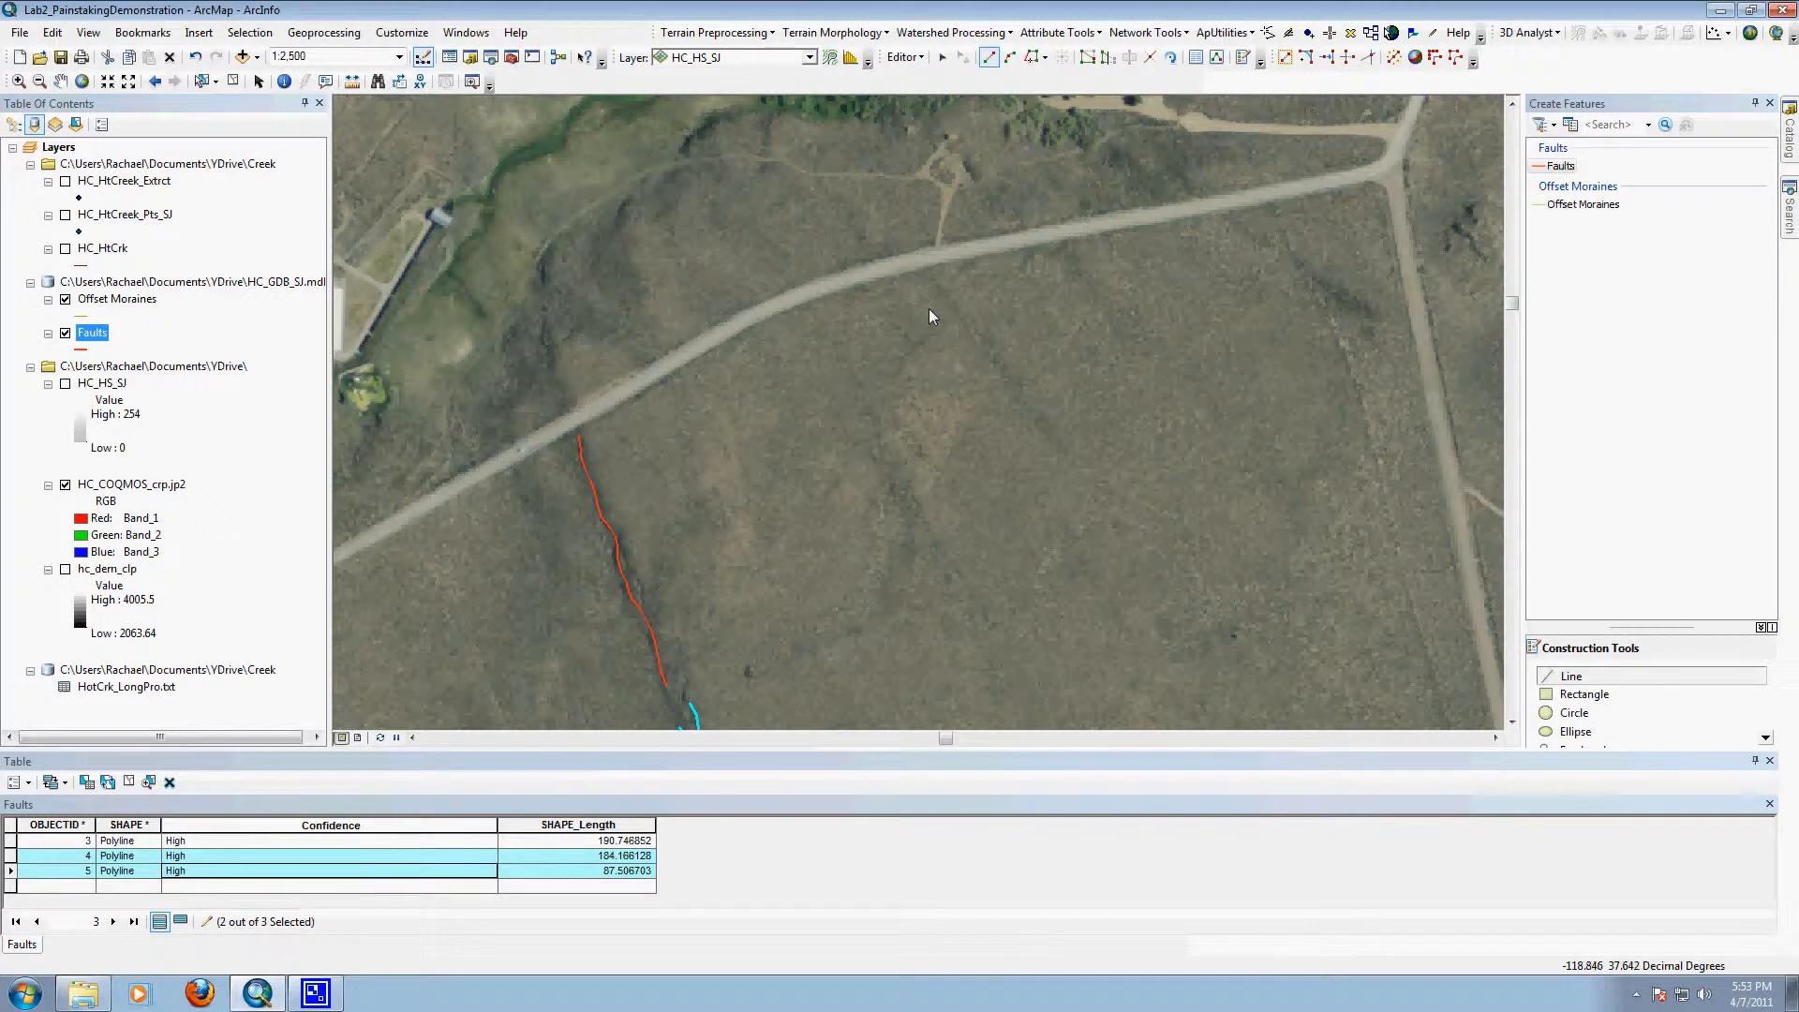
{"action": "left_click", "coordinate": [862, 390]}
{"action": "left_click", "coordinate": [871, 409]}
{"action": "left_click", "coordinate": [874, 422]}
{"action": "left_click", "coordinate": [881, 437]}
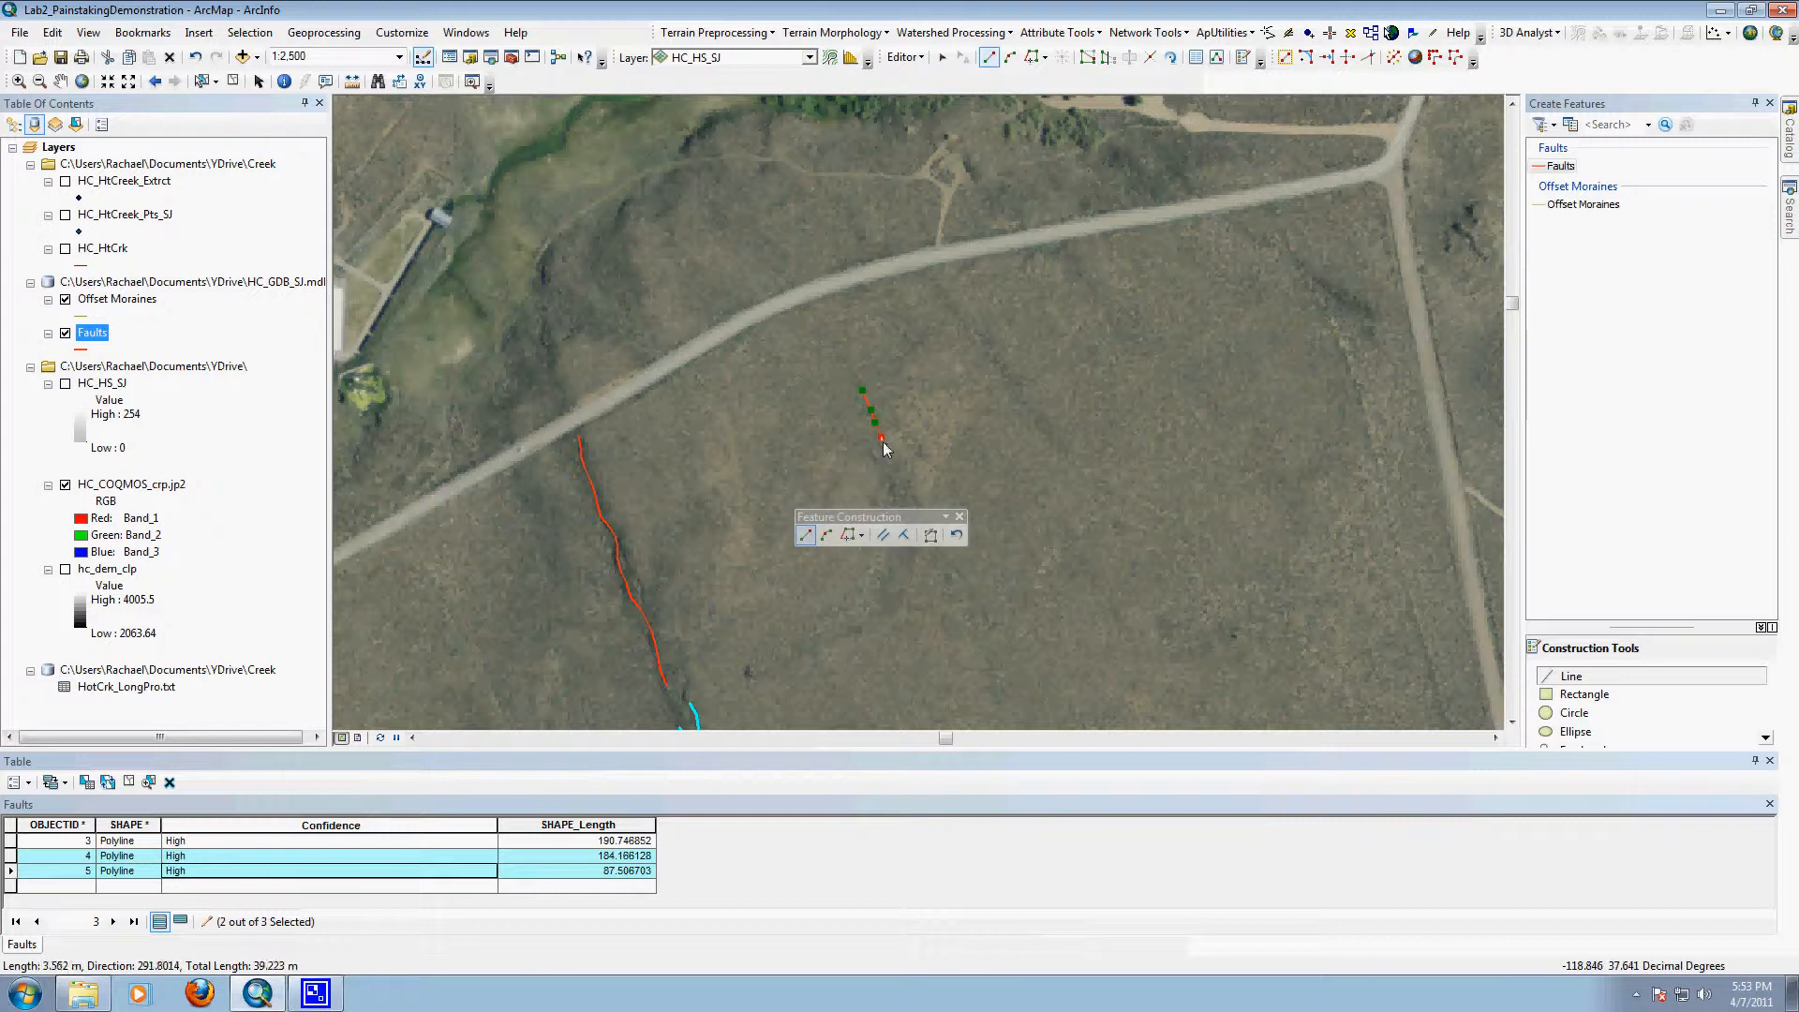
{"action": "left_click", "coordinate": [890, 455]}
{"action": "left_click", "coordinate": [897, 471]}
{"action": "left_click", "coordinate": [907, 488]}
{"action": "left_click", "coordinate": [919, 501]}
{"action": "left_click", "coordinate": [923, 513]}
{"action": "left_click", "coordinate": [928, 531]}
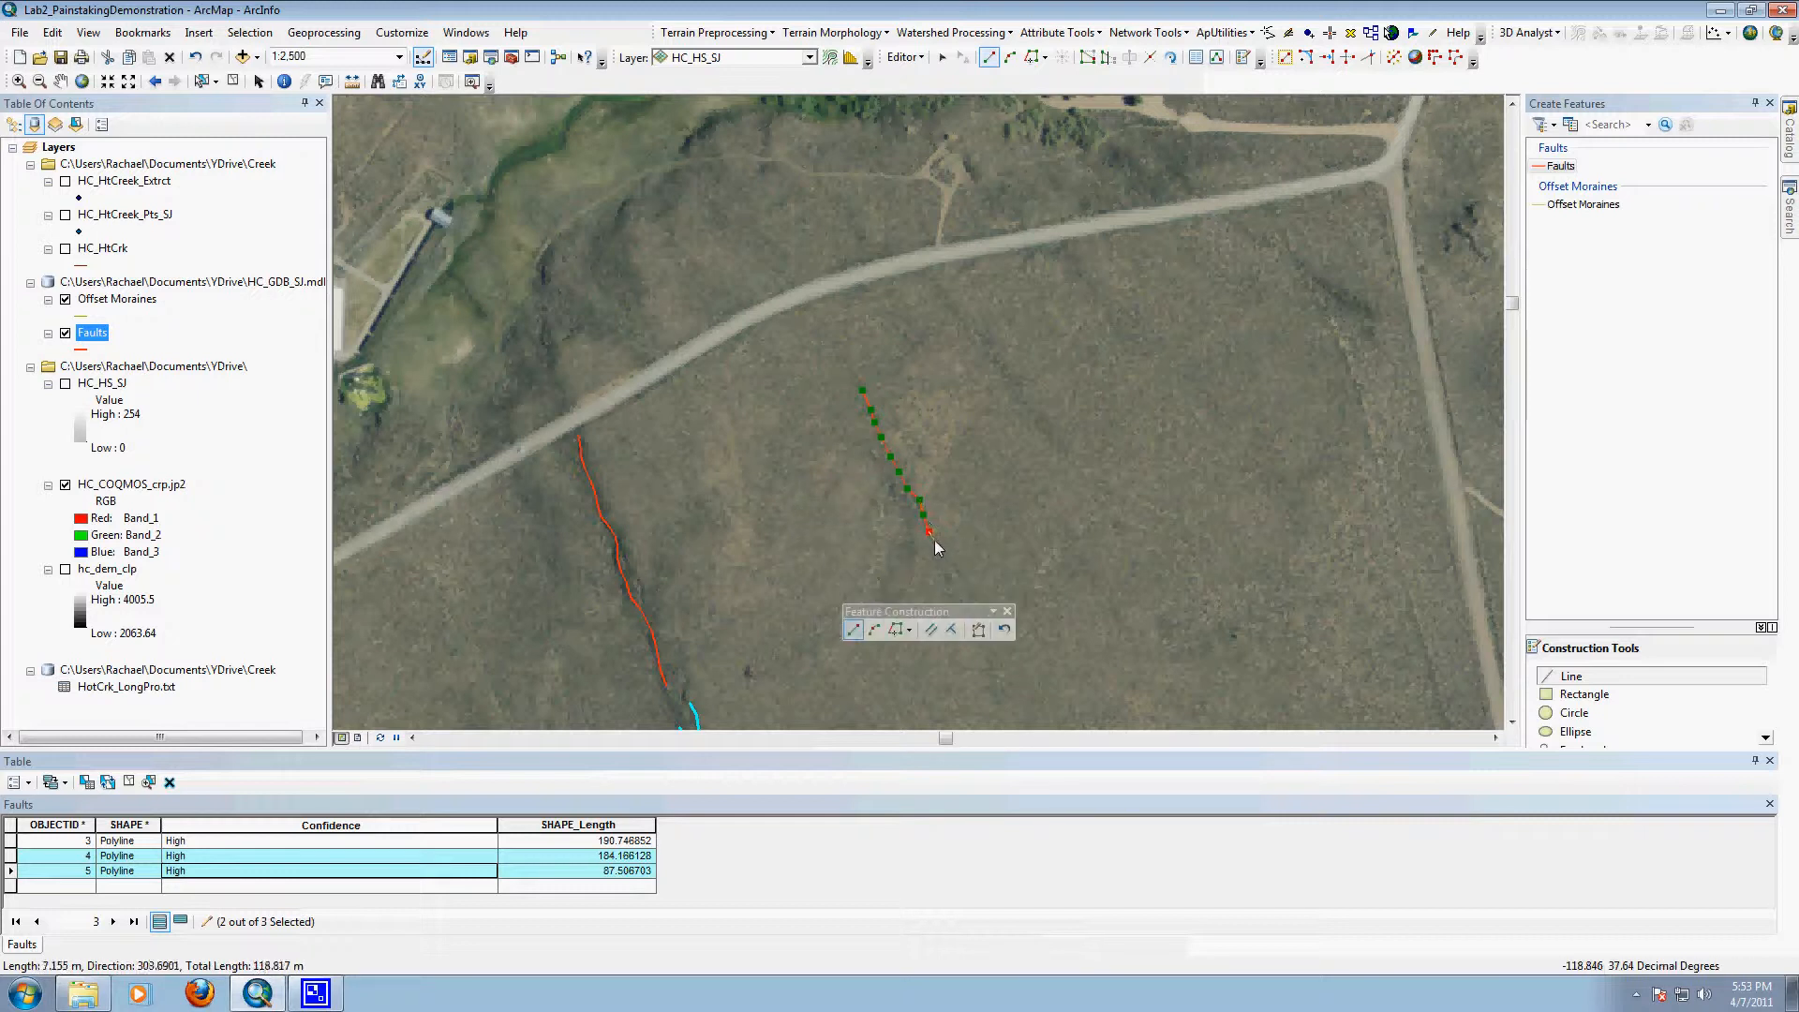
{"action": "left_click", "coordinate": [941, 552]}
{"action": "left_click", "coordinate": [951, 564]}
{"action": "left_click", "coordinate": [963, 584]}
{"action": "left_click", "coordinate": [970, 597]}
{"action": "left_click", "coordinate": [979, 612]}
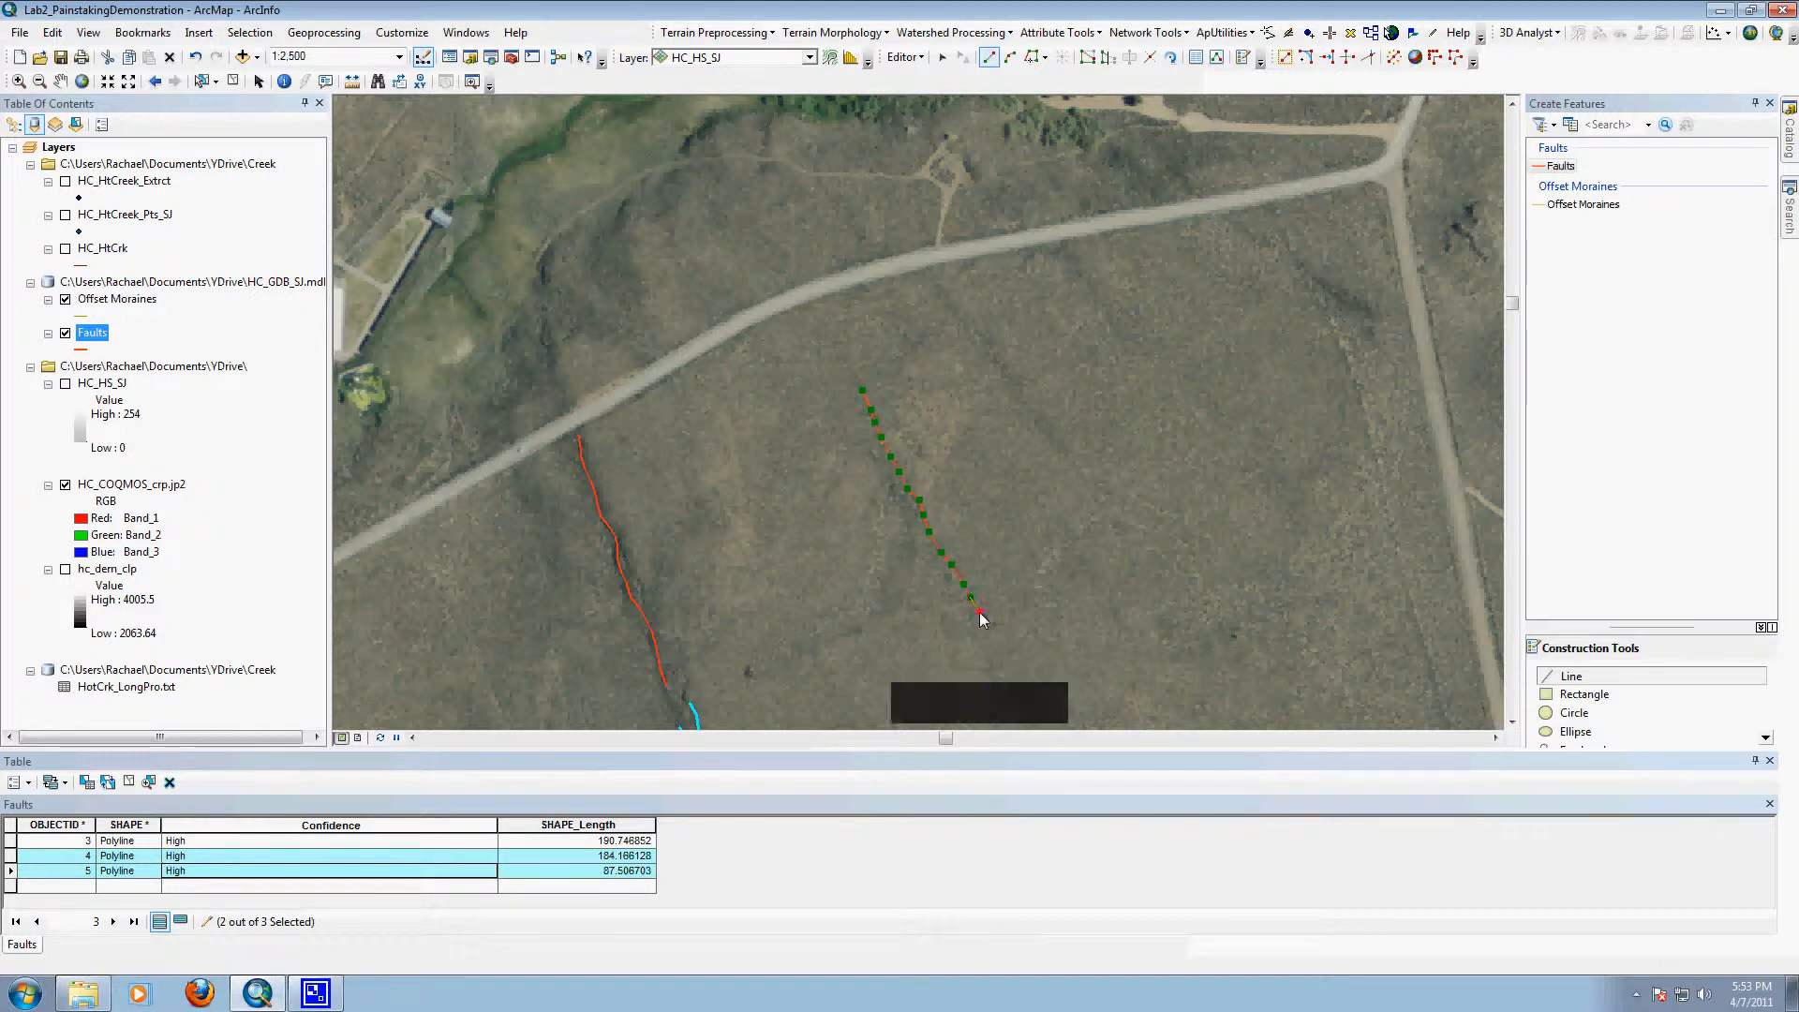
{"action": "double_click", "coordinate": [980, 611]}
{"action": "left_click", "coordinate": [183, 887]}
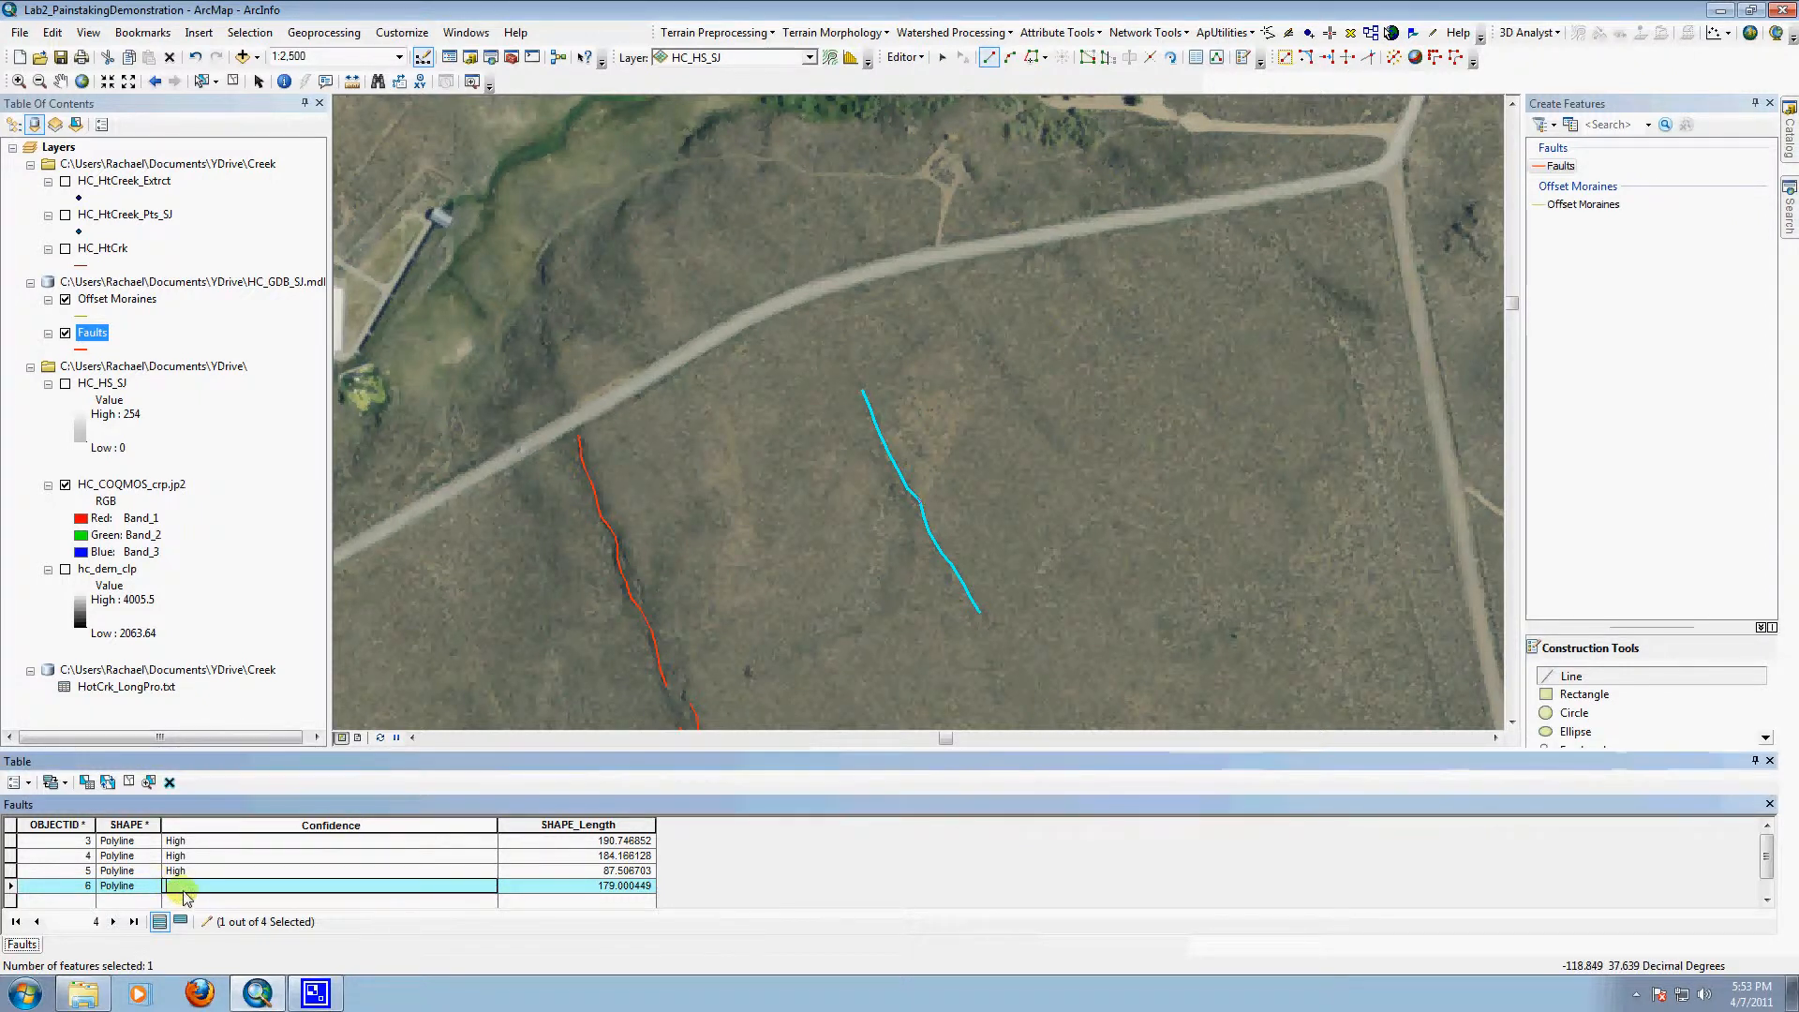
{"action": "type", "text": "Low"}
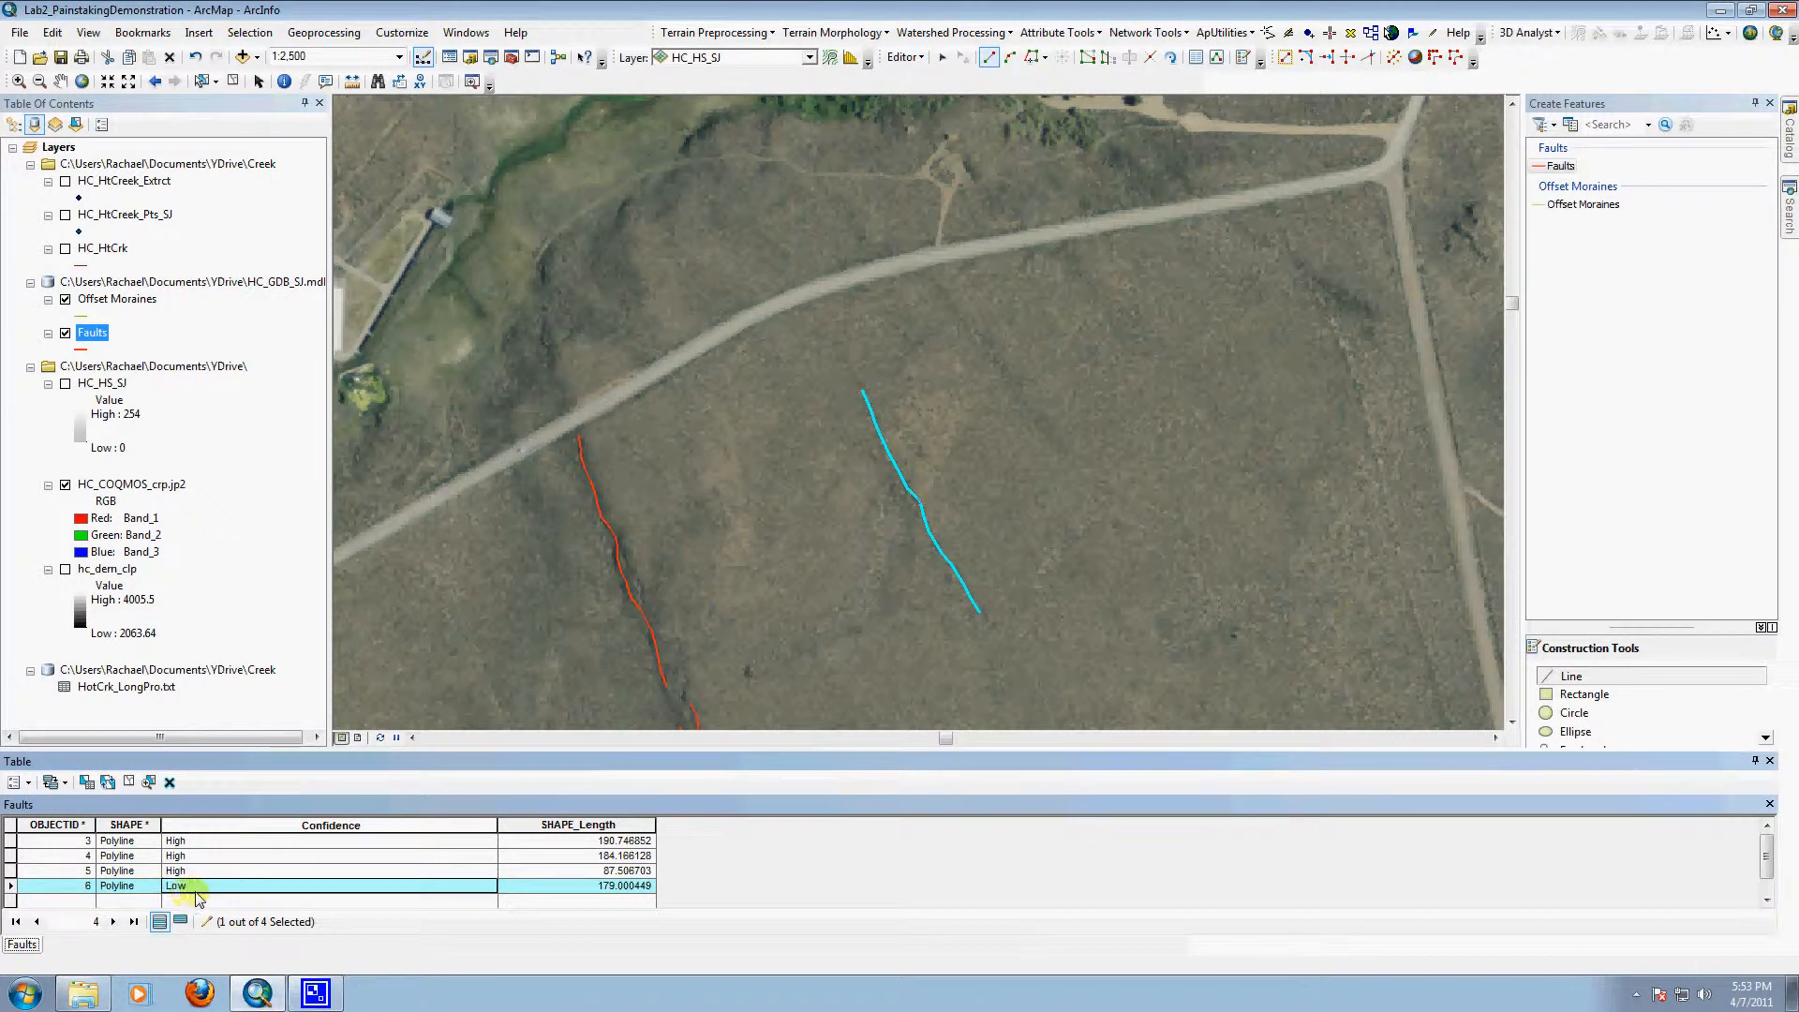
Step: Trace another Faults line about 175 m long, starting just south of the road and running southeast, northeast of the Low-confidence line
{"action": "left_click", "coordinate": [926, 275]}
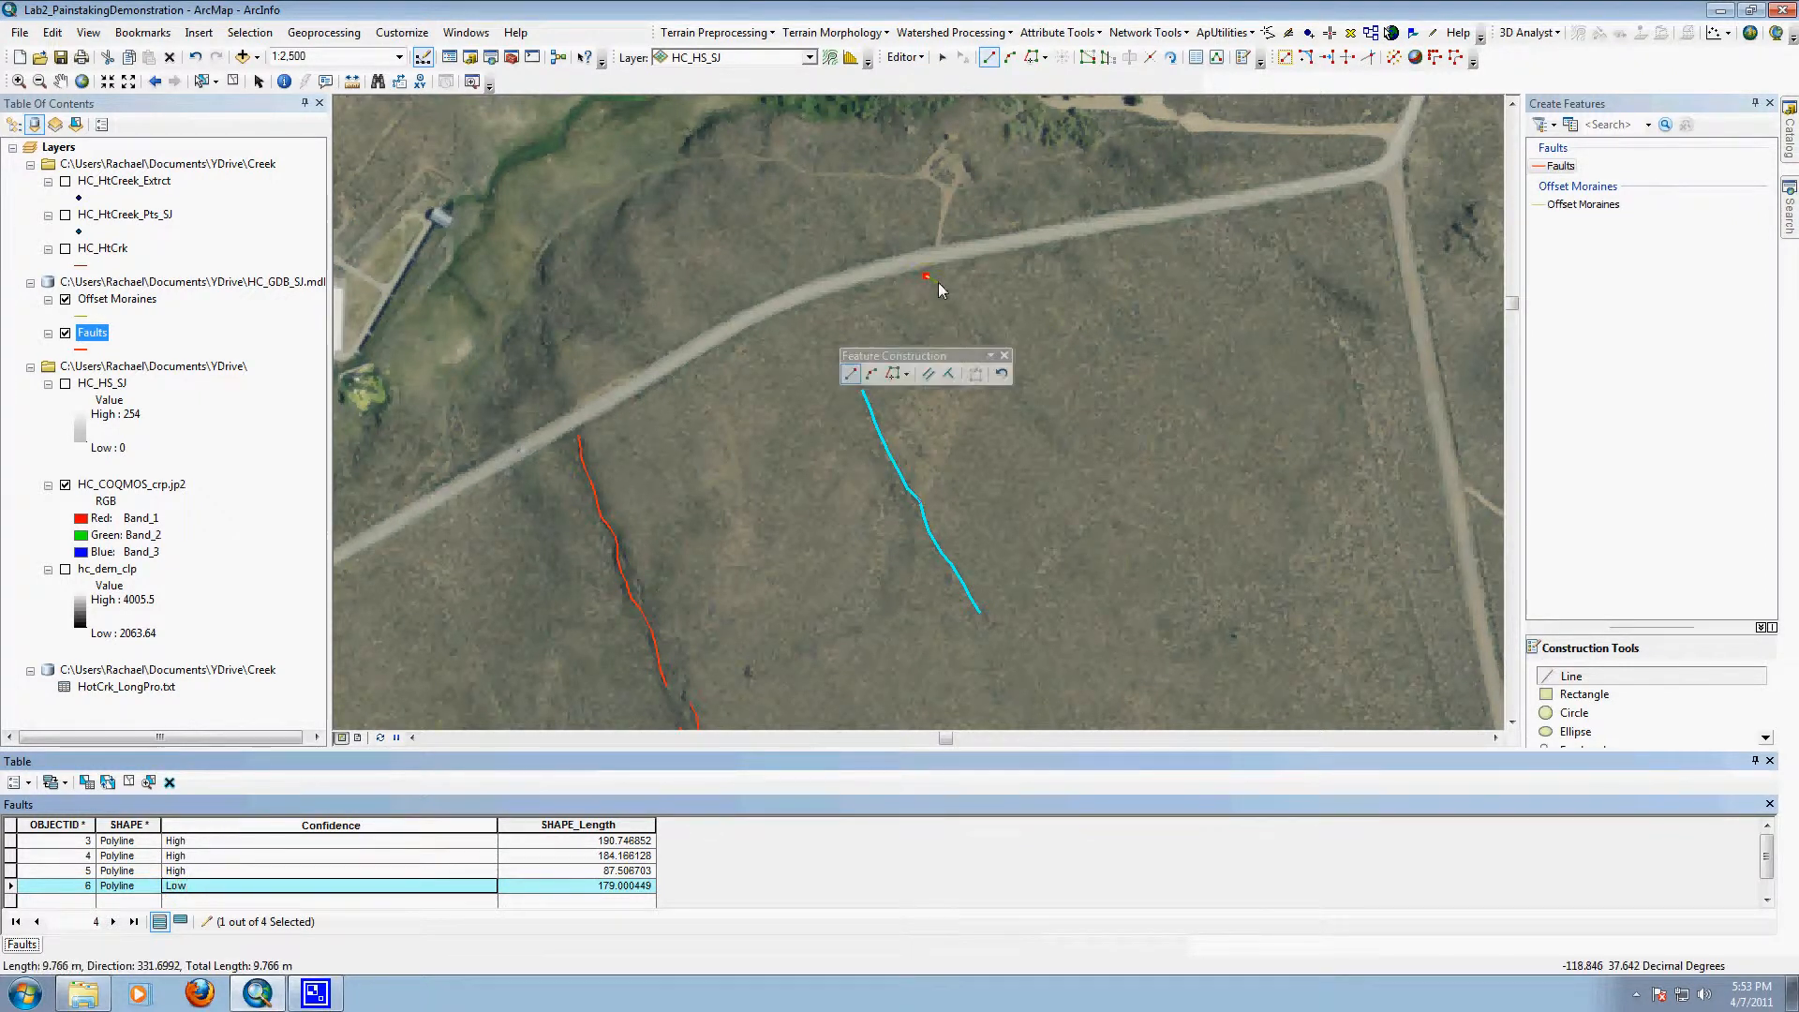
{"action": "left_click", "coordinate": [941, 291]}
{"action": "left_click", "coordinate": [957, 311]}
{"action": "left_click", "coordinate": [986, 337]}
{"action": "left_click", "coordinate": [1001, 357]}
{"action": "left_click", "coordinate": [1020, 380]}
{"action": "left_click", "coordinate": [1038, 394]}
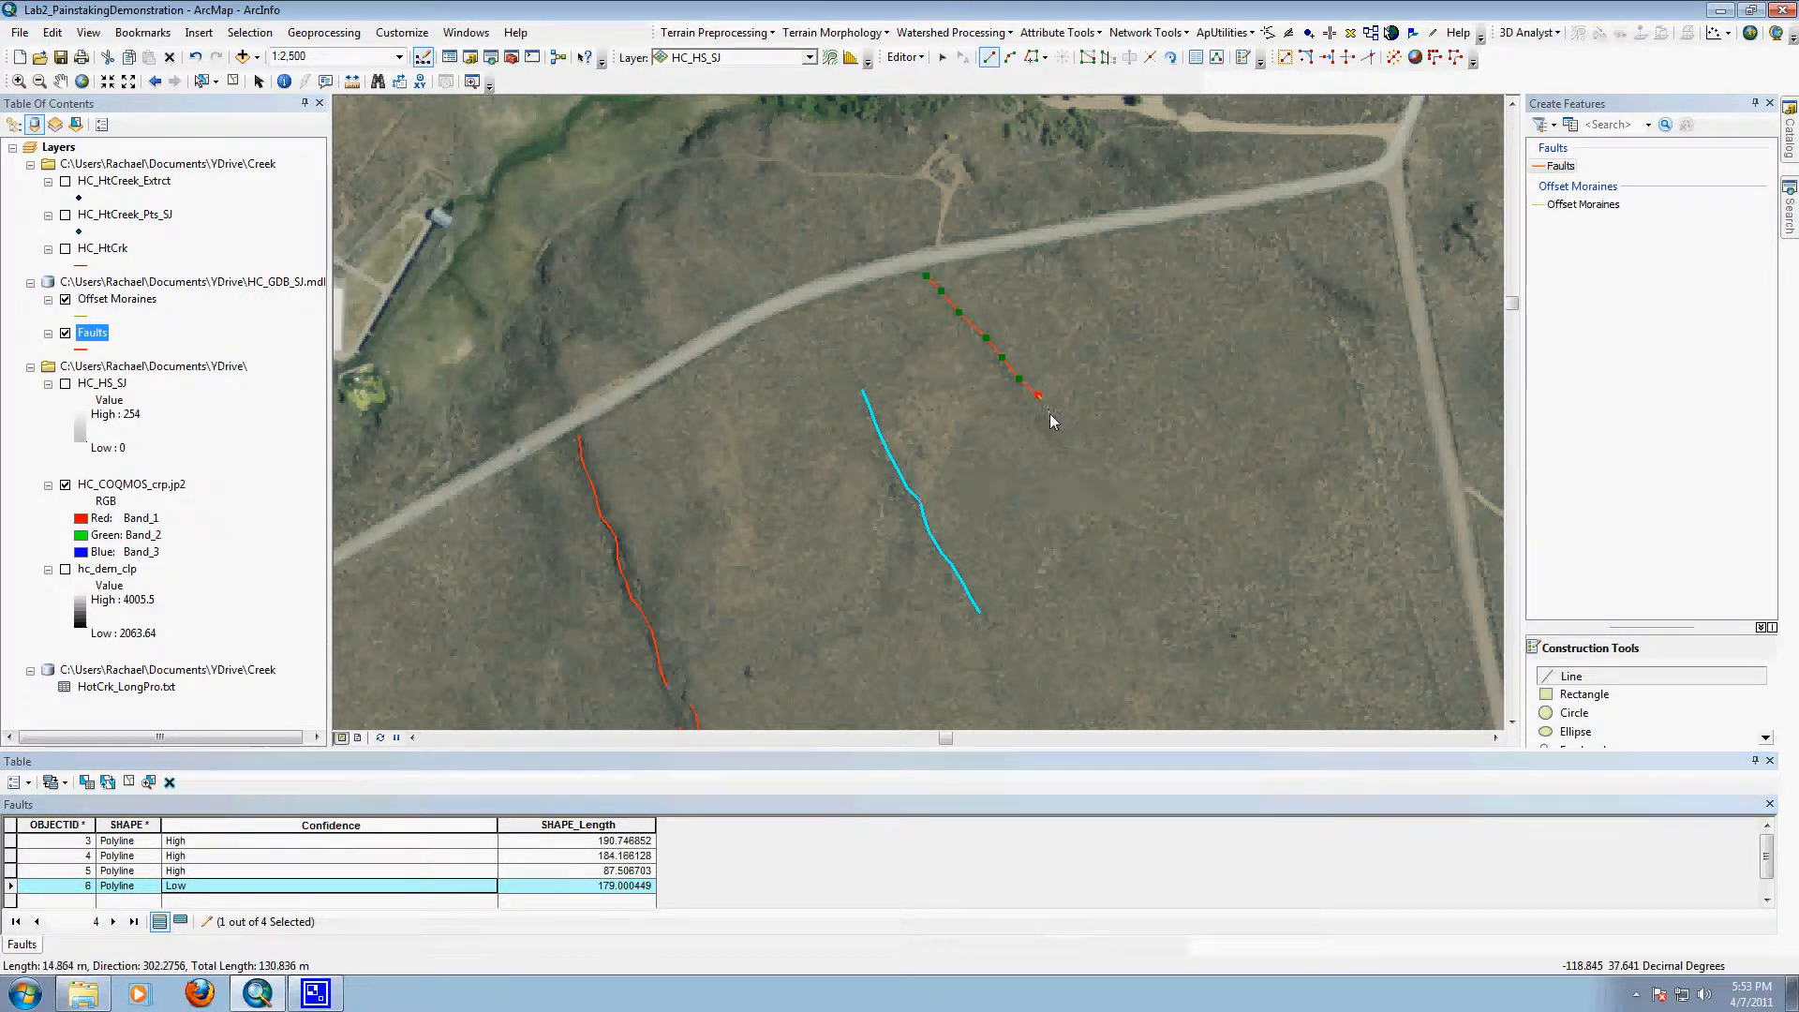
{"action": "left_click", "coordinate": [1050, 413]}
{"action": "left_click", "coordinate": [1059, 433]}
{"action": "left_click", "coordinate": [1066, 452]}
{"action": "double_click", "coordinate": [1075, 469]}
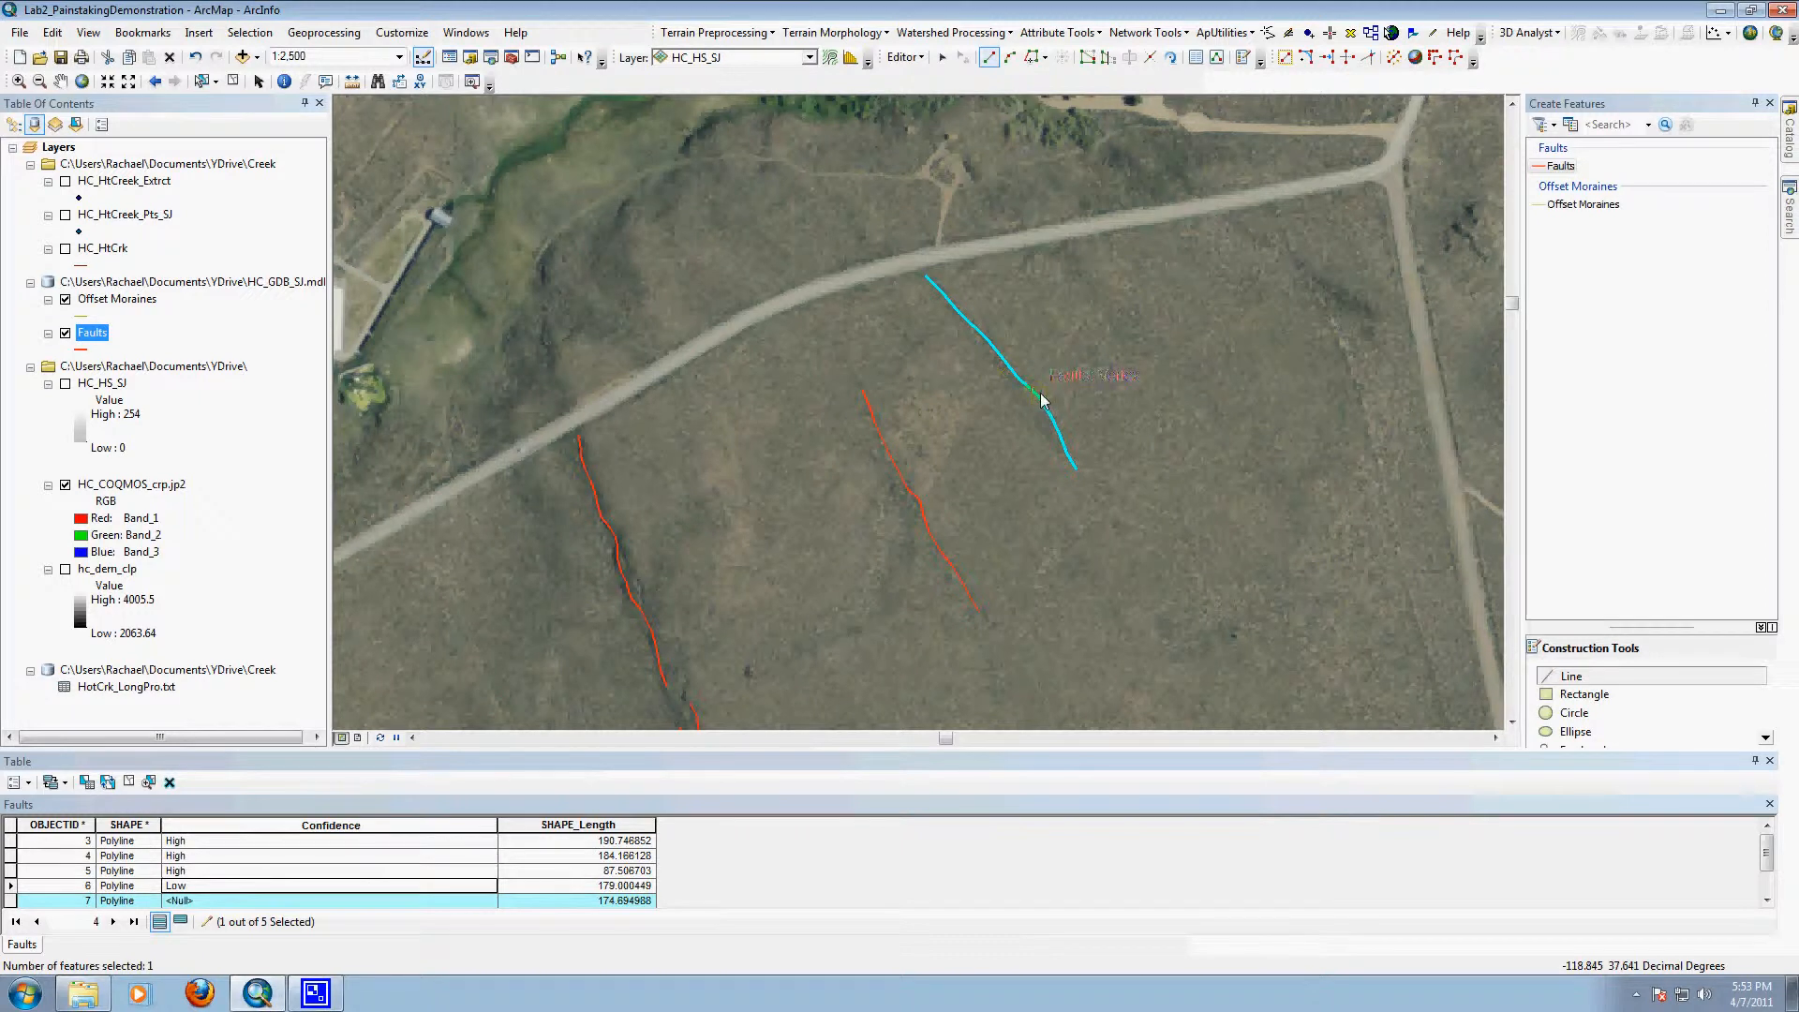
Step: Reshape the newest fault line by shifting its southern vertices southwest onto the scarp and deleting its end vertex
{"action": "left_click", "coordinate": [943, 58]}
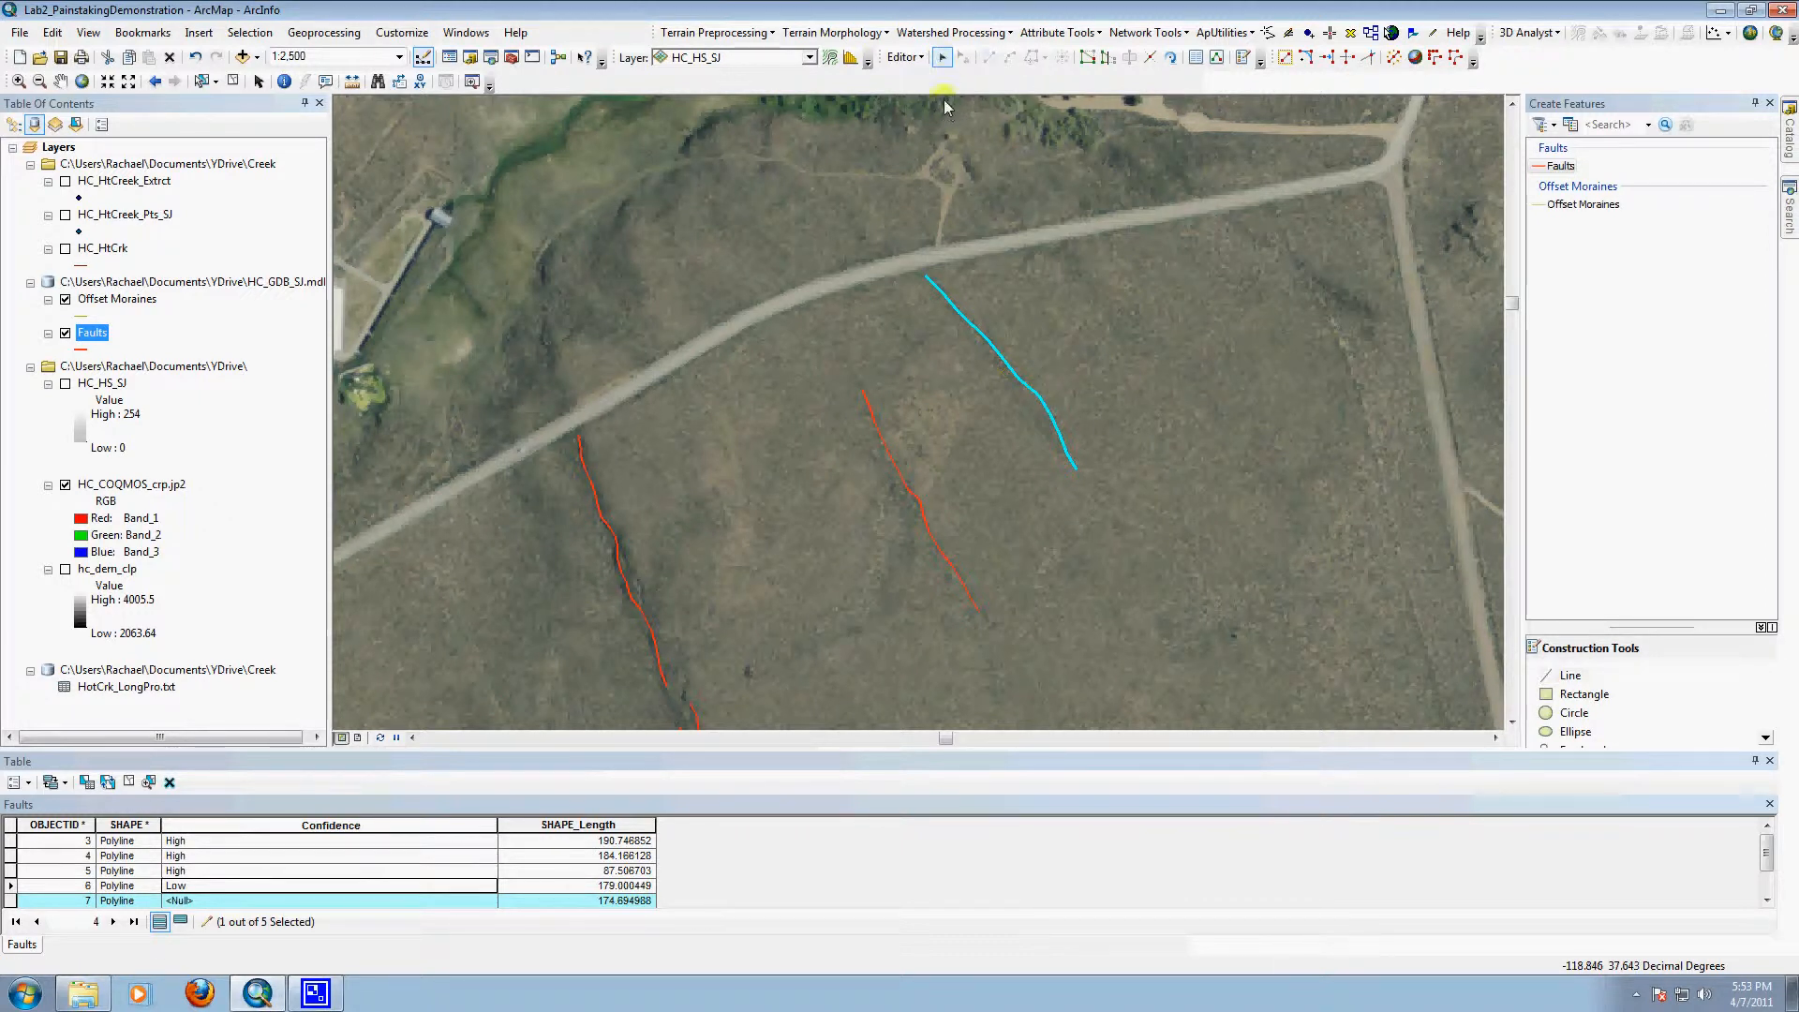
{"action": "double_click", "coordinate": [1004, 363]}
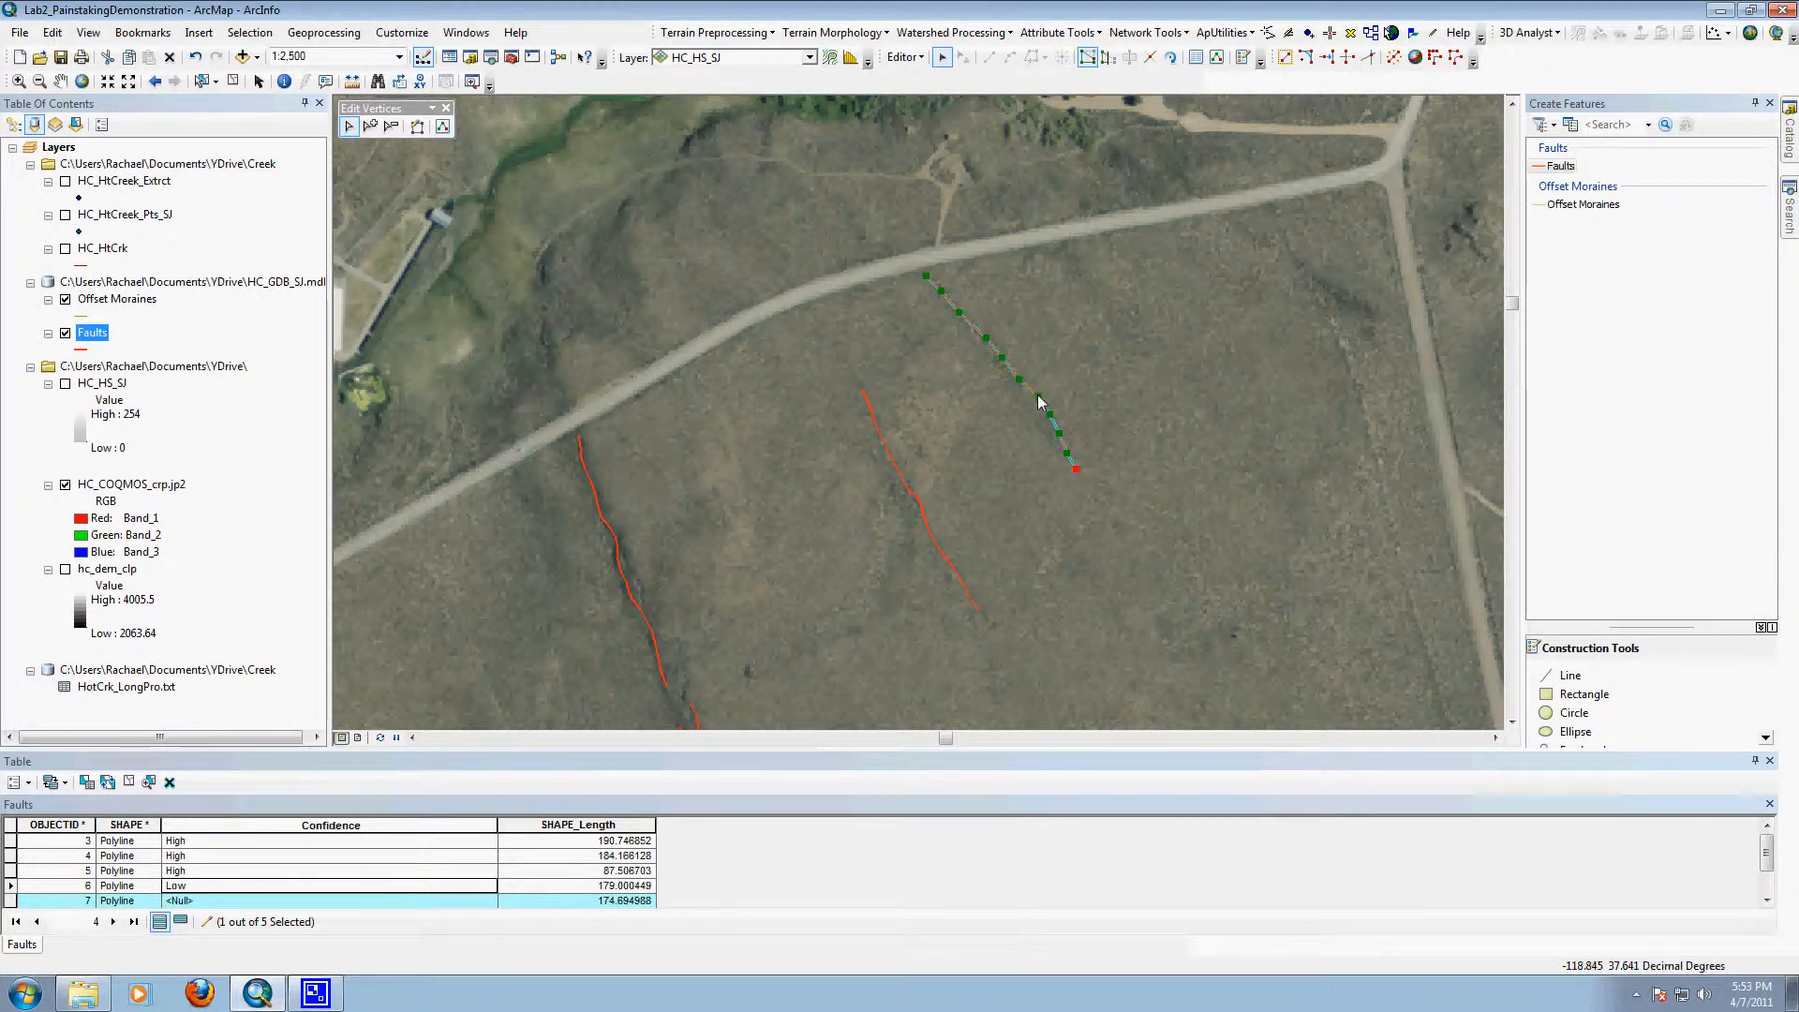
{"action": "left_click_drag", "start_coordinate": [1034, 412], "coordinate": [1055, 448]}
{"action": "left_click_drag", "start_coordinate": [1072, 461], "coordinate": [1067, 453]}
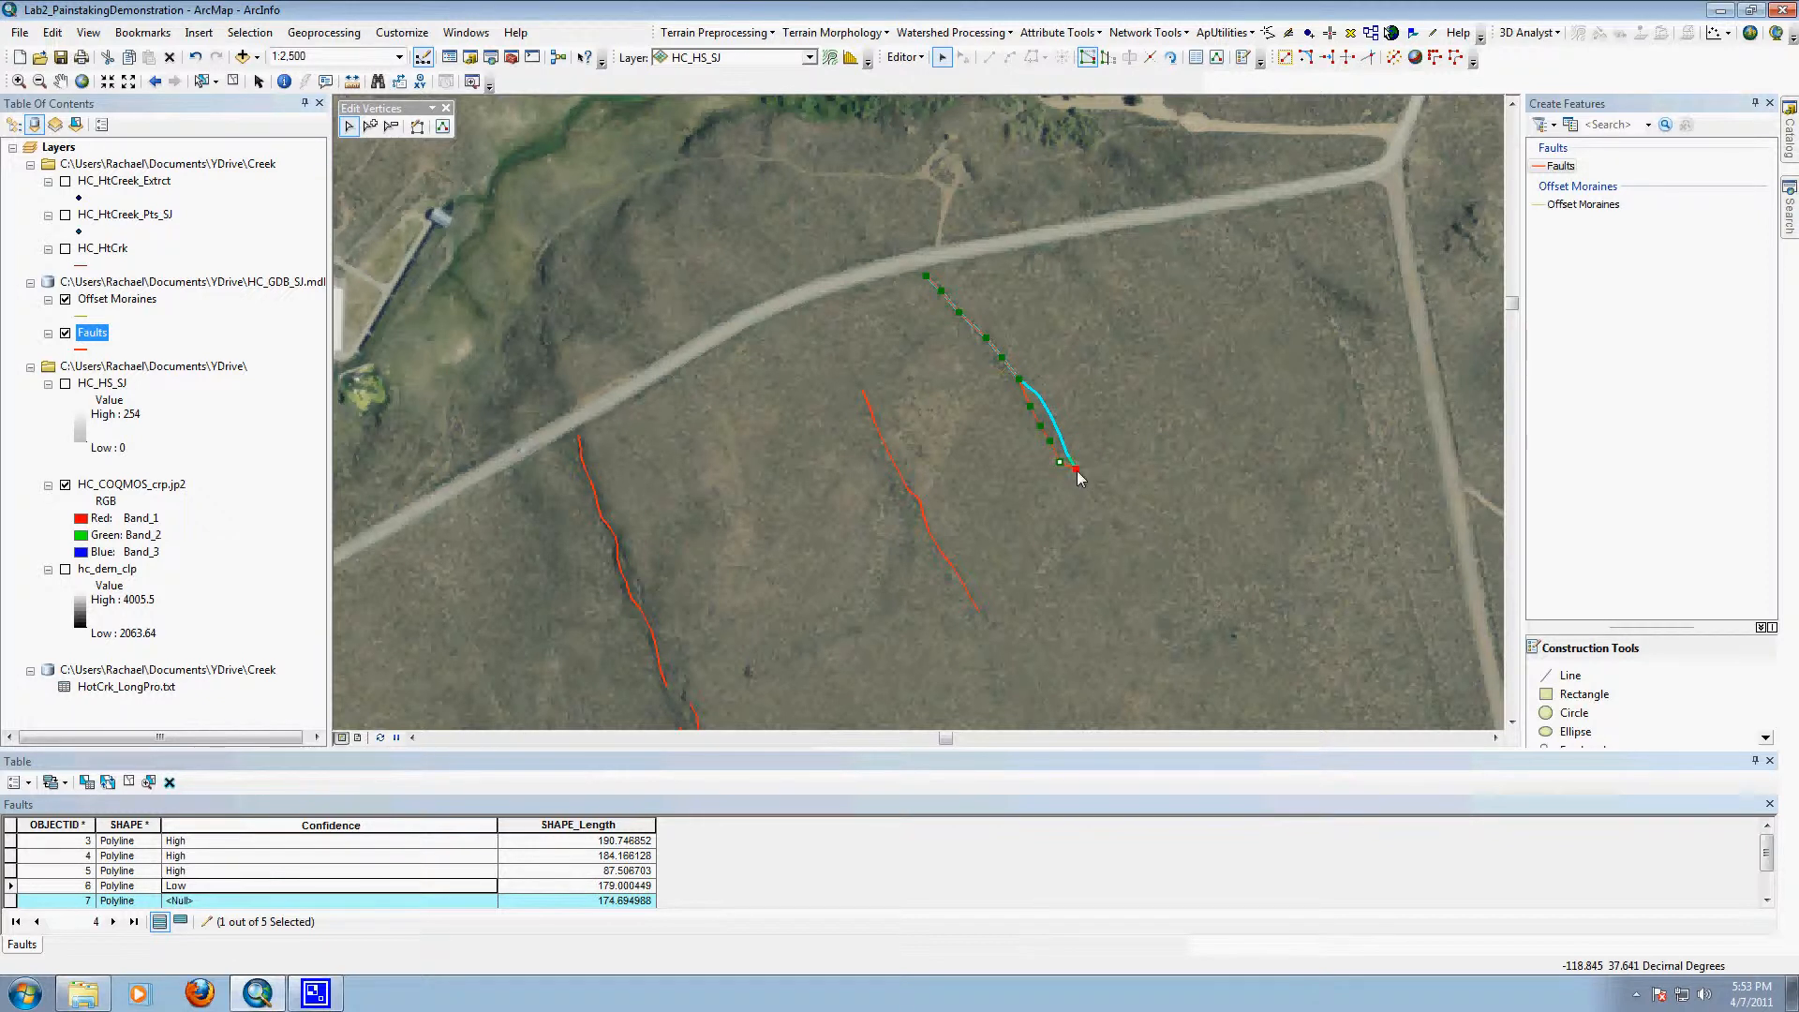
{"action": "right_click", "coordinate": [1078, 476]}
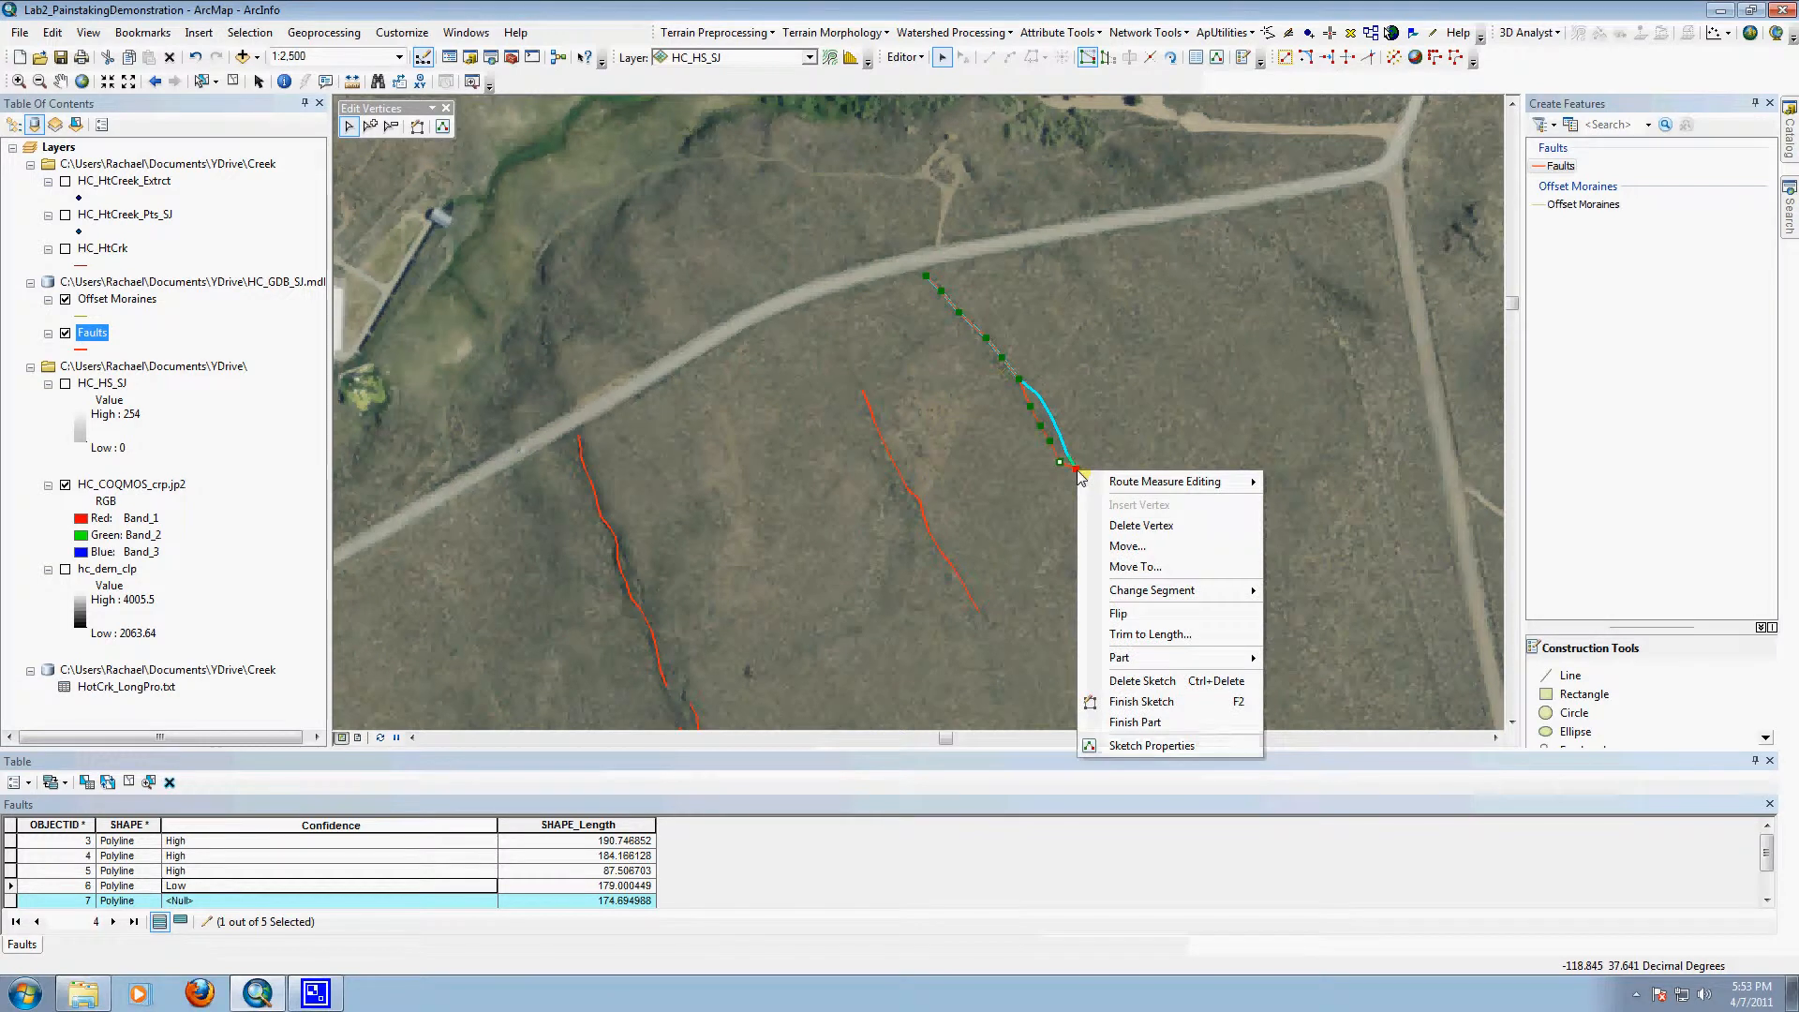
{"action": "left_click", "coordinate": [1107, 526]}
{"action": "left_click", "coordinate": [1094, 406]}
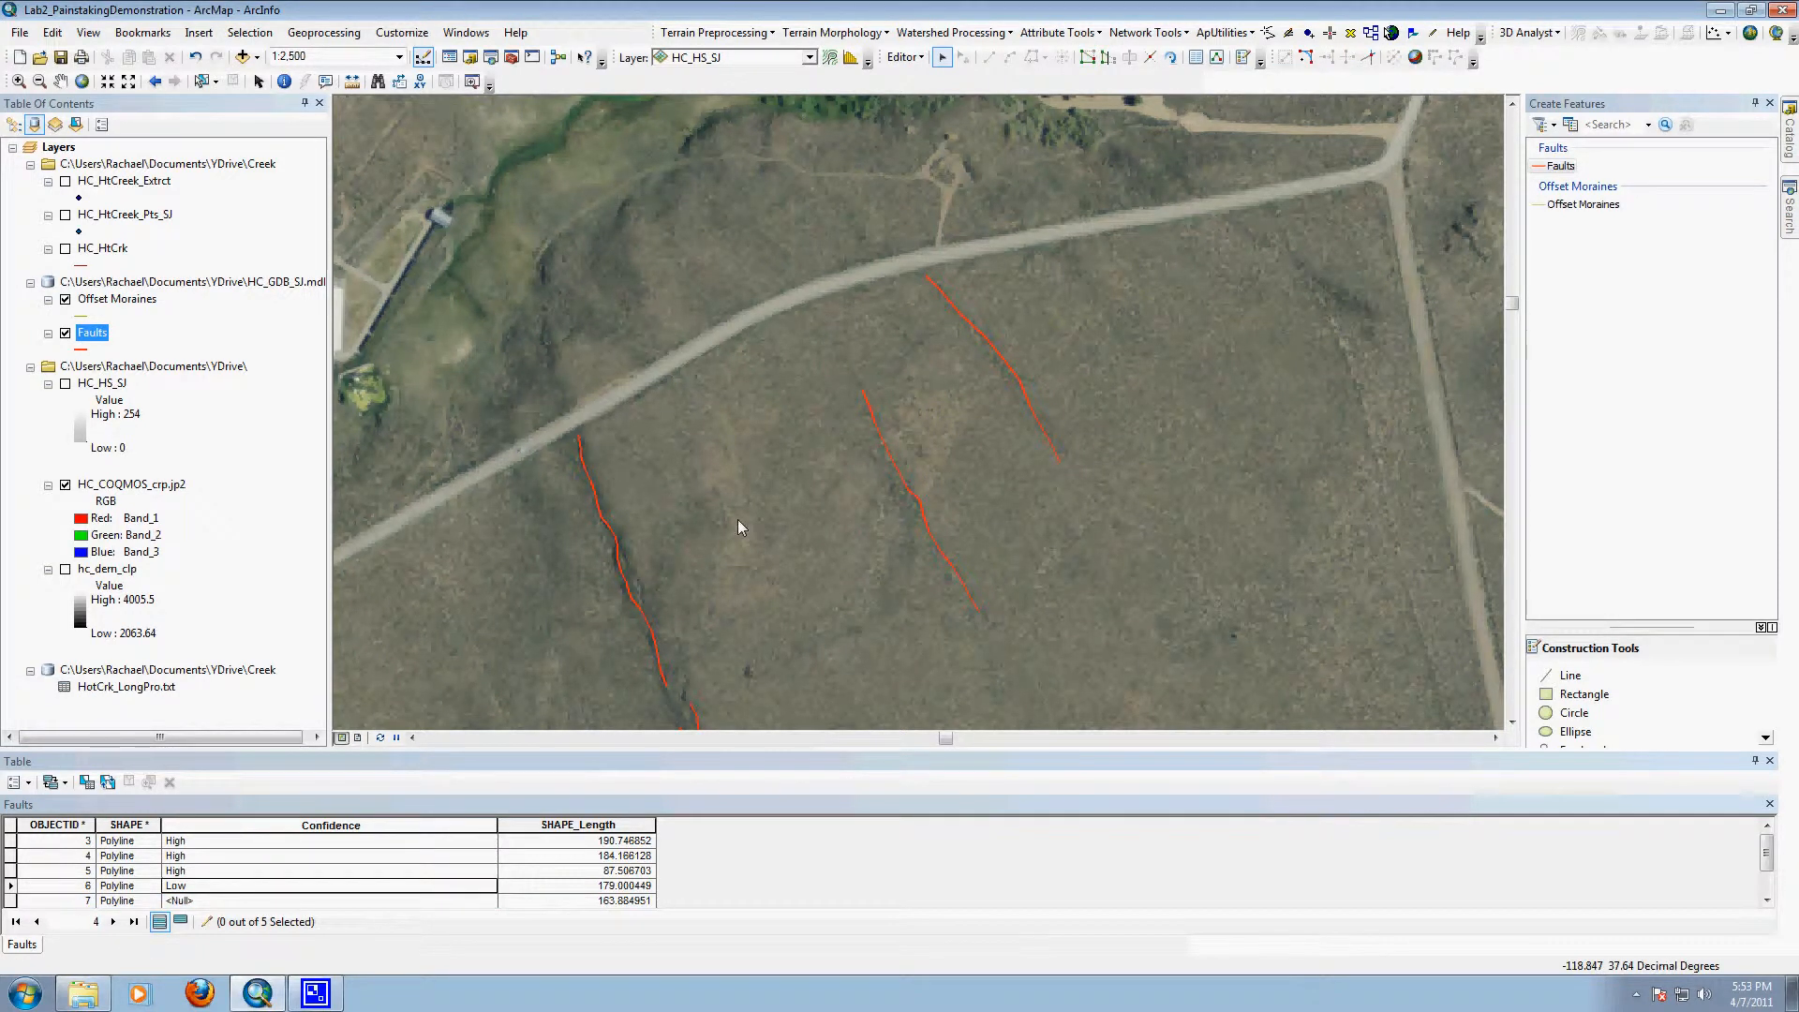
Step: Save the edits, and set the Confidence of the reshaped fault line to Mid
{"action": "left_click", "coordinate": [905, 57]}
{"action": "left_click", "coordinate": [923, 120]}
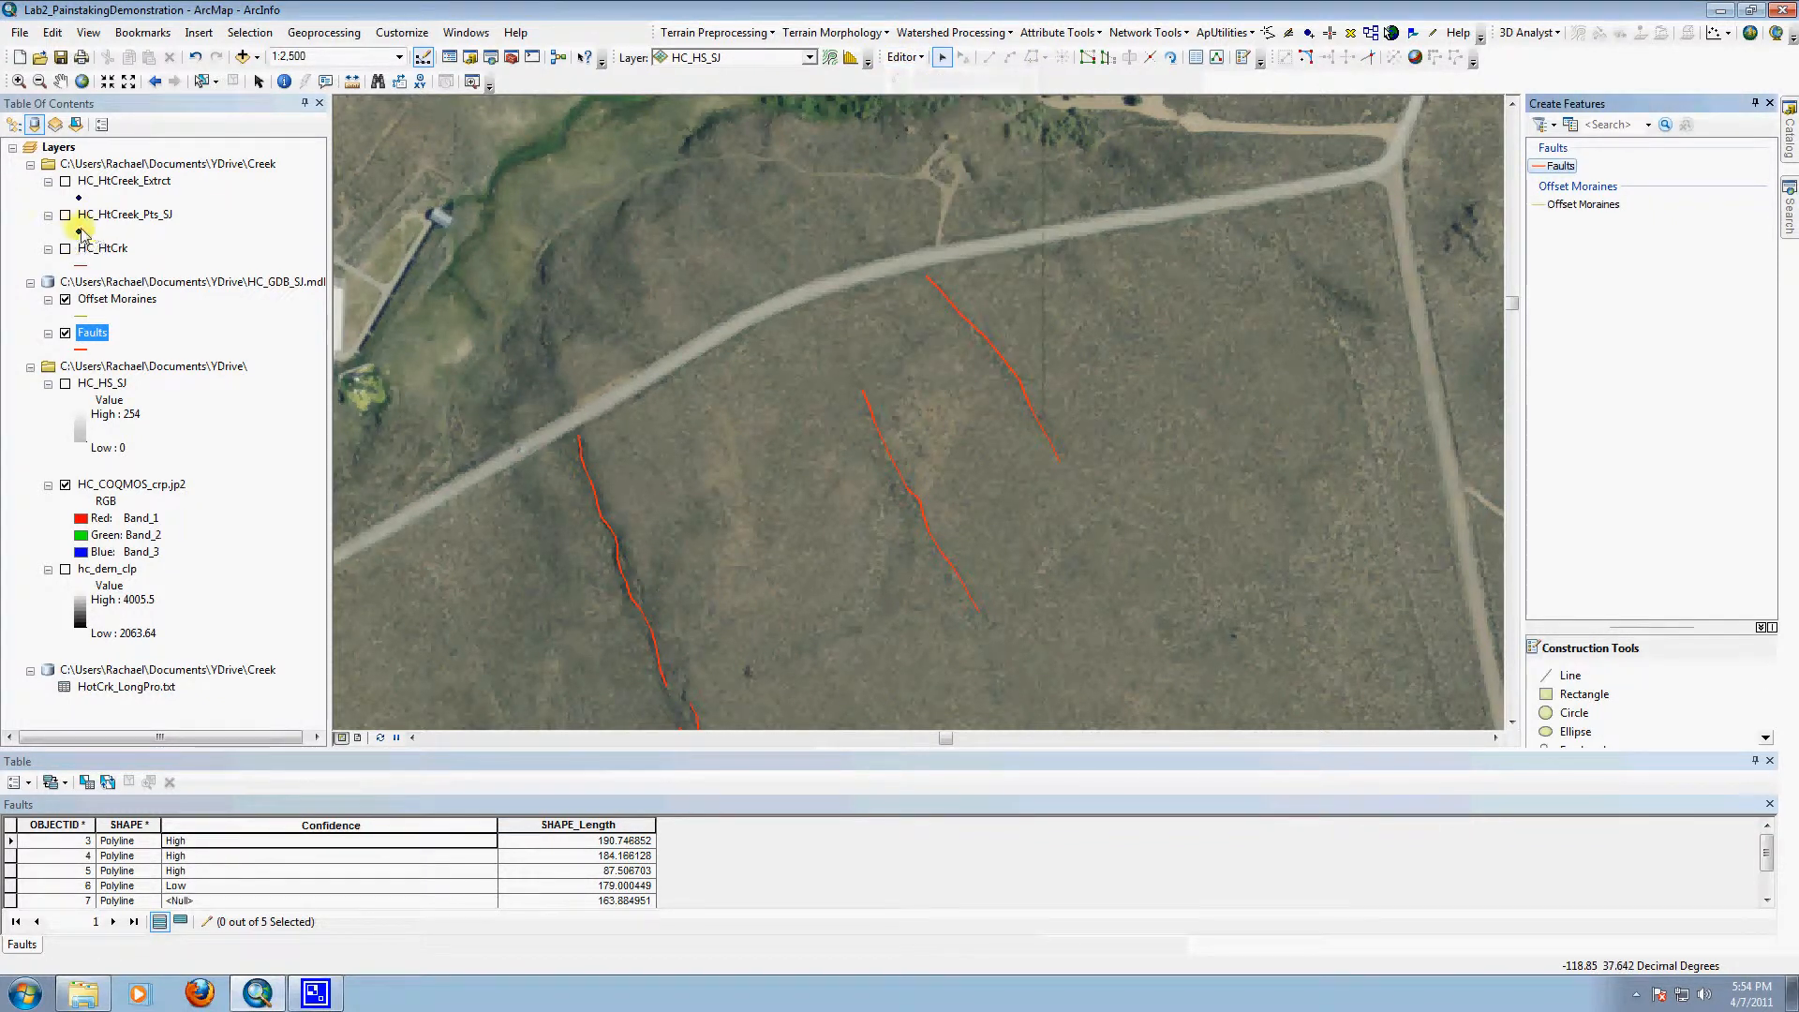
{"action": "right_click", "coordinate": [86, 335]}
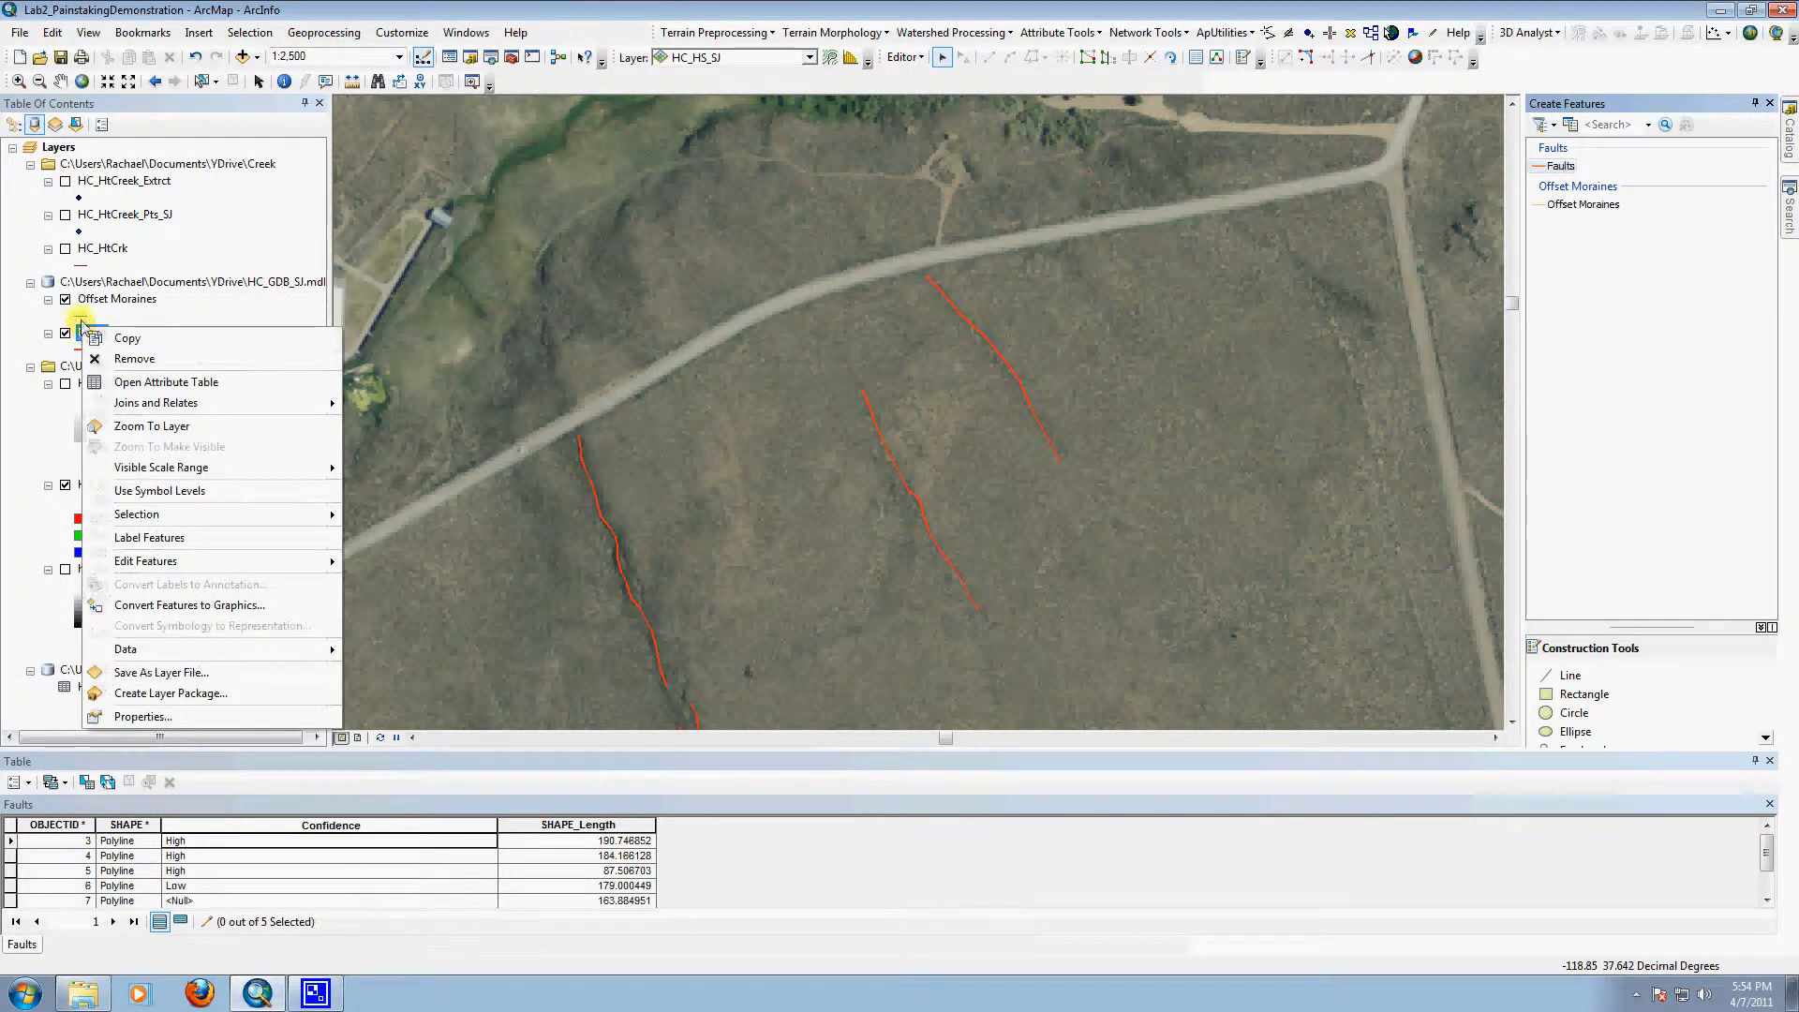
{"action": "left_click", "coordinate": [192, 901]}
{"action": "type", "text": "Mid"}
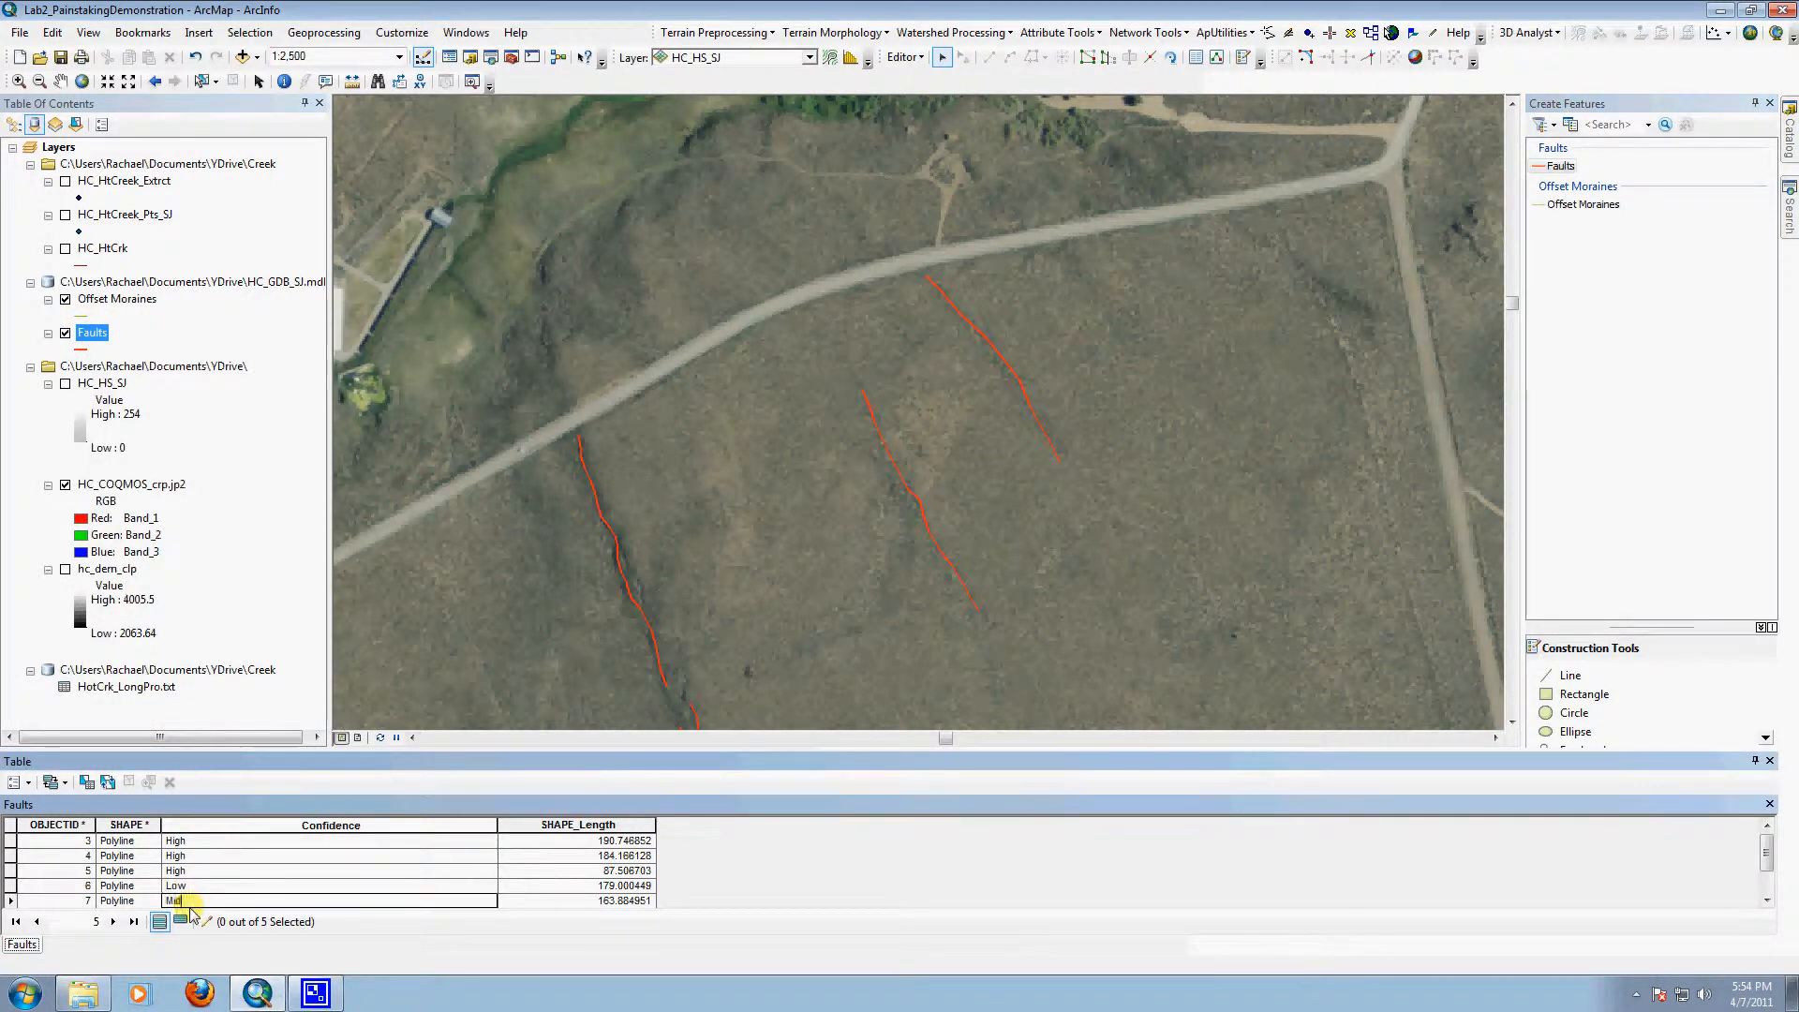
{"action": "left_click", "coordinate": [248, 428]}
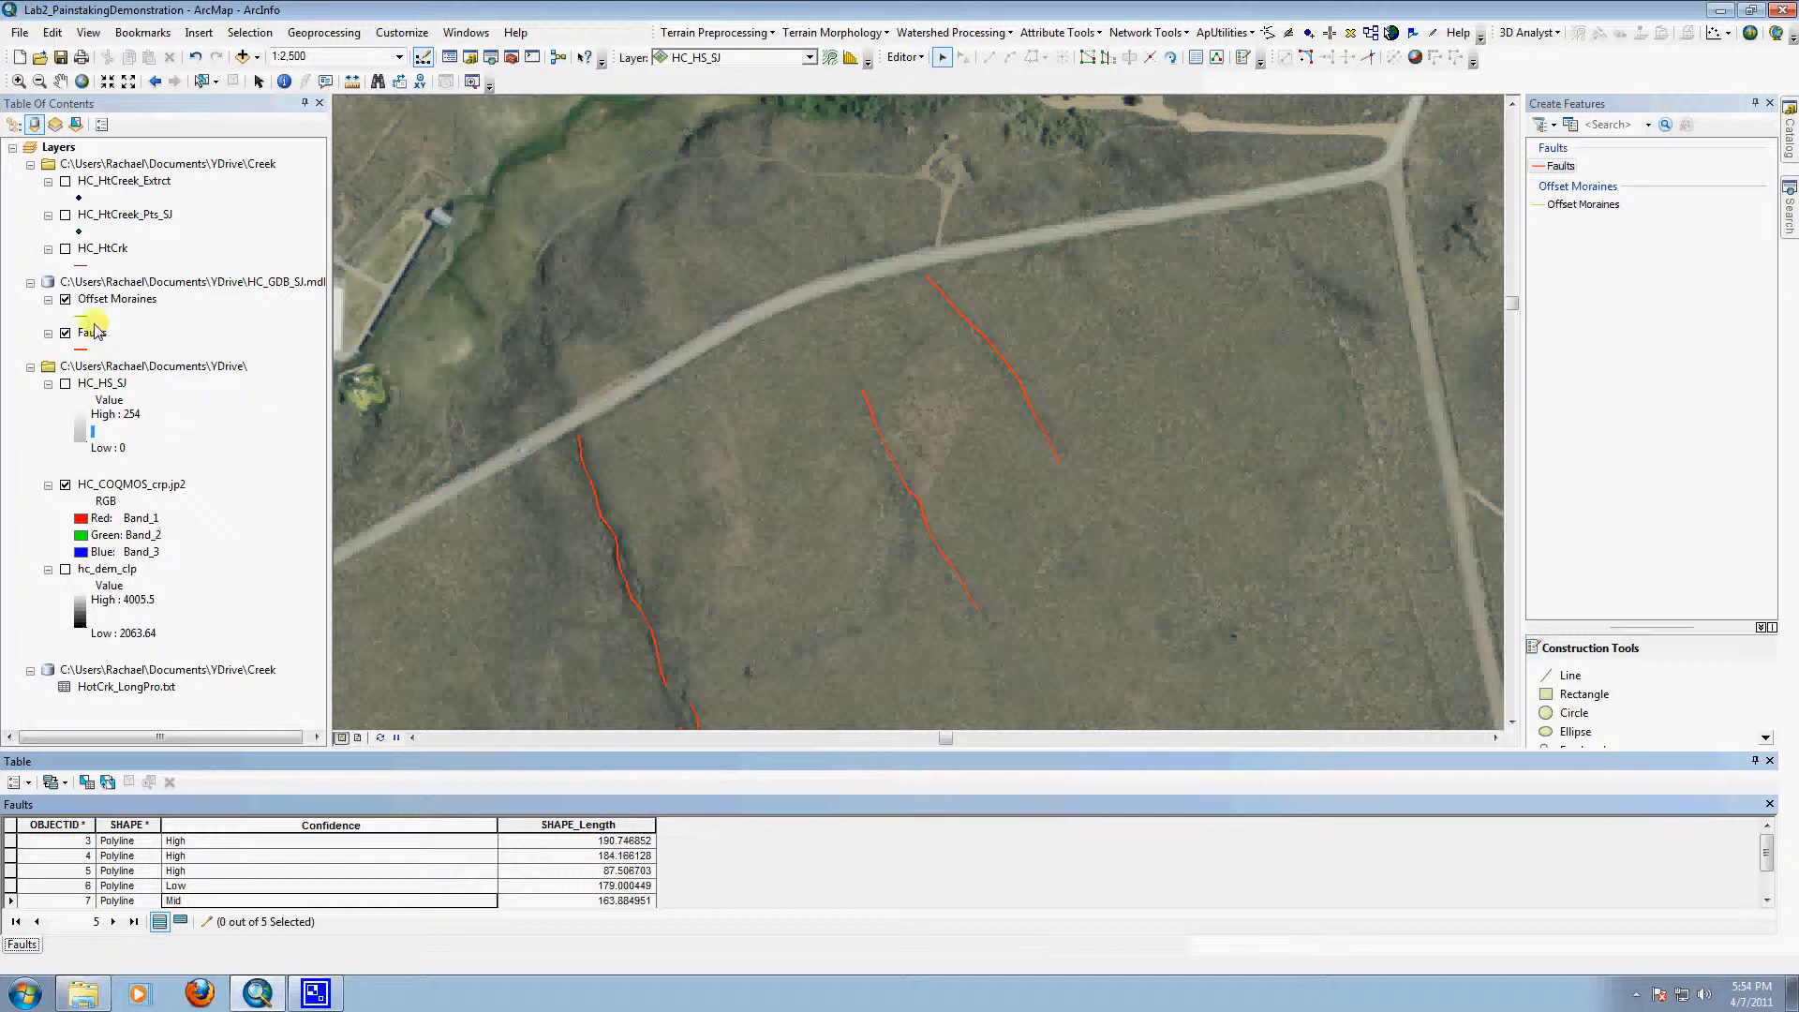
Step: Set the Faults layer's symbology to unique values of the Confidence field and add all its values
{"action": "right_click", "coordinate": [94, 336]}
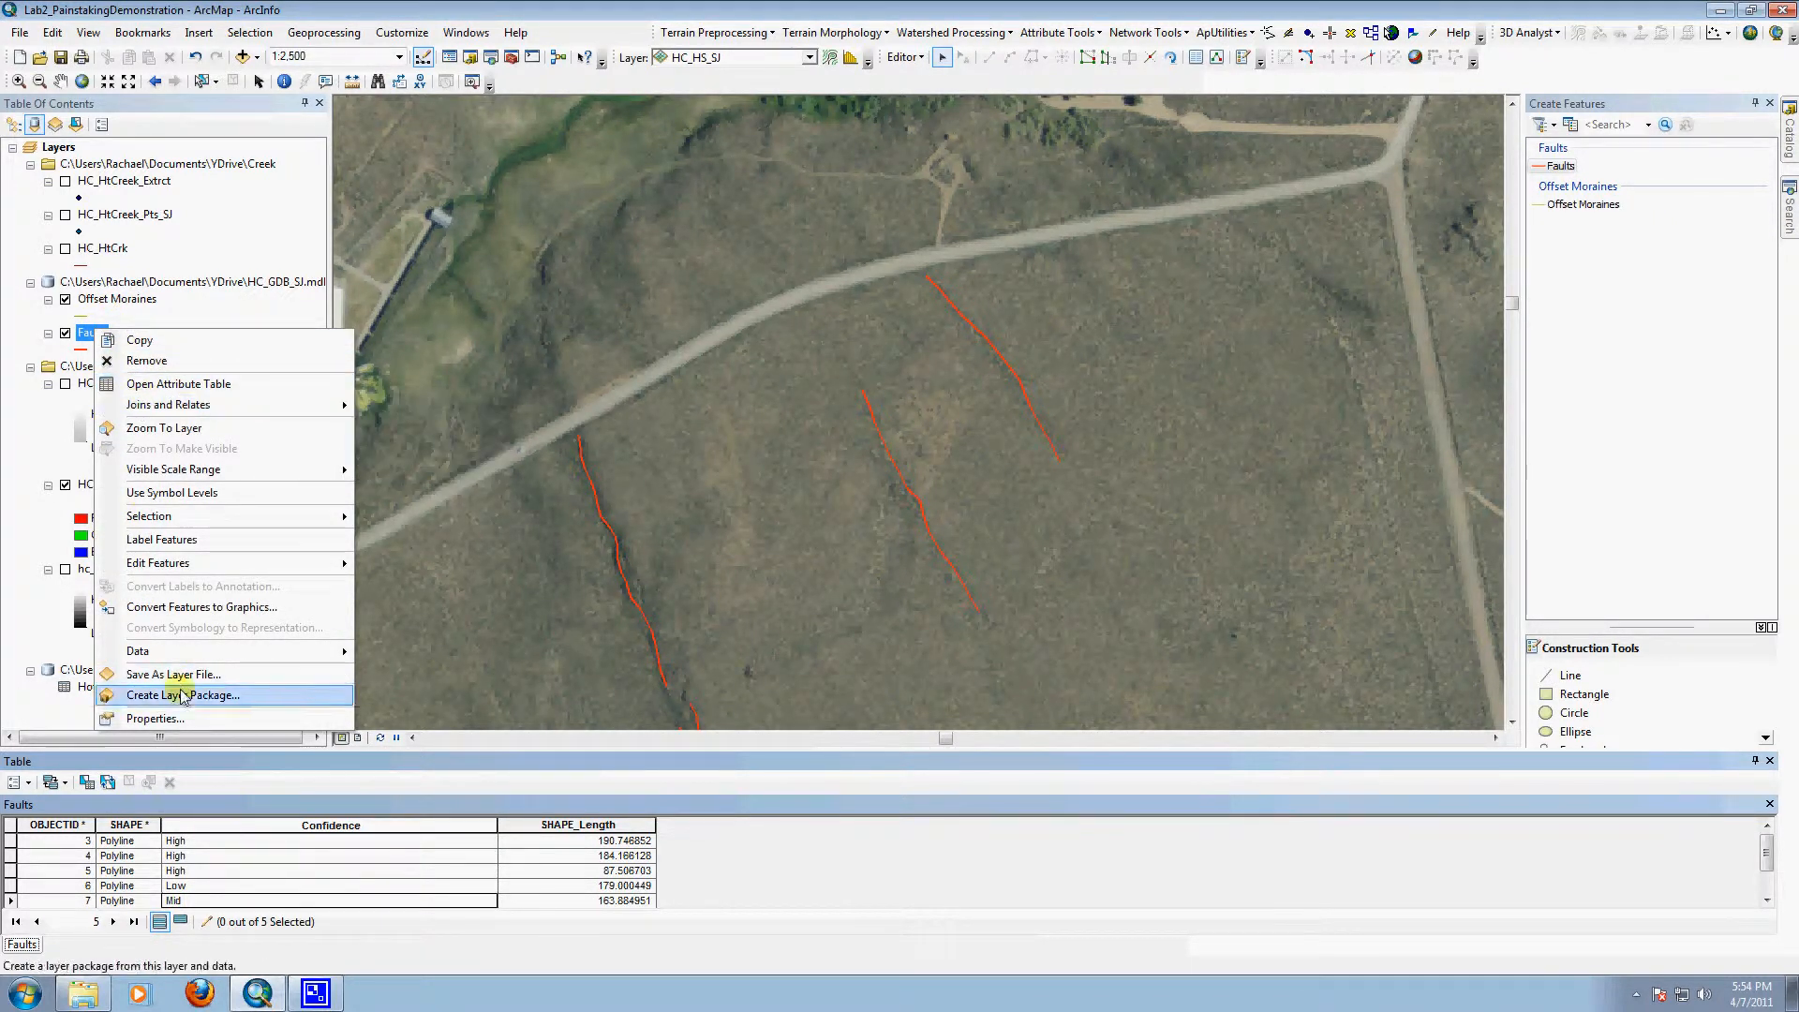
{"action": "left_click", "coordinate": [192, 719]}
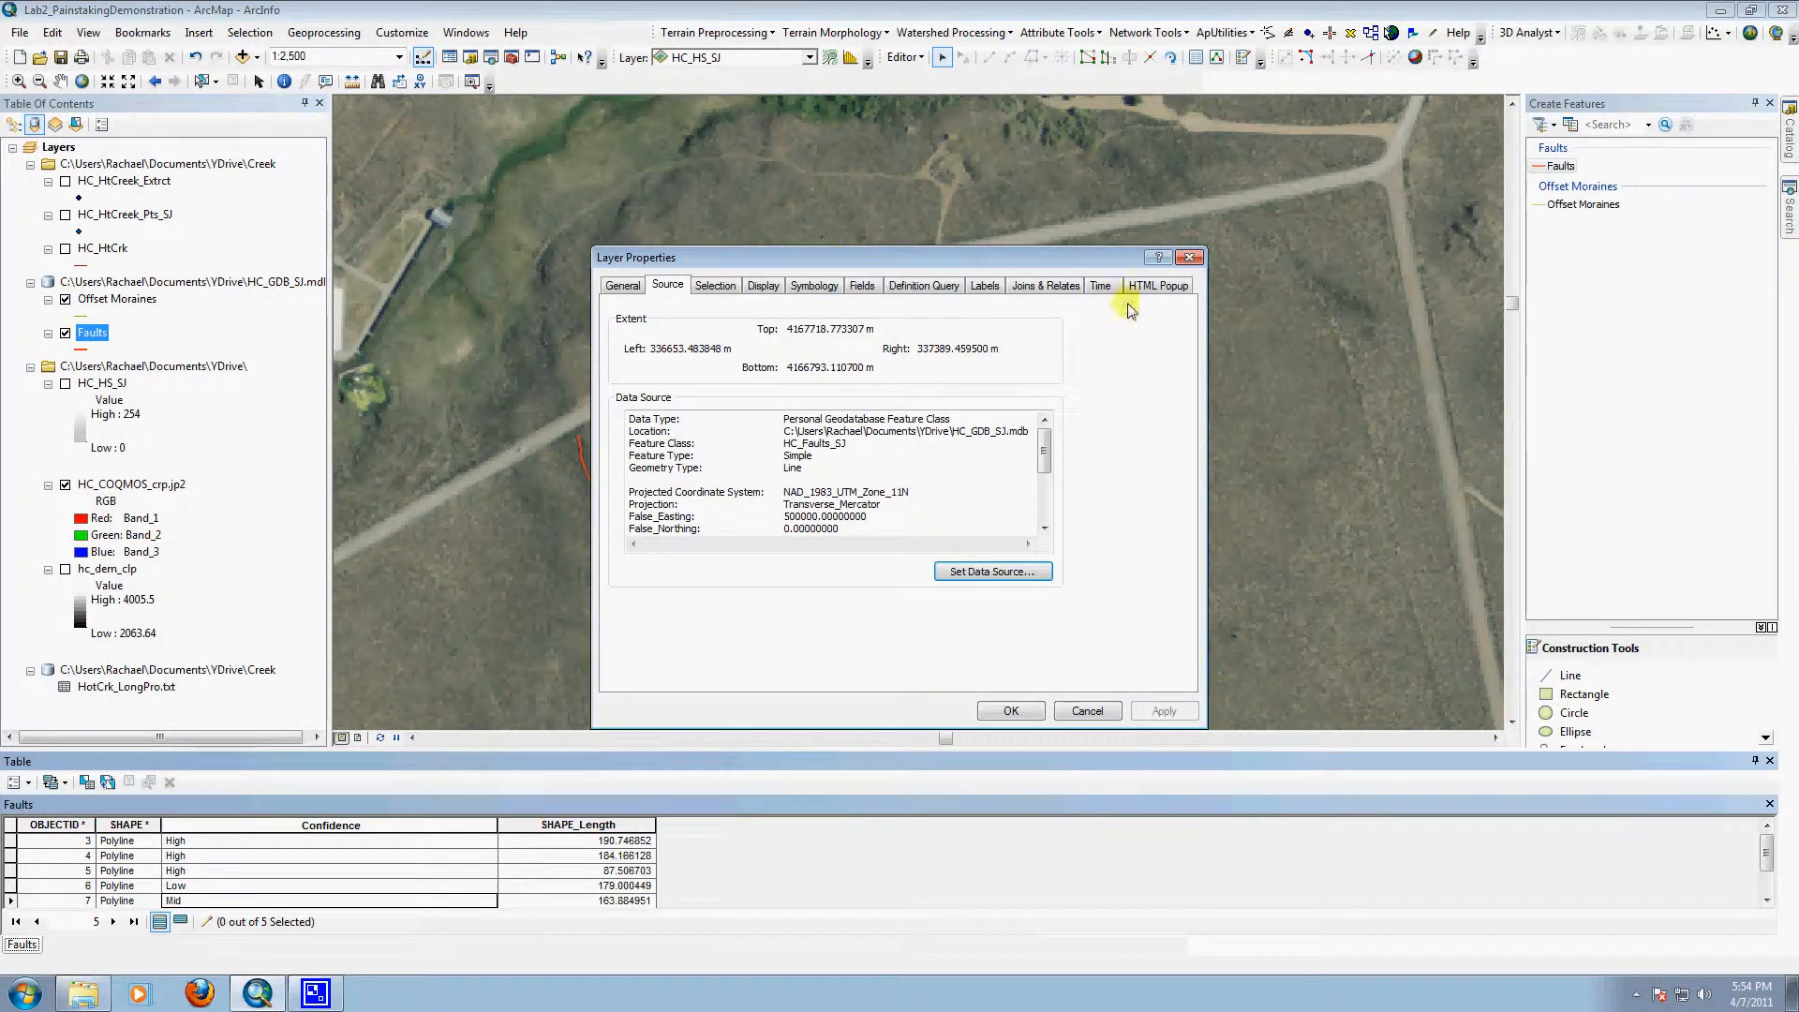
{"action": "left_click", "coordinate": [764, 285]}
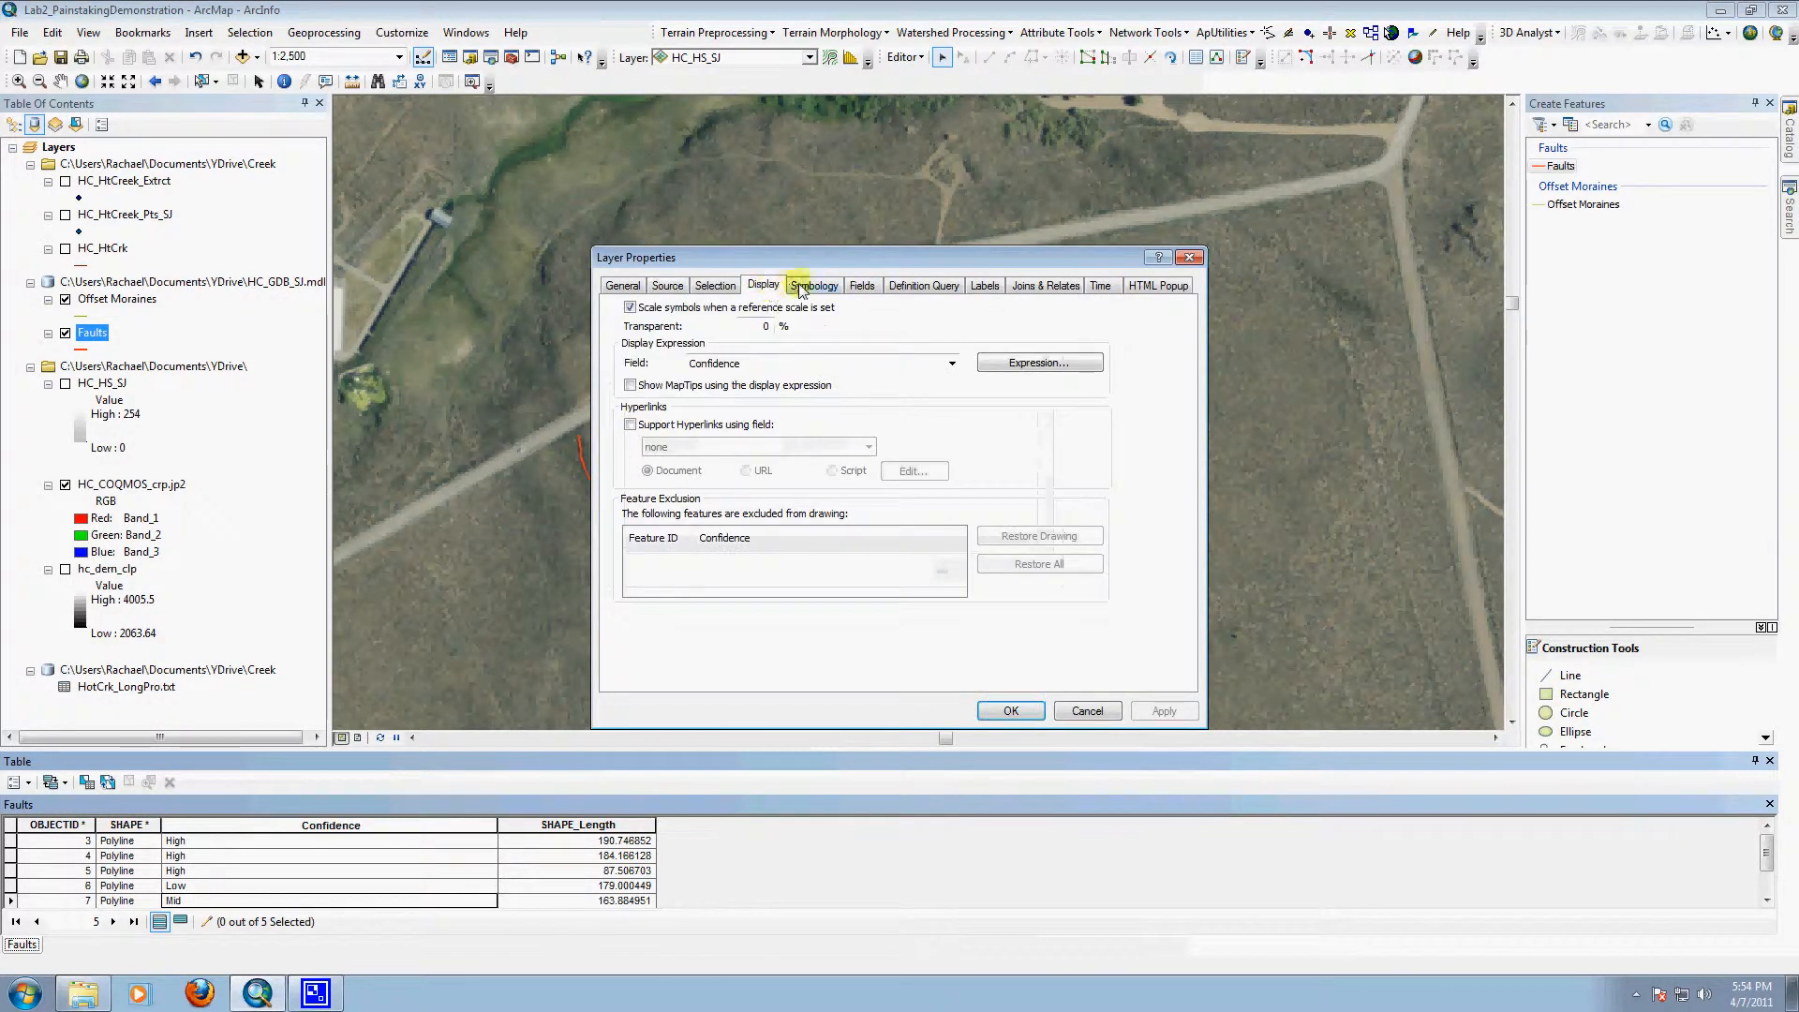
{"action": "left_click", "coordinate": [811, 285]}
{"action": "left_click", "coordinate": [627, 350]}
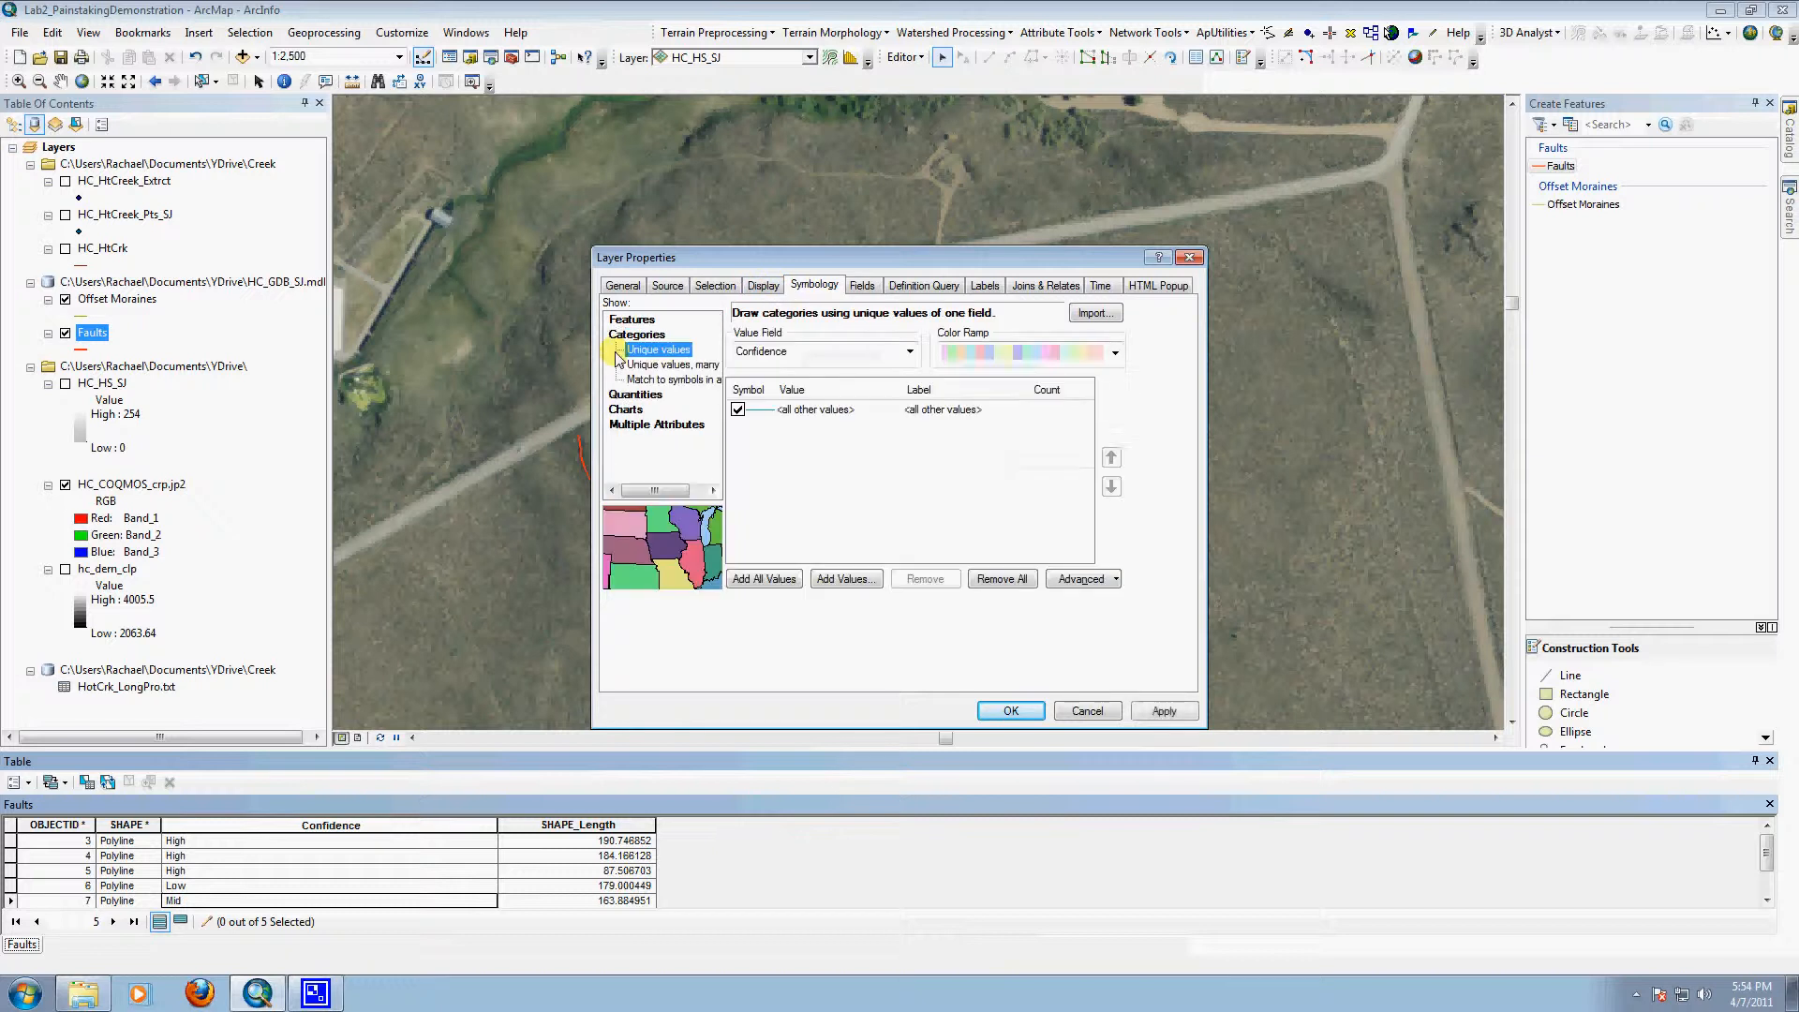
{"action": "left_click", "coordinate": [845, 352]}
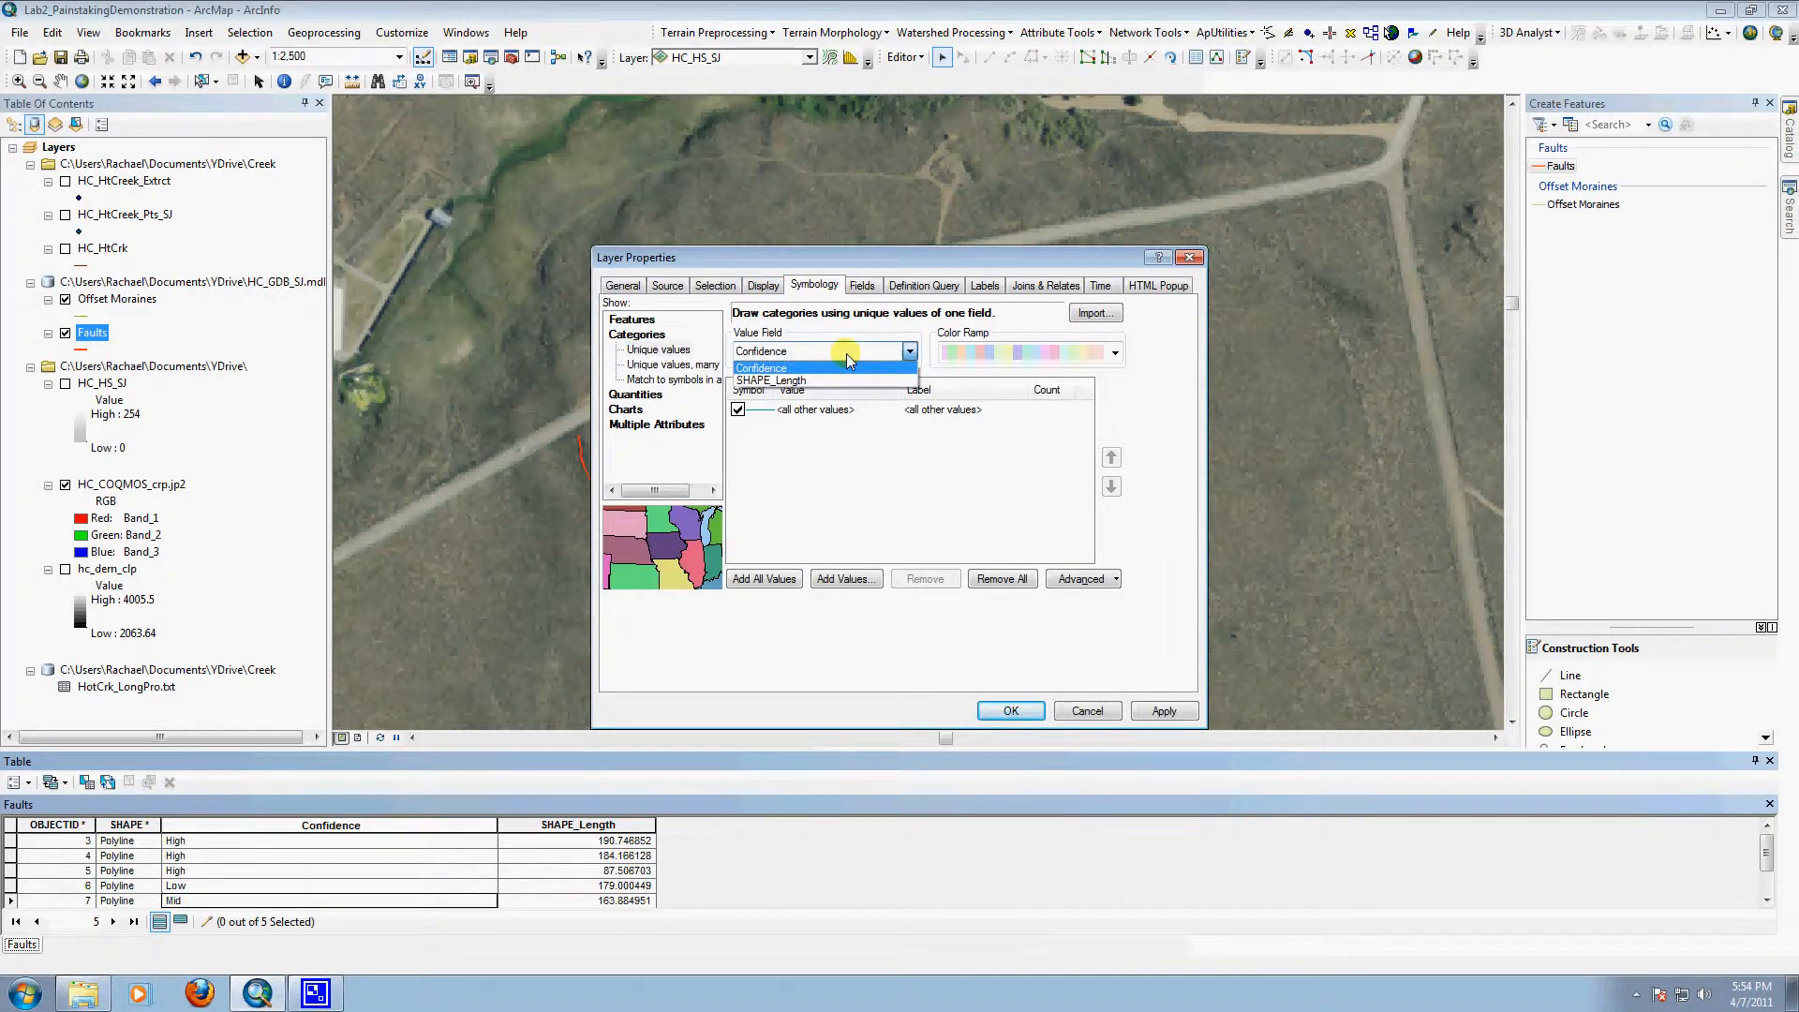
{"action": "left_click", "coordinate": [846, 352]}
{"action": "left_click", "coordinate": [783, 585]}
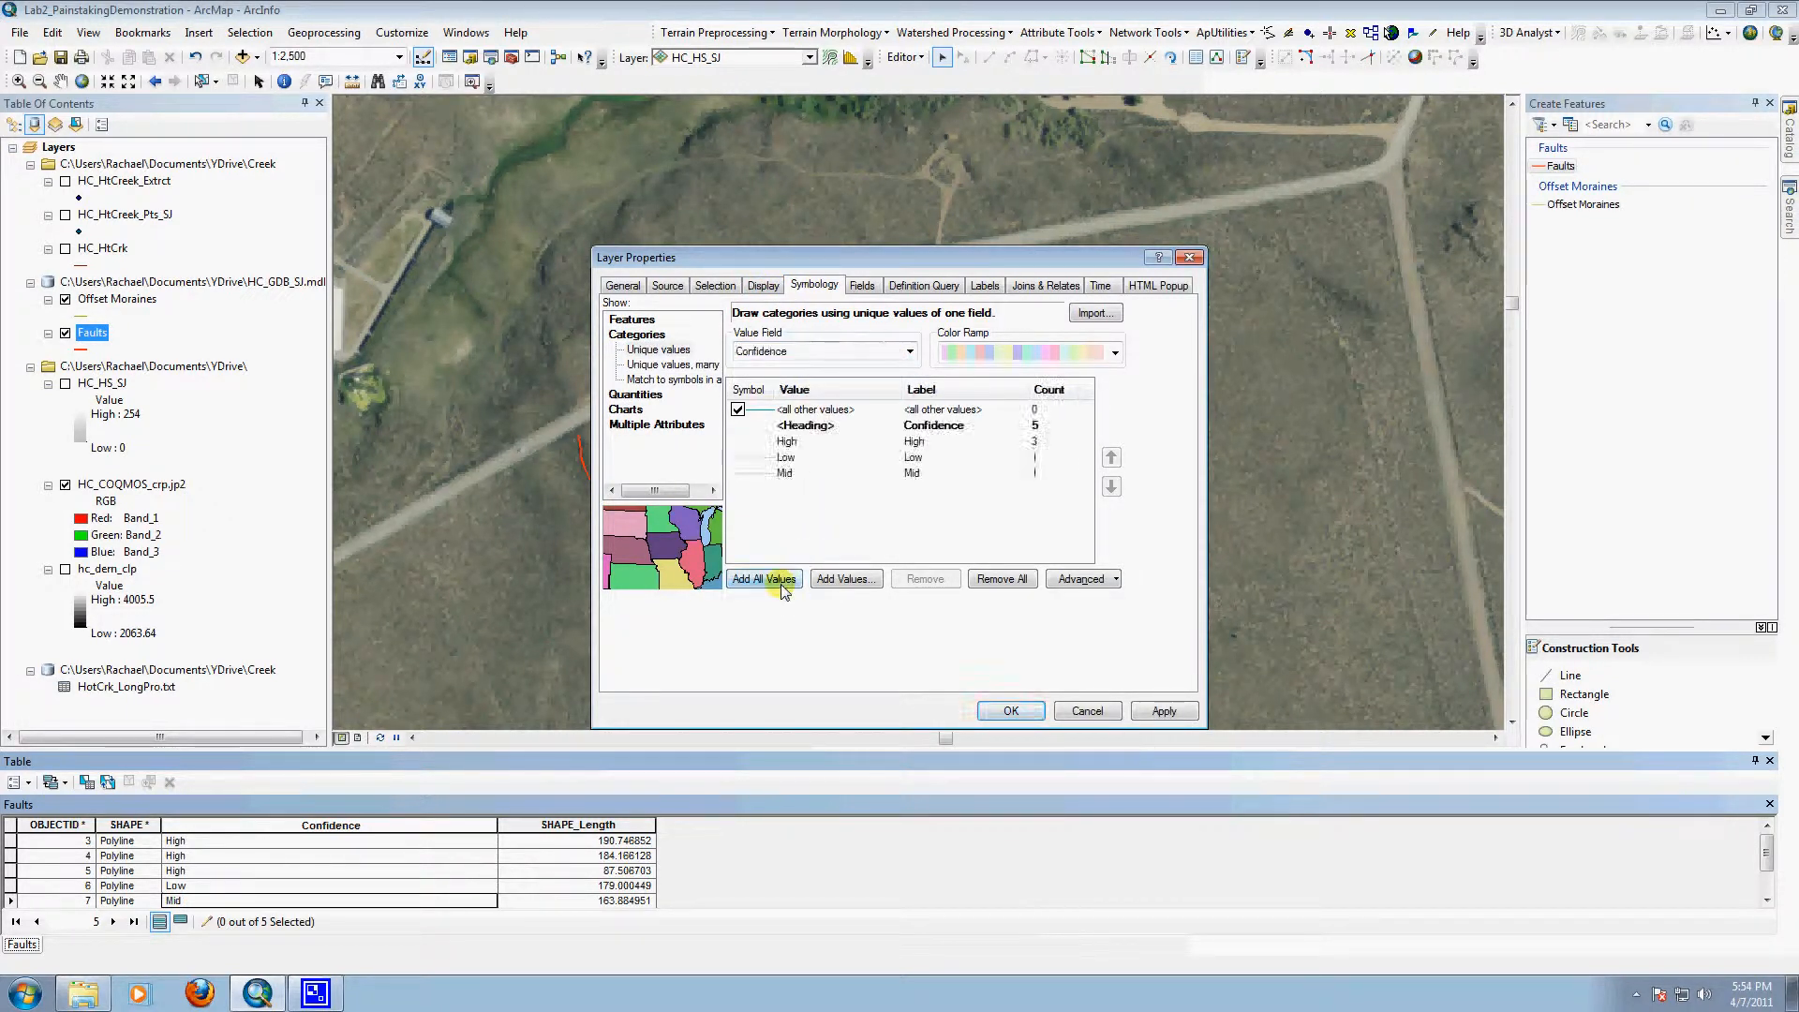
Step: Give the High confidence value the Highway Ramp line symbol with a width of 1.5
{"action": "left_click", "coordinate": [769, 442]}
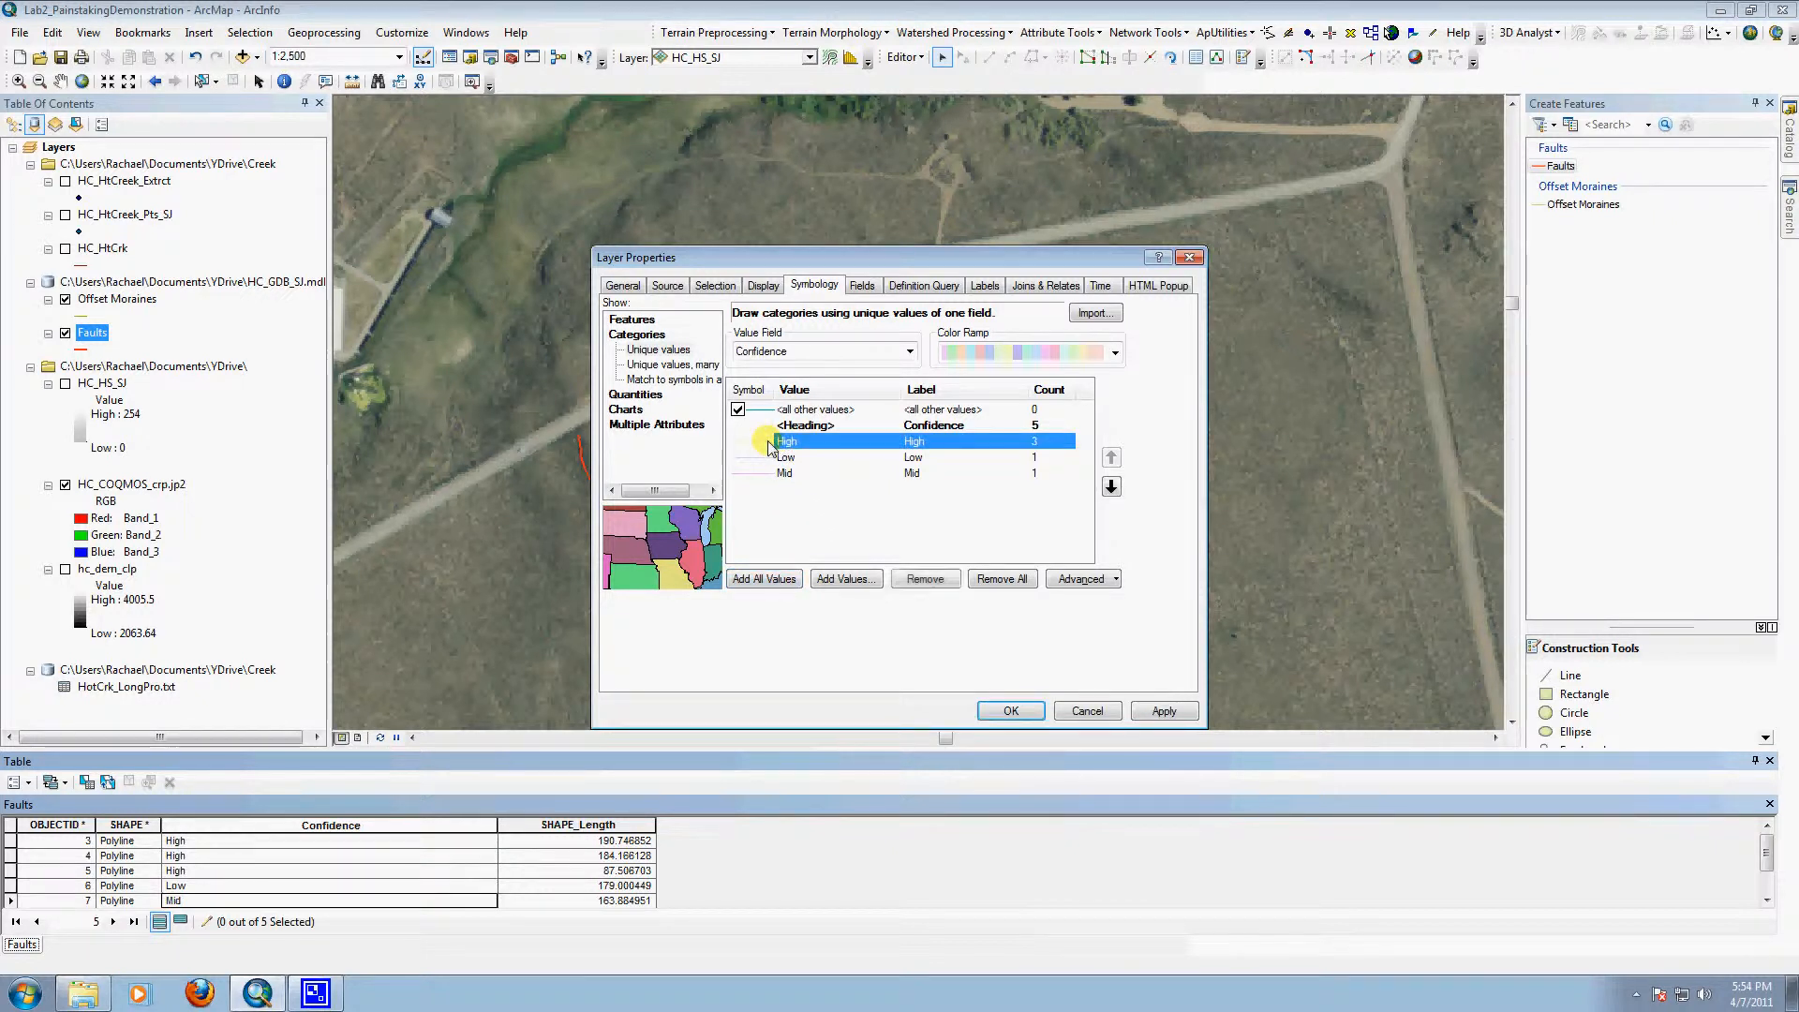
{"action": "right_click", "coordinate": [768, 442]}
{"action": "double_click", "coordinate": [755, 442]}
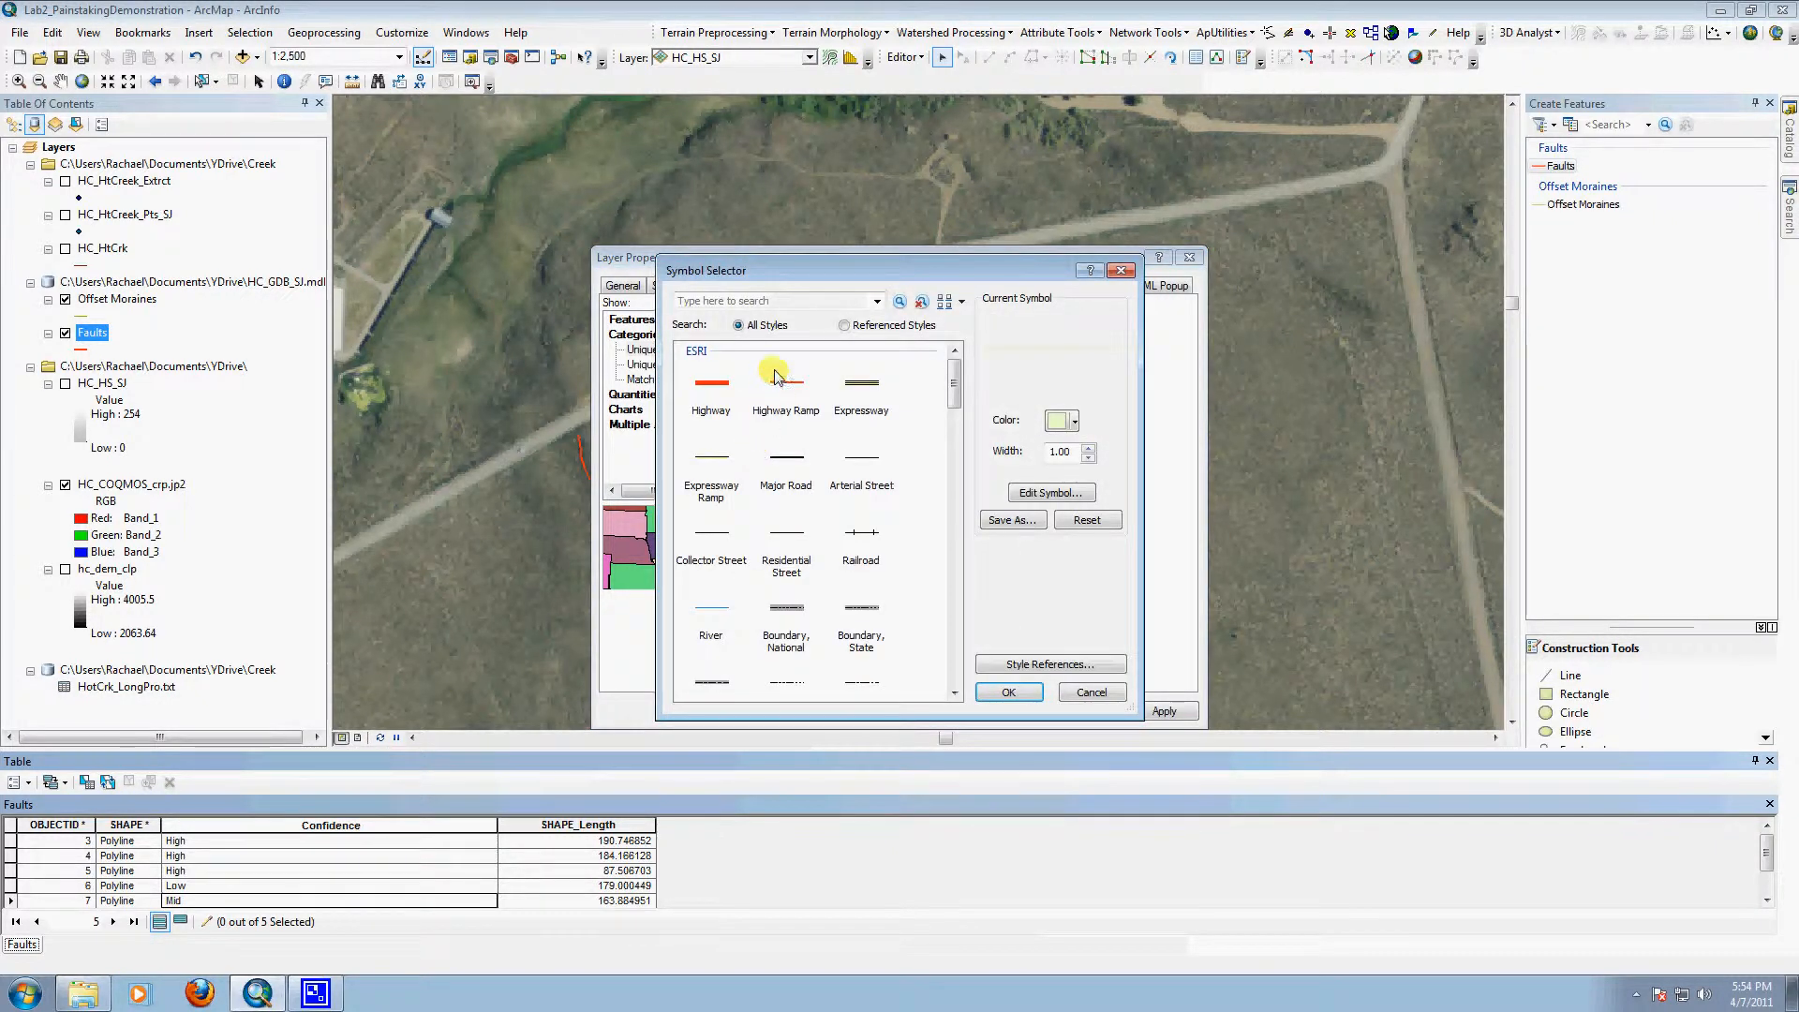
{"action": "left_click", "coordinate": [776, 376]}
{"action": "left_click", "coordinate": [1012, 690]}
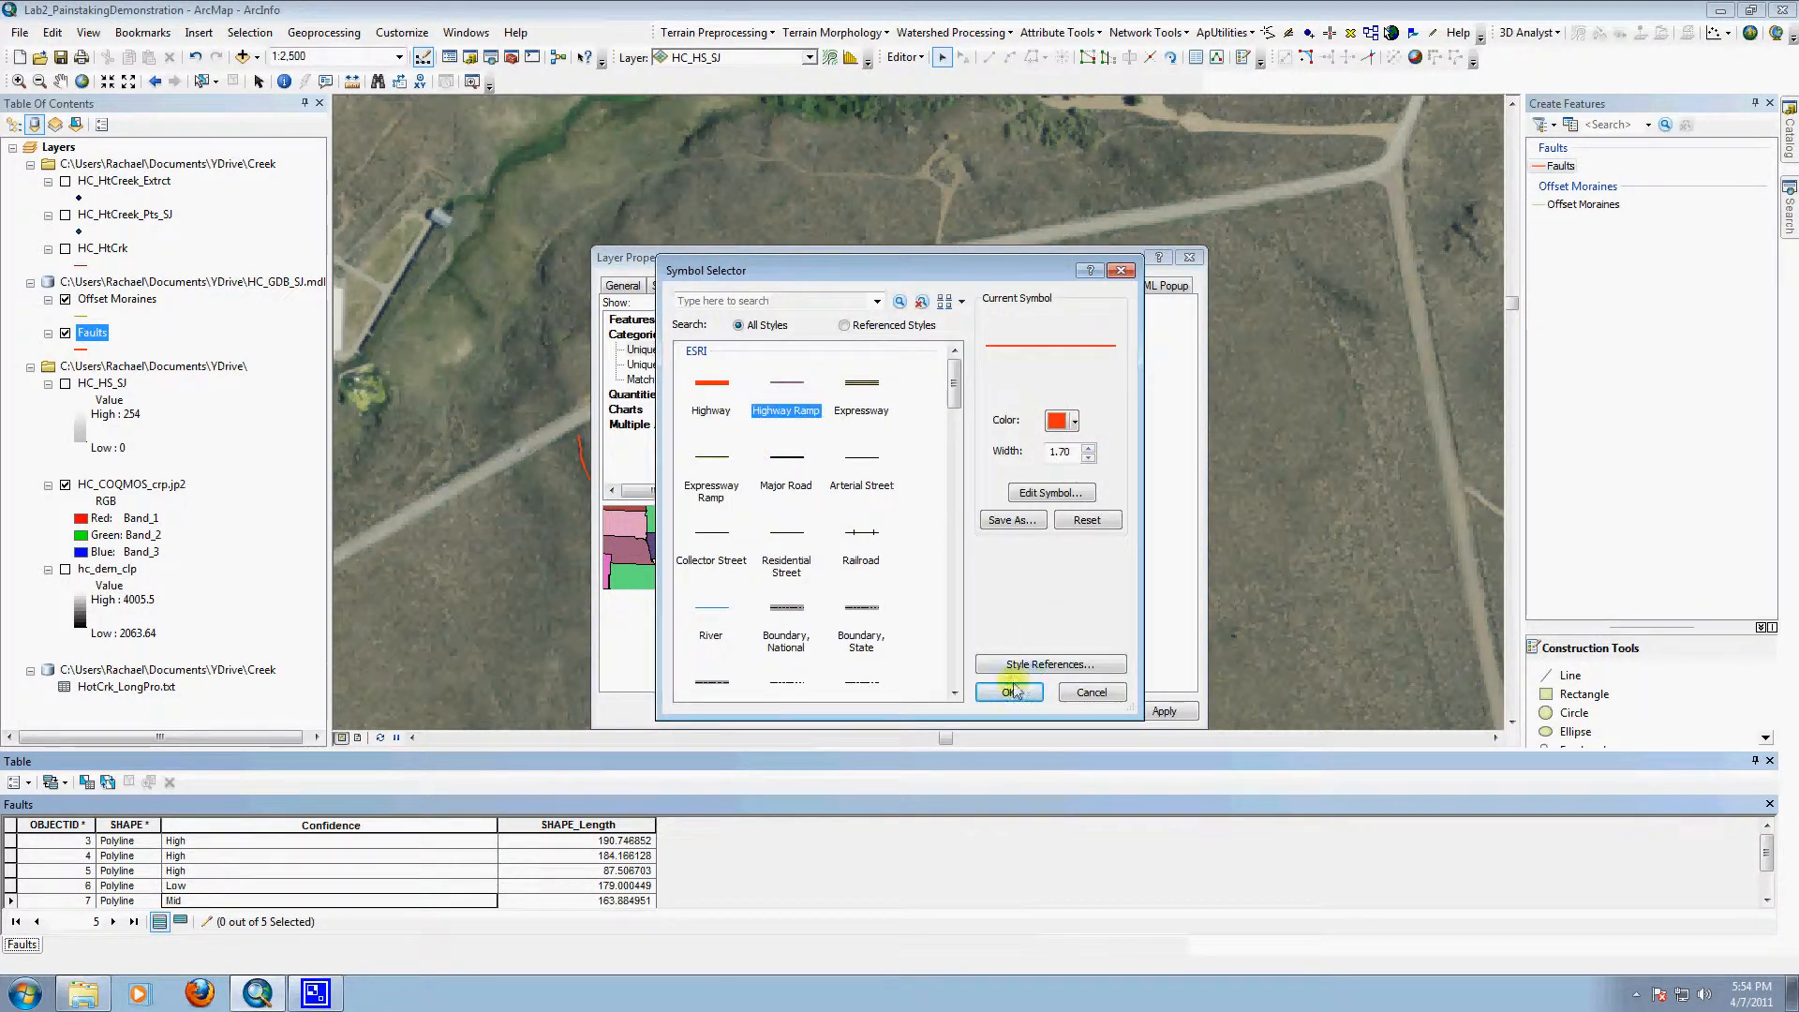
{"action": "left_click", "coordinate": [1061, 453]}
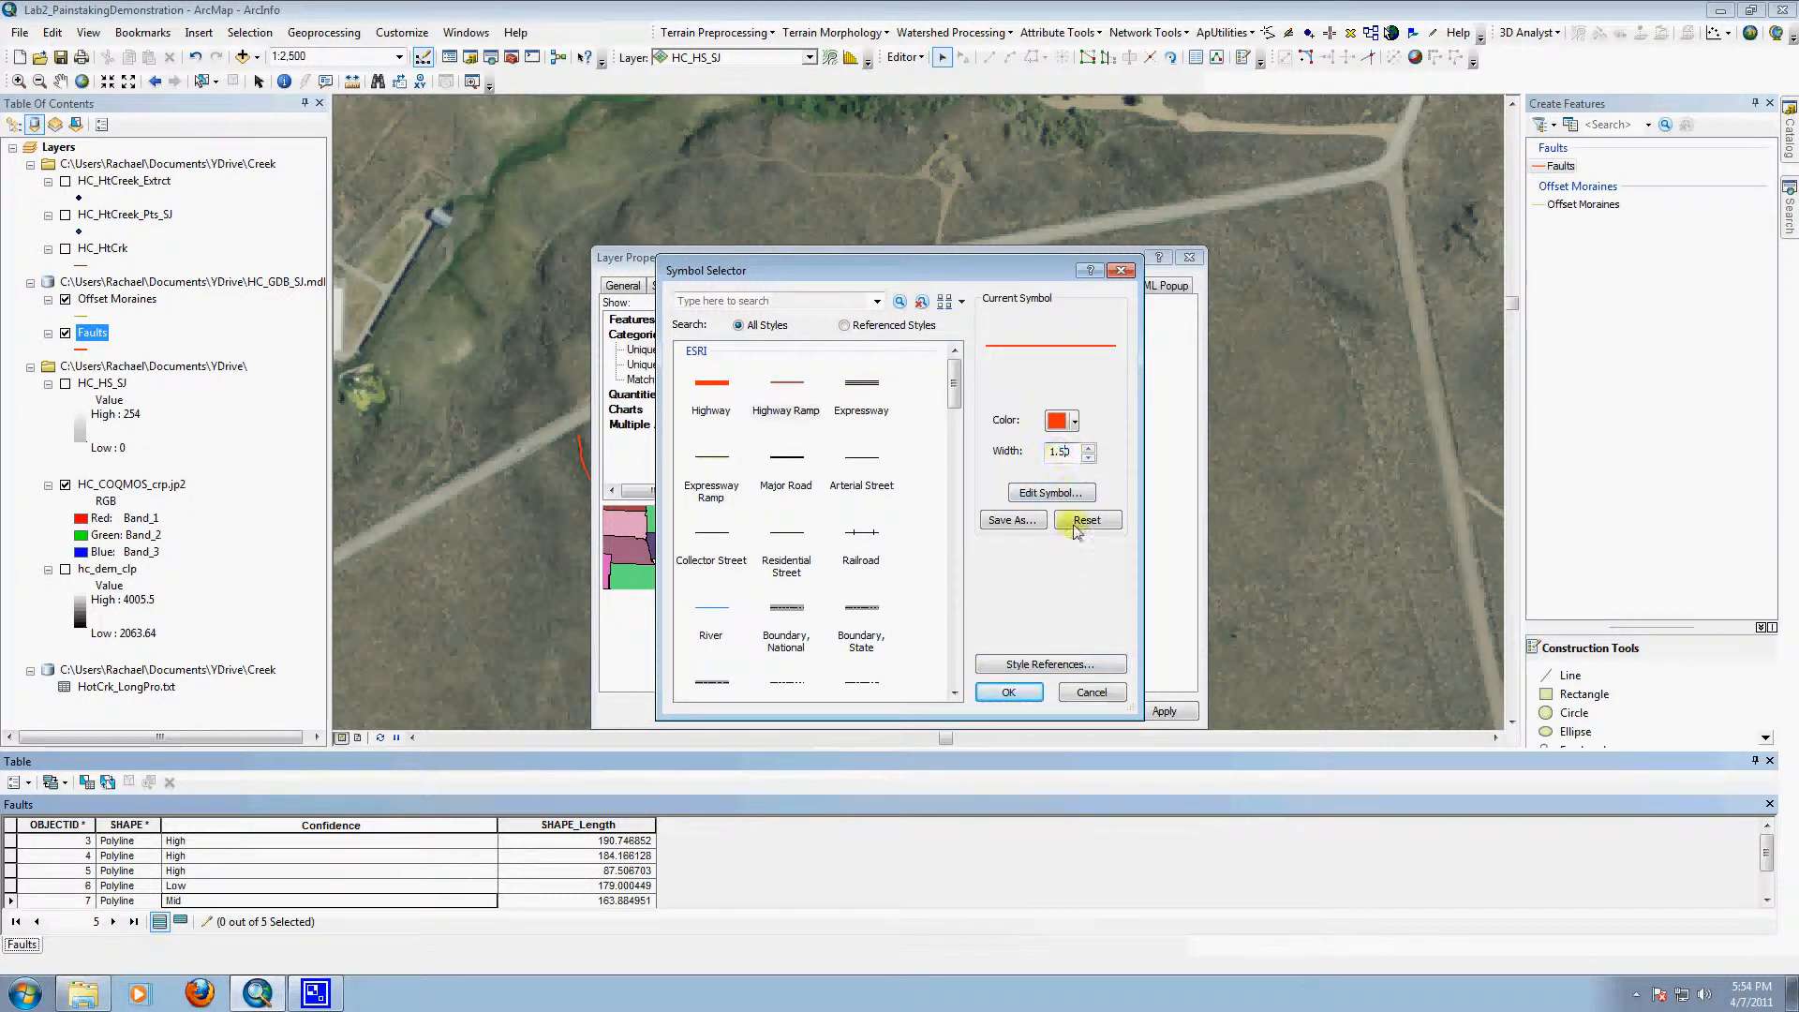
{"action": "left_click", "coordinate": [1029, 693]}
Step: Assign the Boundary, Military Installation line symbol to the Low confidence value
{"action": "double_click", "coordinate": [758, 461]}
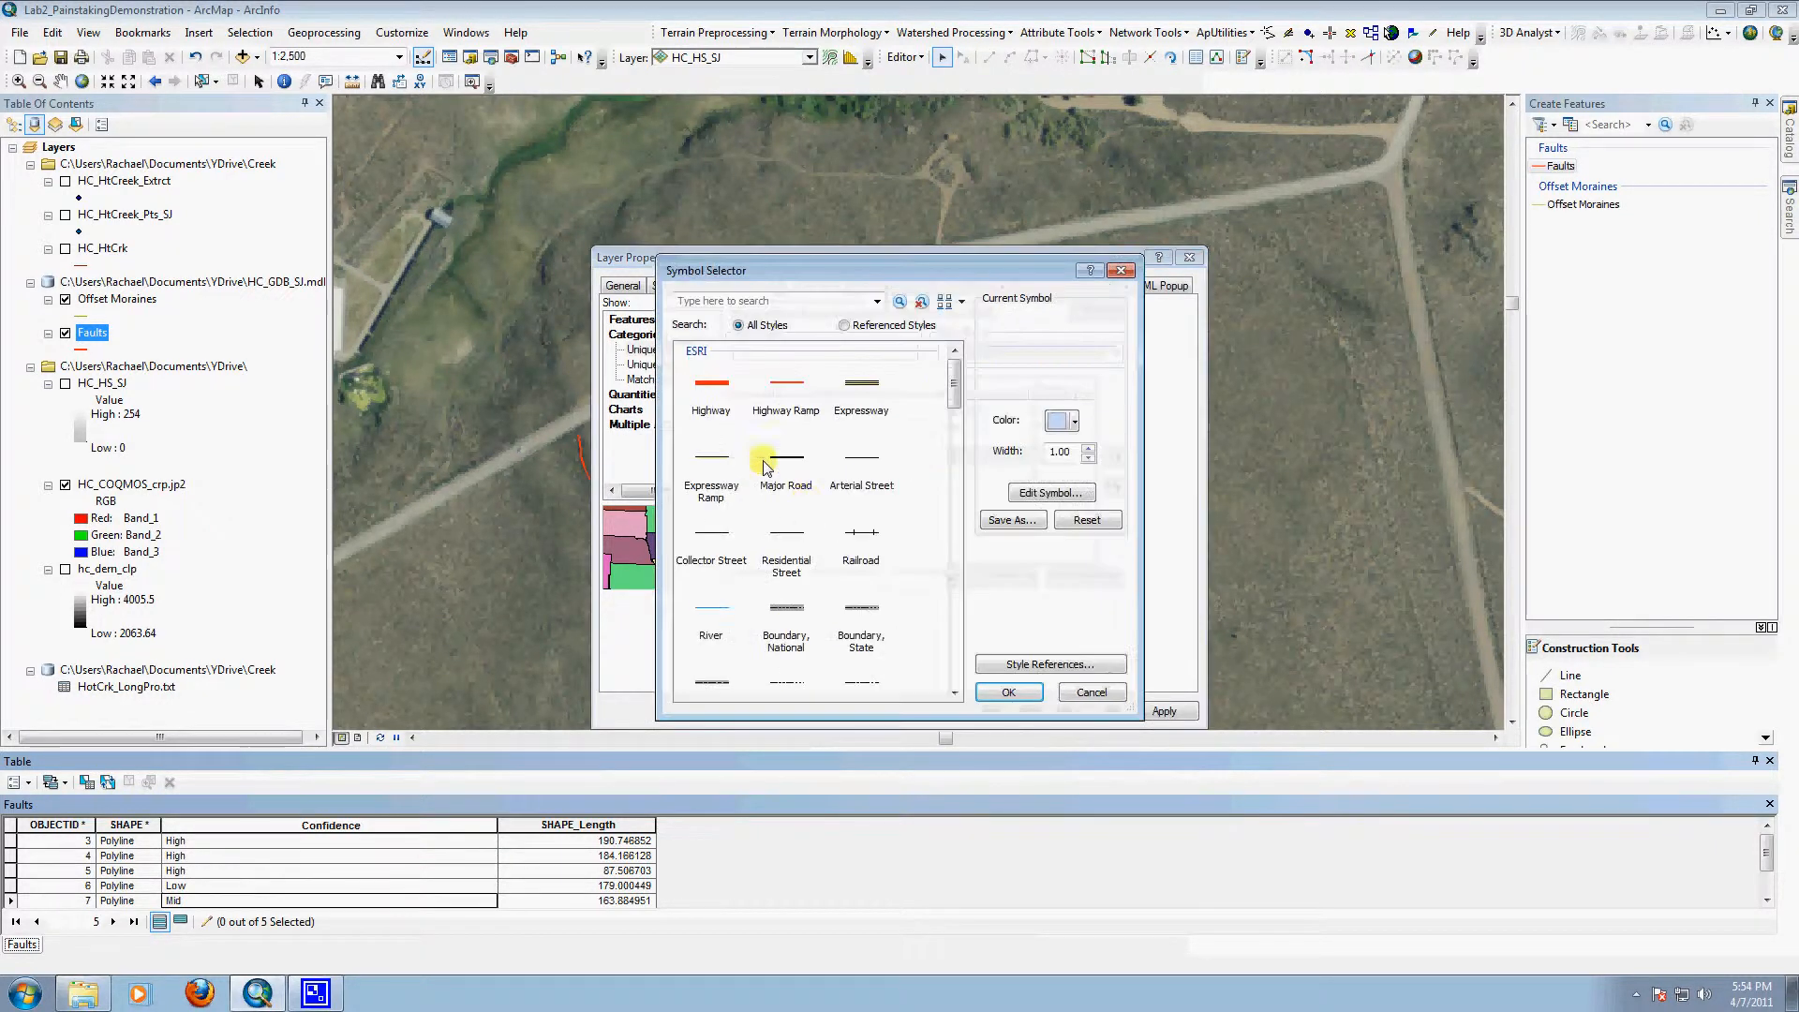
{"action": "left_click", "coordinate": [953, 693]}
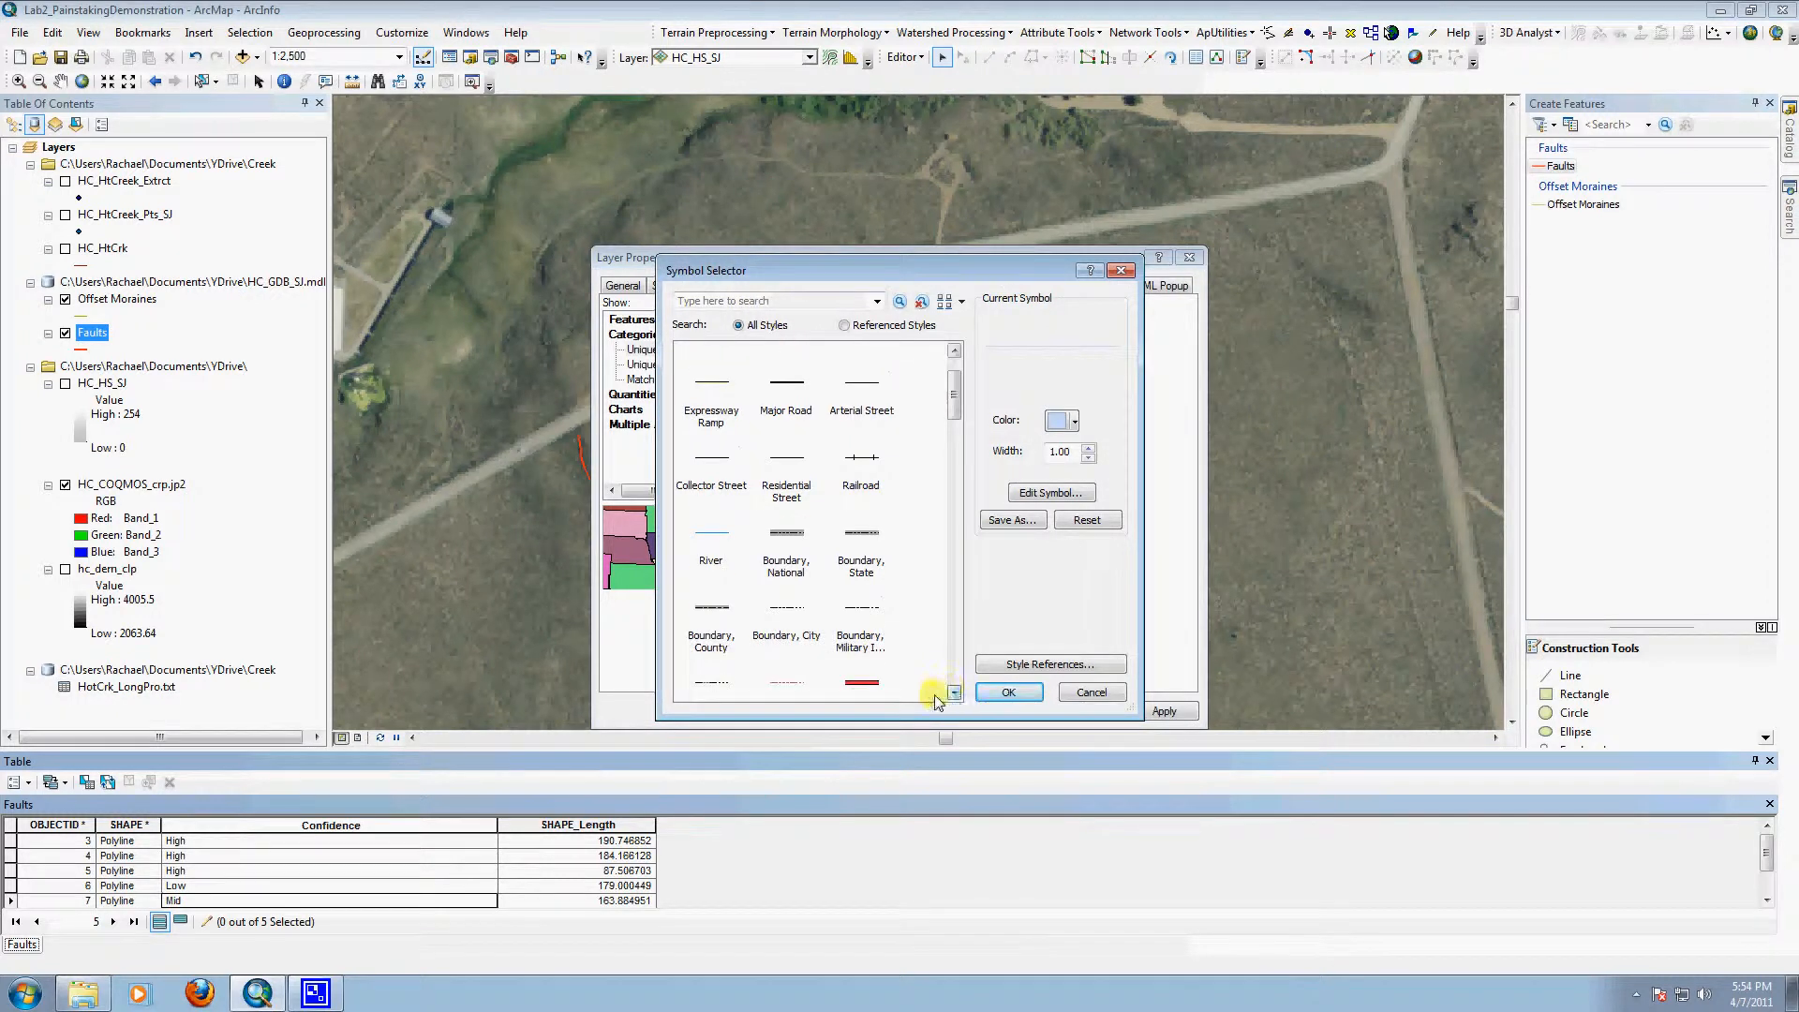
{"action": "left_click", "coordinate": [867, 623]}
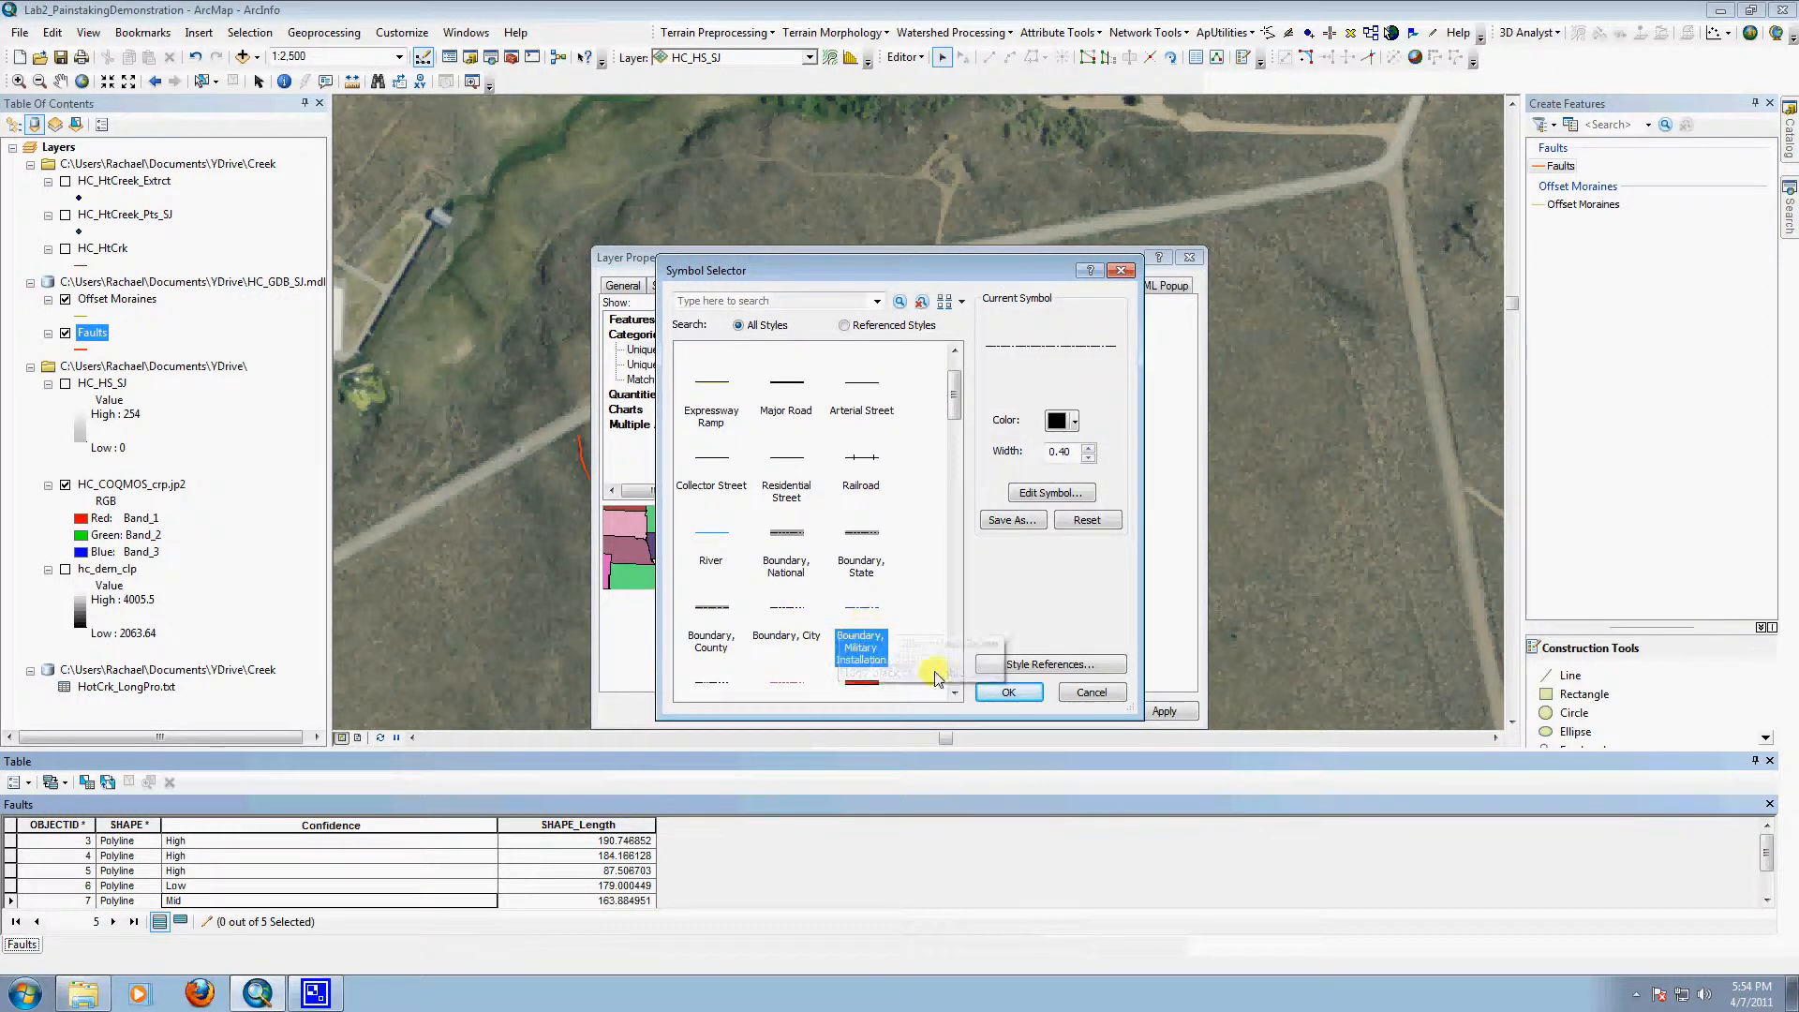
{"action": "left_click", "coordinate": [1009, 694]}
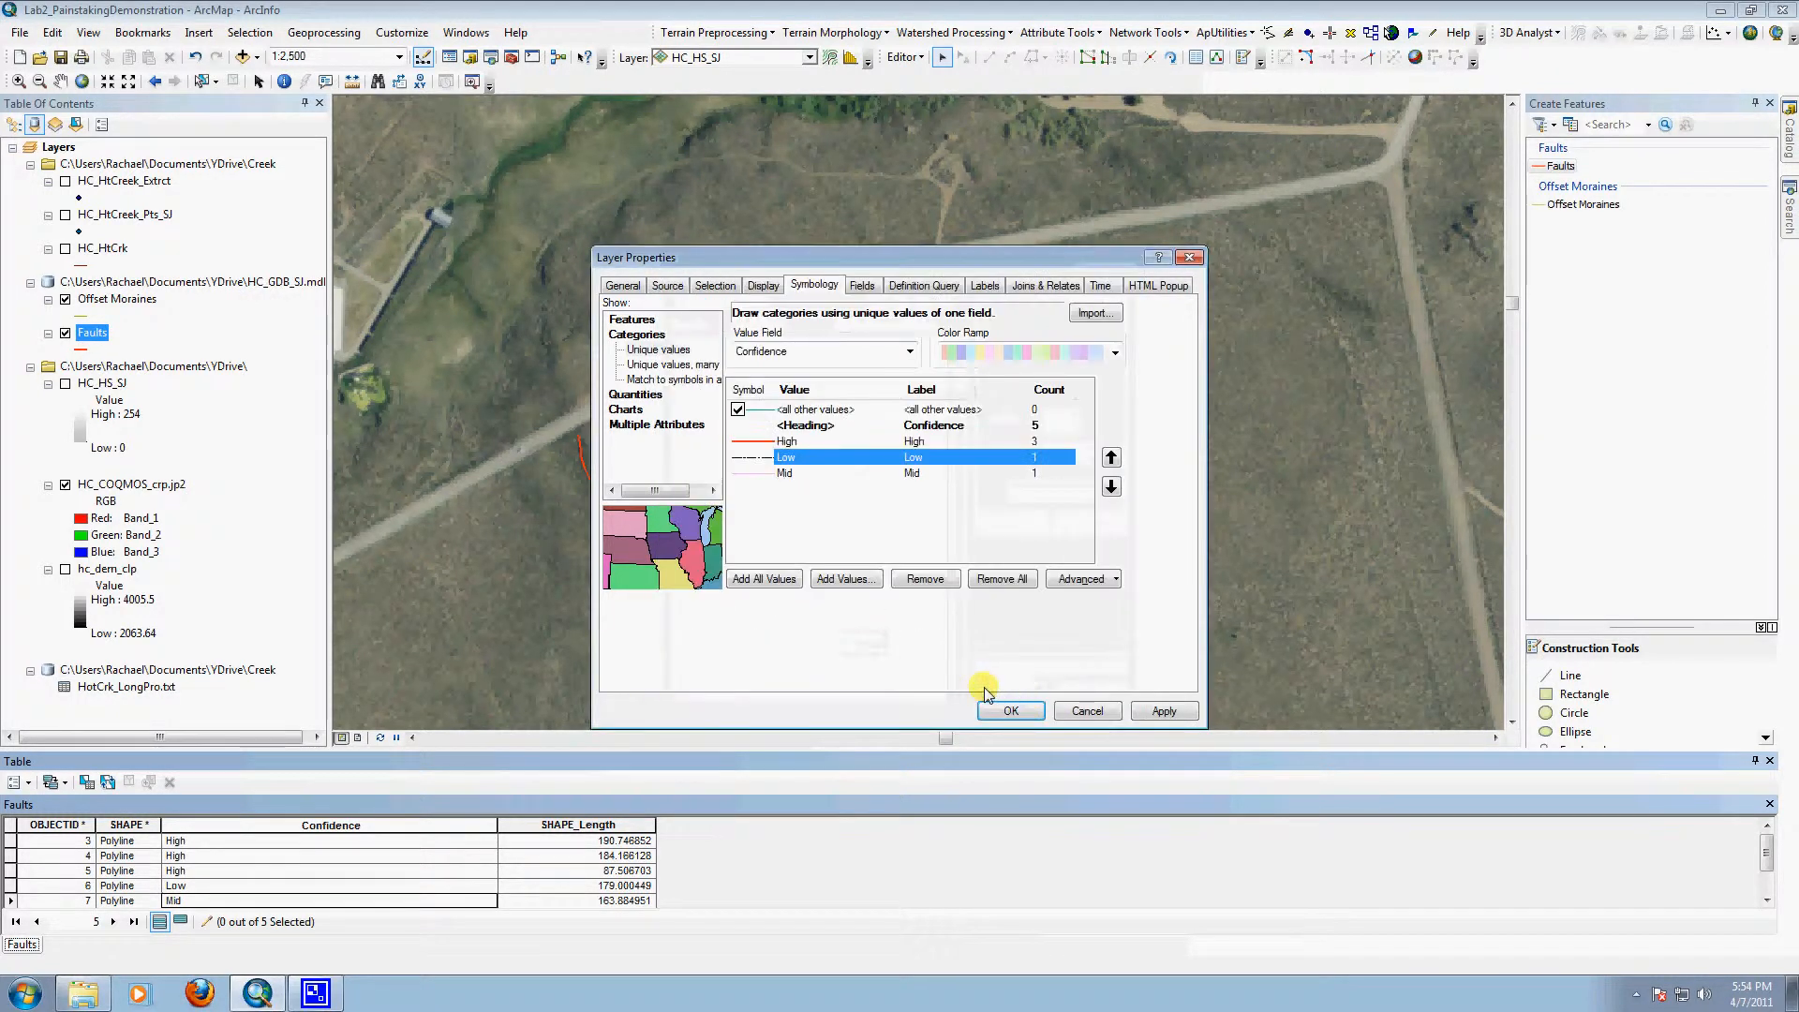
Step: Place the Mid value above Low in the symbology list and give it the Boundary, Military Installation line symbol
{"action": "double_click", "coordinate": [773, 478]}
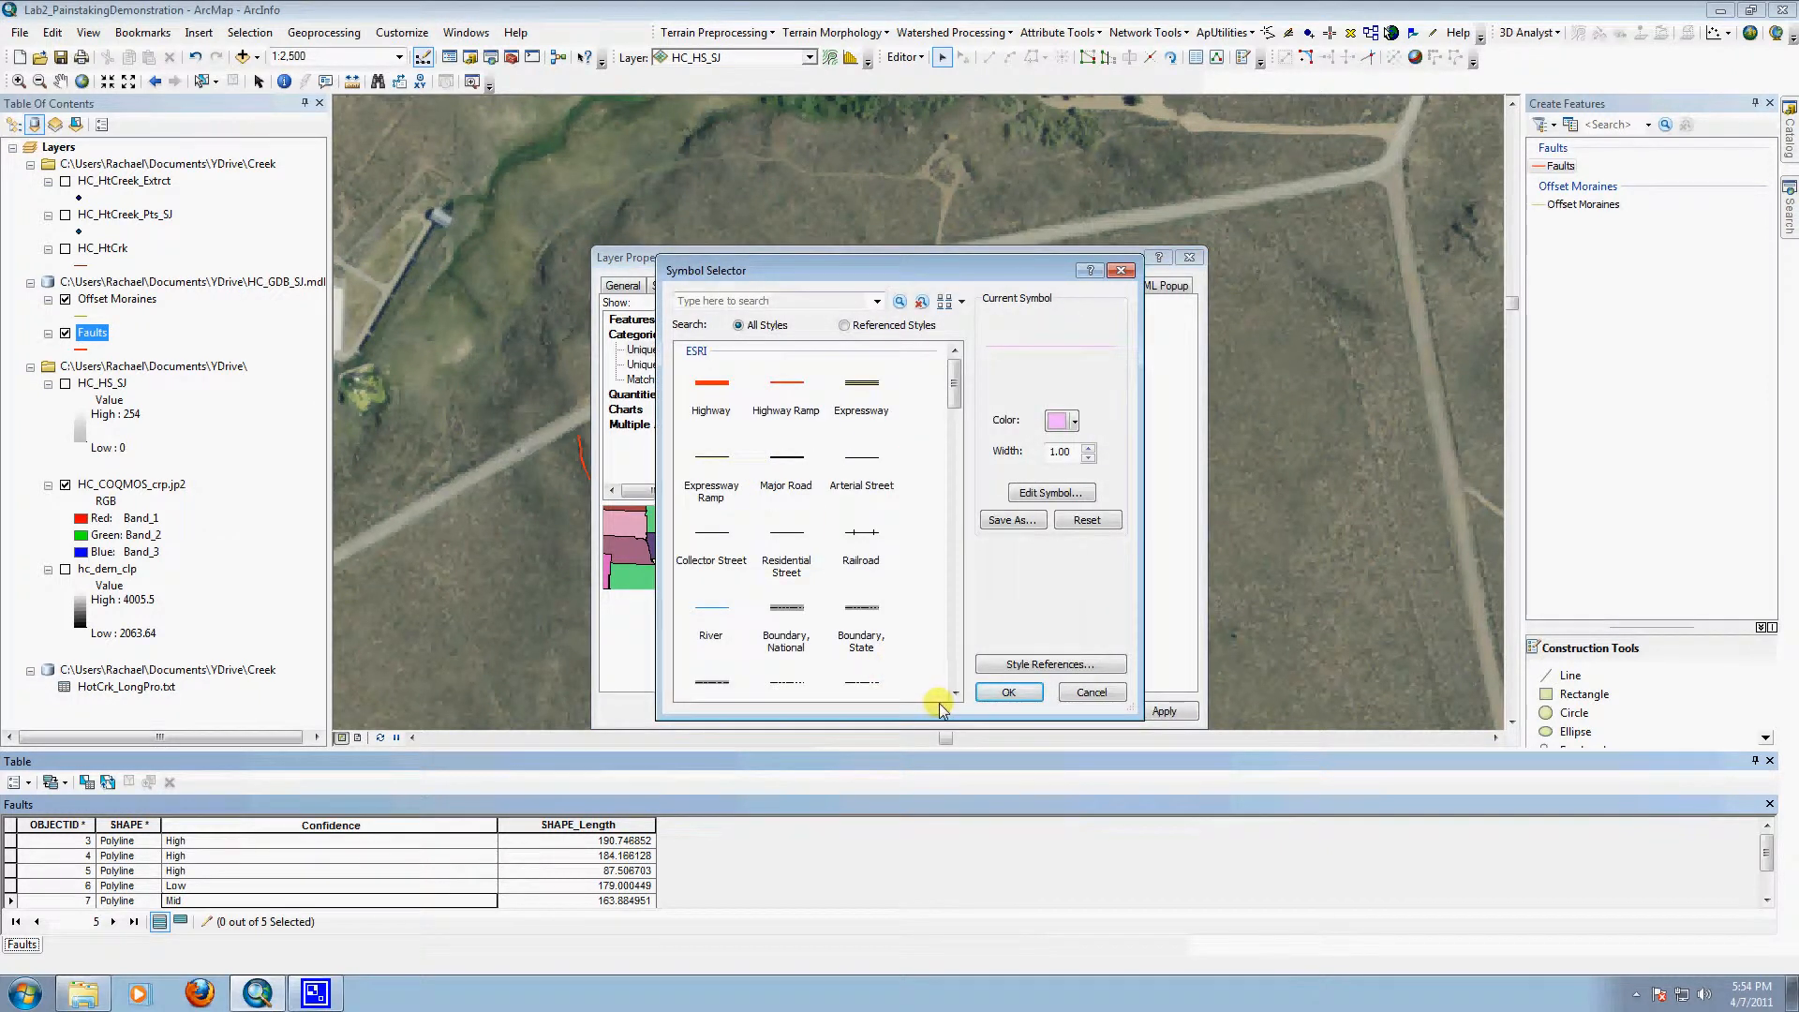
{"action": "left_click", "coordinate": [1092, 692]}
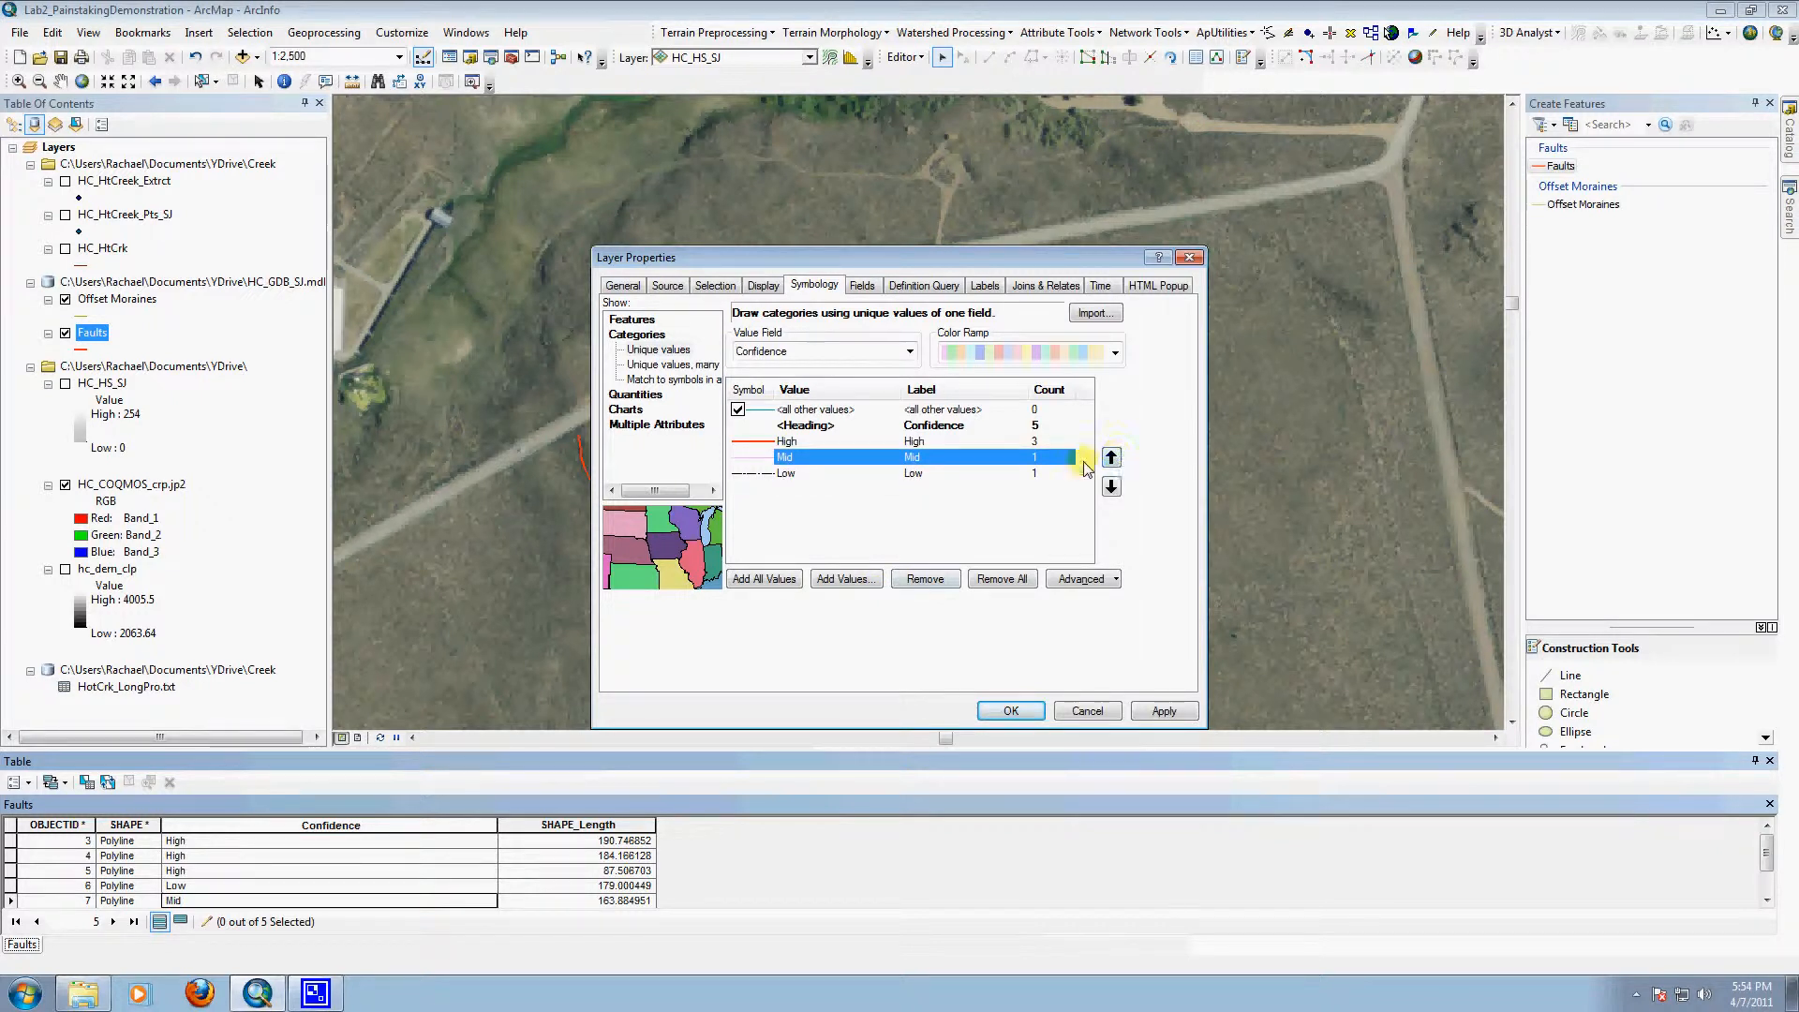
{"action": "double_click", "coordinate": [762, 471]}
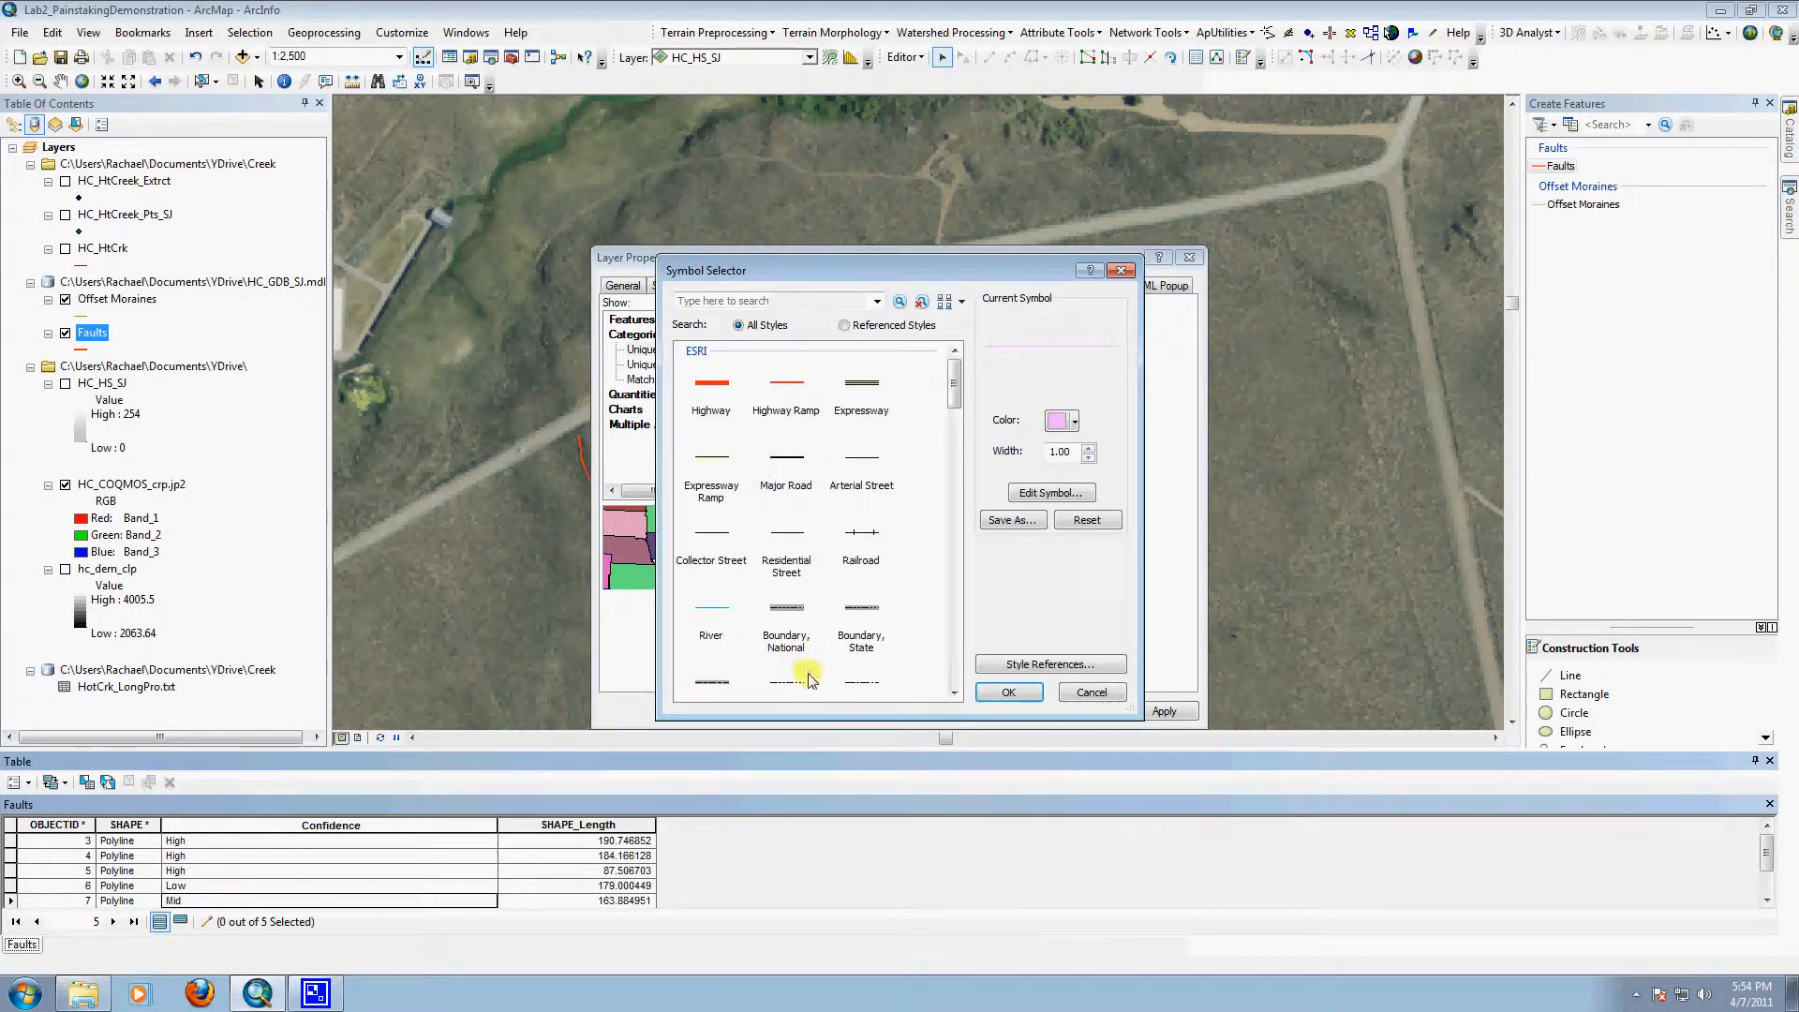
{"action": "left_click", "coordinate": [871, 687]}
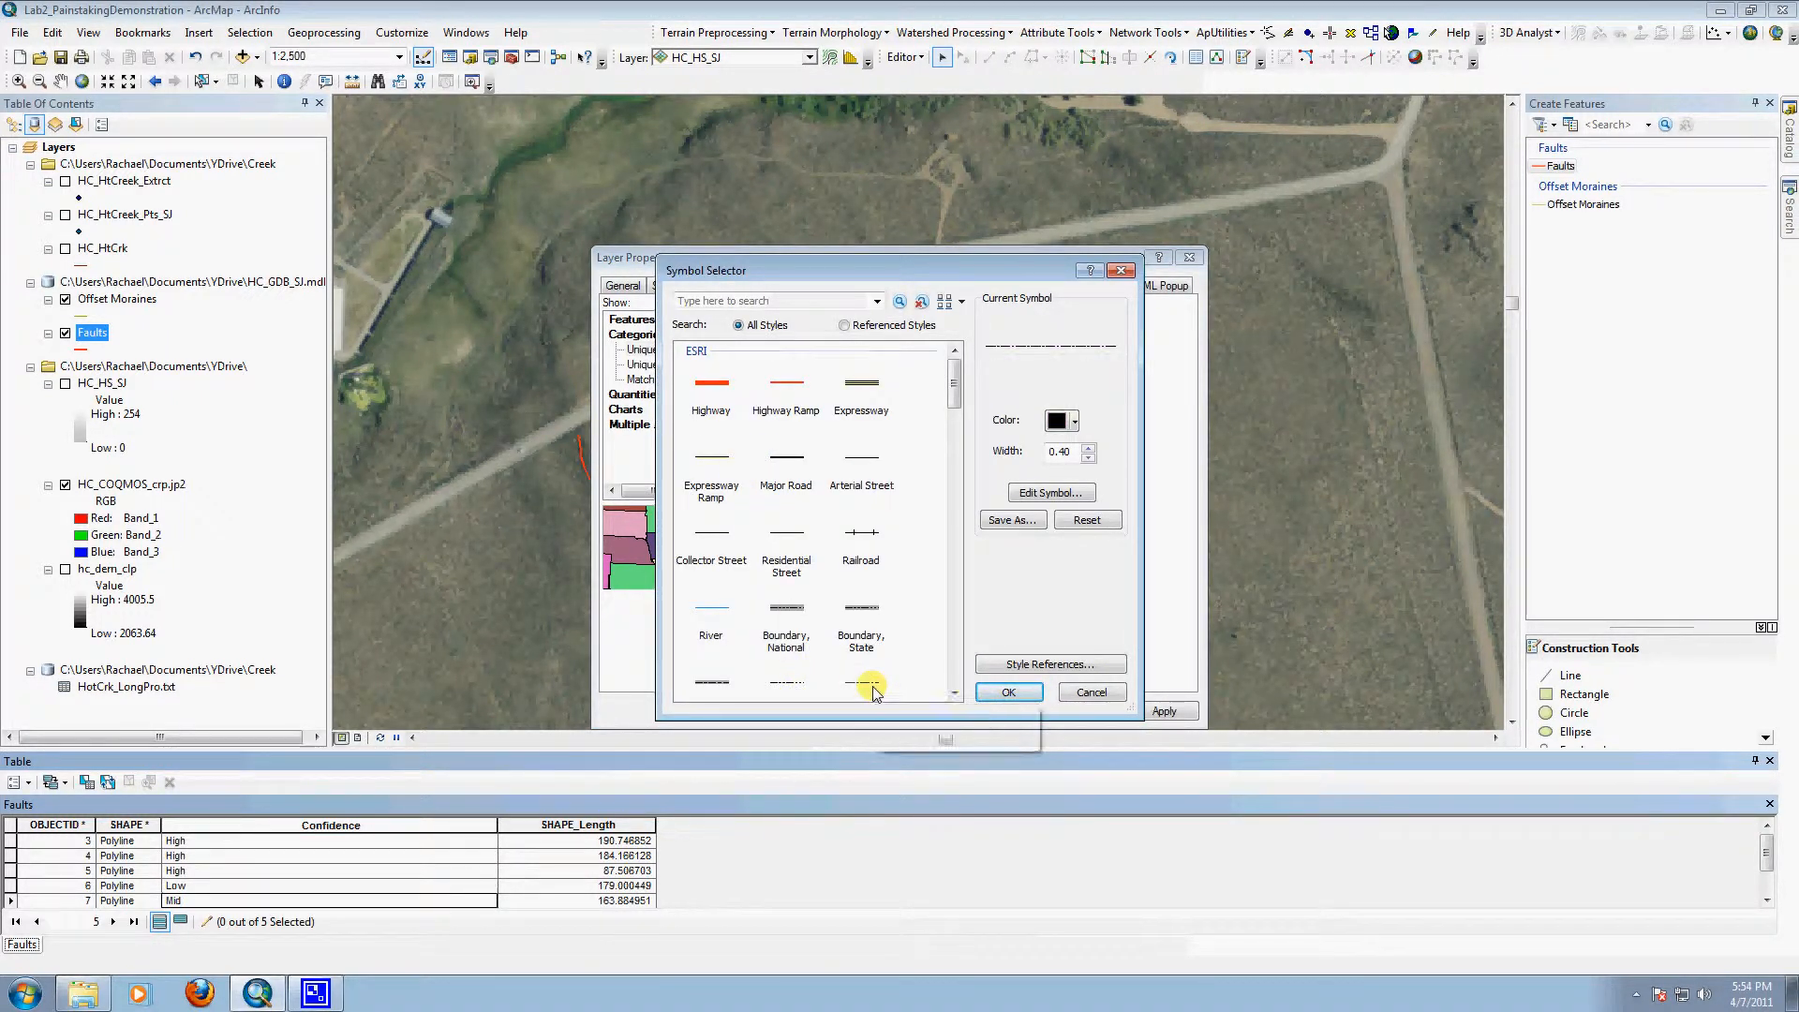
{"action": "left_click", "coordinate": [1004, 693]}
Step: Change the Low value's symbol to the Boundary, Neighborhood line style, keeping the value order High, Mid, Low
{"action": "double_click", "coordinate": [740, 472]}
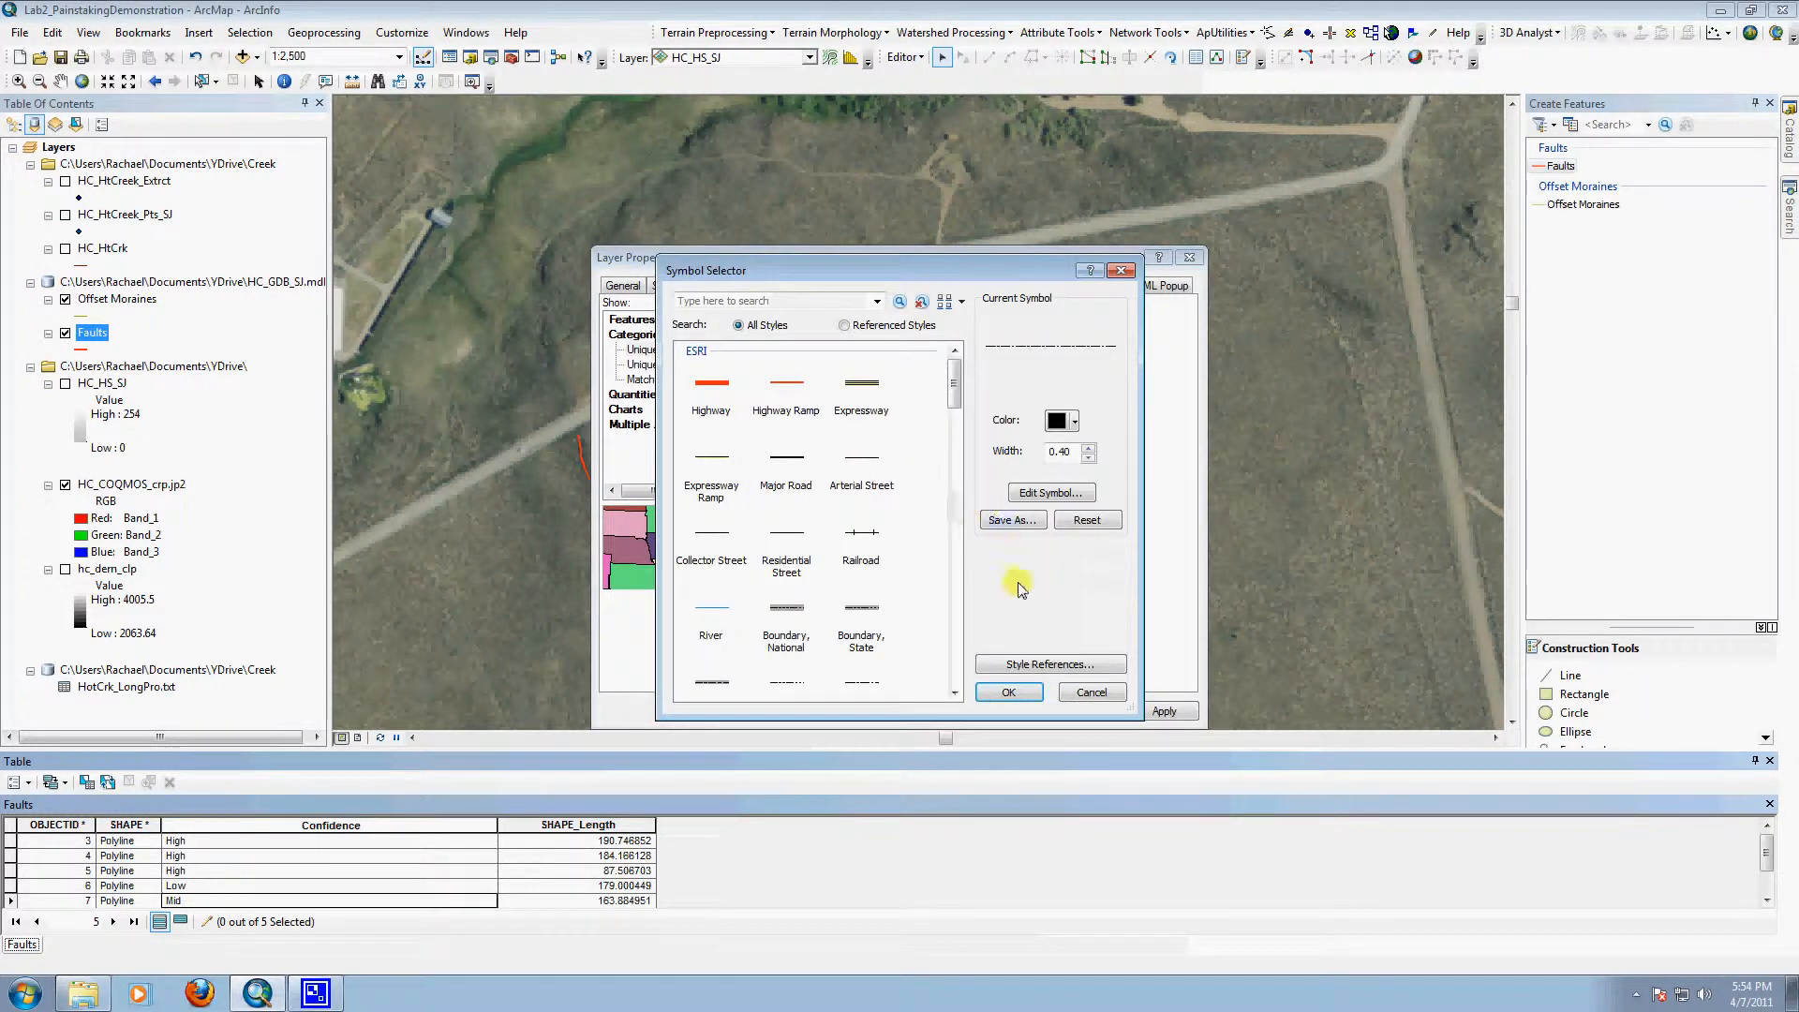
{"action": "left_click", "coordinate": [954, 692]}
{"action": "left_click", "coordinate": [955, 692]}
{"action": "left_click", "coordinate": [954, 692]}
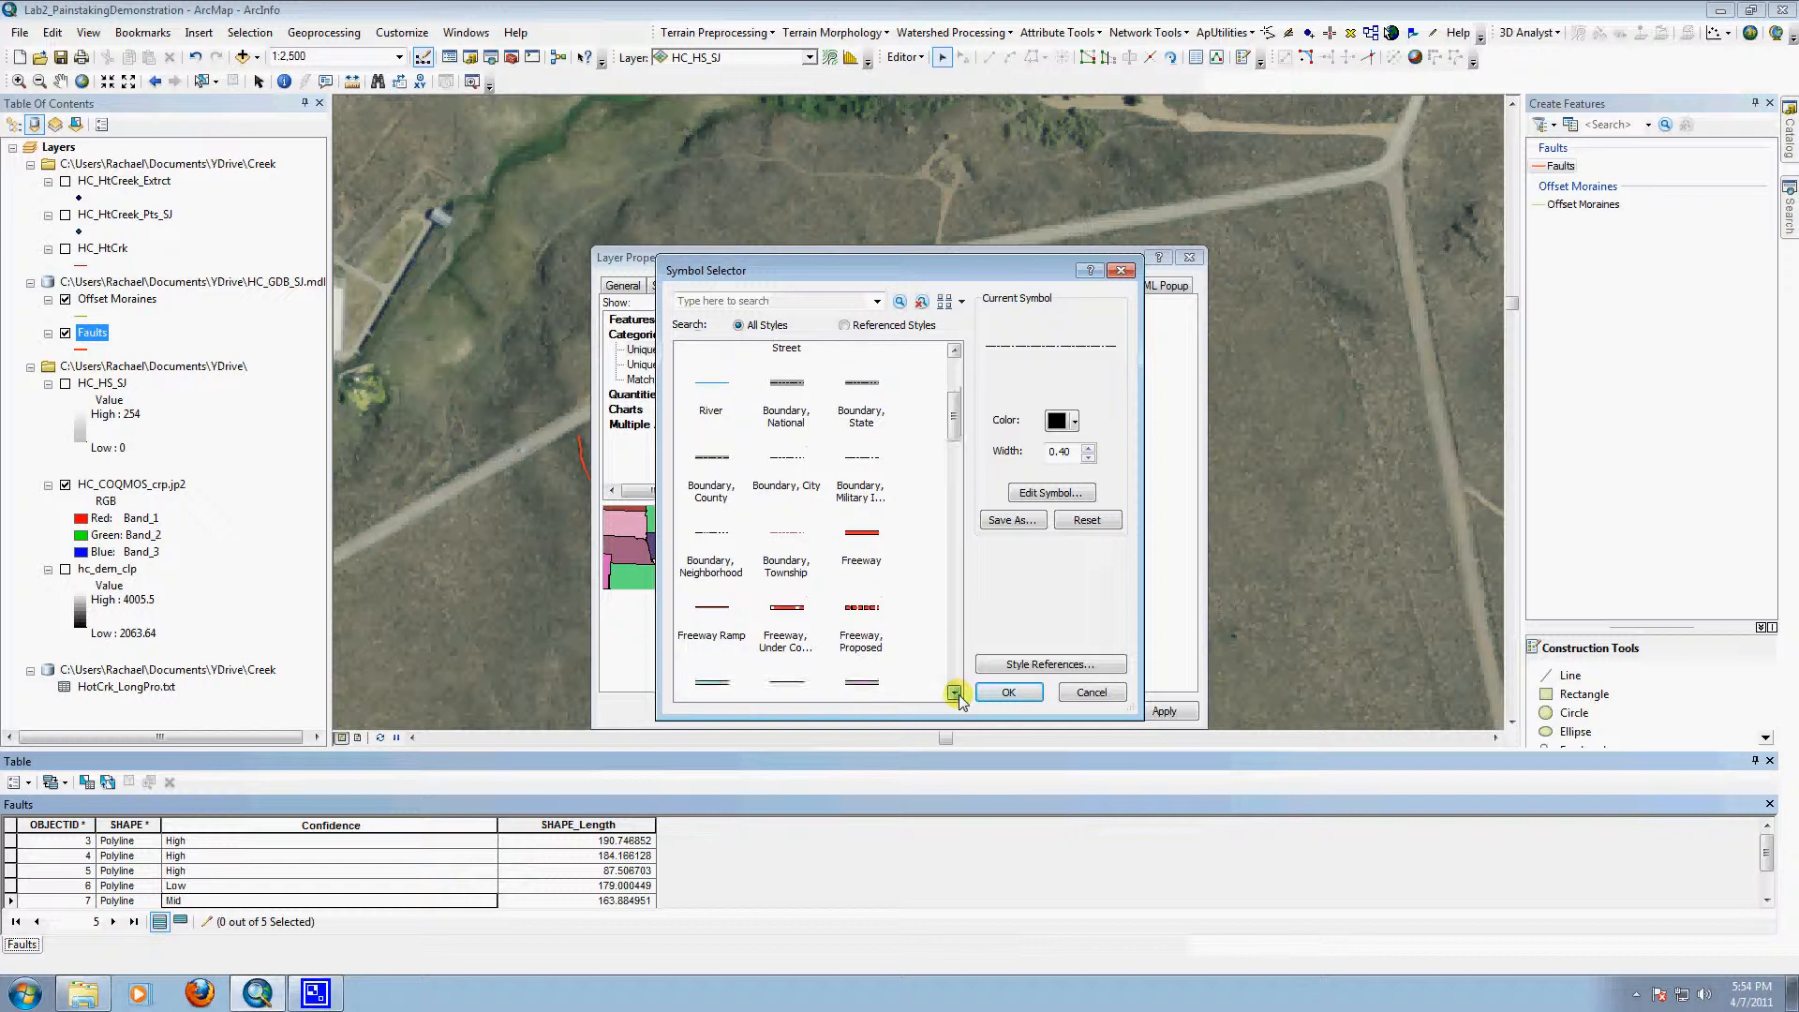
{"action": "left_click", "coordinate": [955, 692]}
{"action": "left_click", "coordinate": [955, 692]}
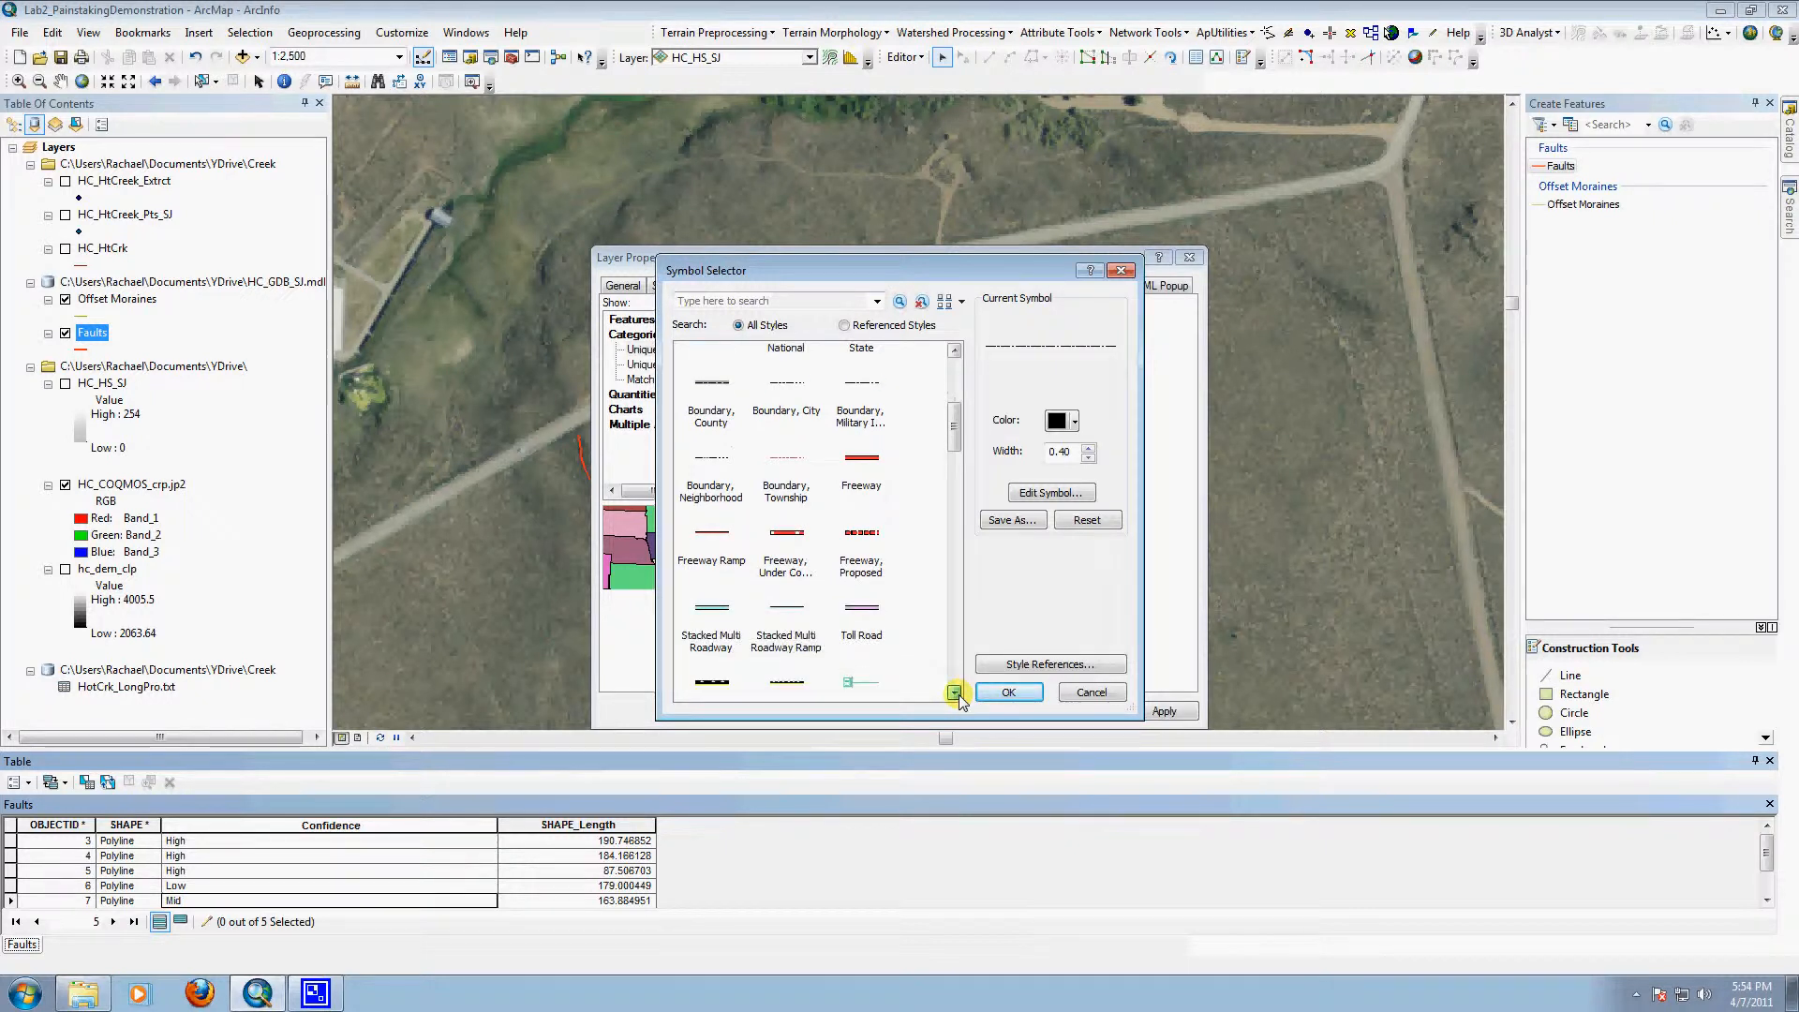
{"action": "left_click", "coordinate": [709, 485]}
{"action": "left_click", "coordinate": [1008, 691]}
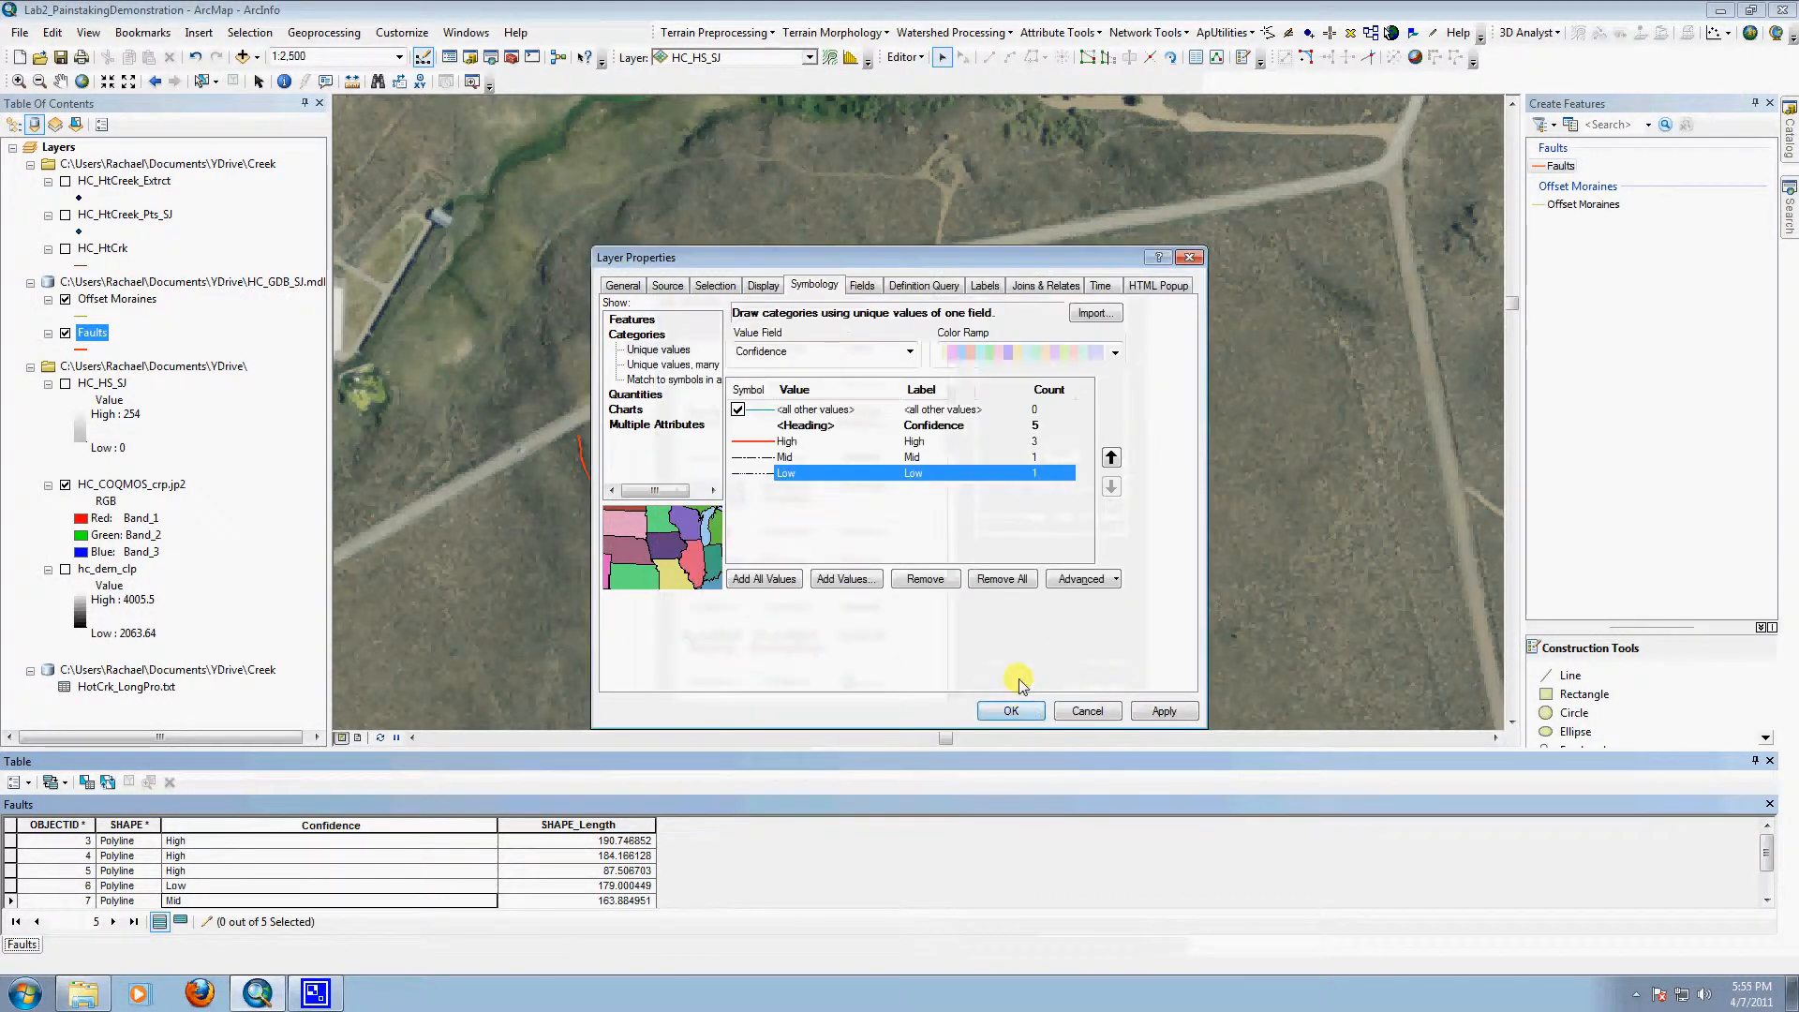
{"action": "left_click", "coordinate": [1111, 457]}
{"action": "left_click", "coordinate": [1111, 484]}
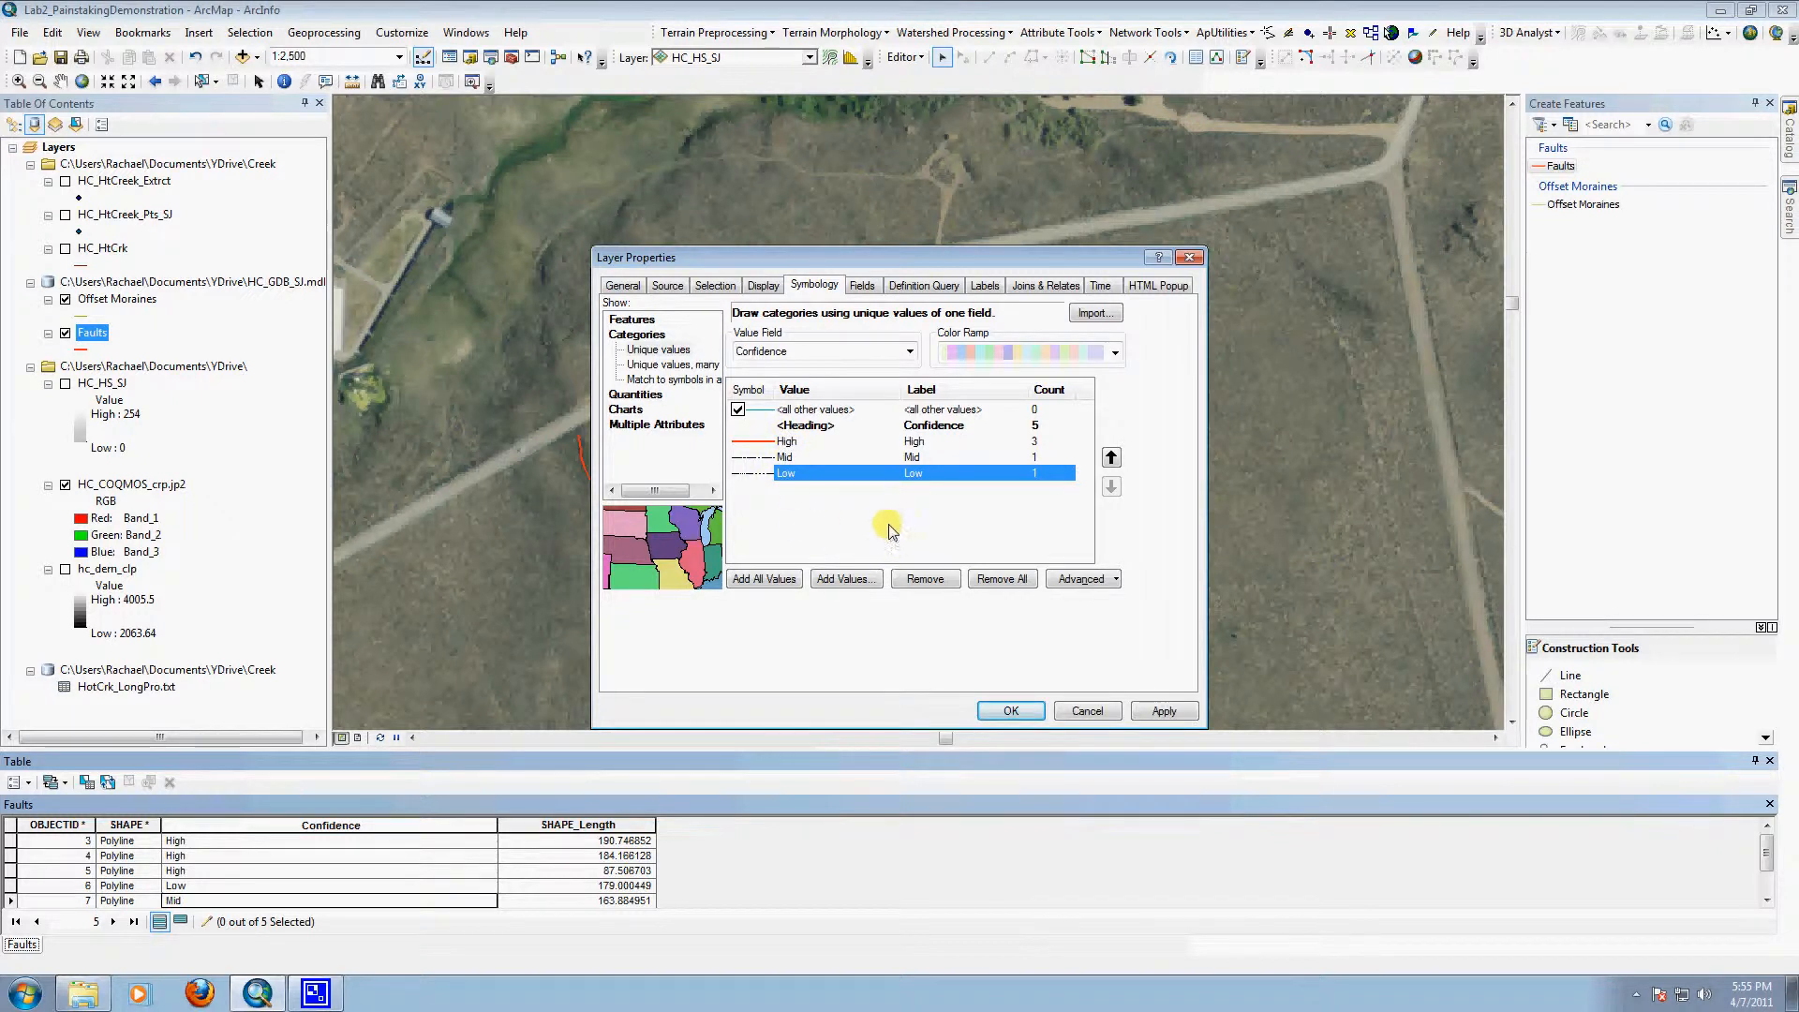
Step: Set the symbol for all other values to a bright magenta line with a width of 2
{"action": "left_click", "coordinate": [767, 417]}
{"action": "double_click", "coordinate": [768, 414]}
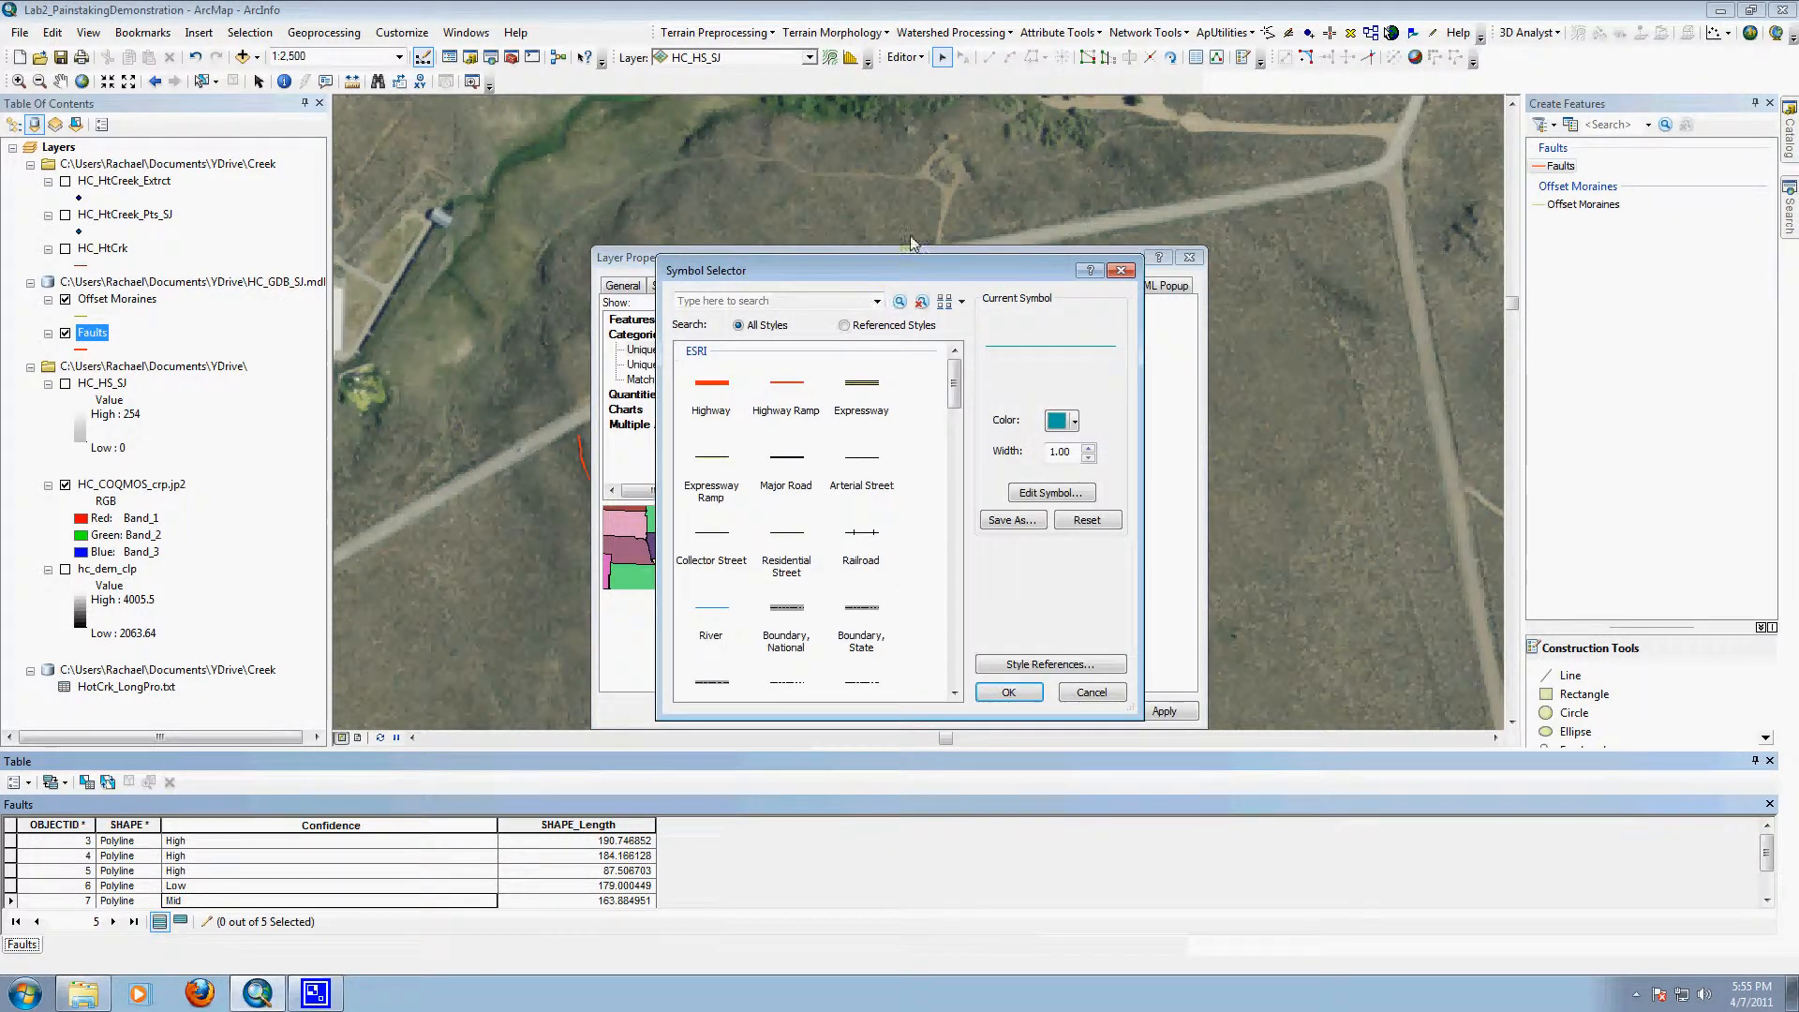
{"action": "left_click_drag", "start_coordinate": [914, 262], "coordinate": [495, 194]}
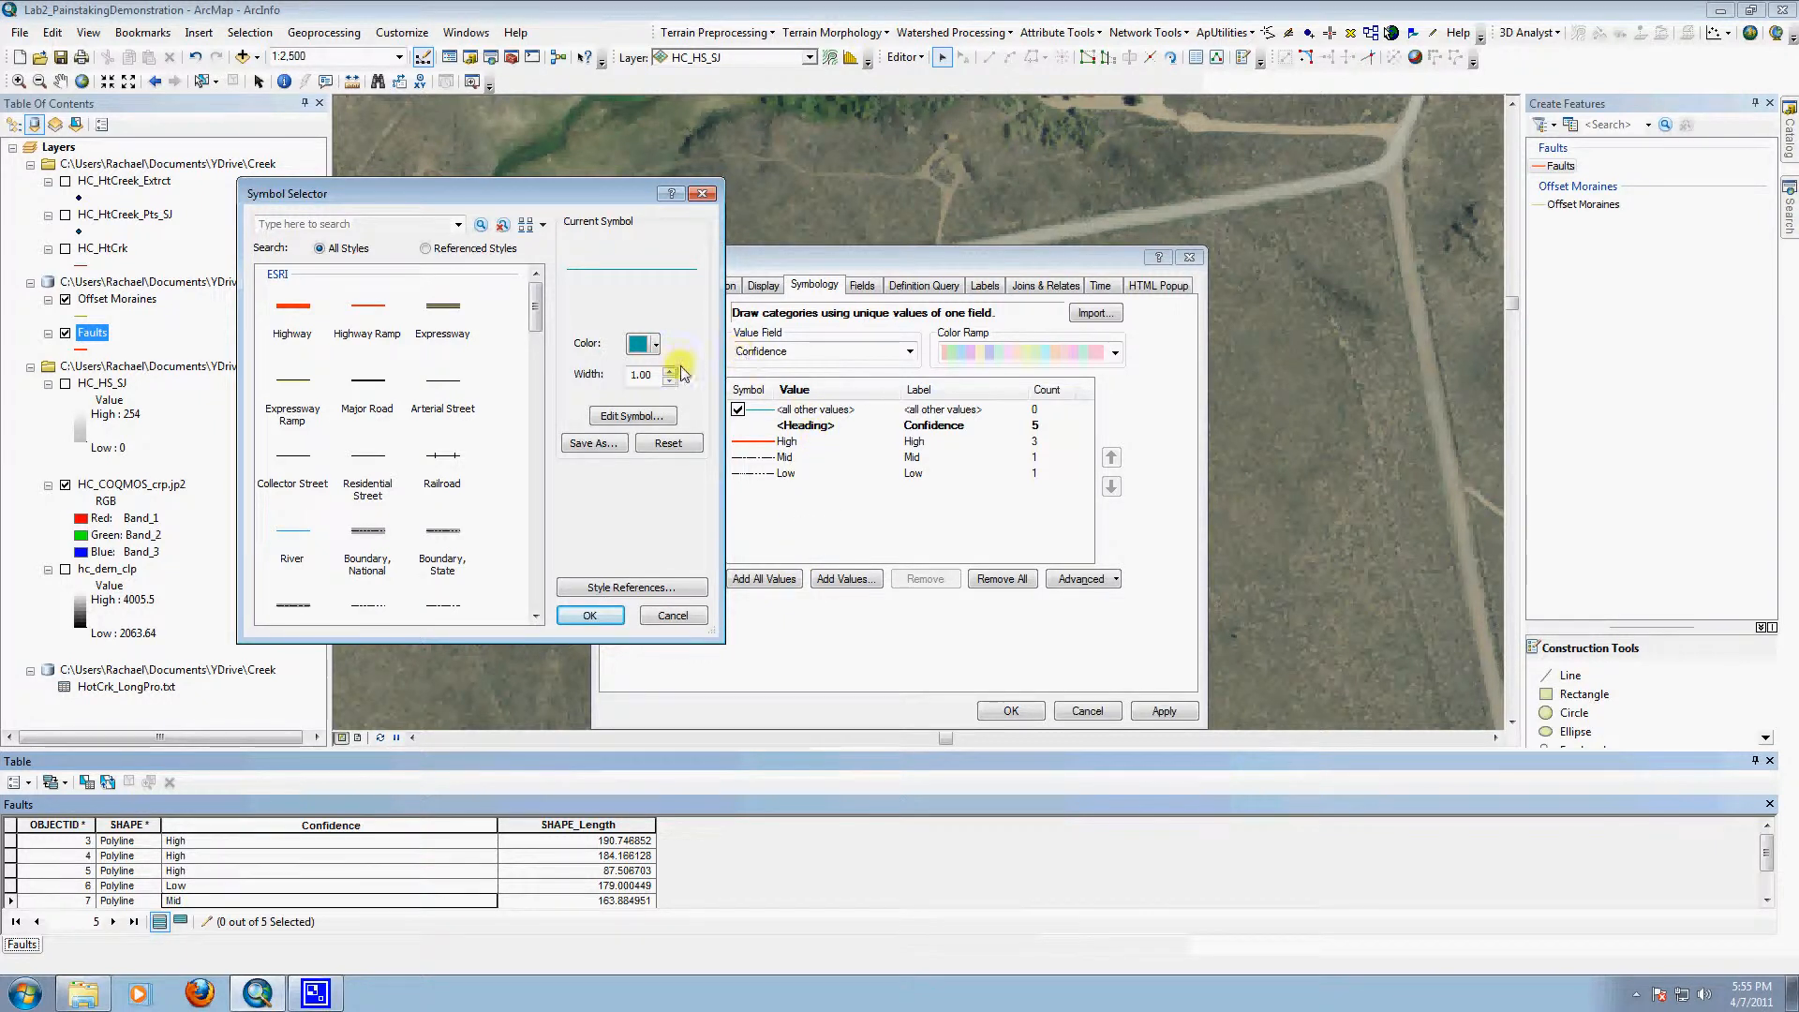
{"action": "left_click", "coordinate": [653, 345]}
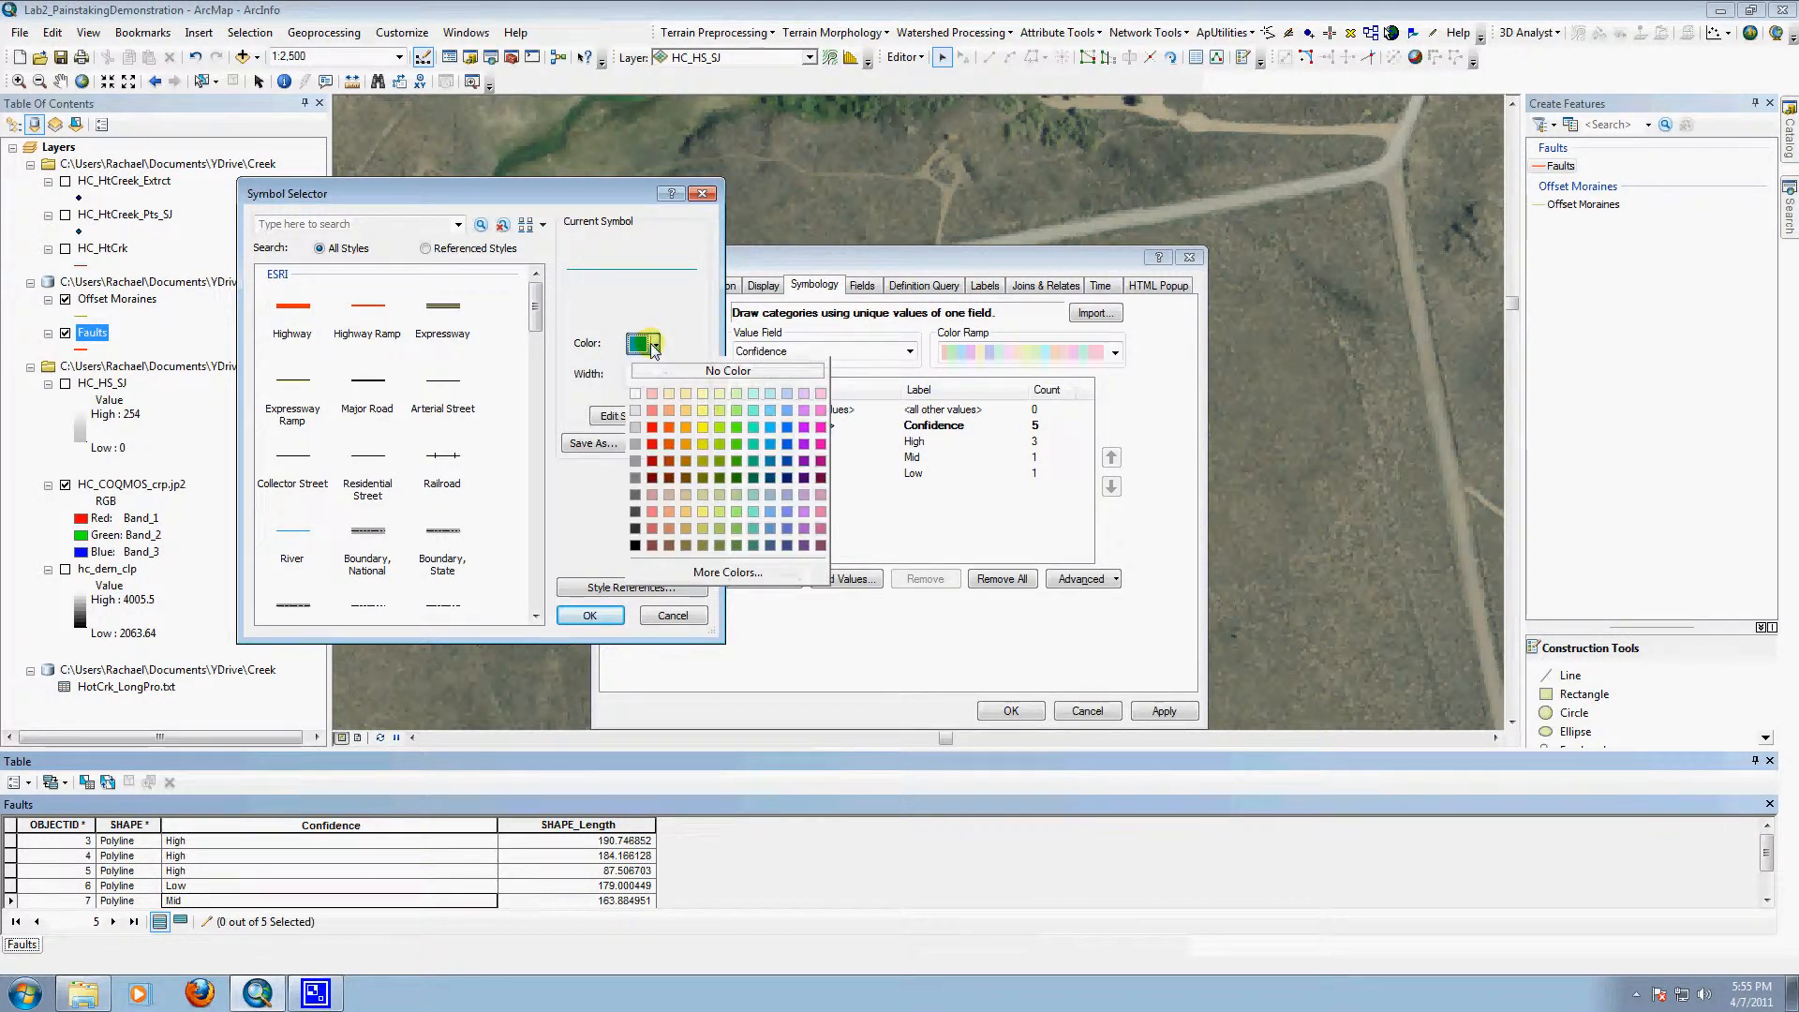
{"action": "left_click", "coordinate": [737, 426]}
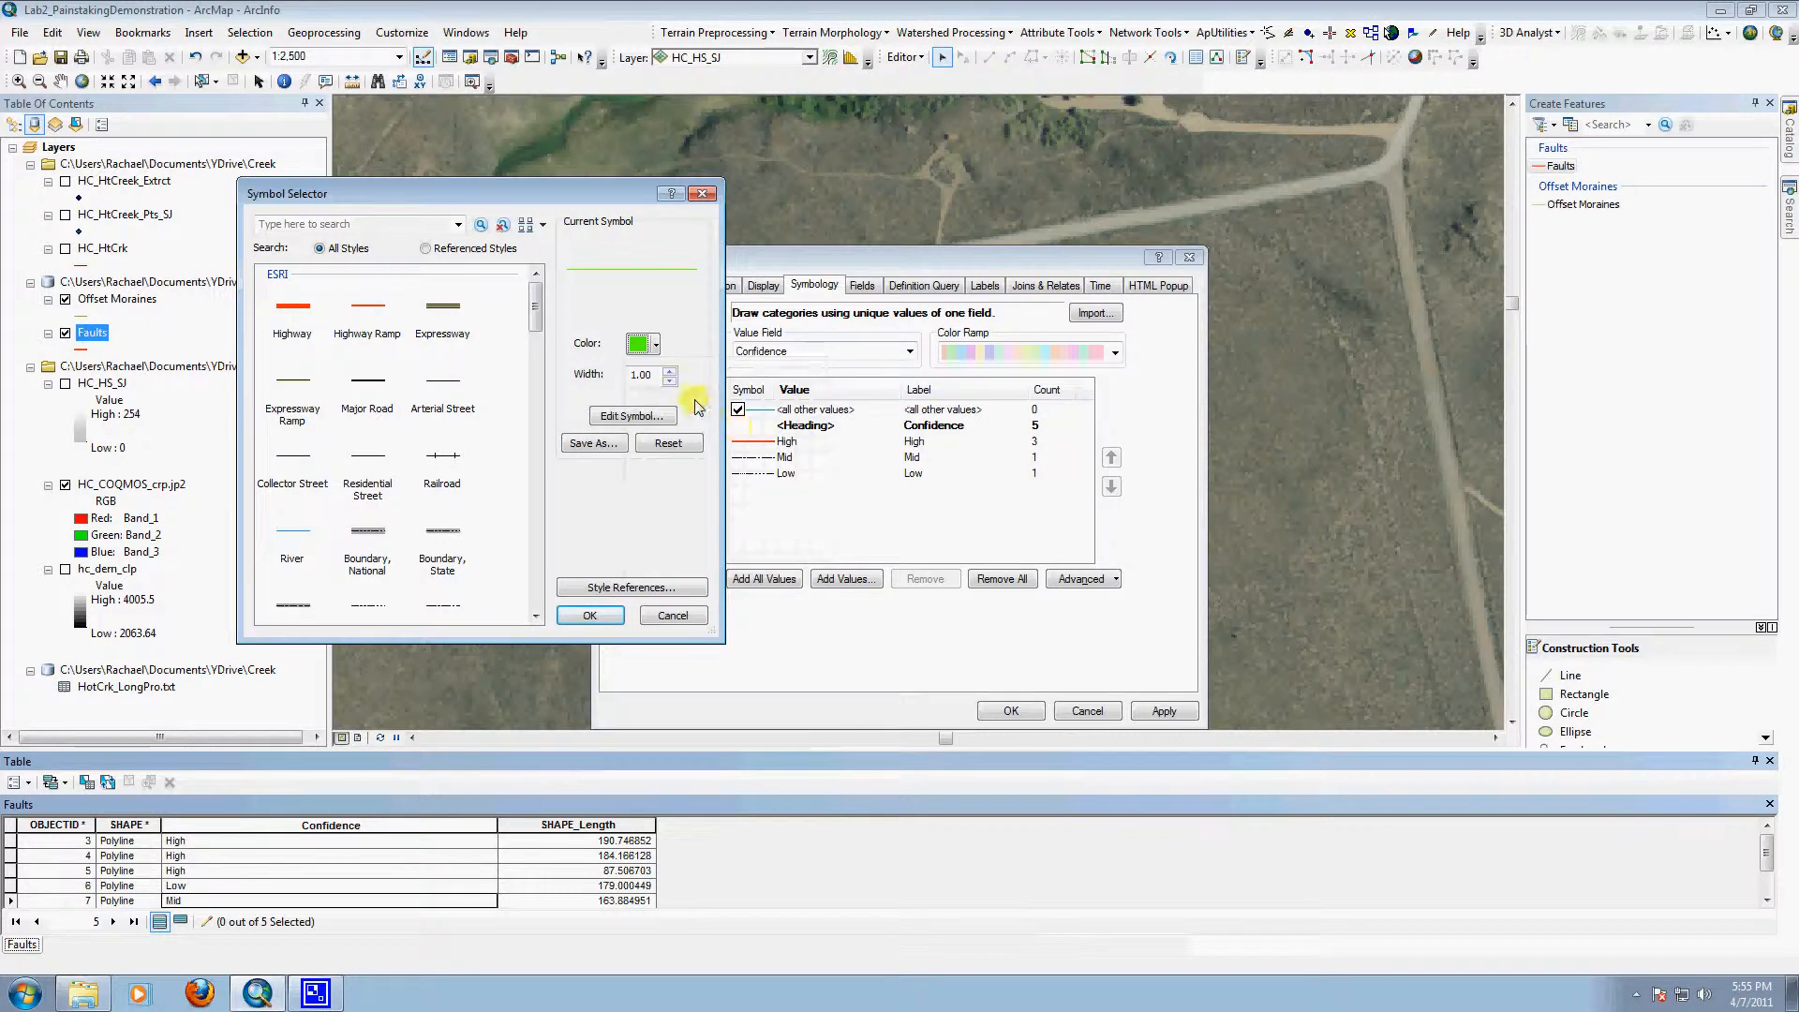
{"action": "left_click", "coordinate": [671, 371]}
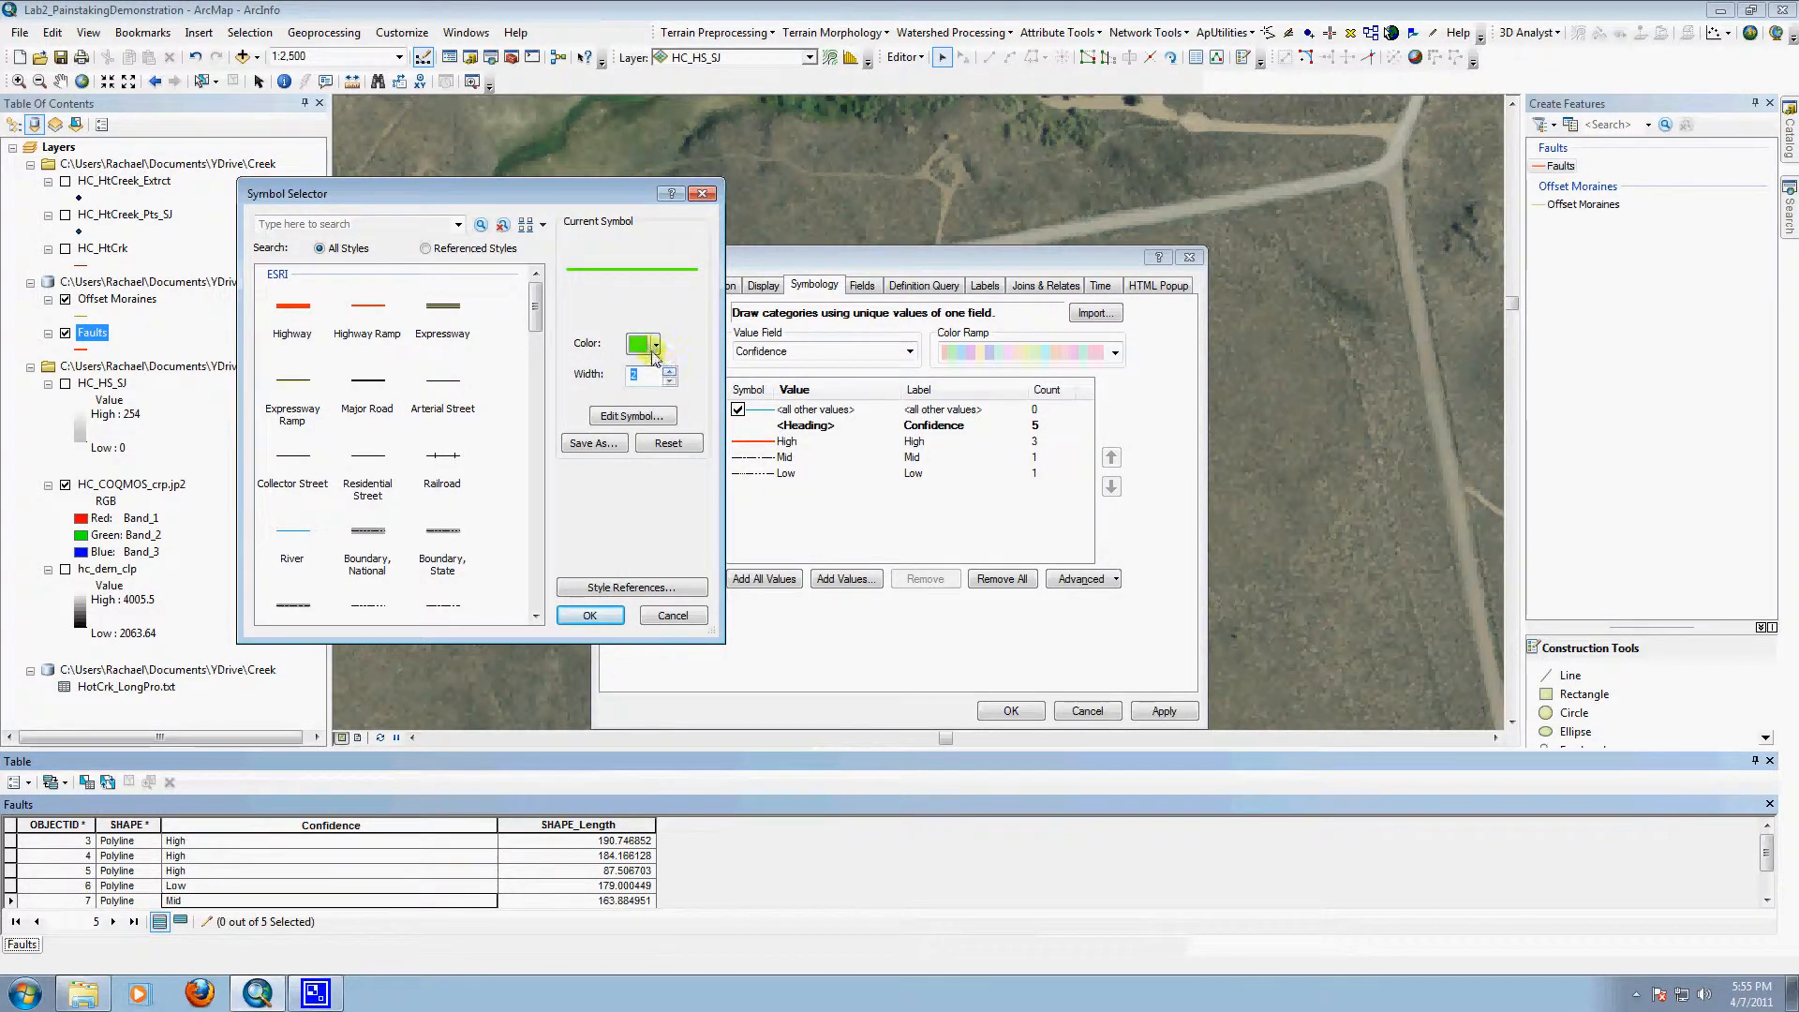
{"action": "left_click", "coordinate": [653, 345]}
{"action": "left_click", "coordinate": [821, 426]}
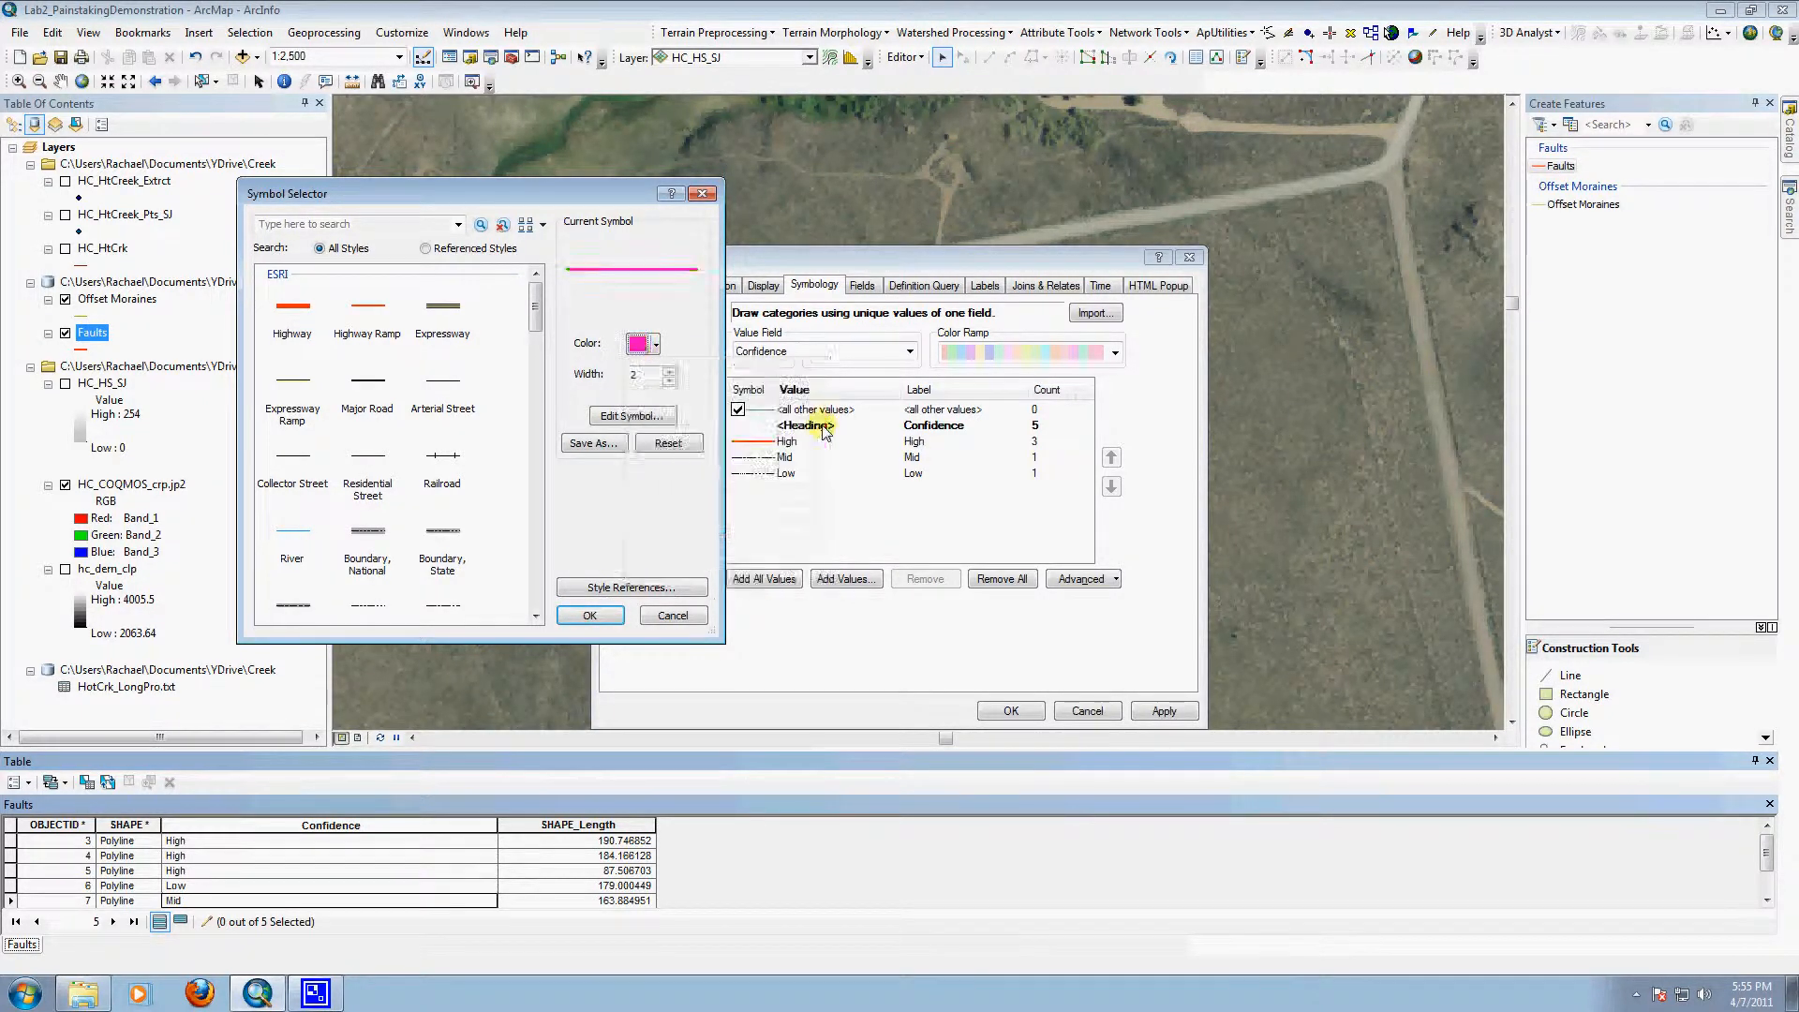
{"action": "left_click", "coordinate": [591, 615]}
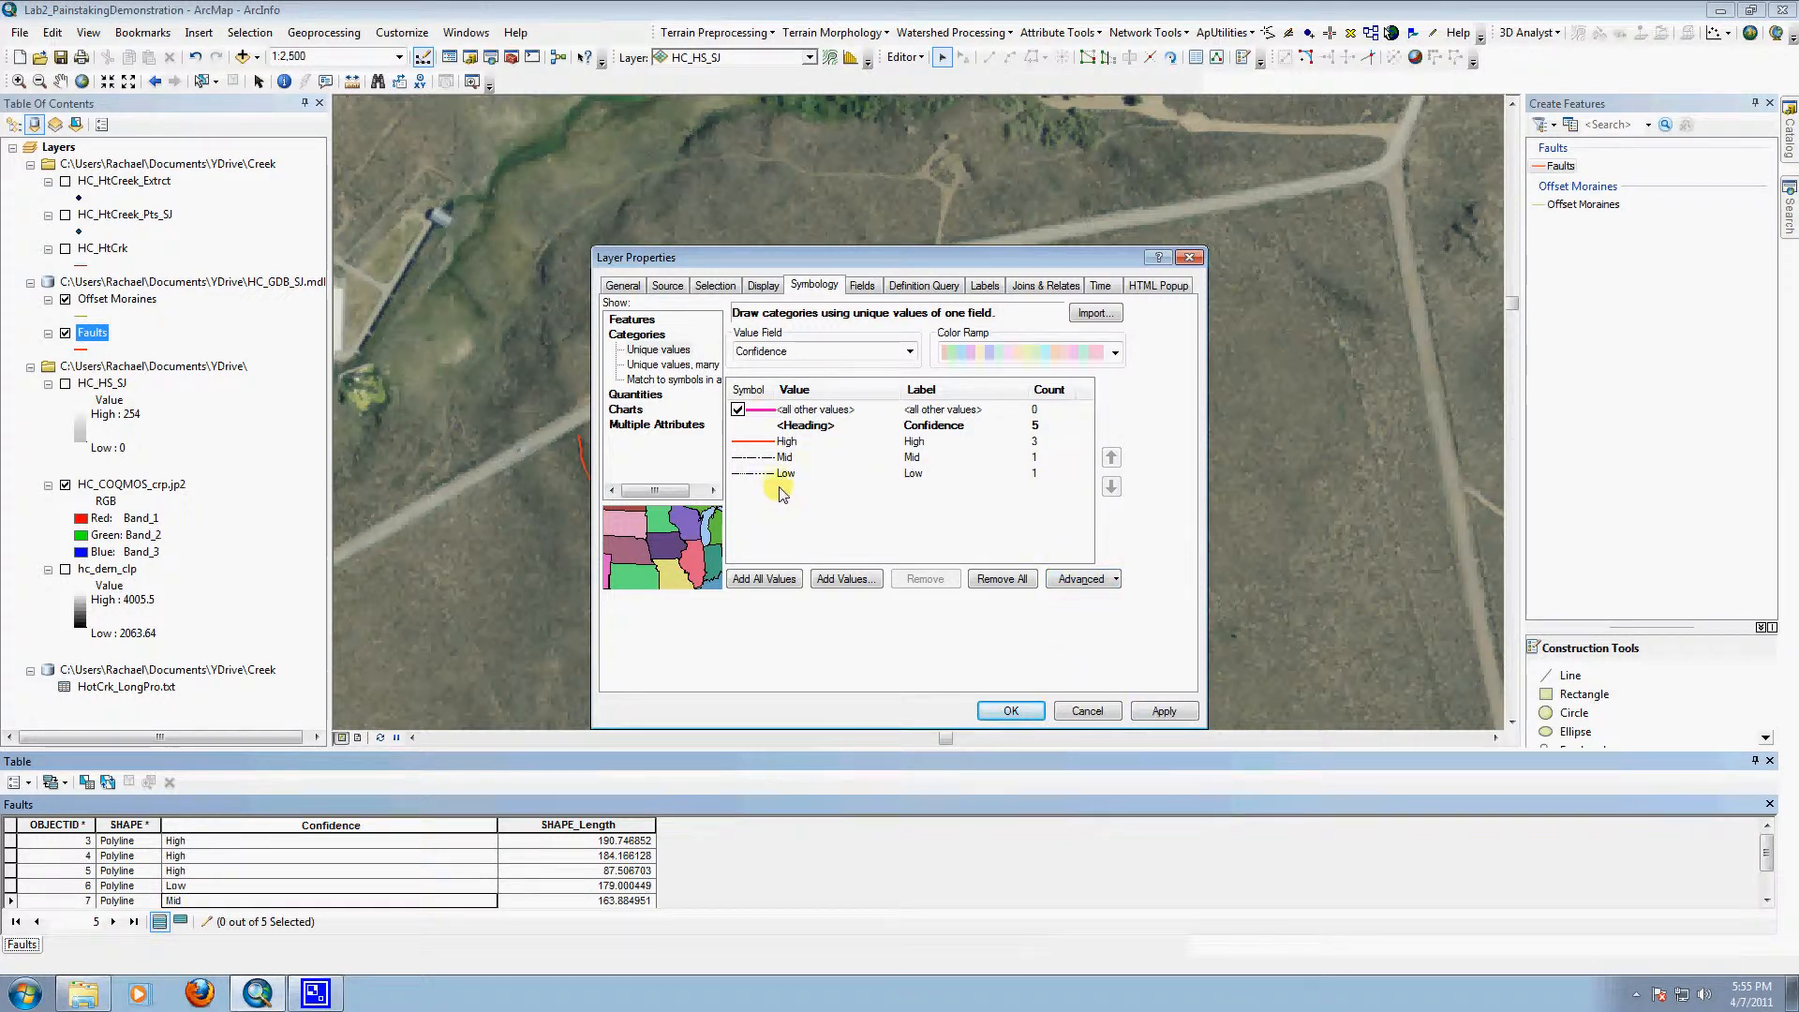
{"action": "right_click", "coordinate": [760, 461]}
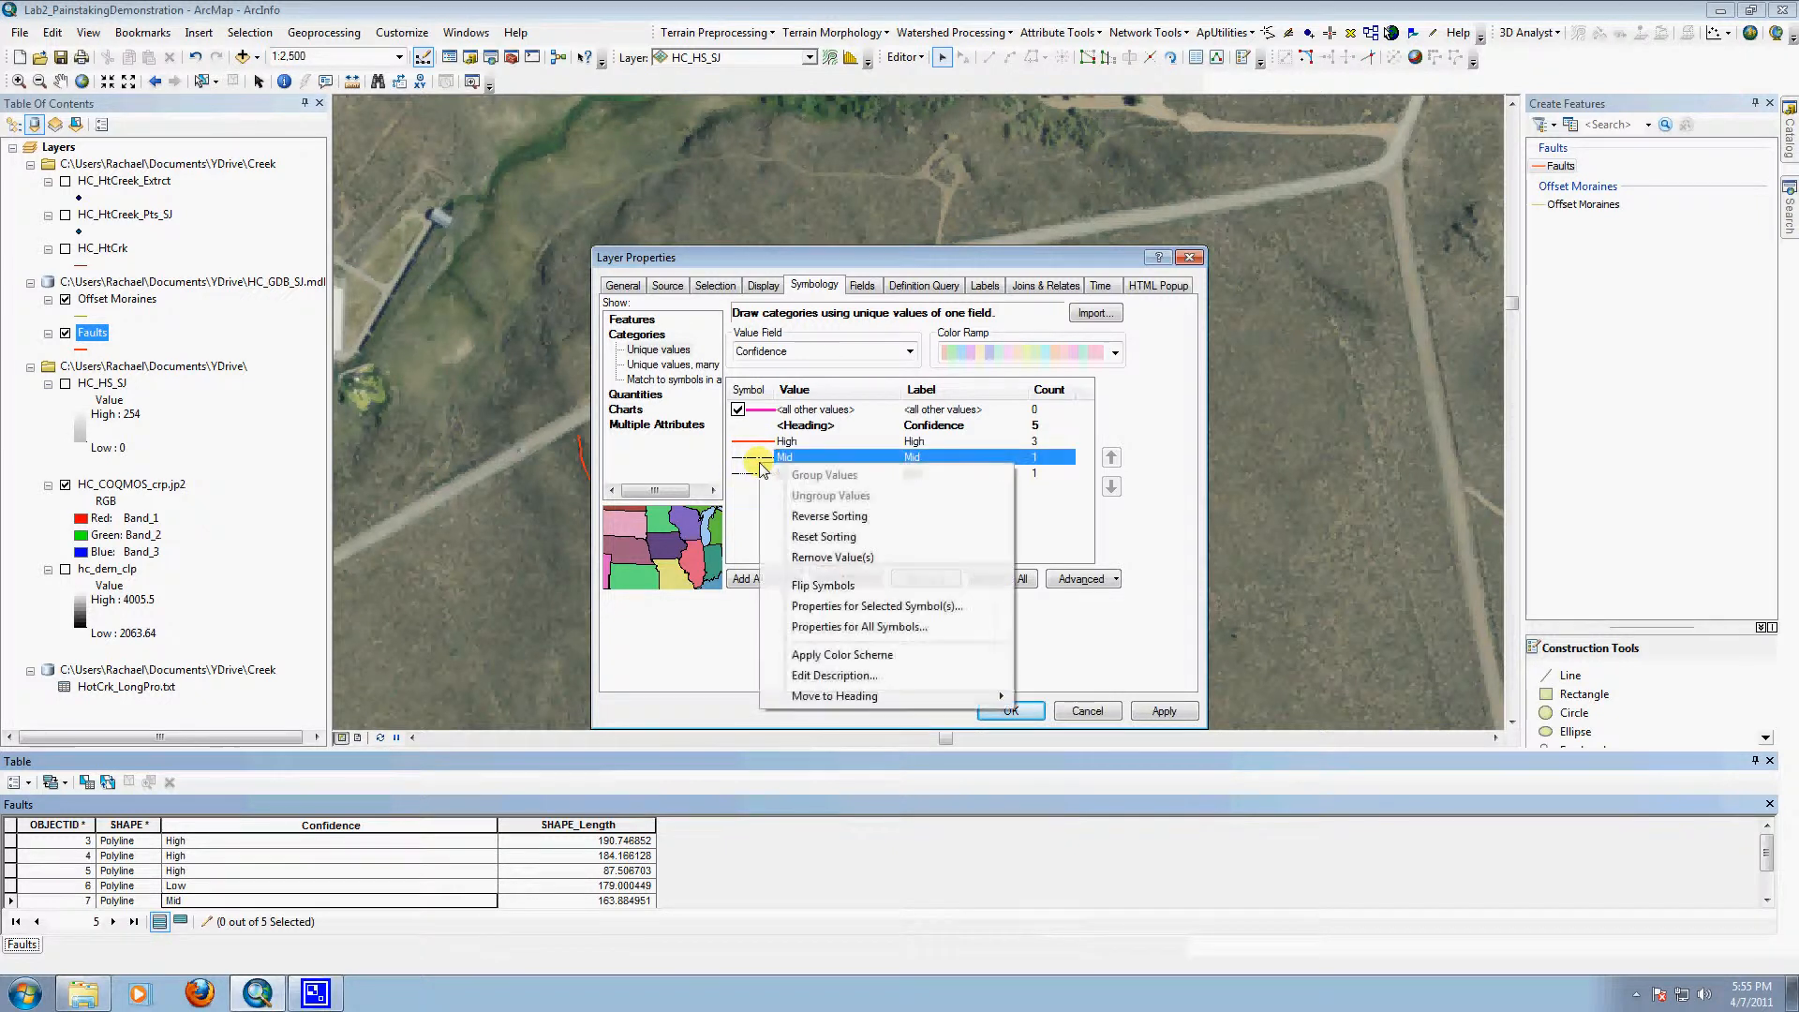
{"action": "right_click", "coordinate": [752, 457]}
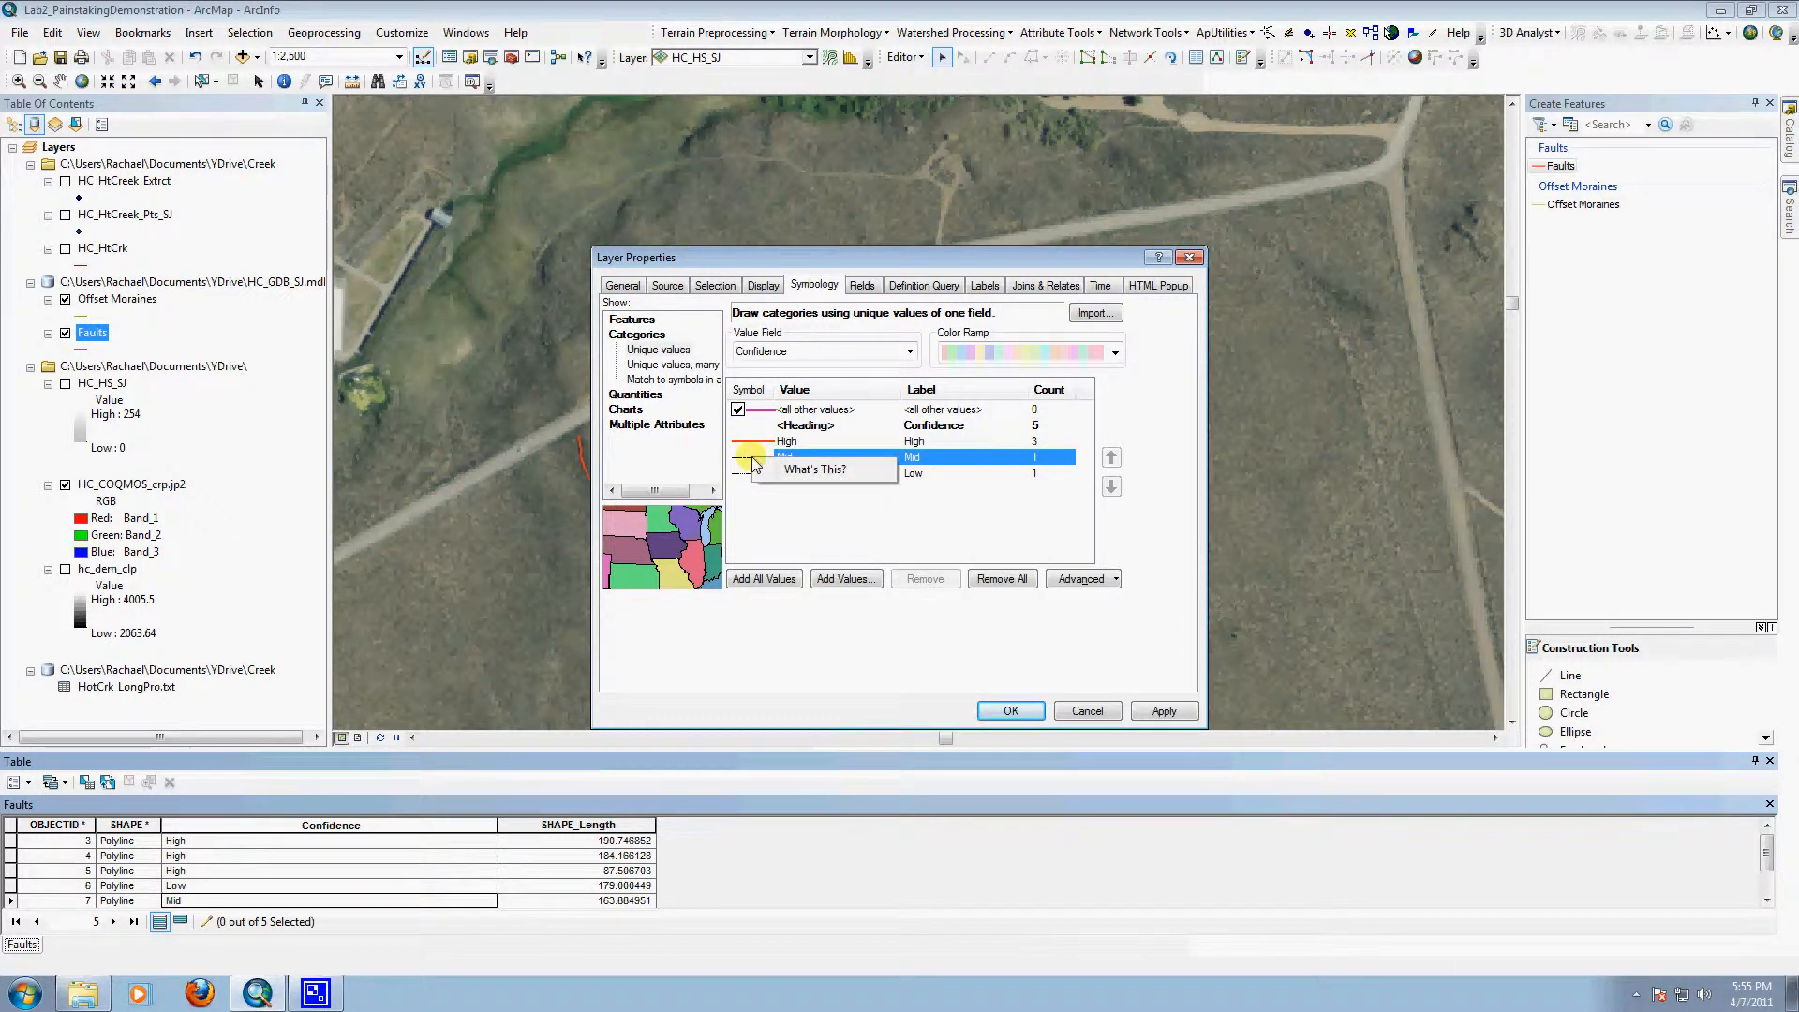
{"action": "left_click", "coordinate": [817, 543]}
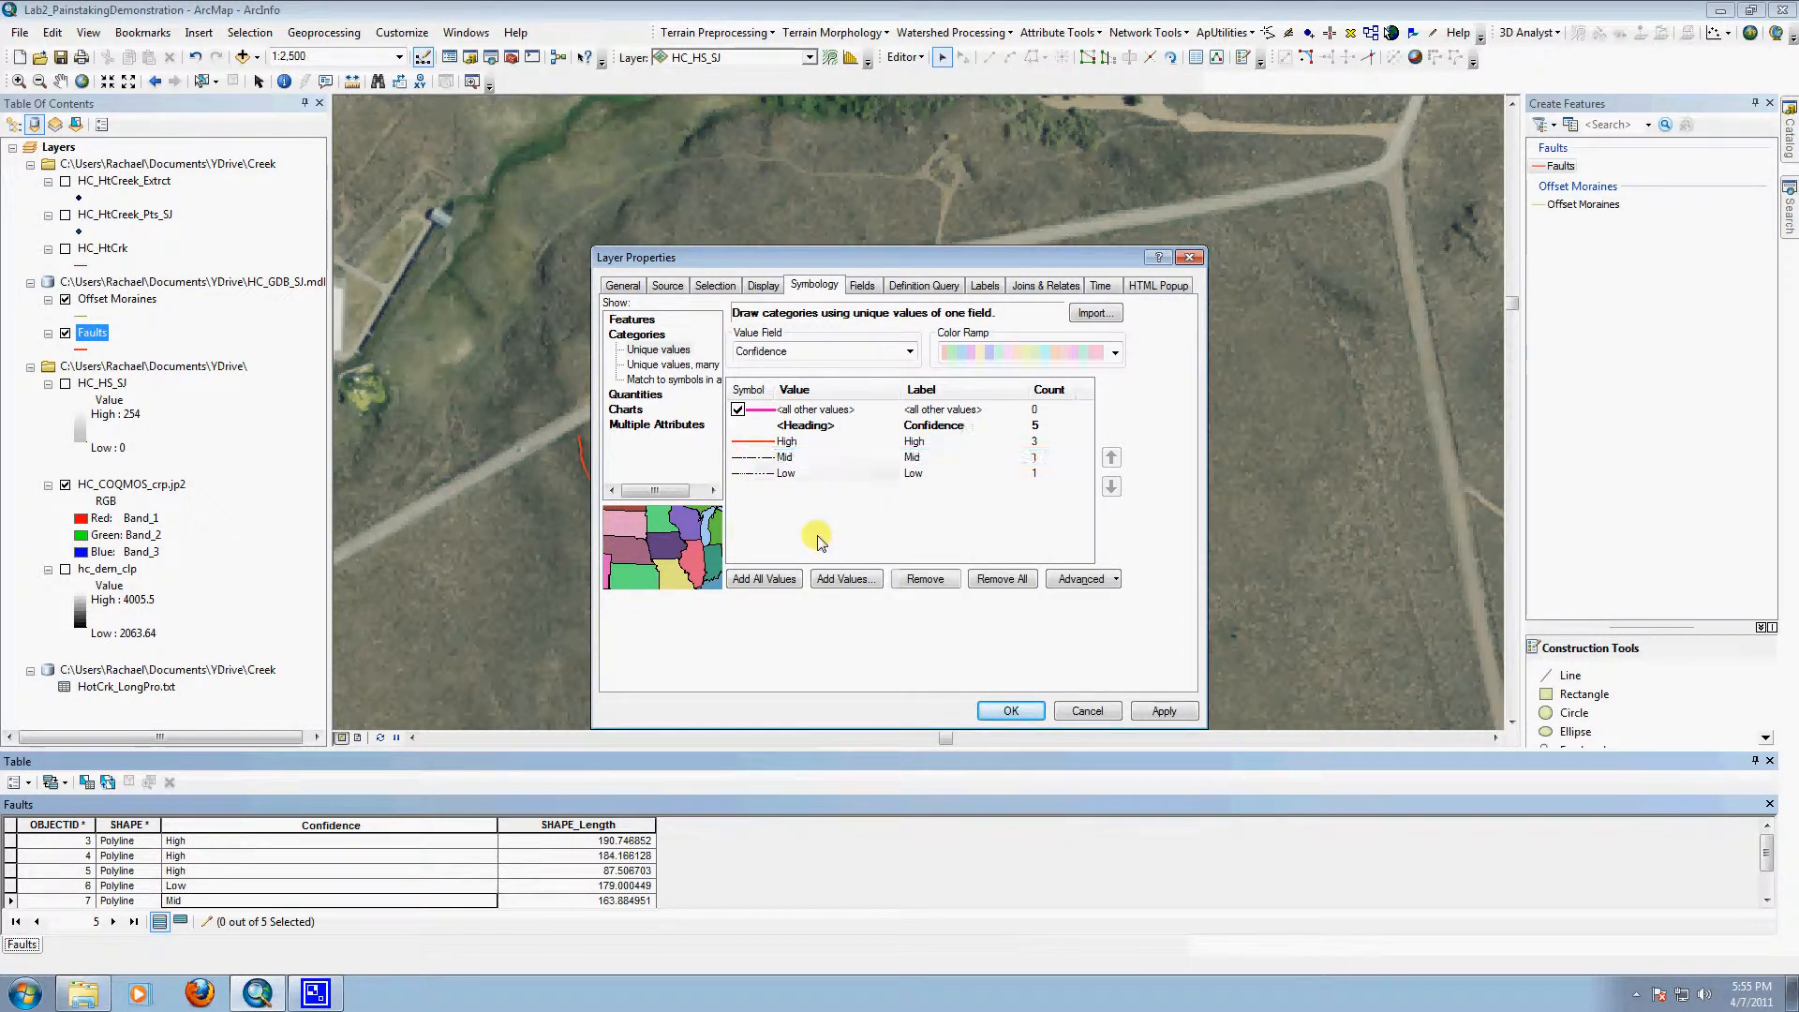
Step: Color all of the Faults layer's Confidence symbols red and apply the symbology to the layer
{"action": "right_click", "coordinate": [750, 444]}
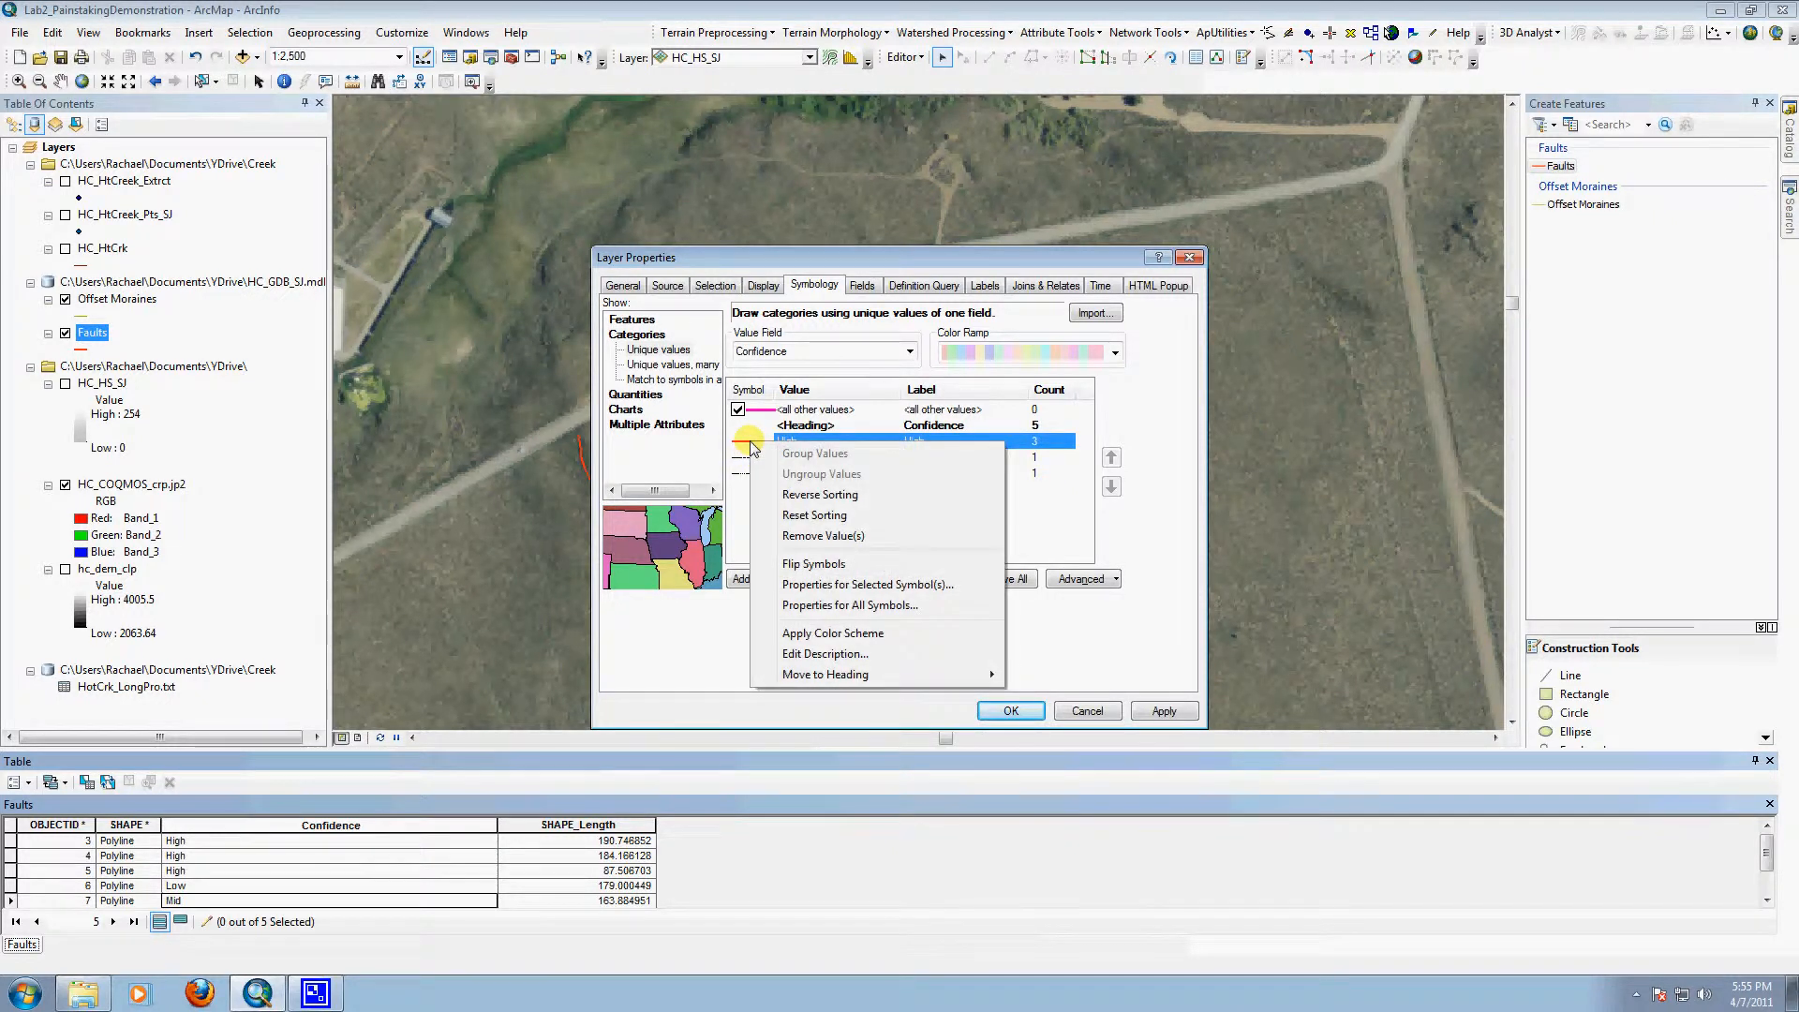
{"action": "left_click", "coordinate": [828, 586]}
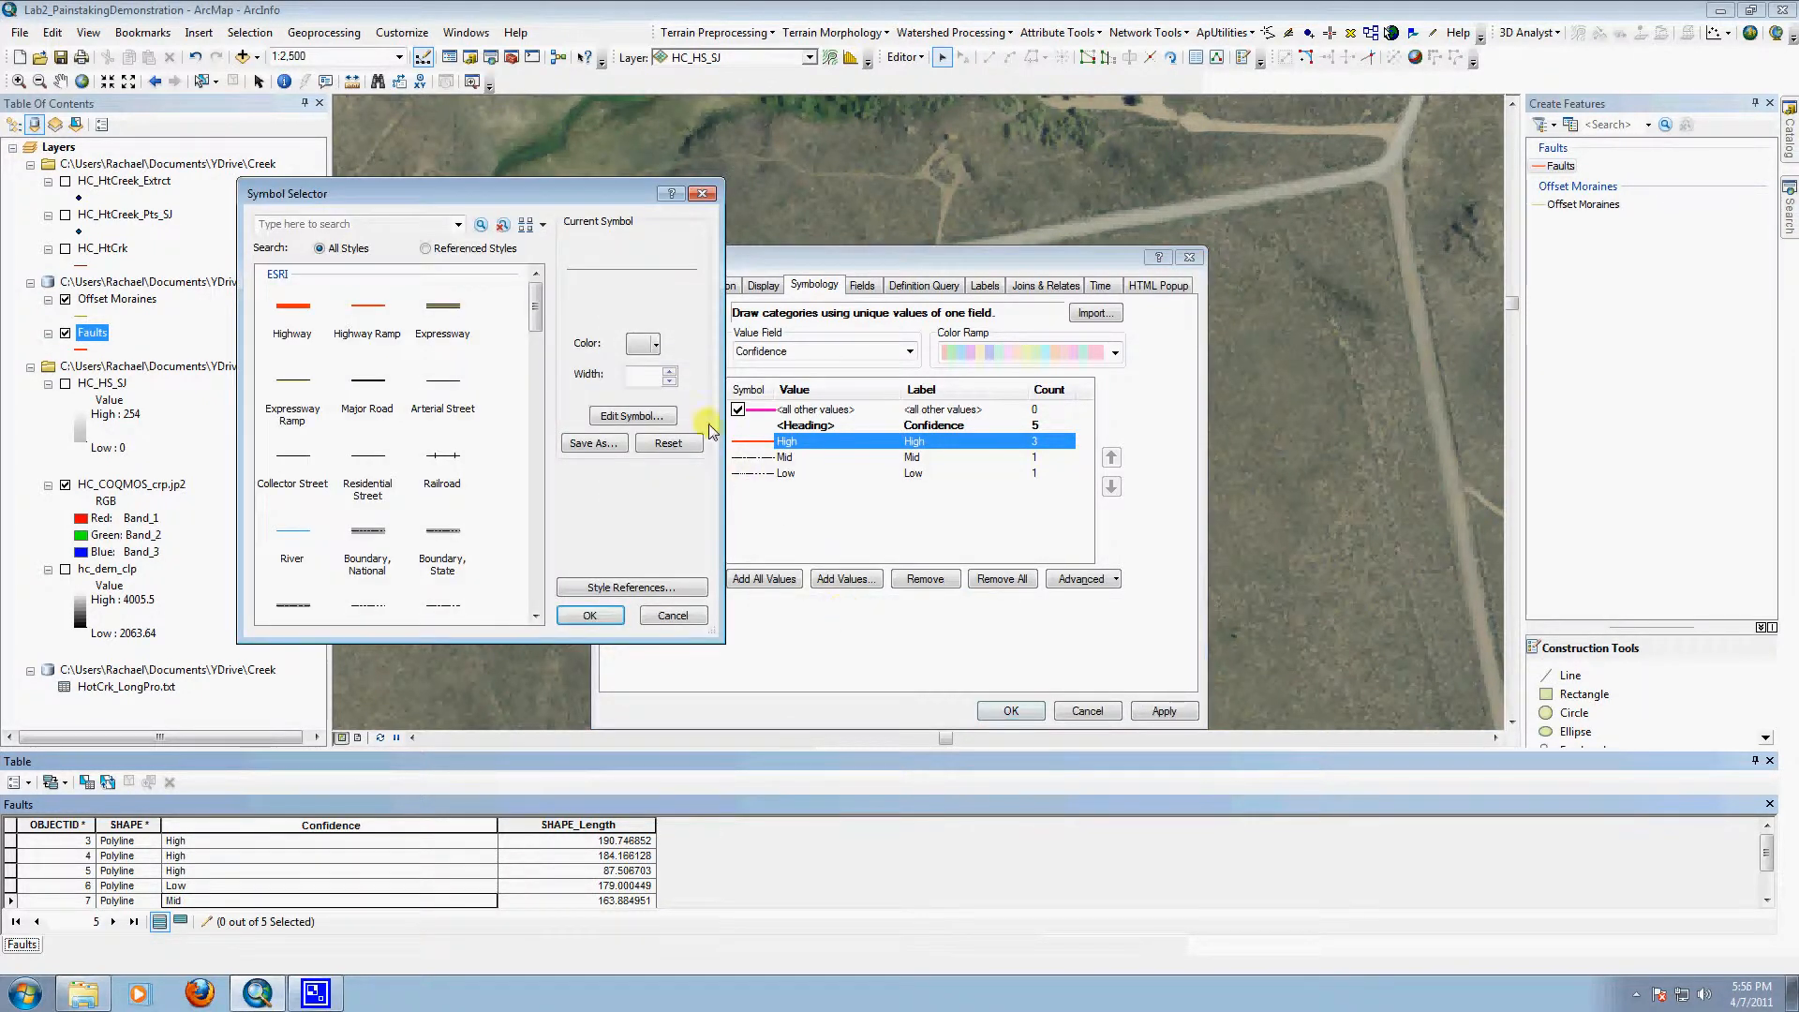
{"action": "left_click", "coordinate": [644, 352]}
{"action": "left_click", "coordinate": [661, 426]}
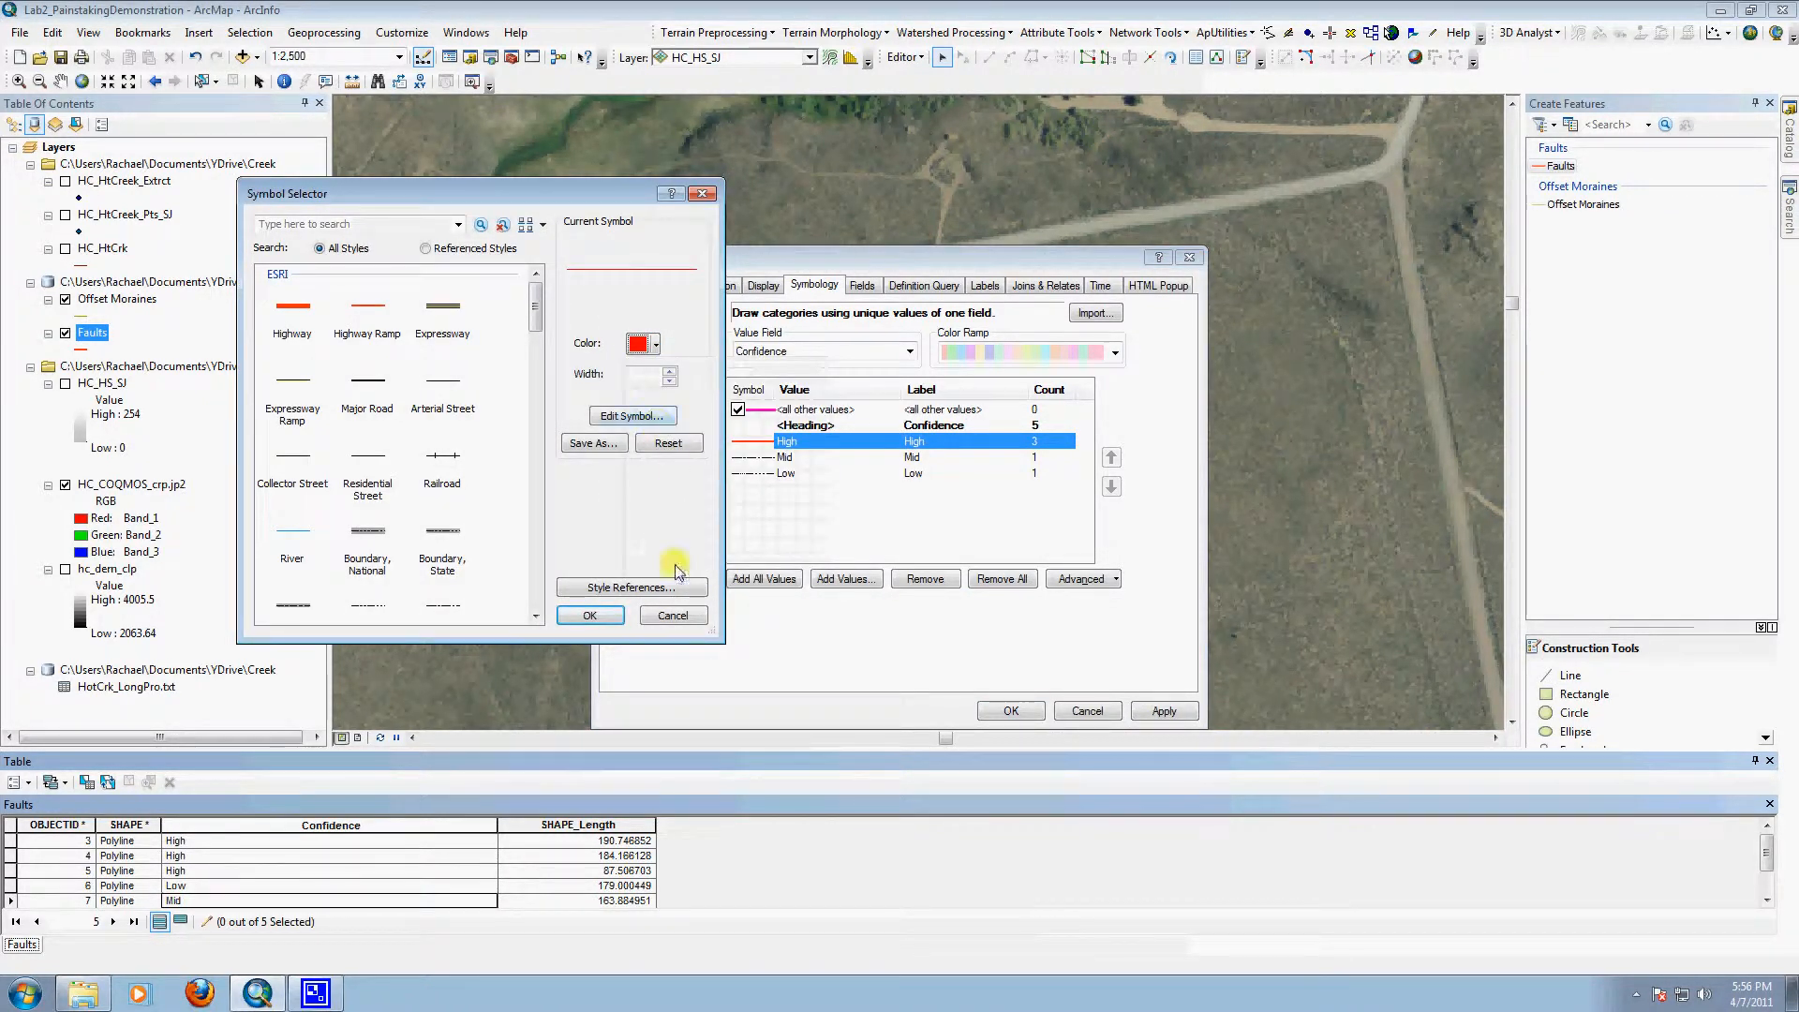
{"action": "left_click", "coordinate": [591, 614]}
{"action": "left_click", "coordinate": [1163, 711]}
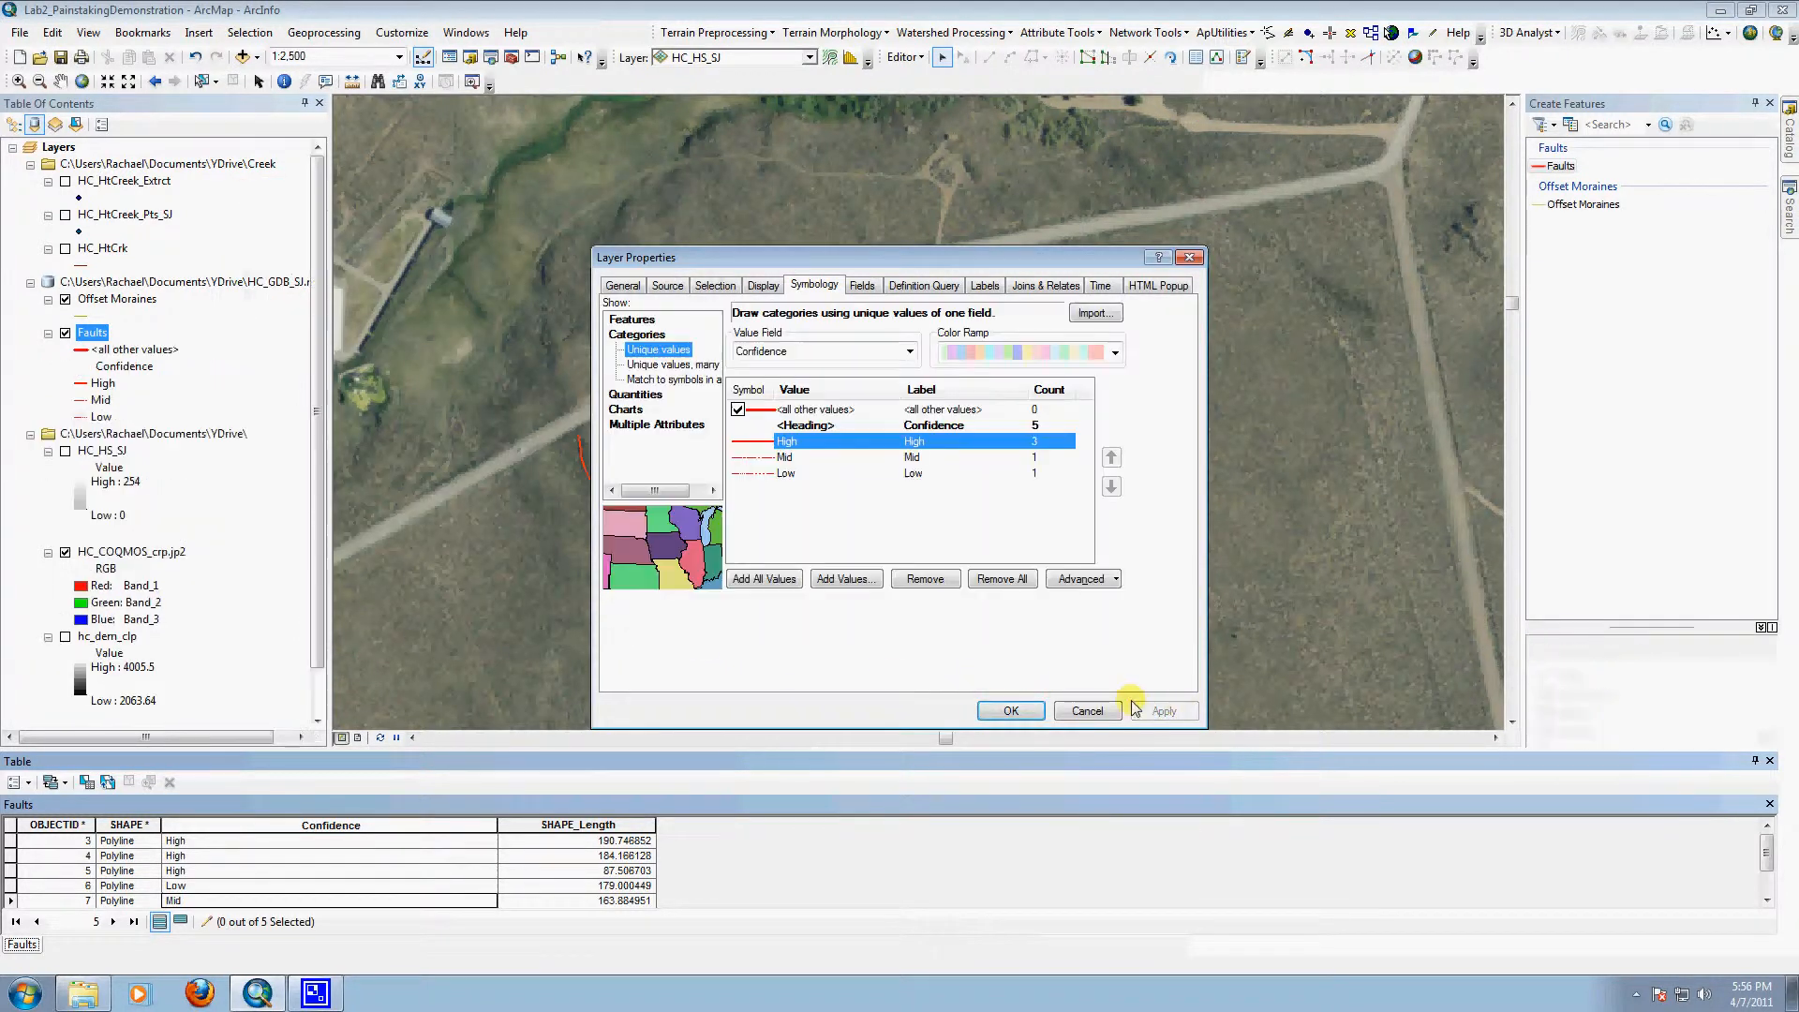
{"action": "left_click", "coordinate": [1010, 710]}
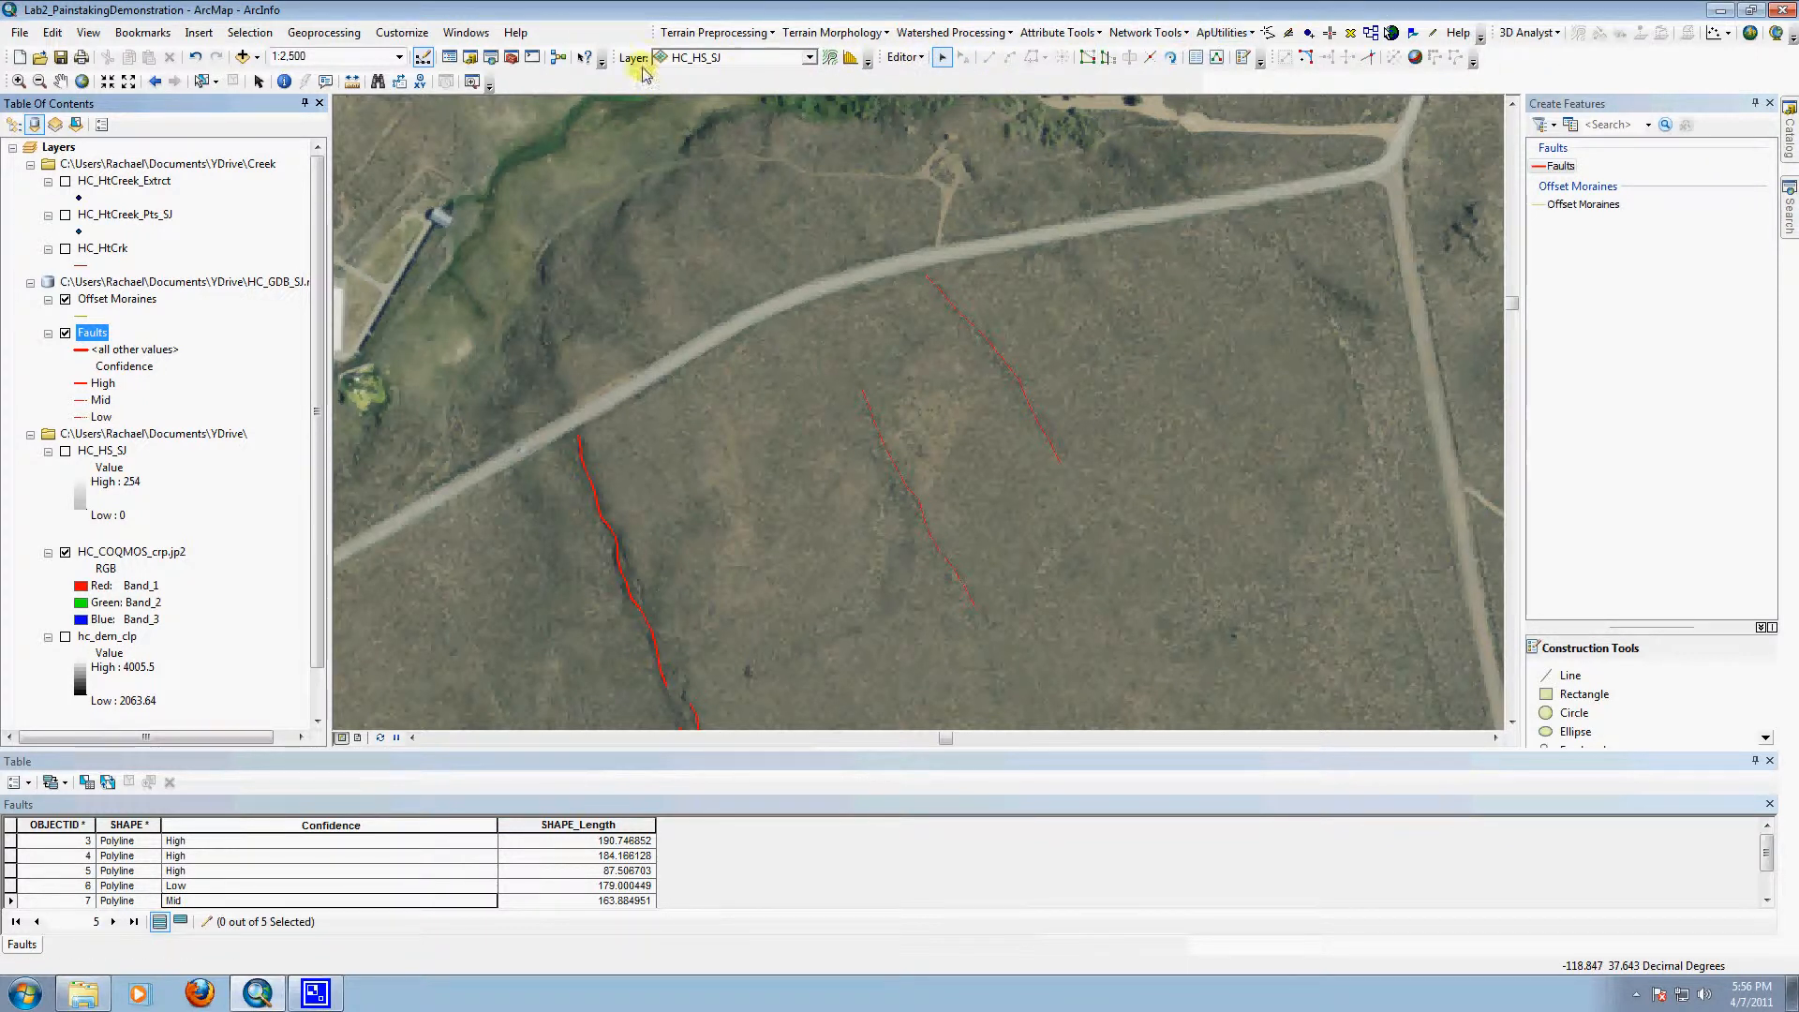
Step: Examine the aerial imagery southeast of the mapped faults, down to the moraine ridge beside the tree-lined creek and loop road
{"action": "left_click", "coordinate": [56, 83]}
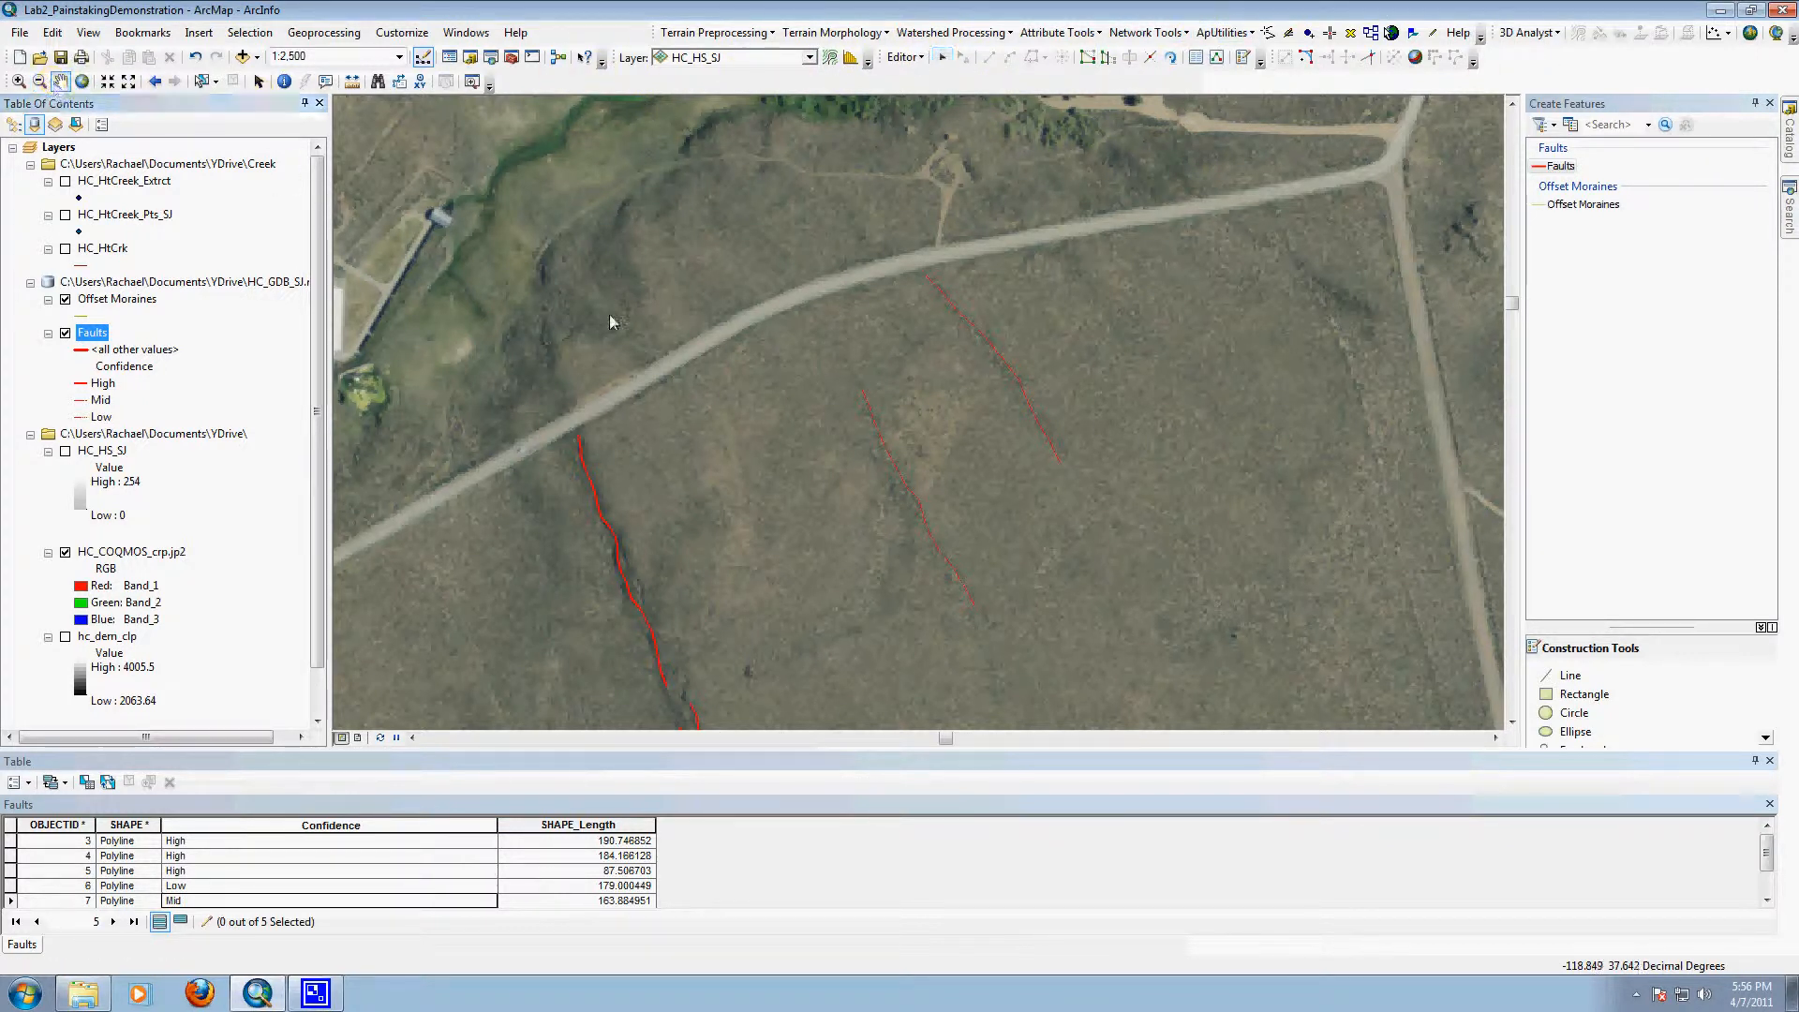
{"action": "scroll", "coordinate": [832, 470], "scroll_direction": "up", "scroll_amount": 5}
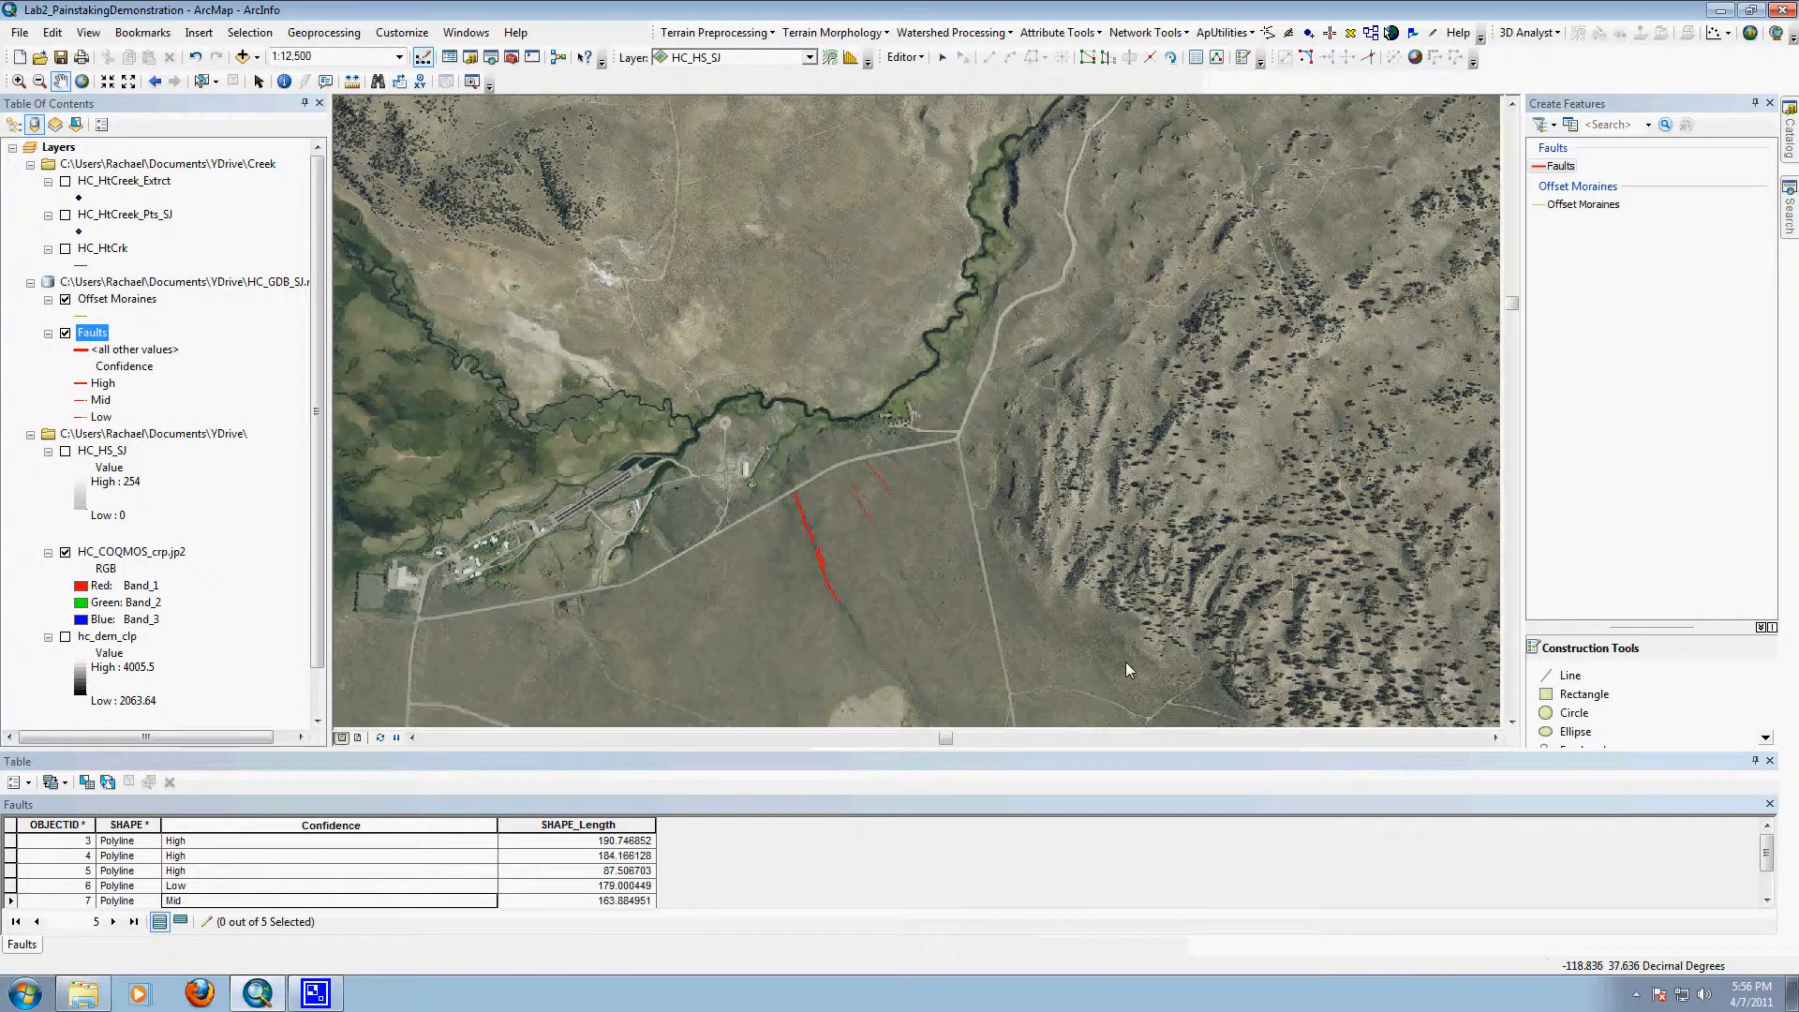
{"action": "left_click_drag", "start_coordinate": [1126, 661], "coordinate": [944, 285]}
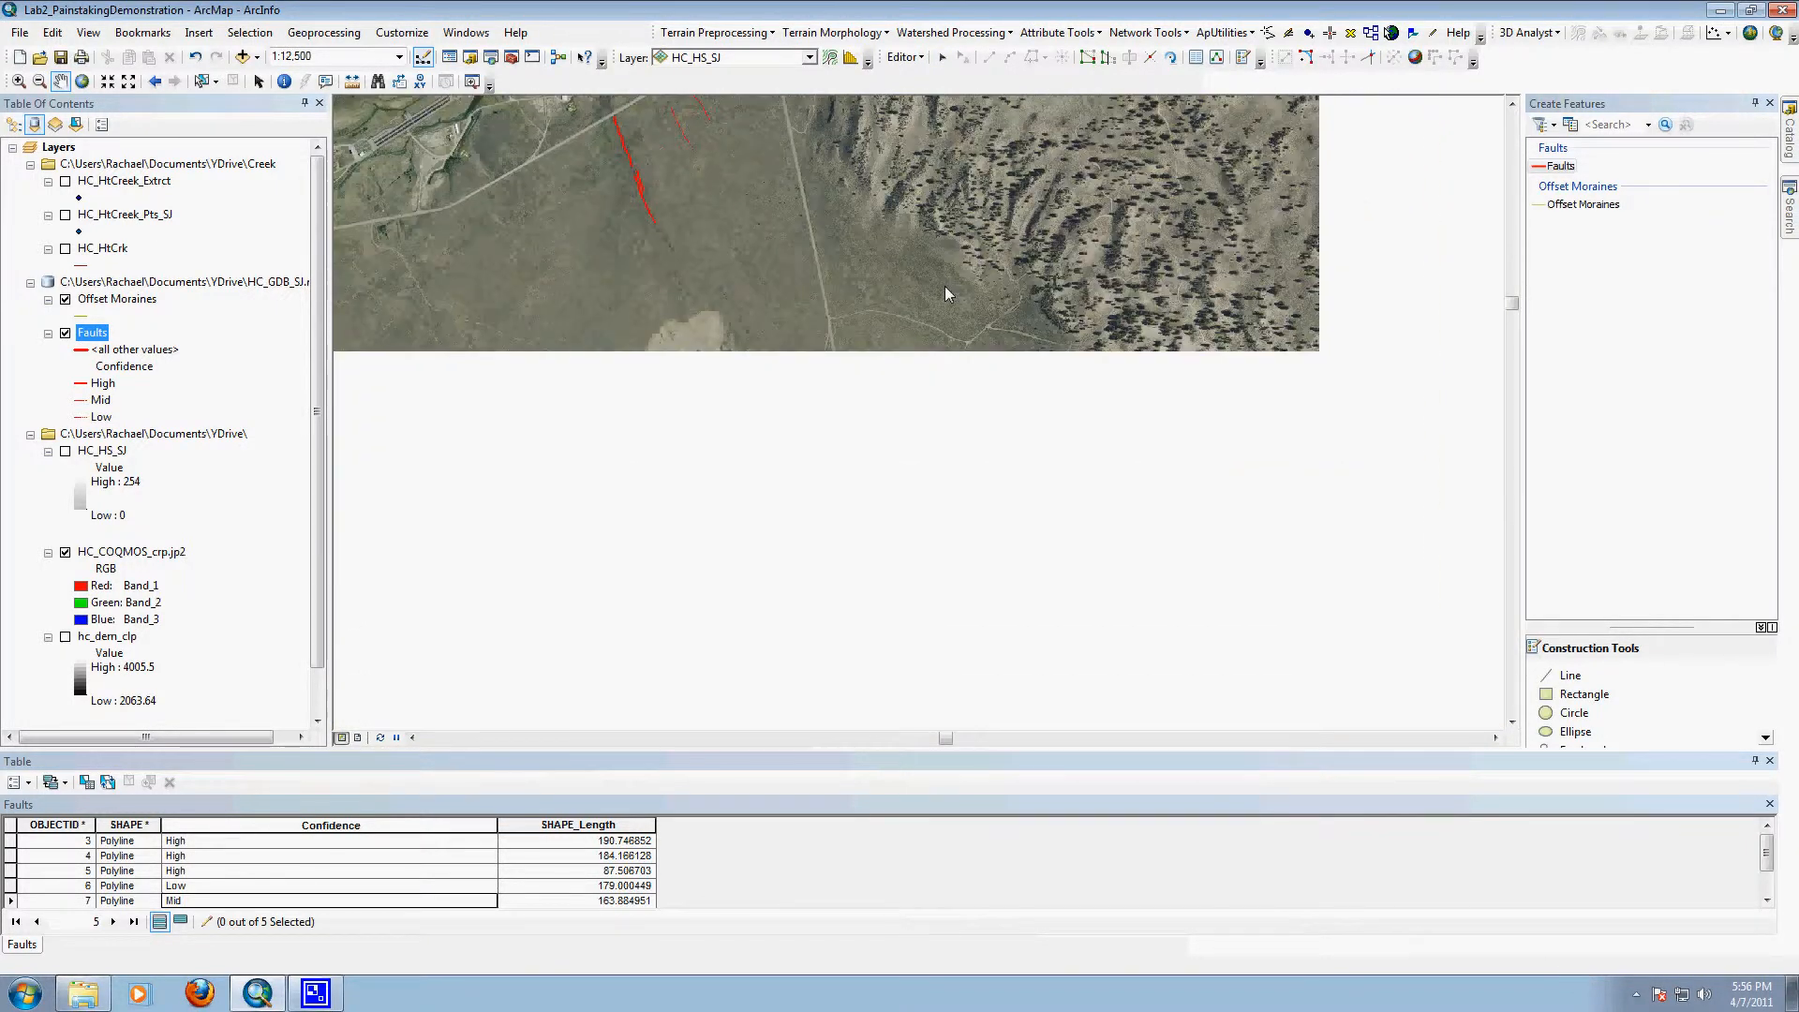
{"action": "left_click_drag", "start_coordinate": [1033, 647], "coordinate": [845, 262]}
{"action": "left_click_drag", "start_coordinate": [1253, 693], "coordinate": [697, 218]}
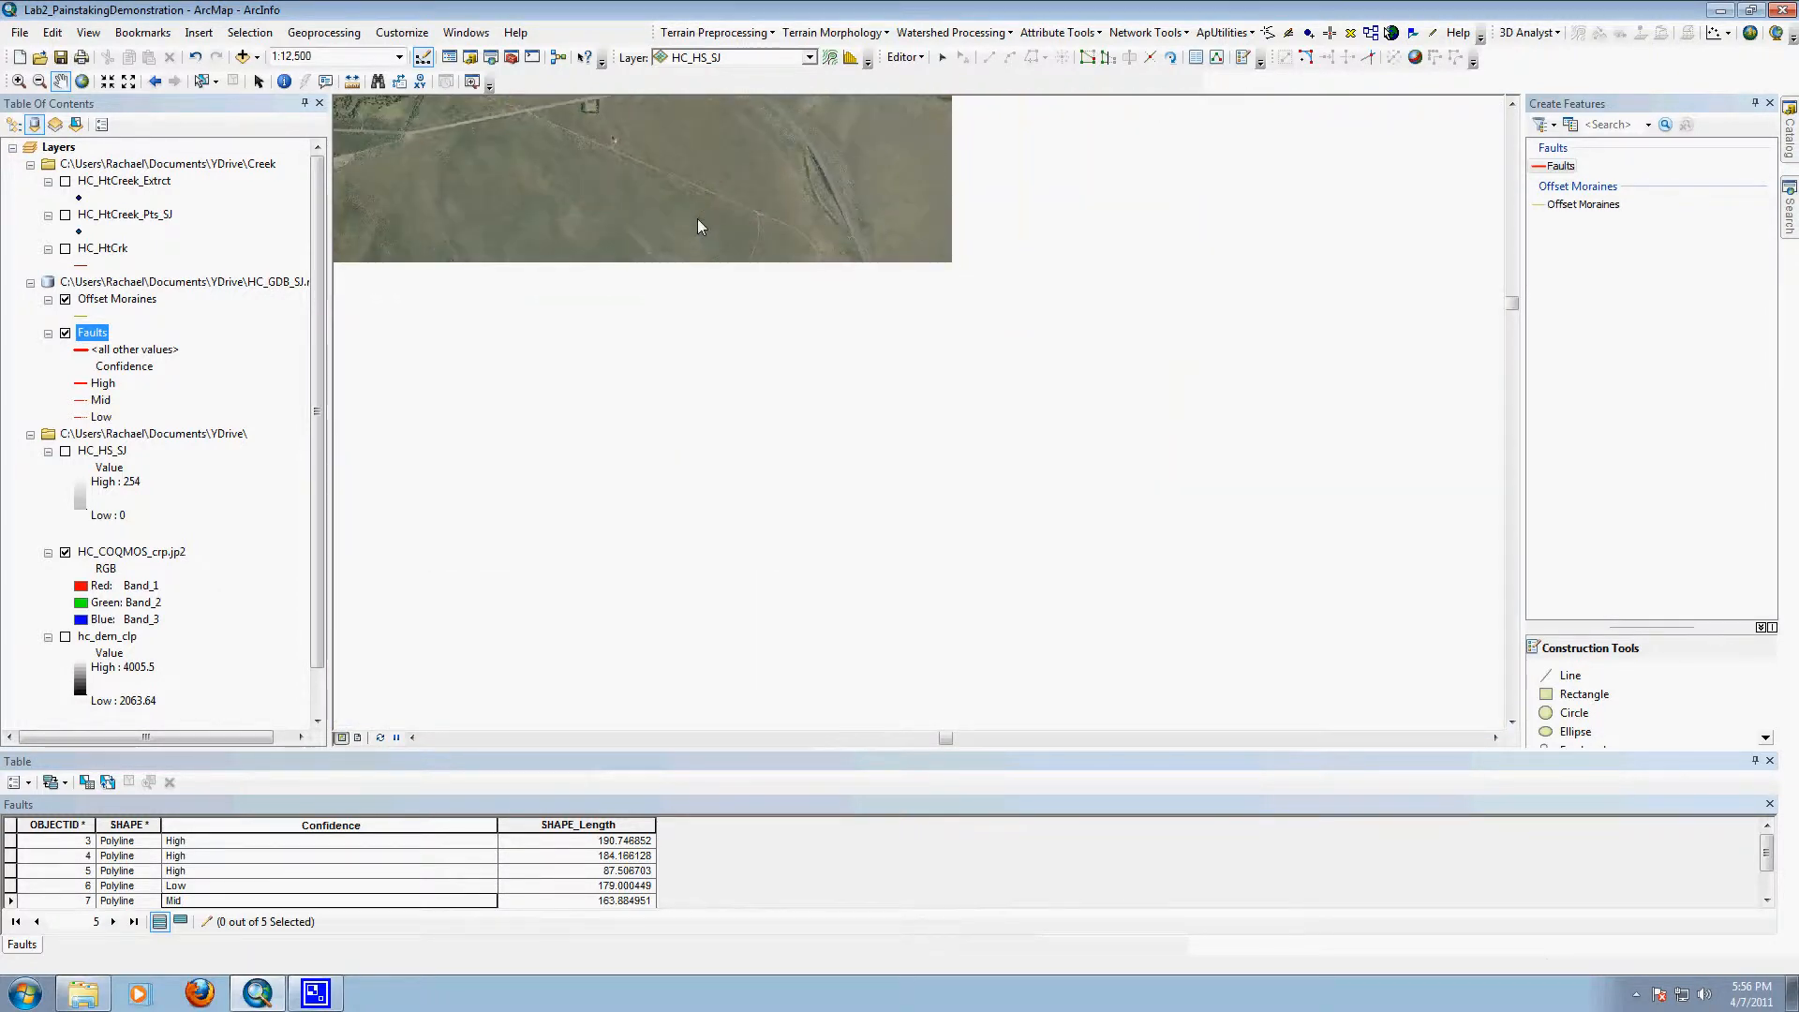
{"action": "left_click_drag", "start_coordinate": [1103, 609], "coordinate": [948, 199]}
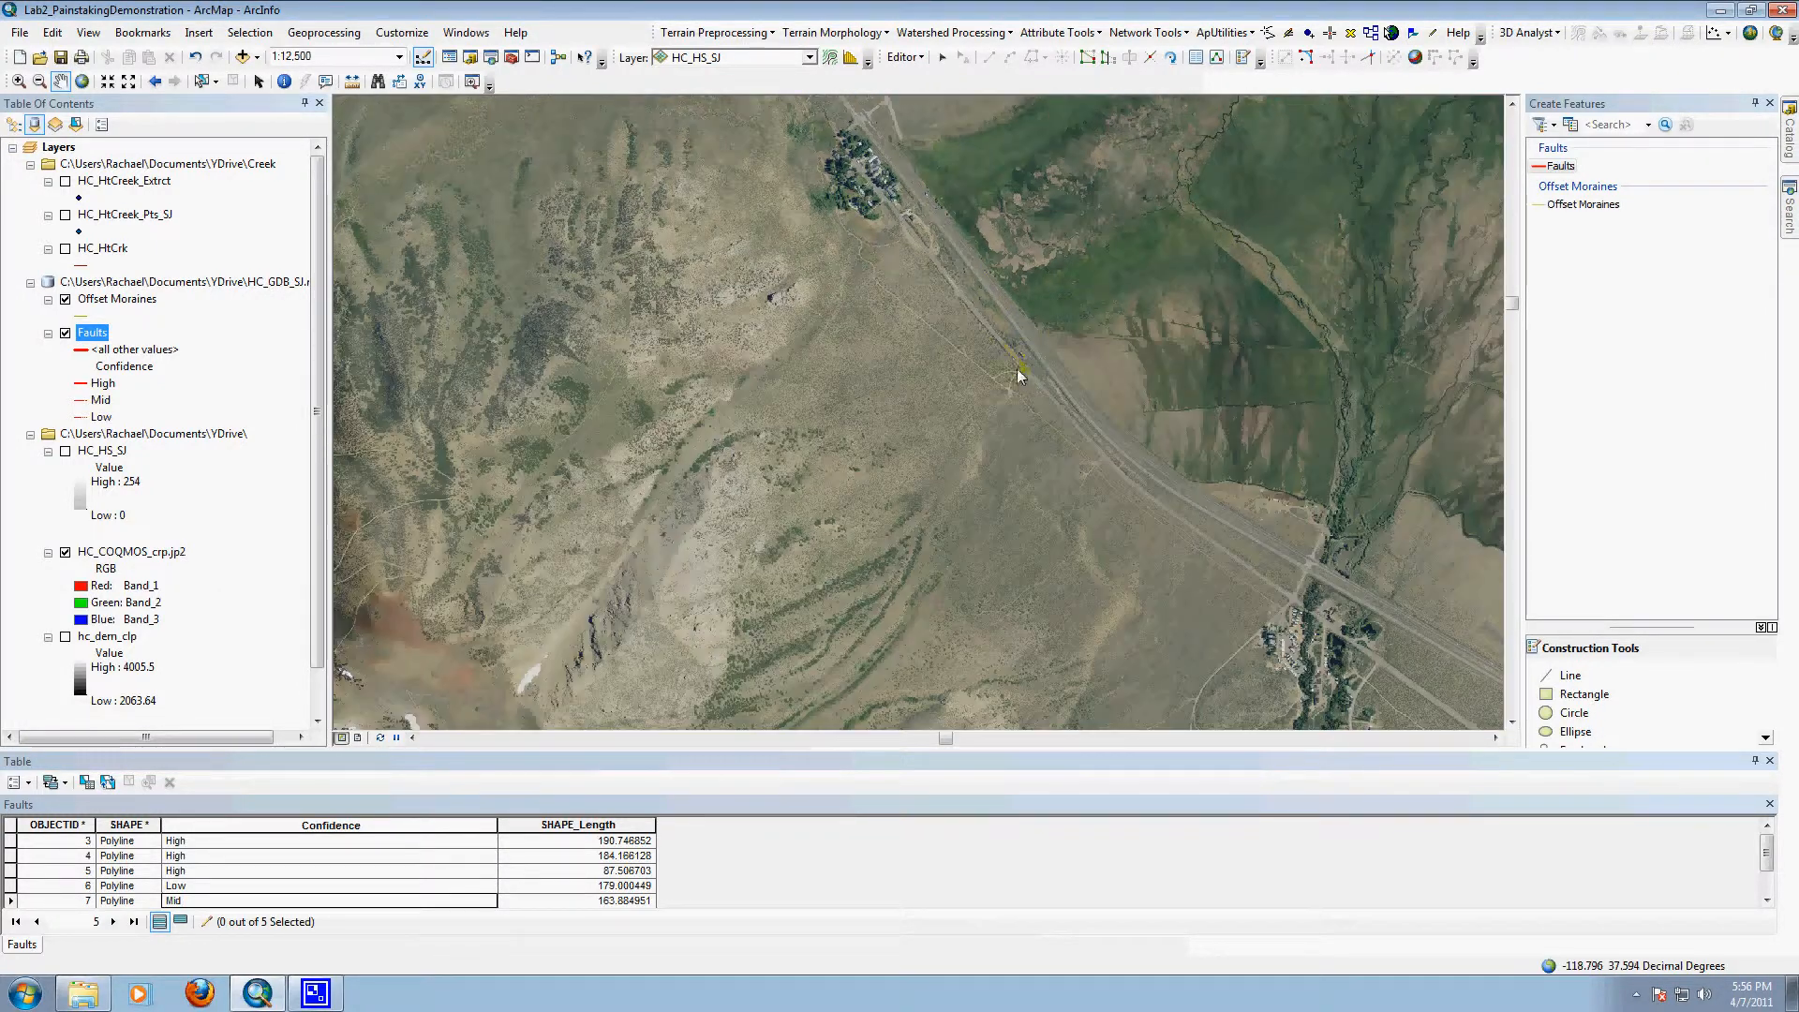
{"action": "left_click_drag", "start_coordinate": [1107, 550], "coordinate": [1065, 328]}
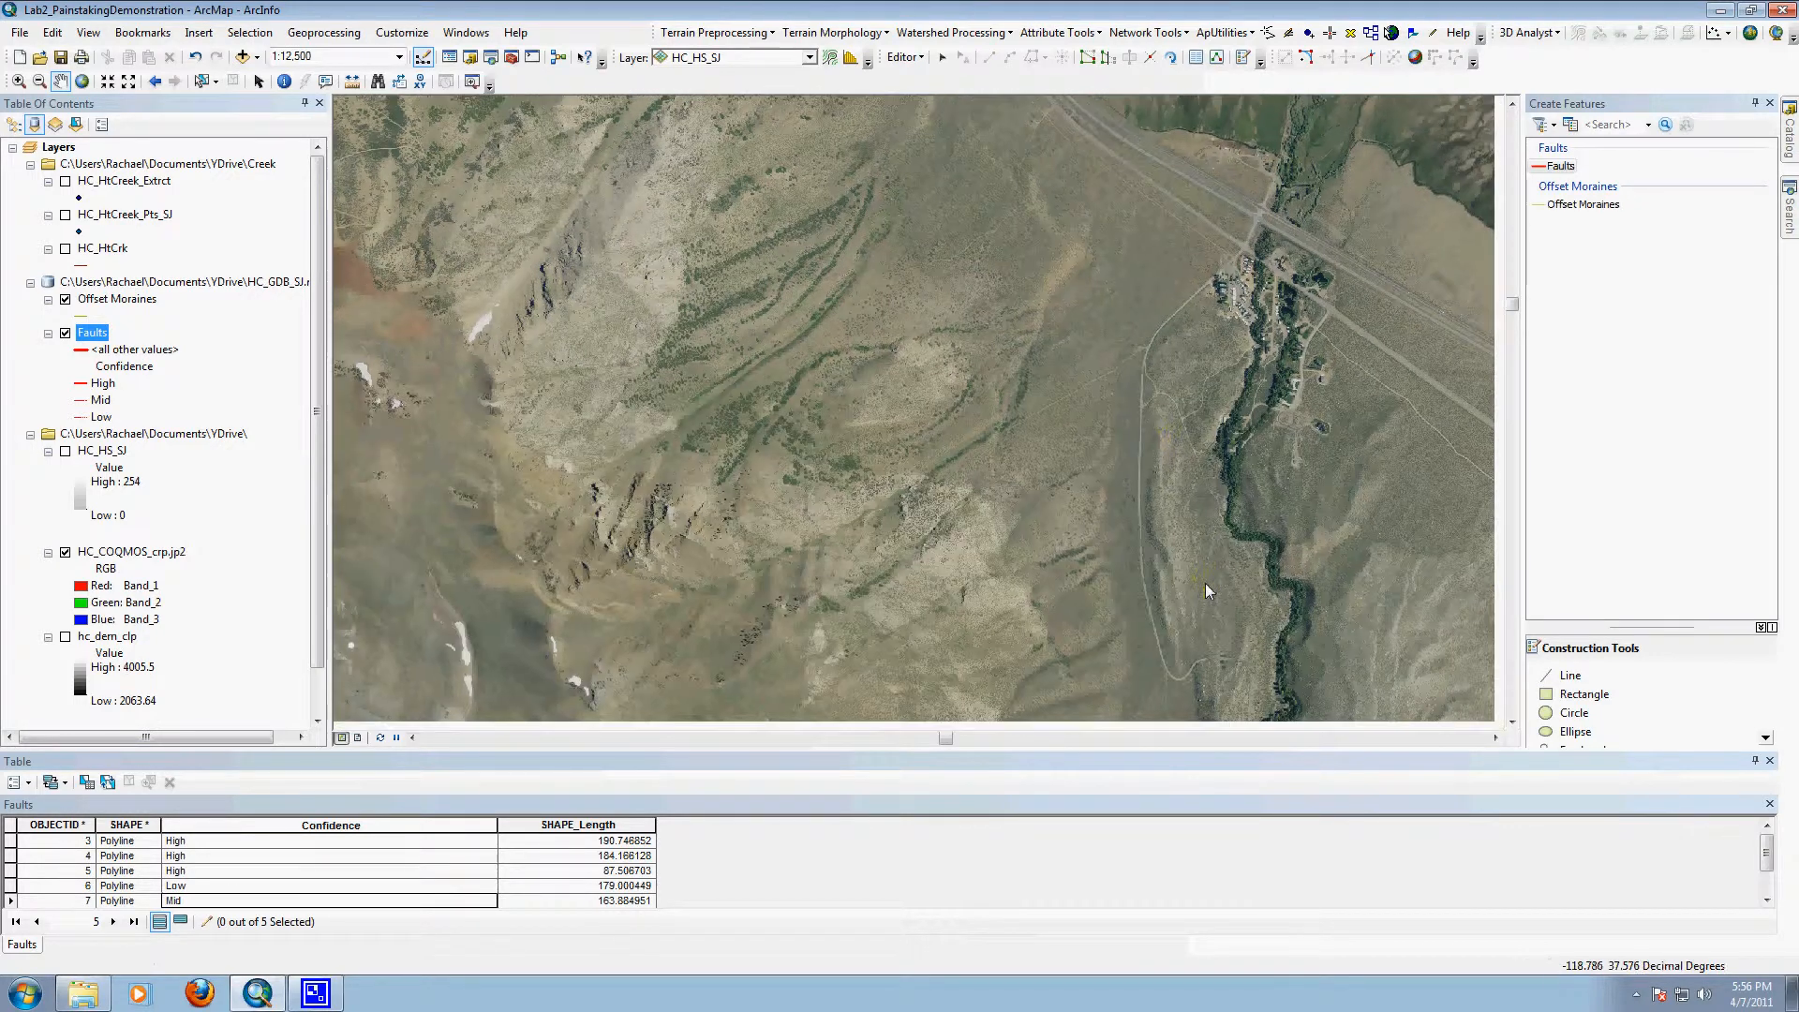
{"action": "left_click_drag", "start_coordinate": [1204, 583], "coordinate": [1115, 316]}
{"action": "left_click_drag", "start_coordinate": [1149, 531], "coordinate": [1139, 294]}
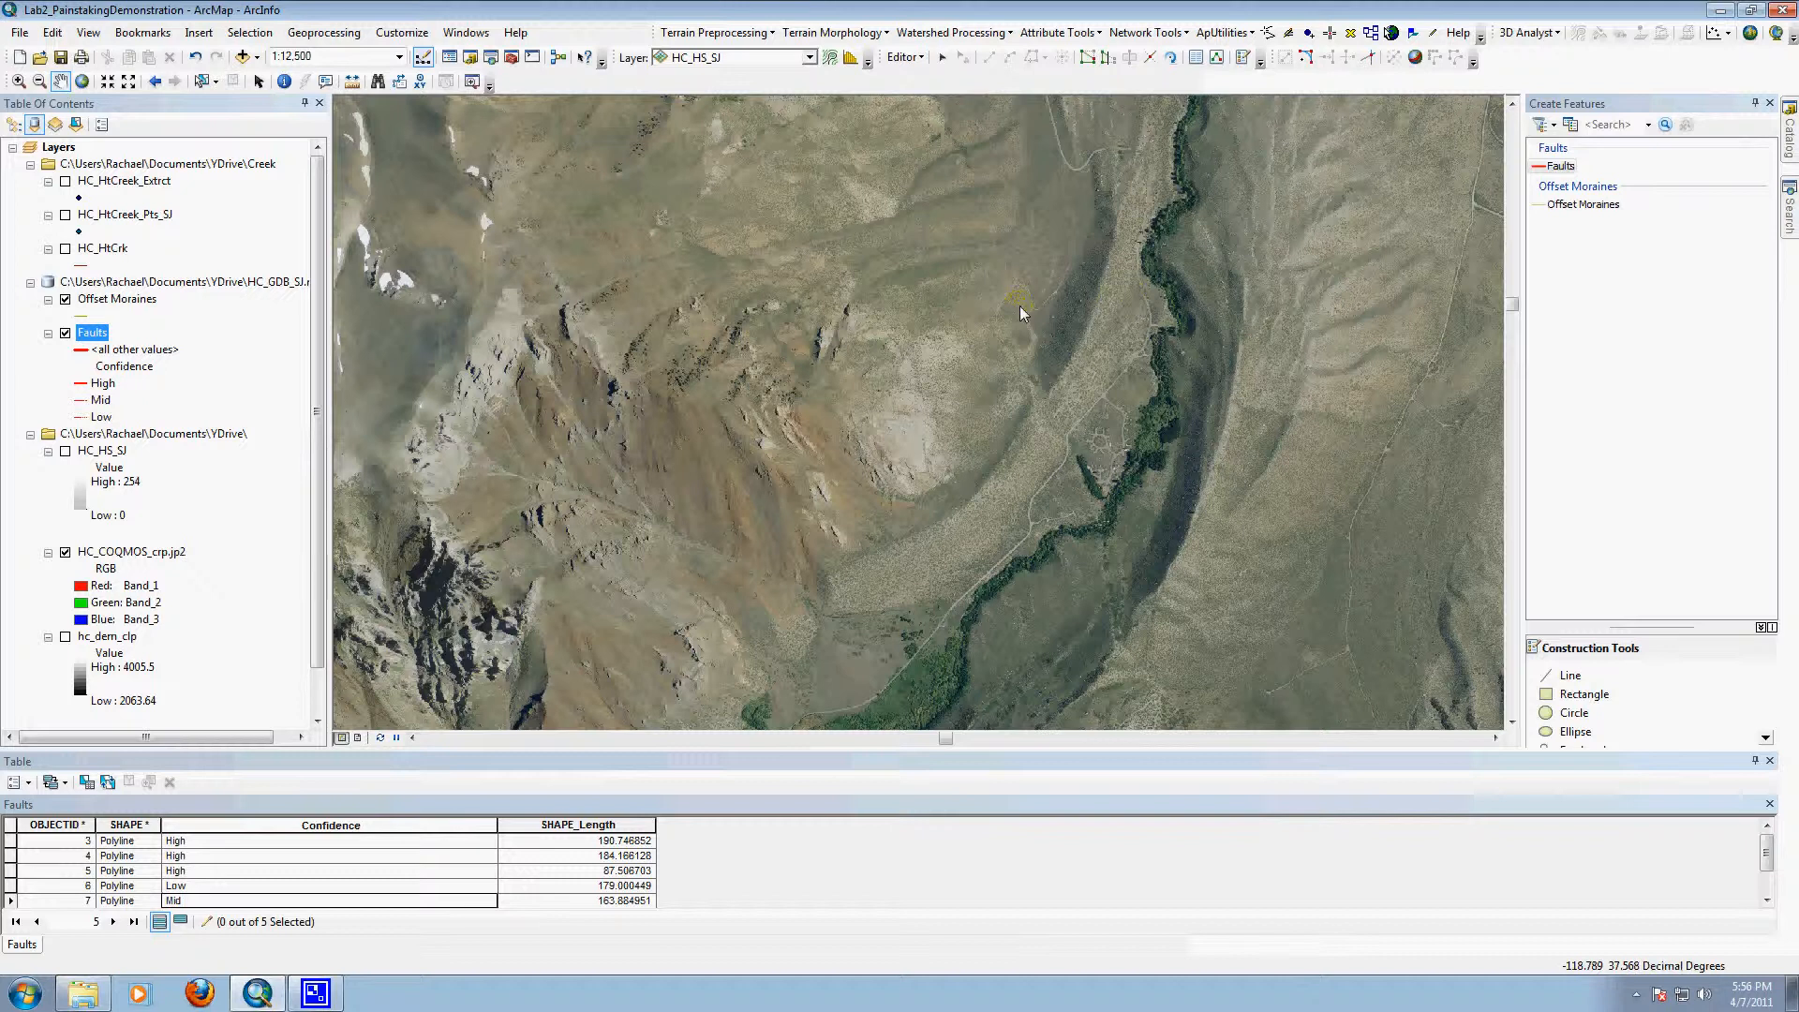
{"action": "left_click", "coordinate": [19, 81]}
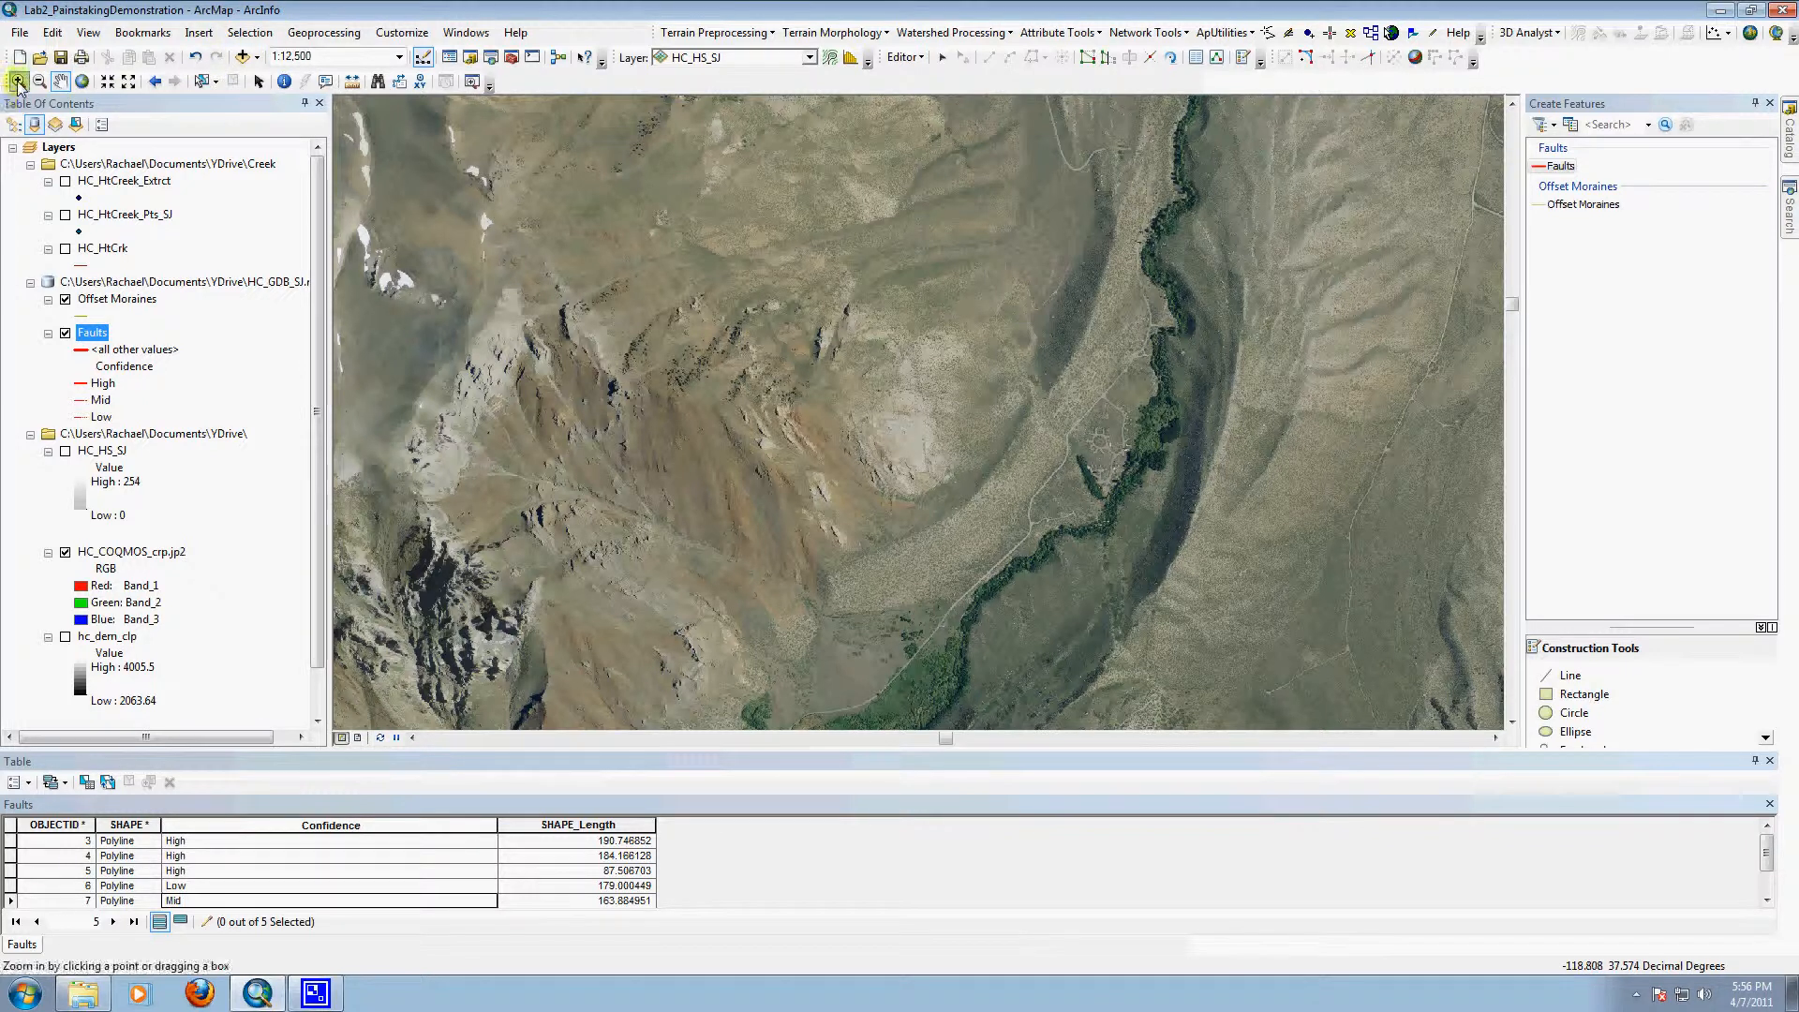
{"action": "left_click_drag", "start_coordinate": [778, 186], "coordinate": [1262, 643]}
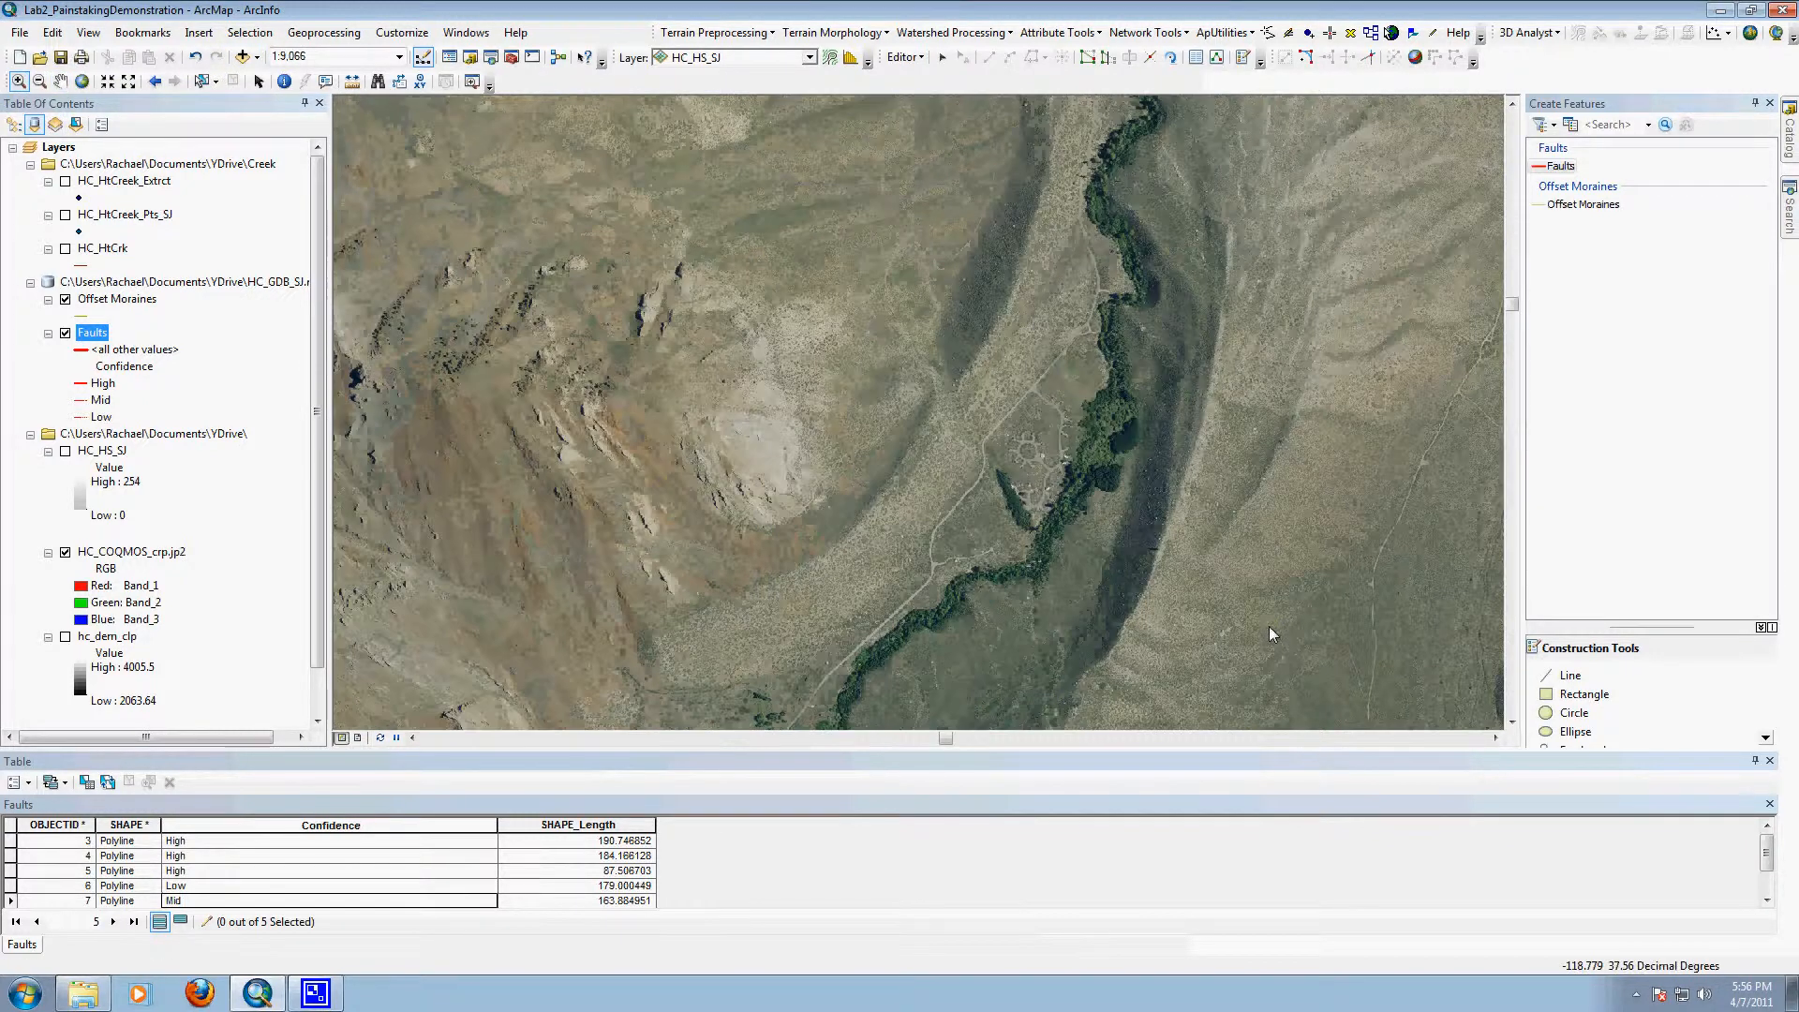
{"action": "left_click_drag", "start_coordinate": [646, 187], "coordinate": [1217, 617]}
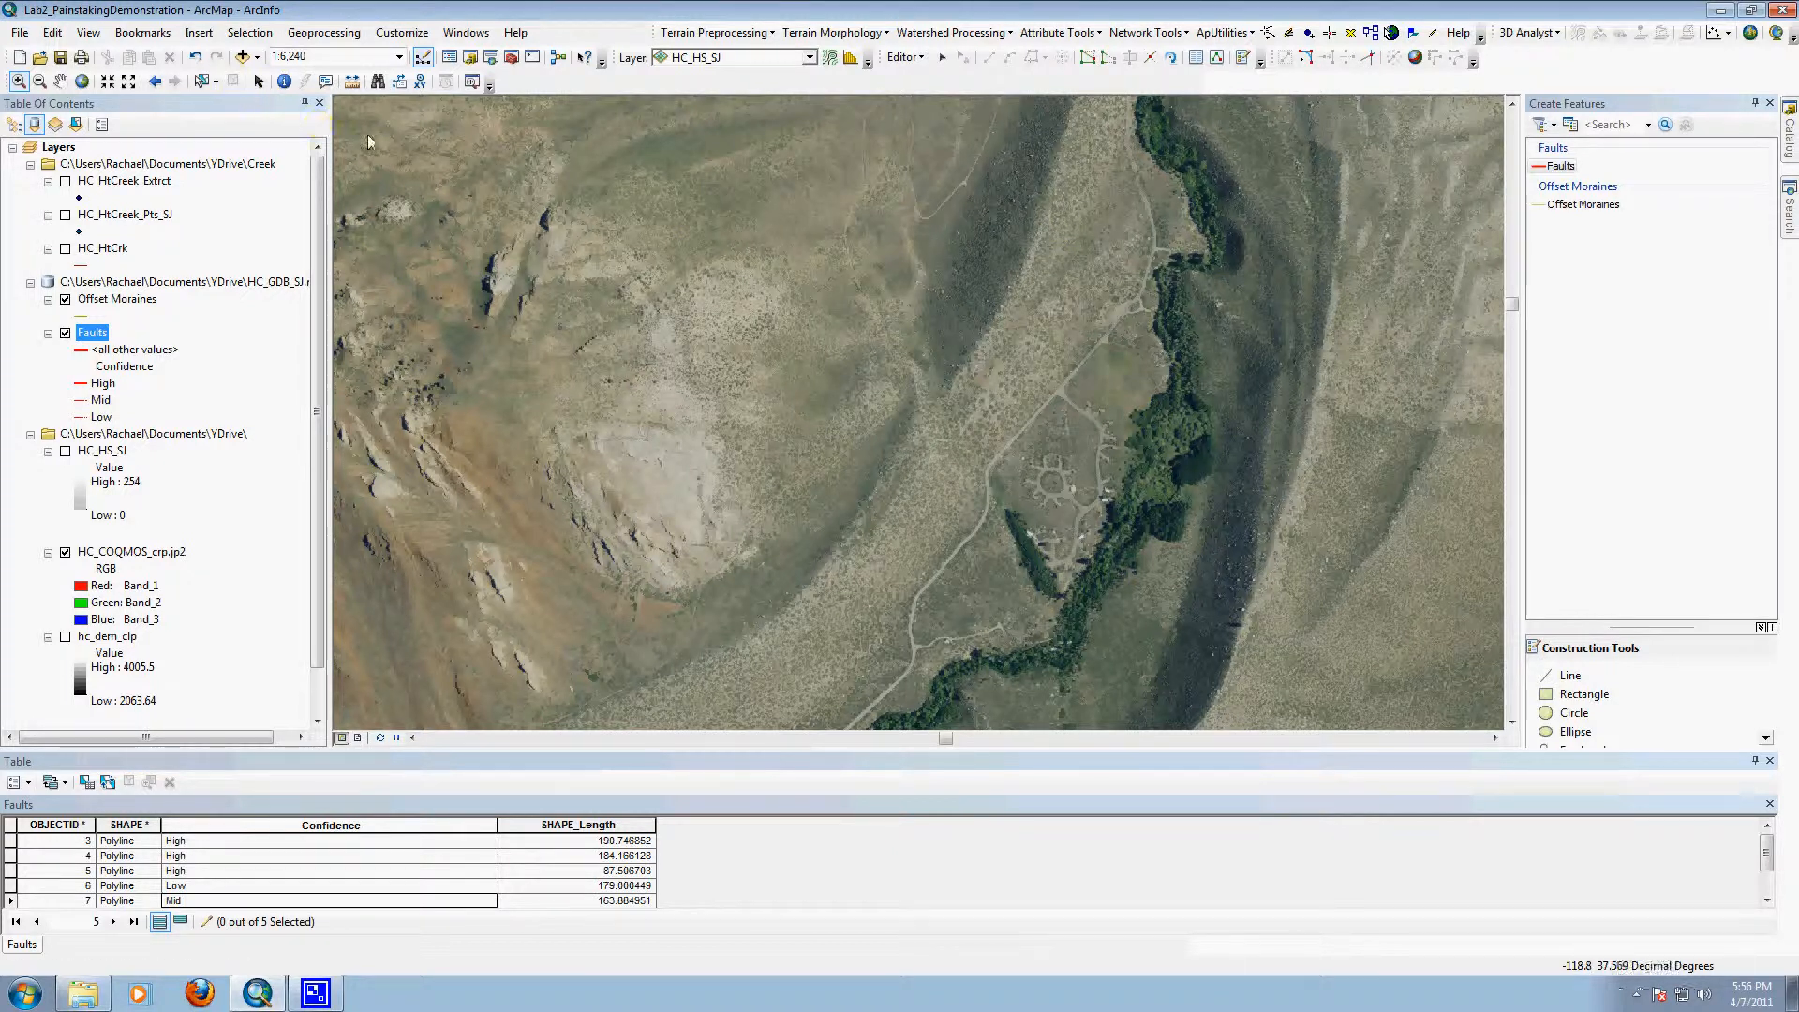
{"action": "left_click_drag", "start_coordinate": [672, 310], "coordinate": [937, 627]}
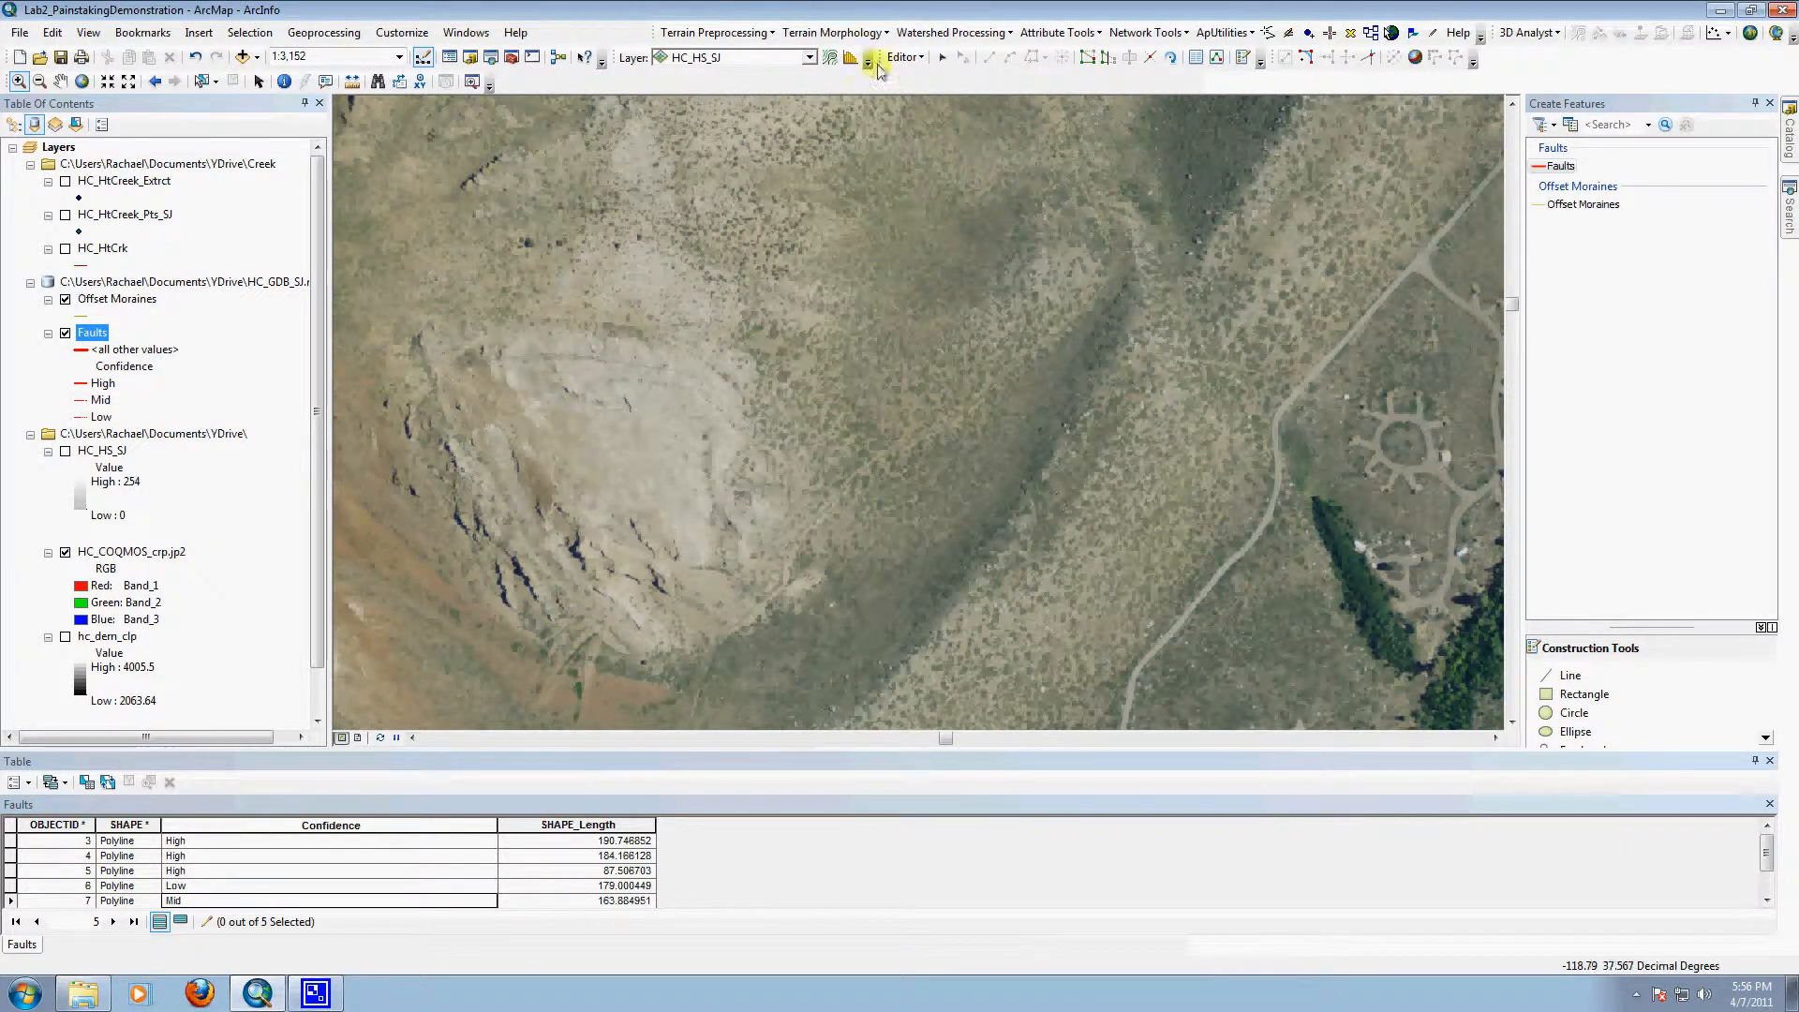
{"action": "left_click", "coordinate": [60, 80]}
{"action": "left_click_drag", "start_coordinate": [1007, 422], "coordinate": [862, 291]}
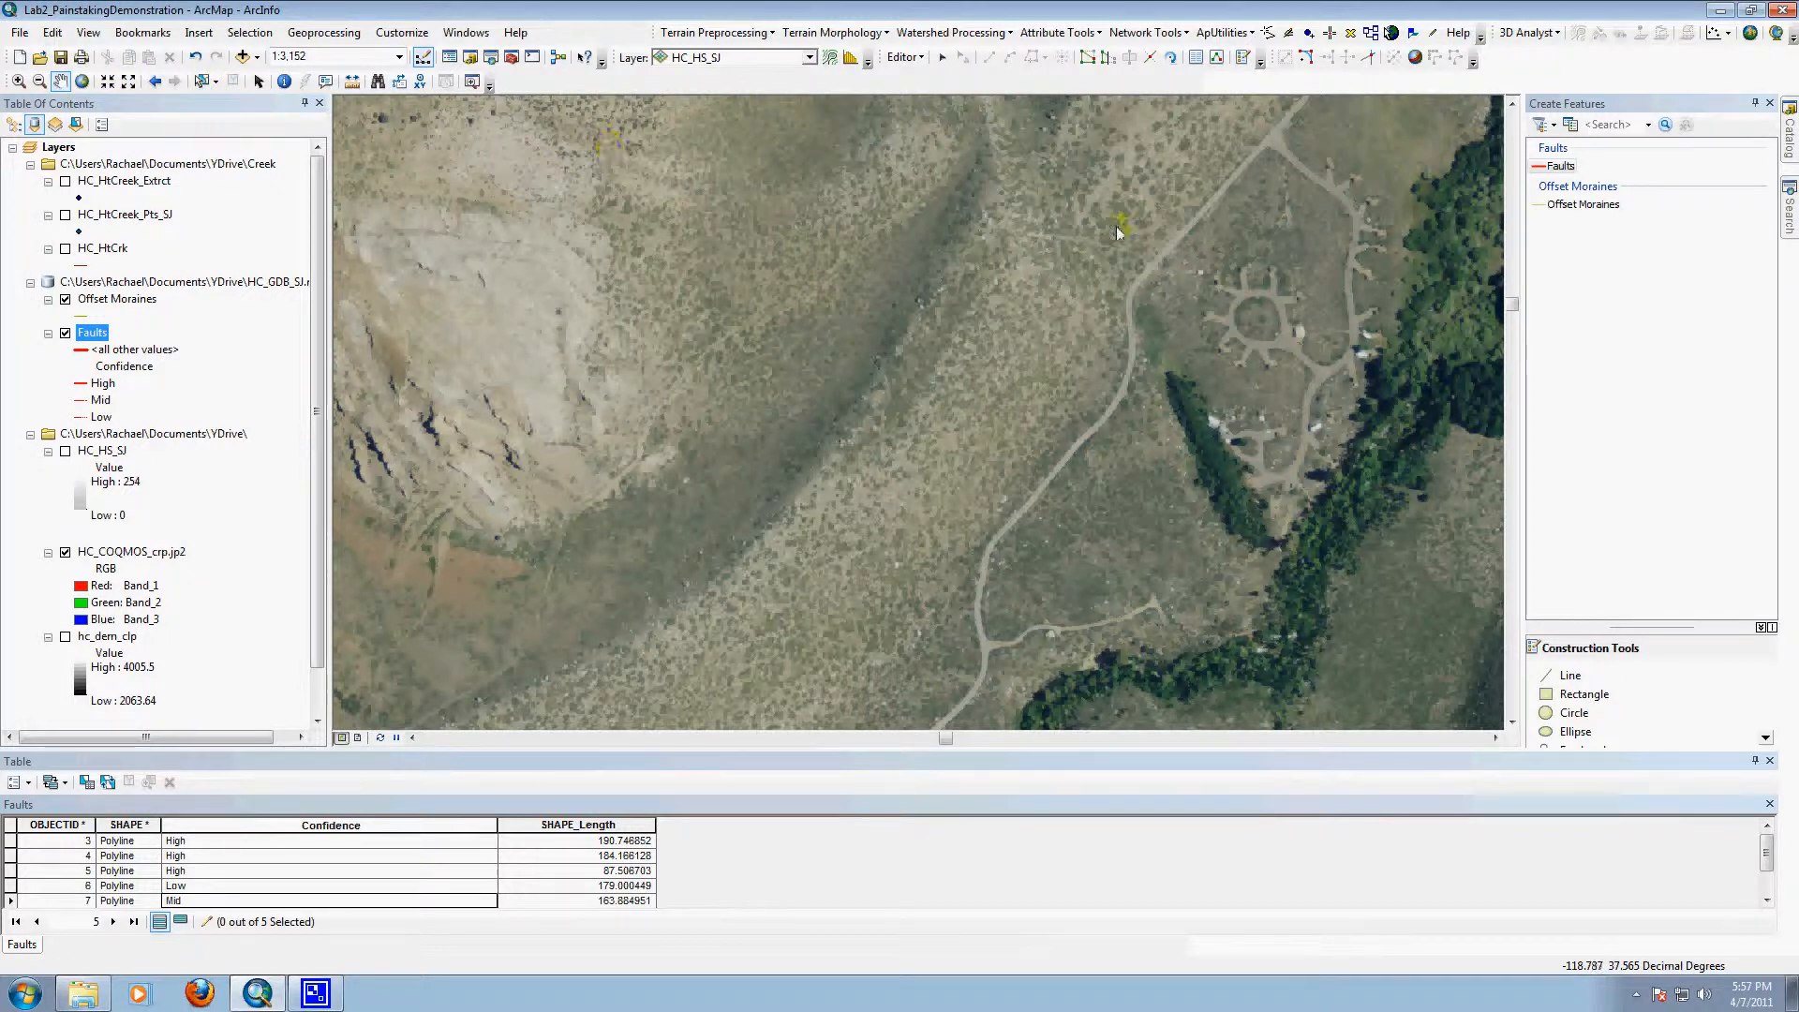
Step: Digitize a line about 491 m long in the Faults layer along the dark moraine ridge west of the road, then clear its selection
{"action": "left_click", "coordinate": [1582, 208]}
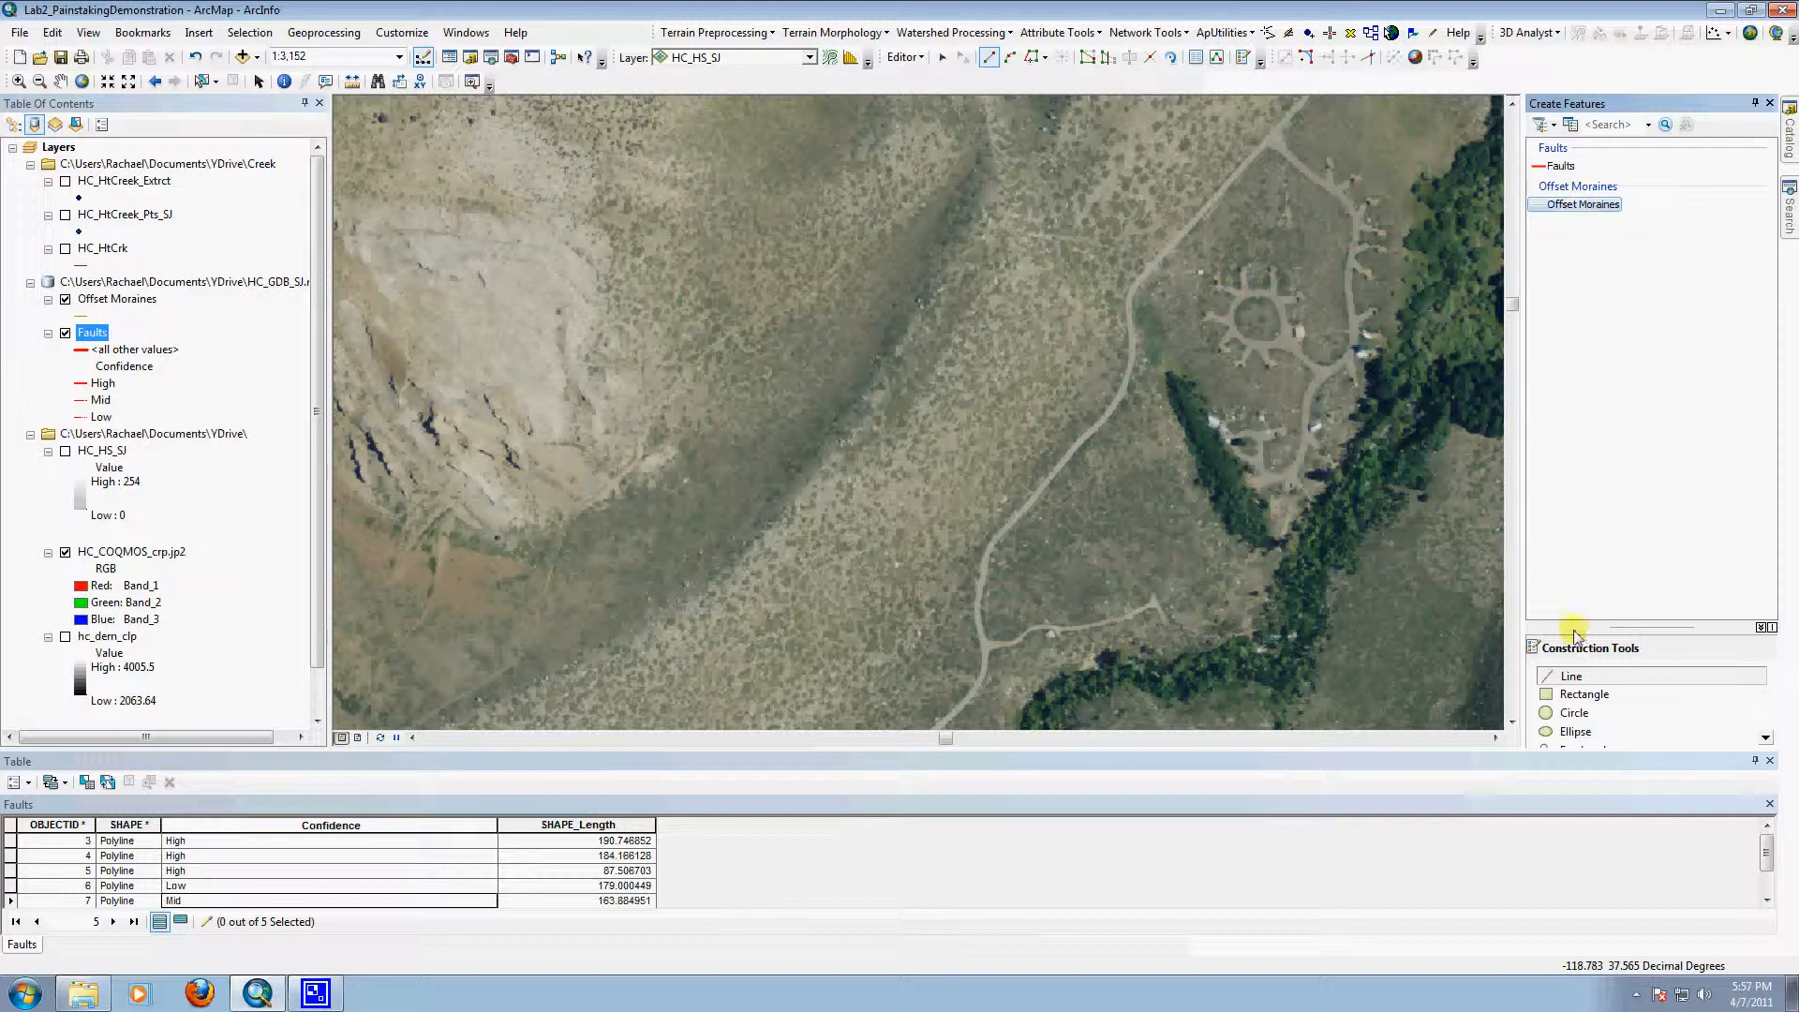
{"action": "left_click", "coordinate": [1560, 166]}
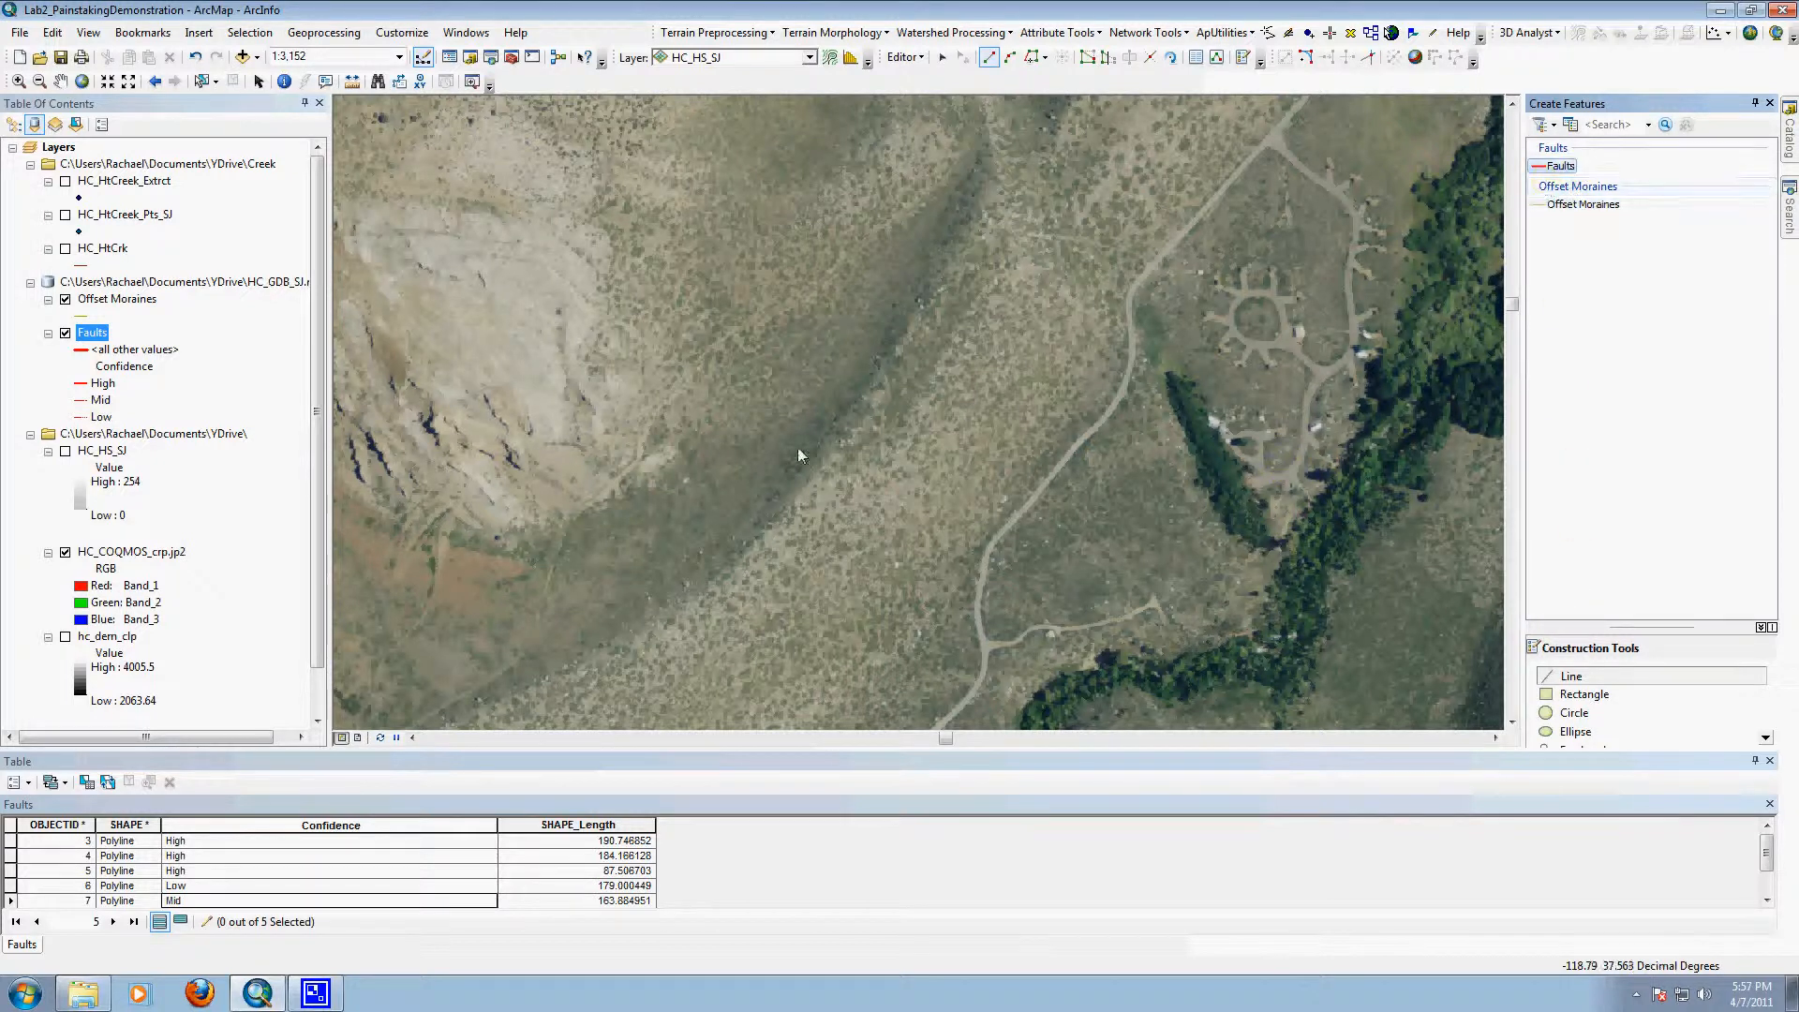
{"action": "left_click", "coordinate": [658, 618]}
{"action": "left_click", "coordinate": [696, 608]}
{"action": "left_click", "coordinate": [724, 566]}
{"action": "left_click", "coordinate": [781, 502]}
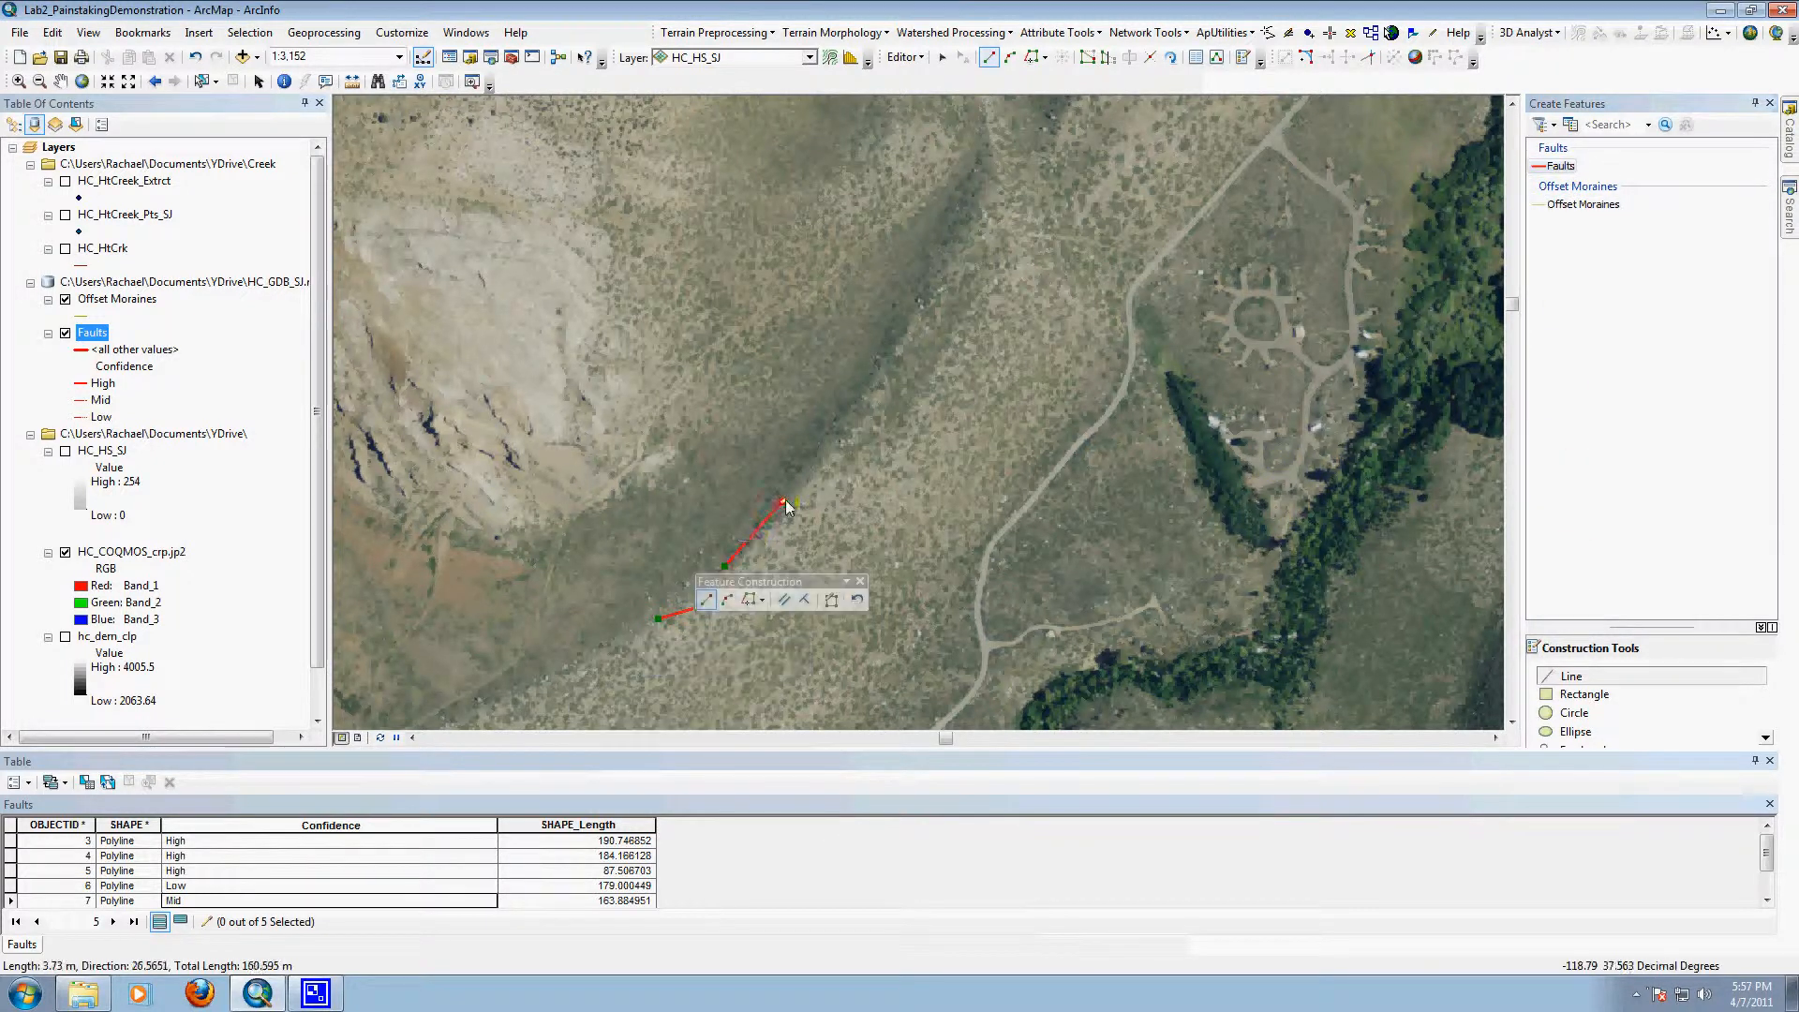
{"action": "left_click", "coordinate": [824, 432]}
{"action": "left_click", "coordinate": [895, 329]}
{"action": "left_click", "coordinate": [949, 260]}
{"action": "left_click", "coordinate": [980, 231]}
{"action": "double_click", "coordinate": [995, 196]}
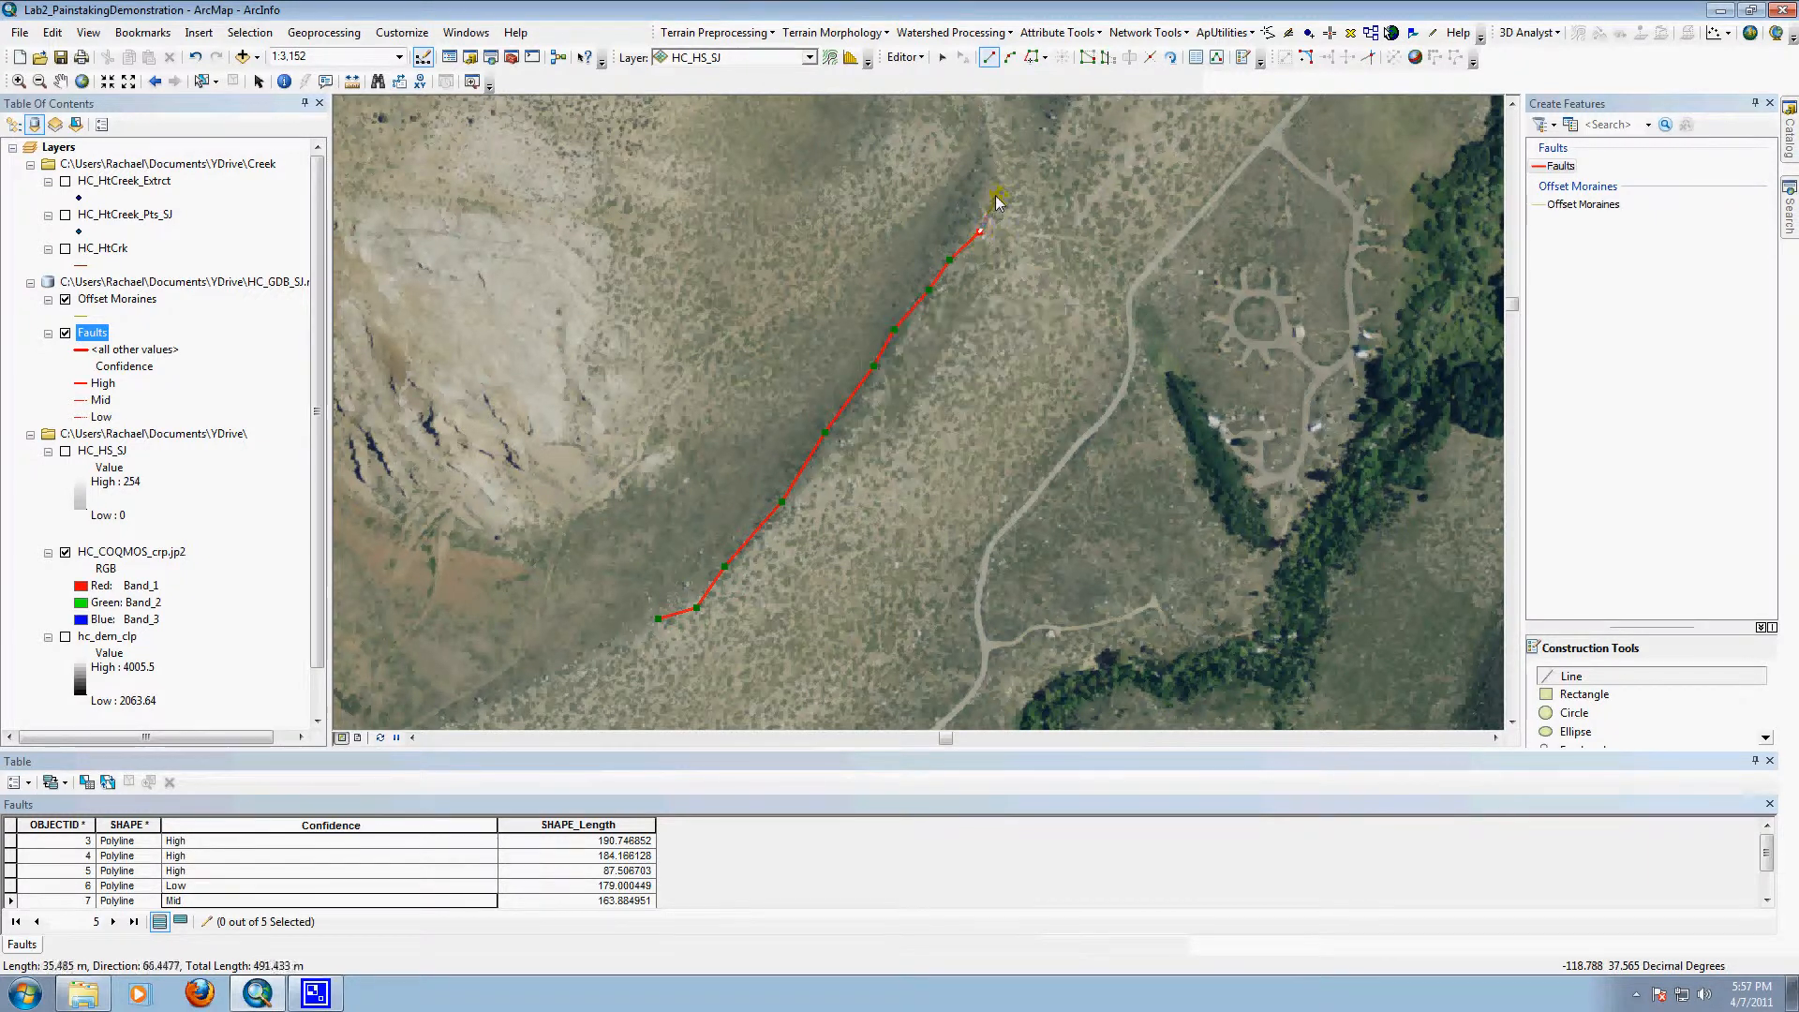
{"action": "left_click", "coordinate": [943, 57]}
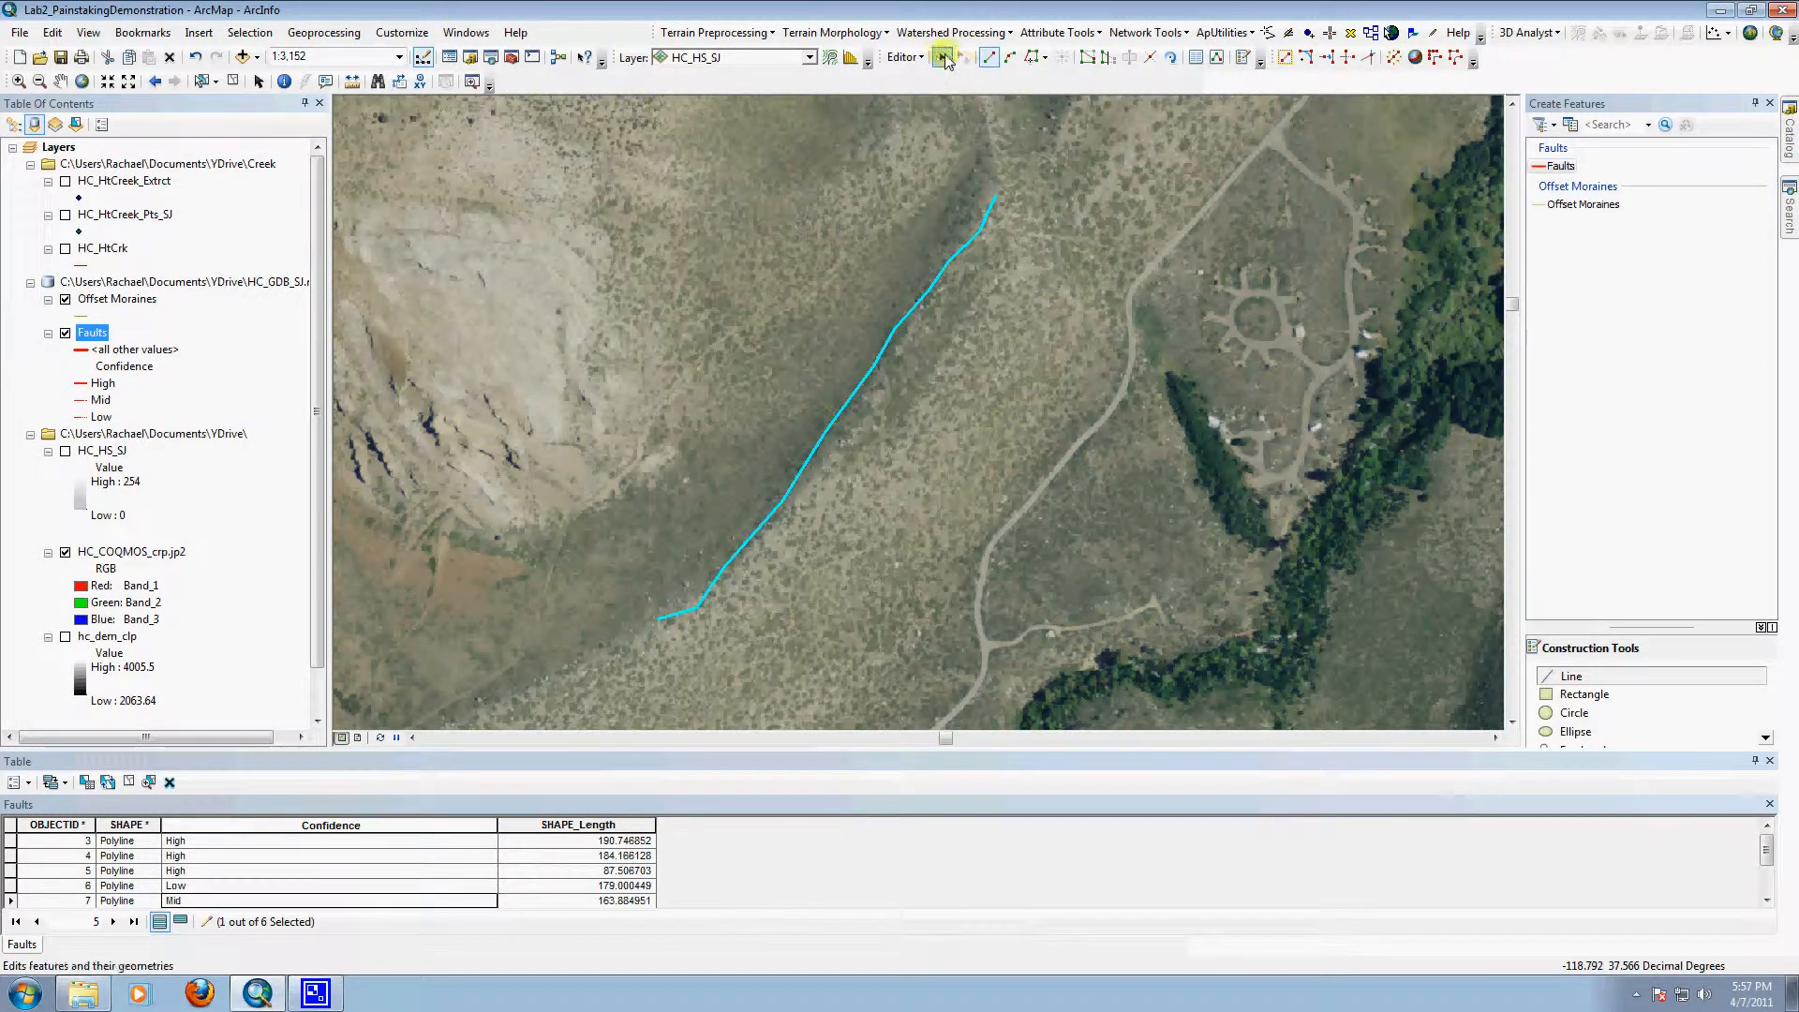
{"action": "left_click", "coordinate": [1008, 330]}
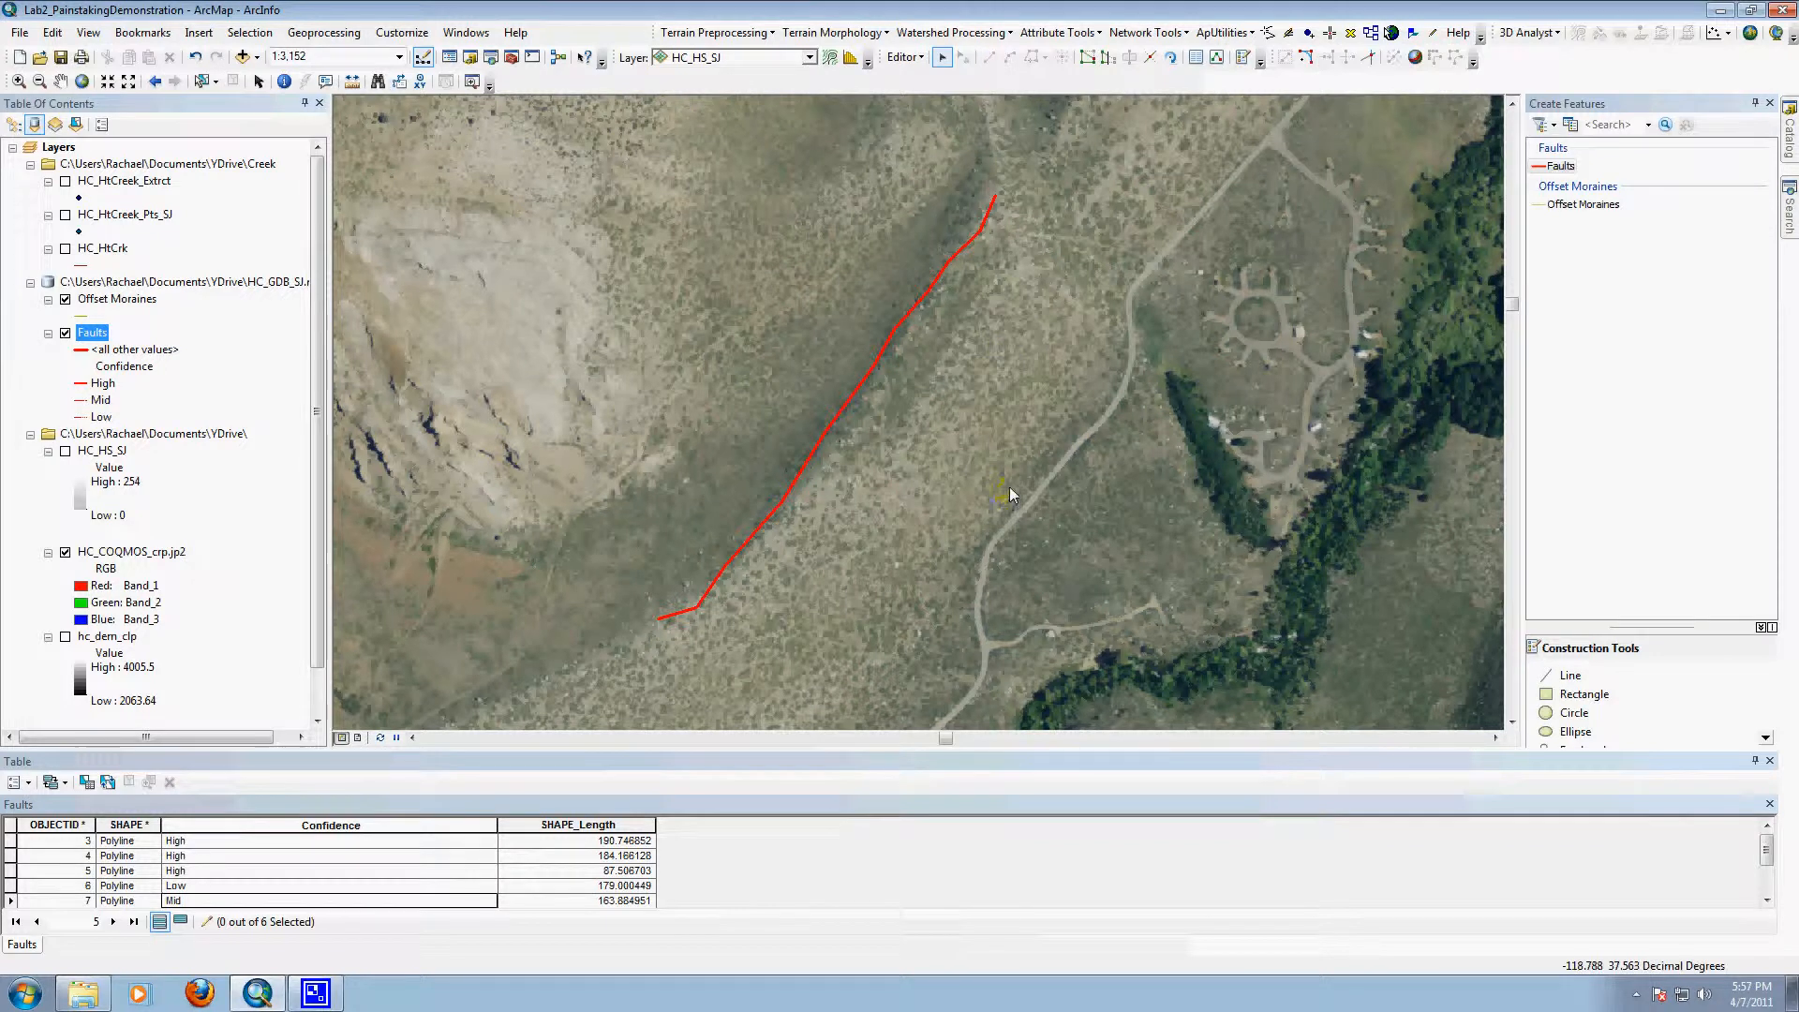
Step: Select the new fault line along the moraine ridge with the Select Features tool
{"action": "left_click", "coordinate": [858, 403]}
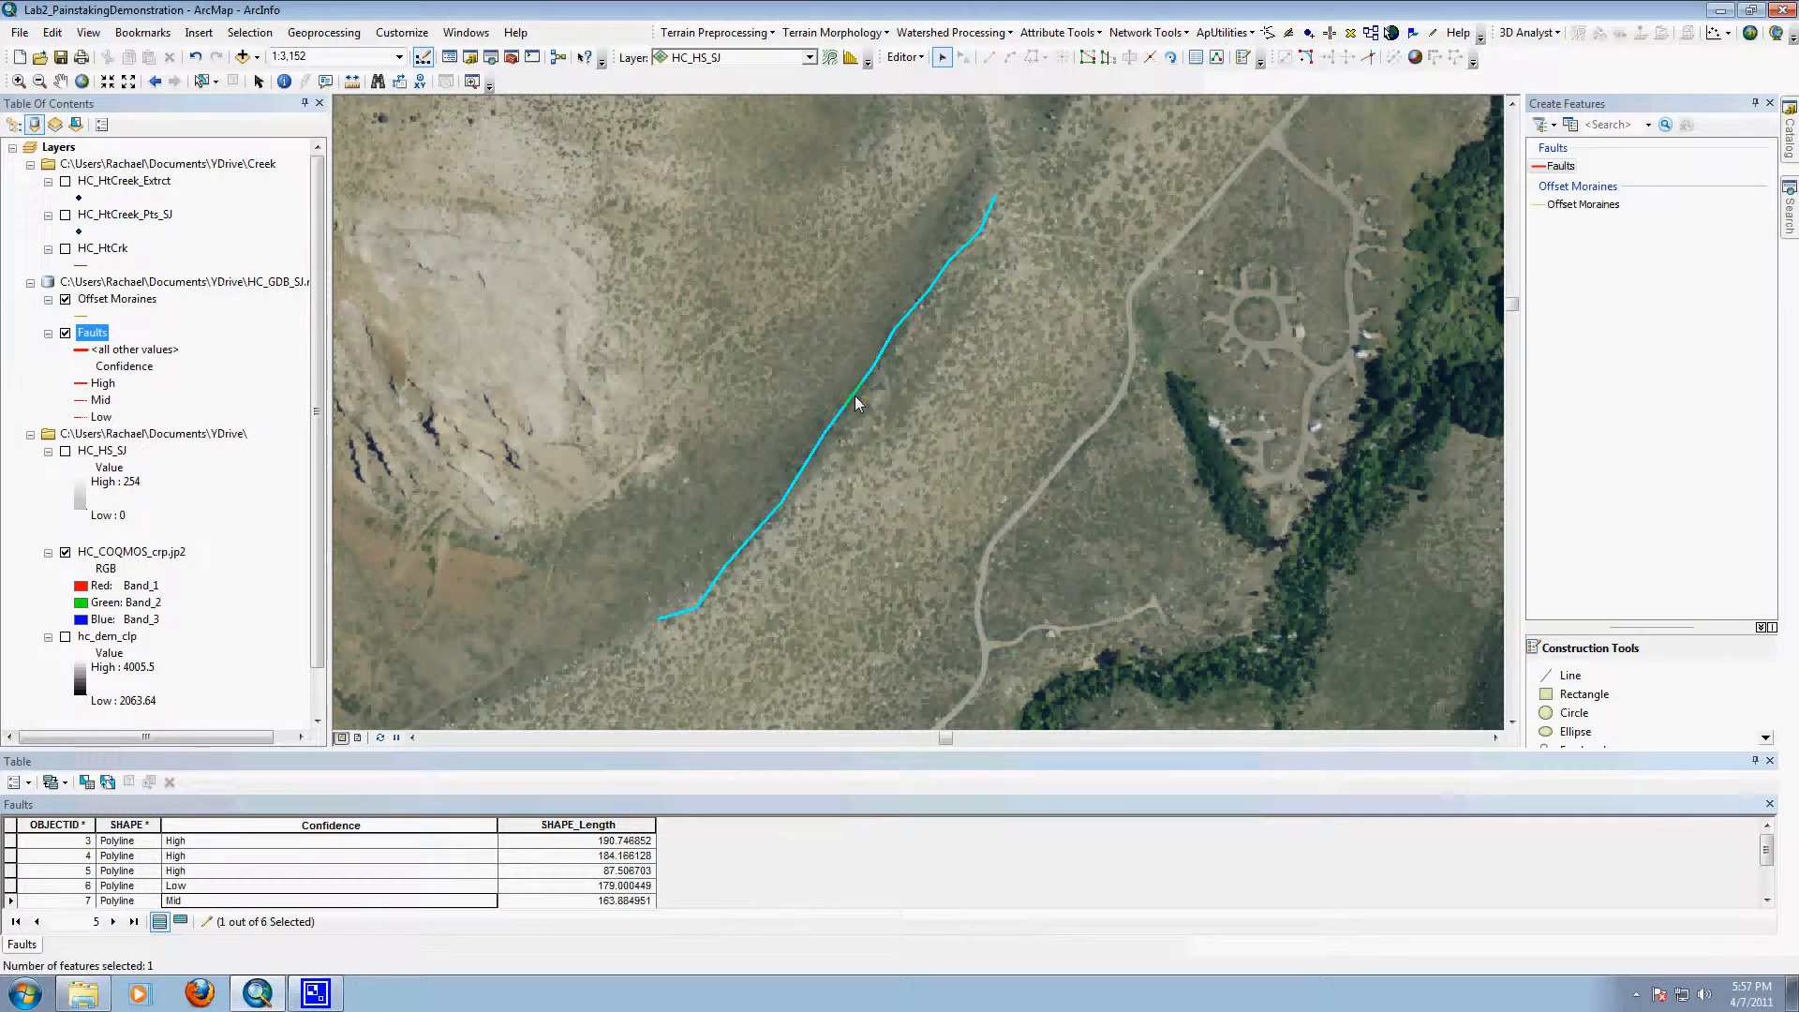
{"action": "left_click", "coordinate": [1010, 406]}
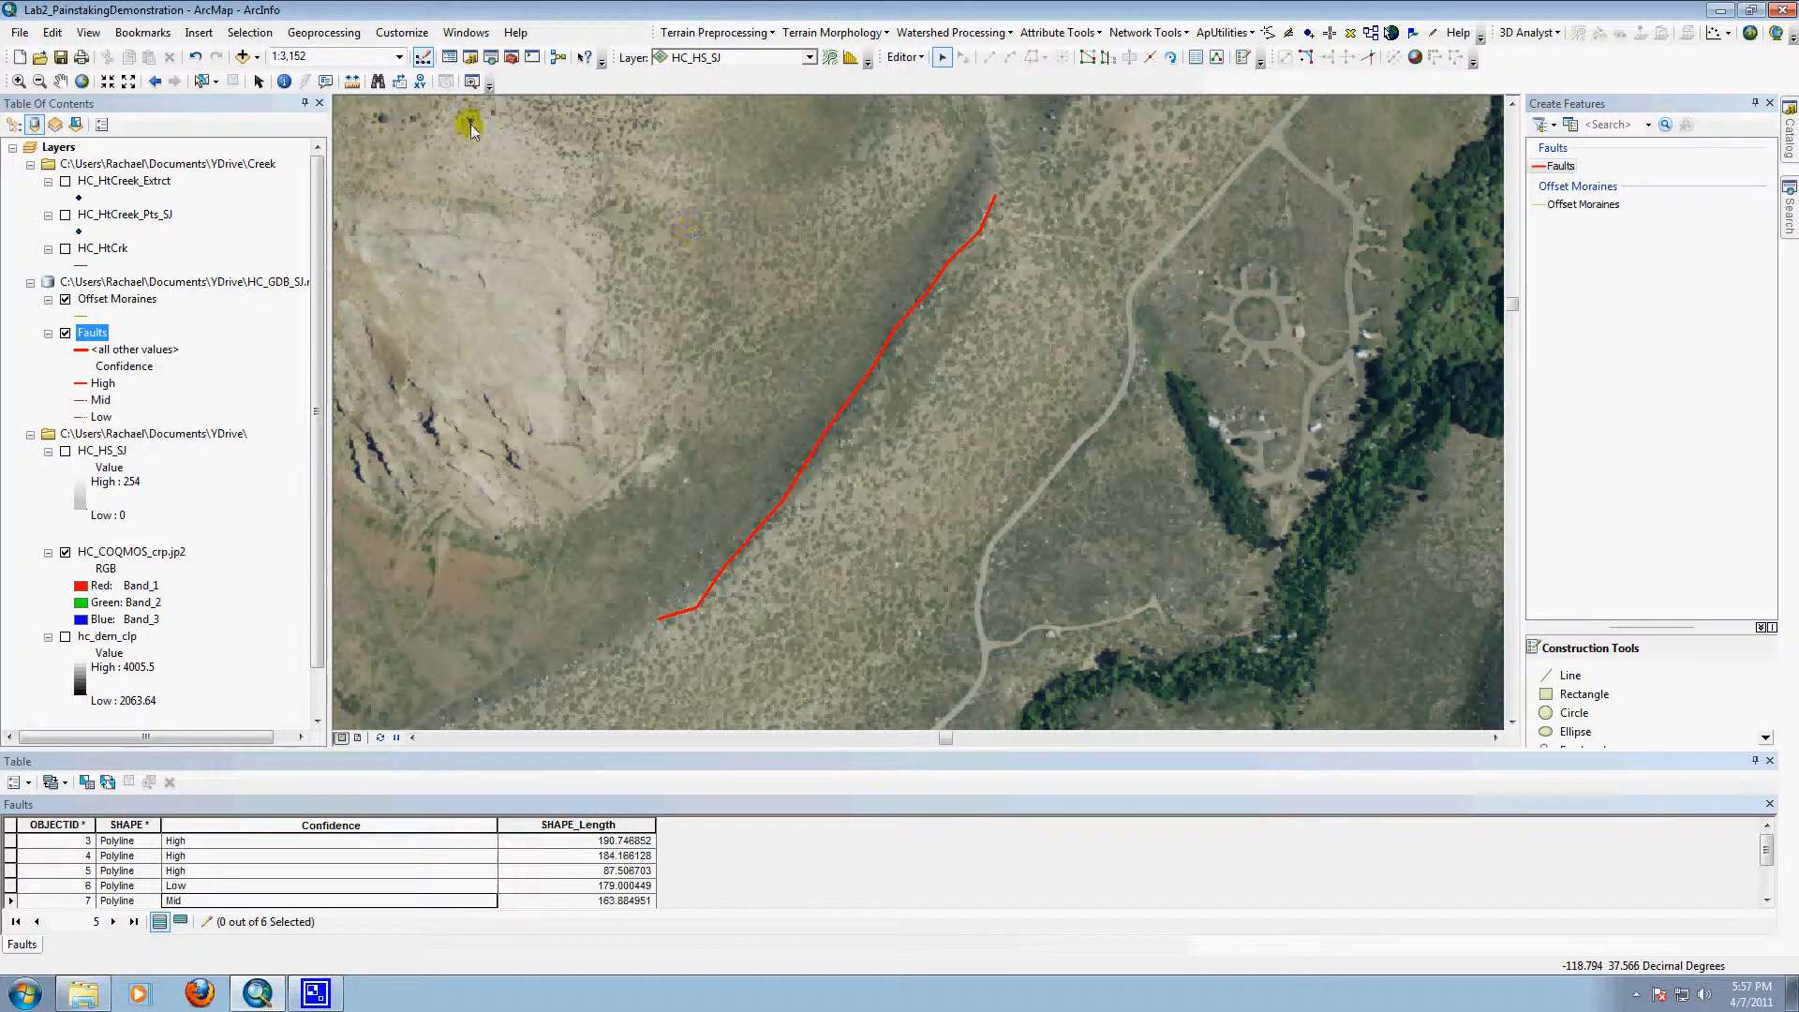
{"action": "left_click", "coordinate": [201, 81]}
{"action": "left_click", "coordinate": [875, 368]}
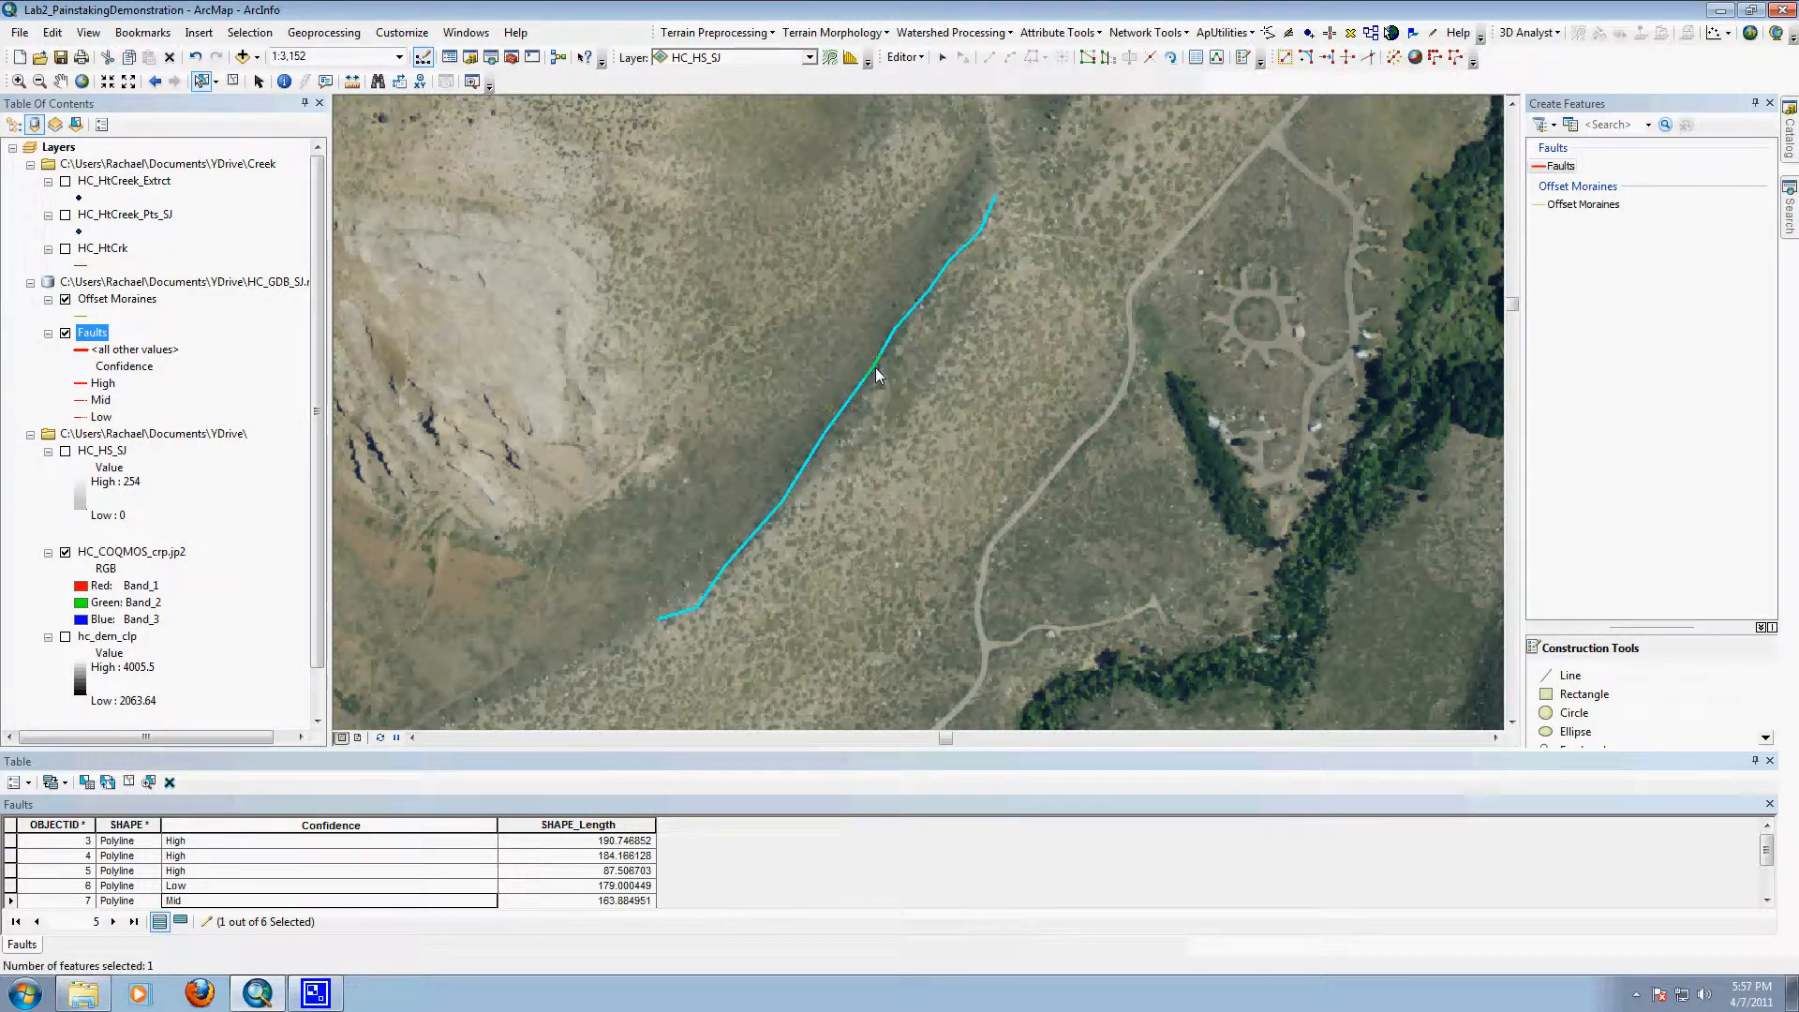
{"action": "left_click", "coordinate": [1584, 204]}
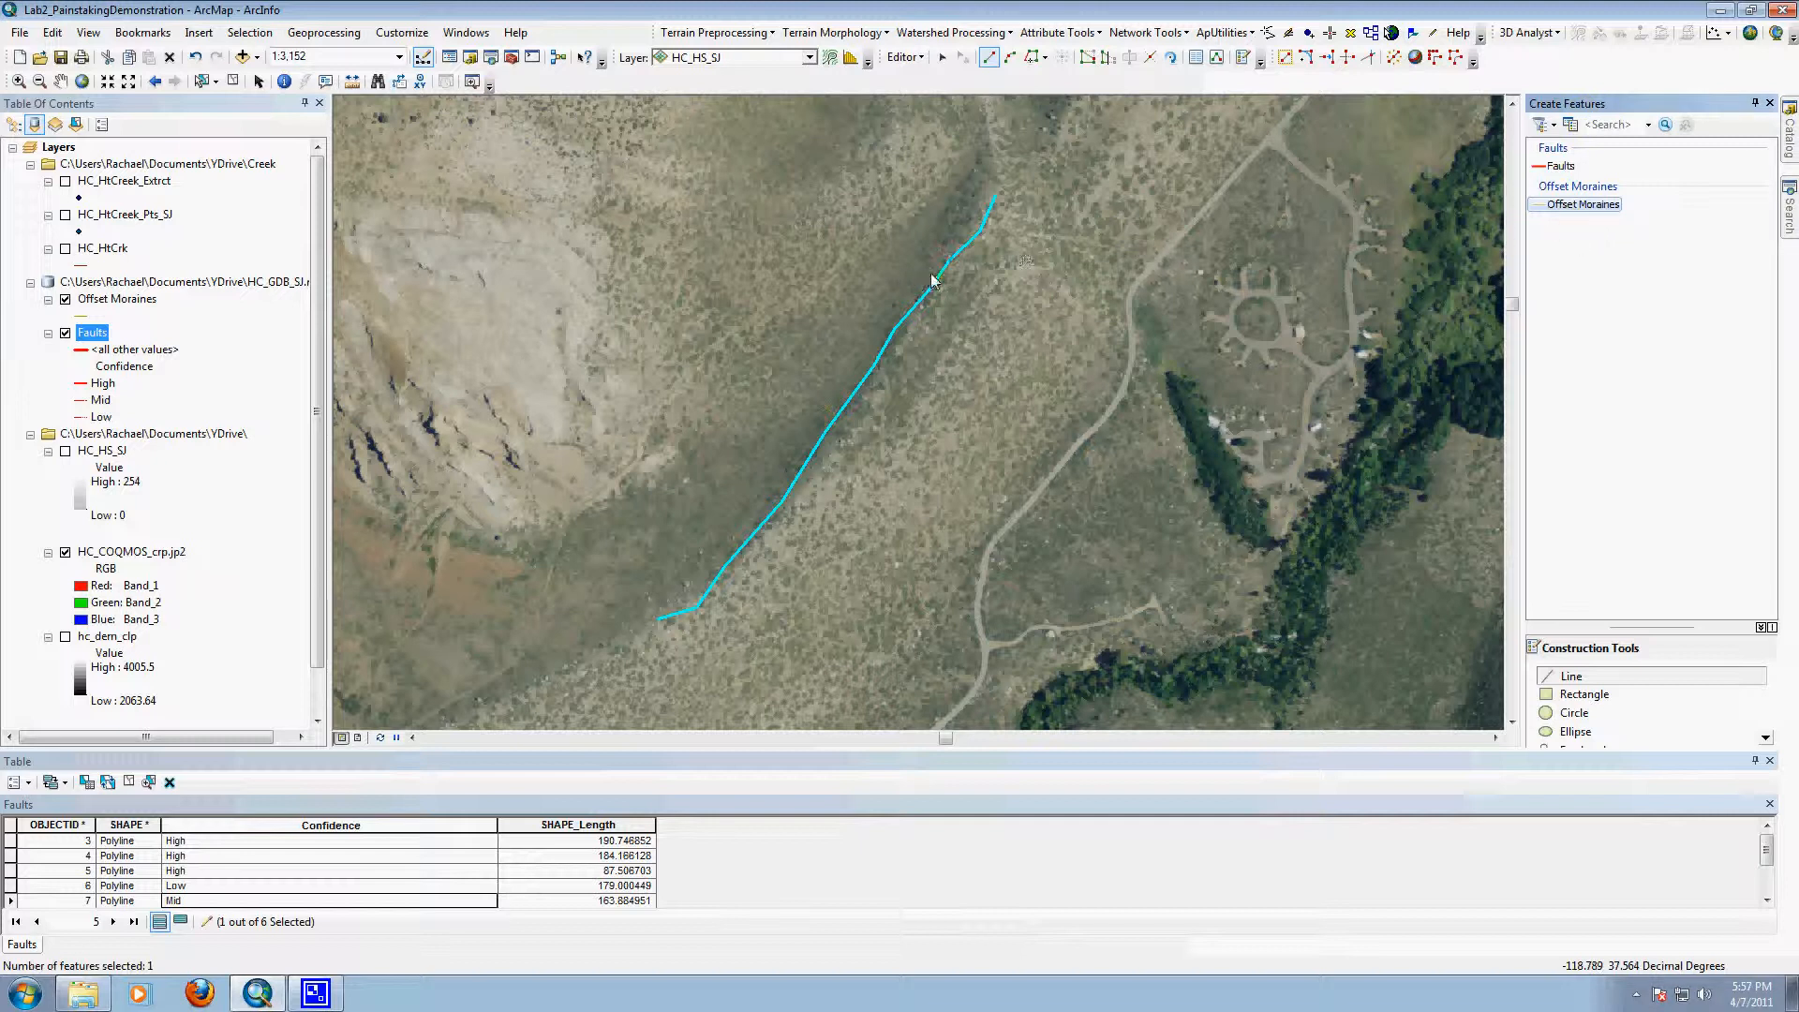
{"action": "right_click", "coordinate": [952, 262]}
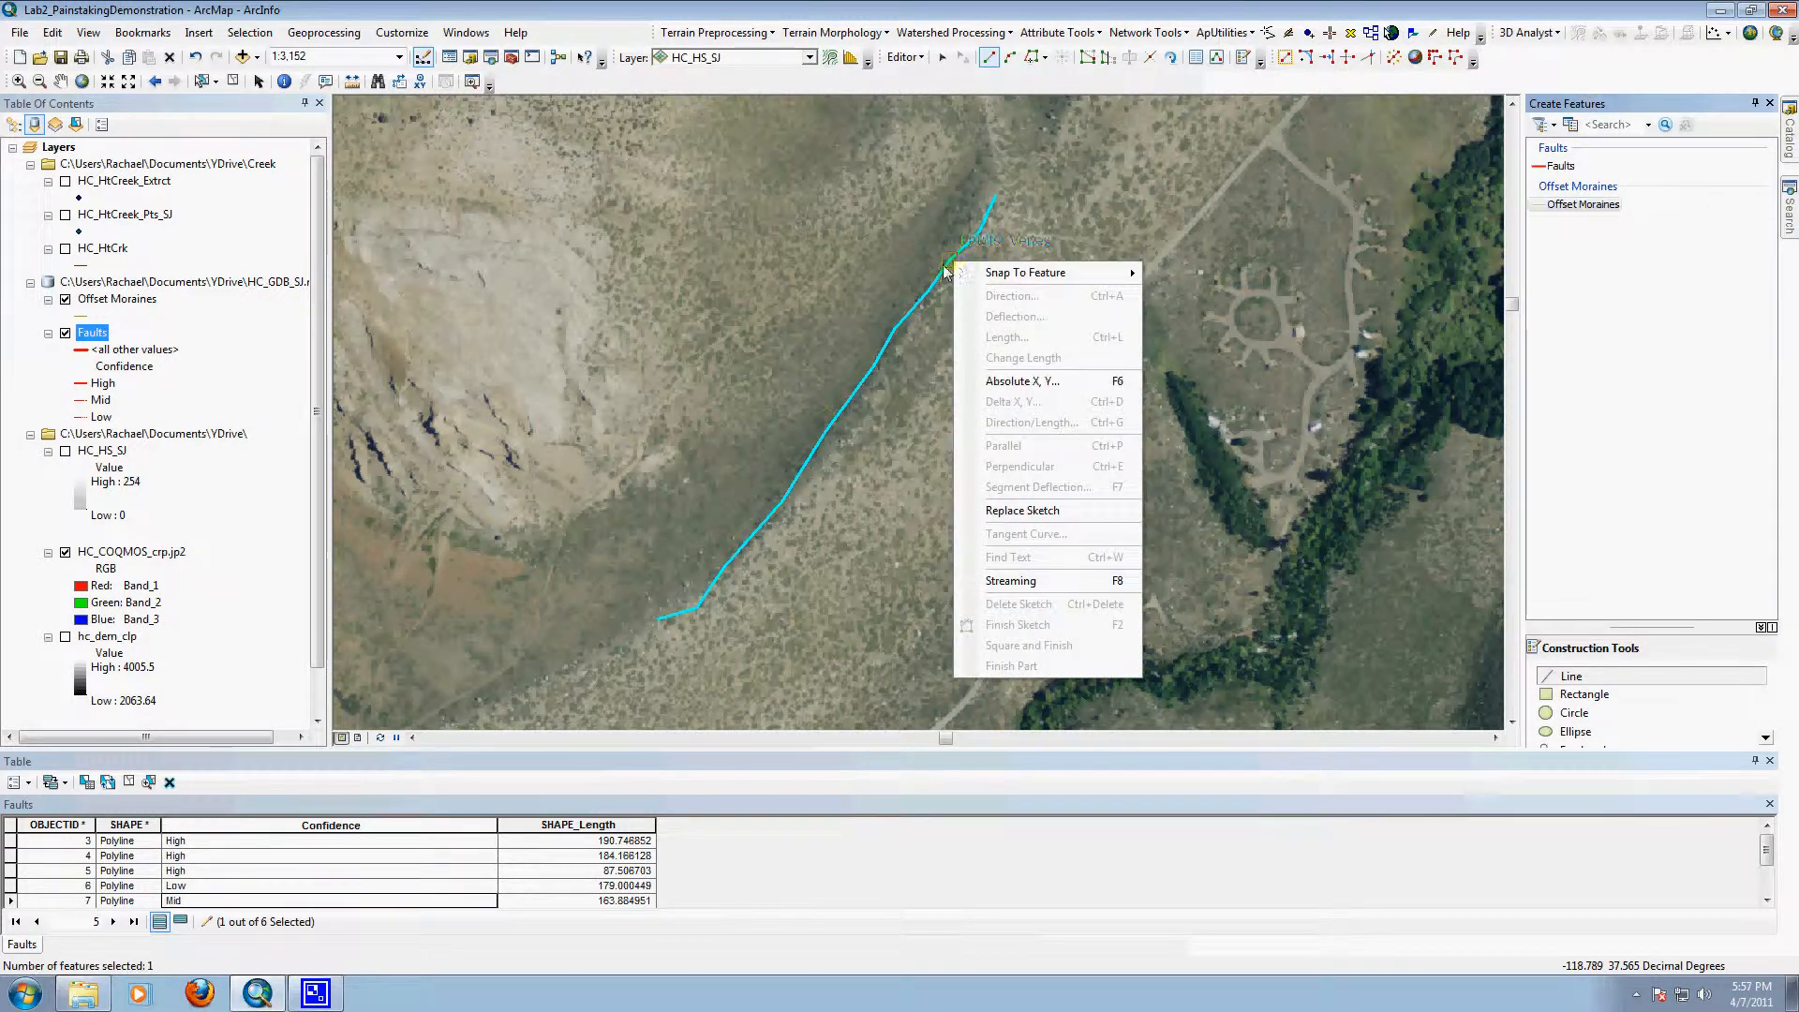
{"action": "left_click", "coordinate": [880, 276]}
{"action": "right_click", "coordinate": [882, 283]}
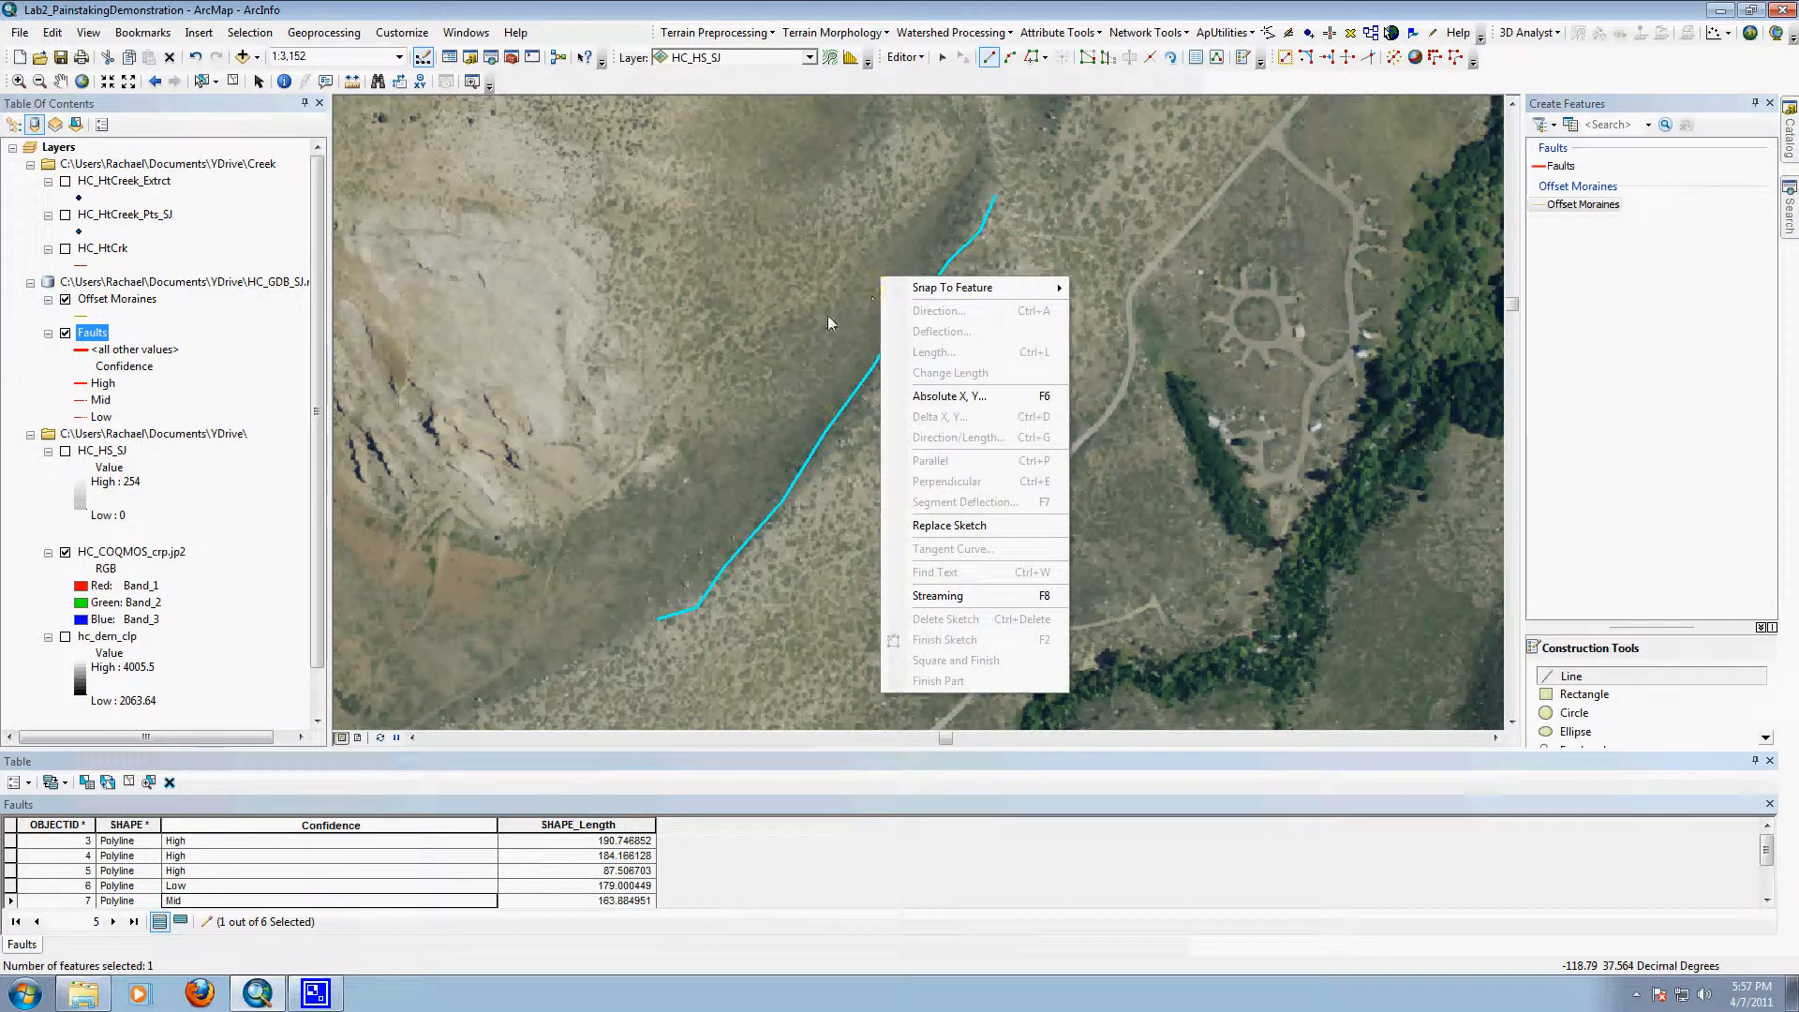
Step: Copy the selected fault line and paste it into the Offset Moraines layer
{"action": "left_click", "coordinate": [942, 57]}
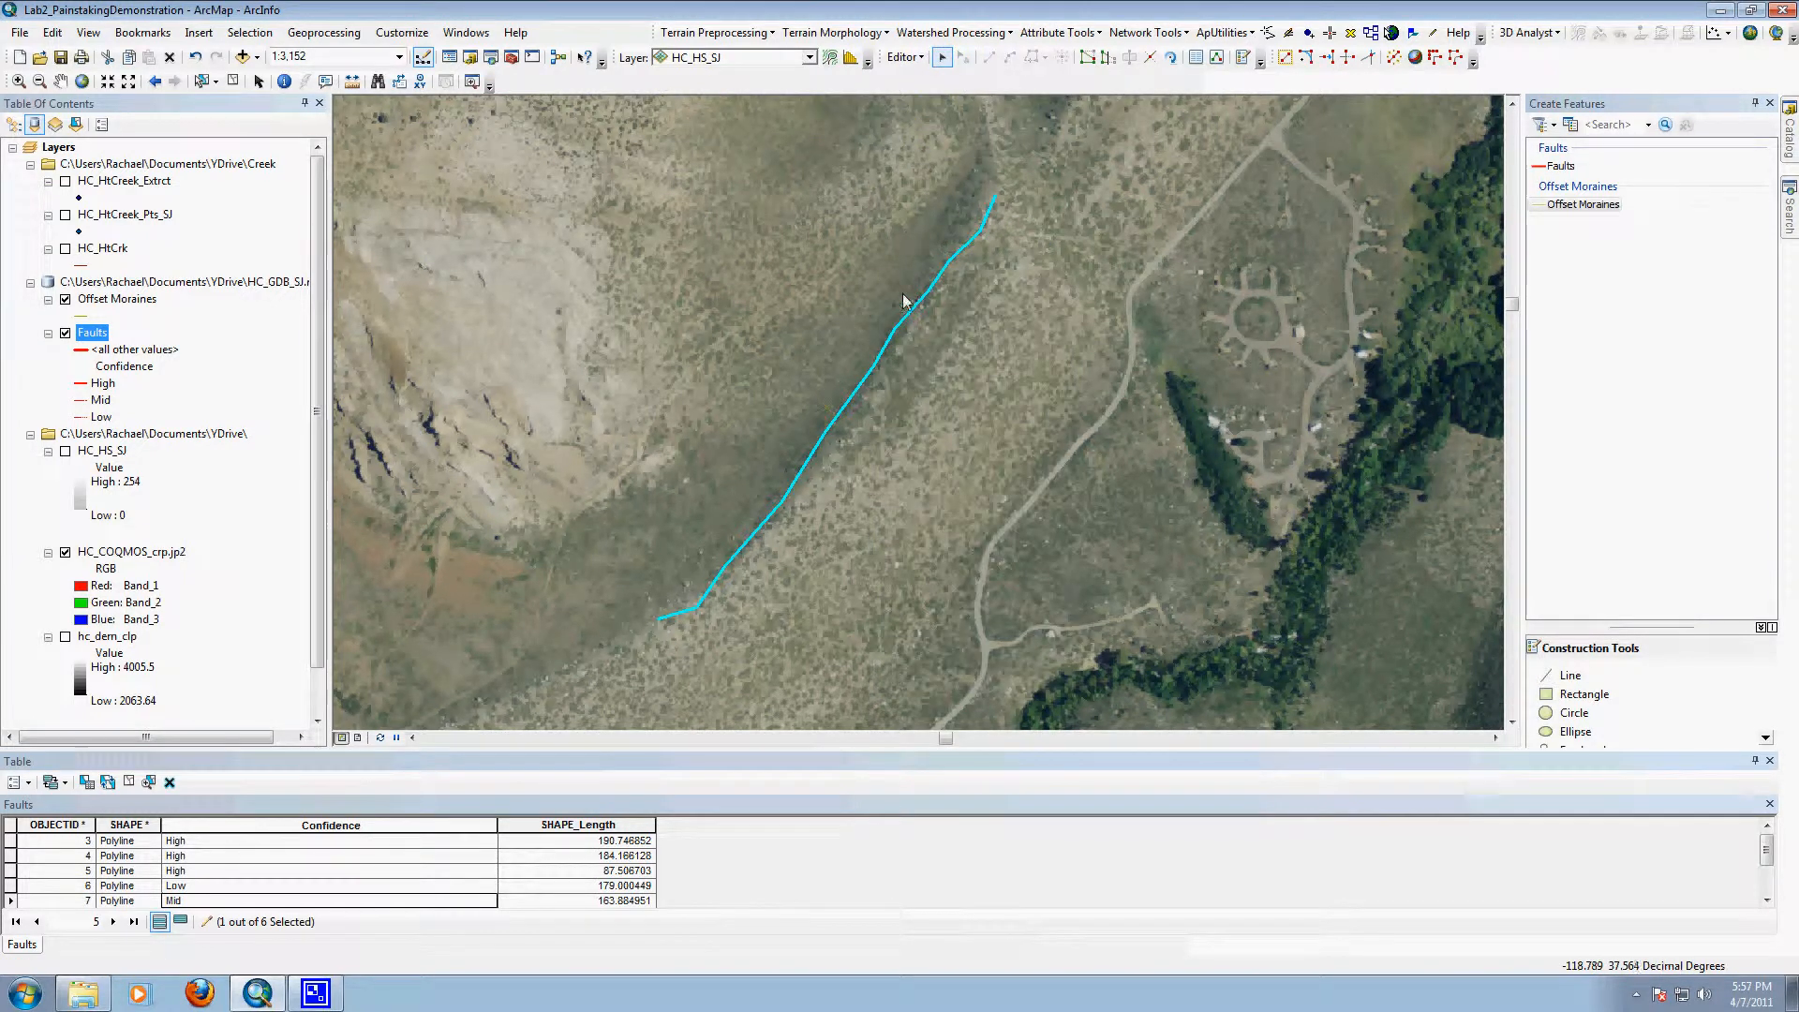
{"action": "right_click", "coordinate": [905, 325]}
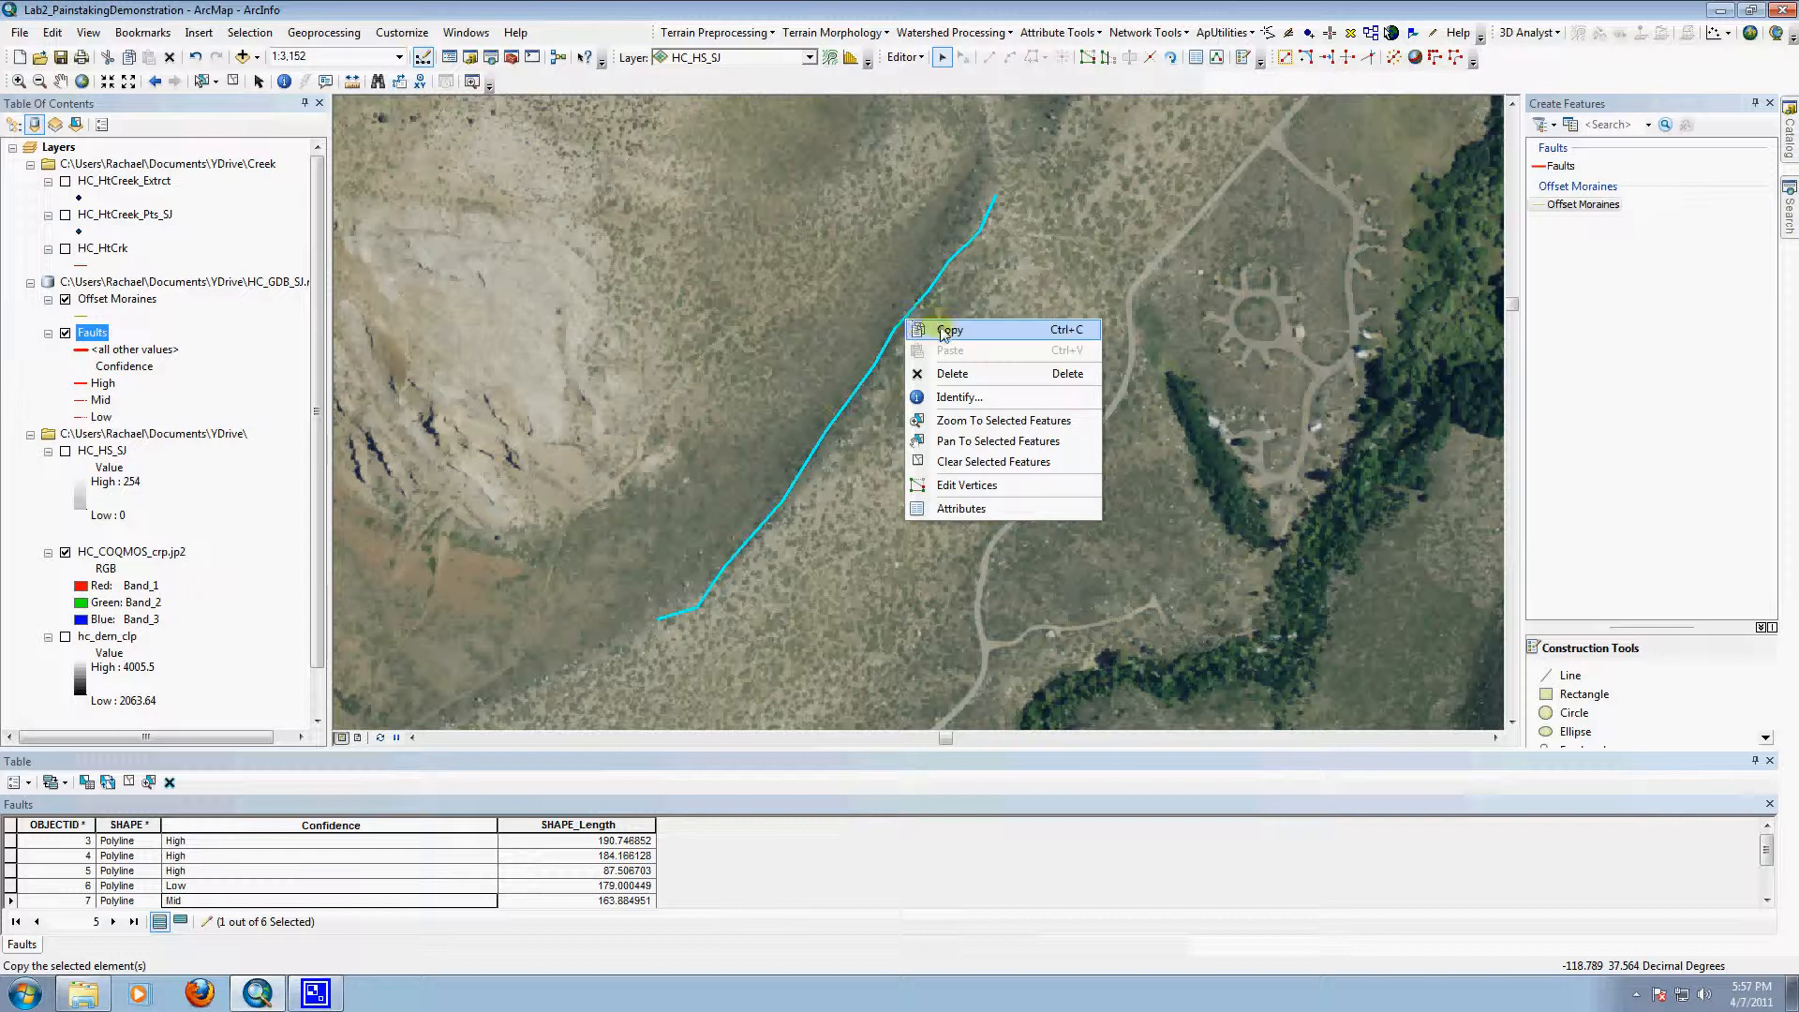
{"action": "left_click", "coordinate": [943, 333]}
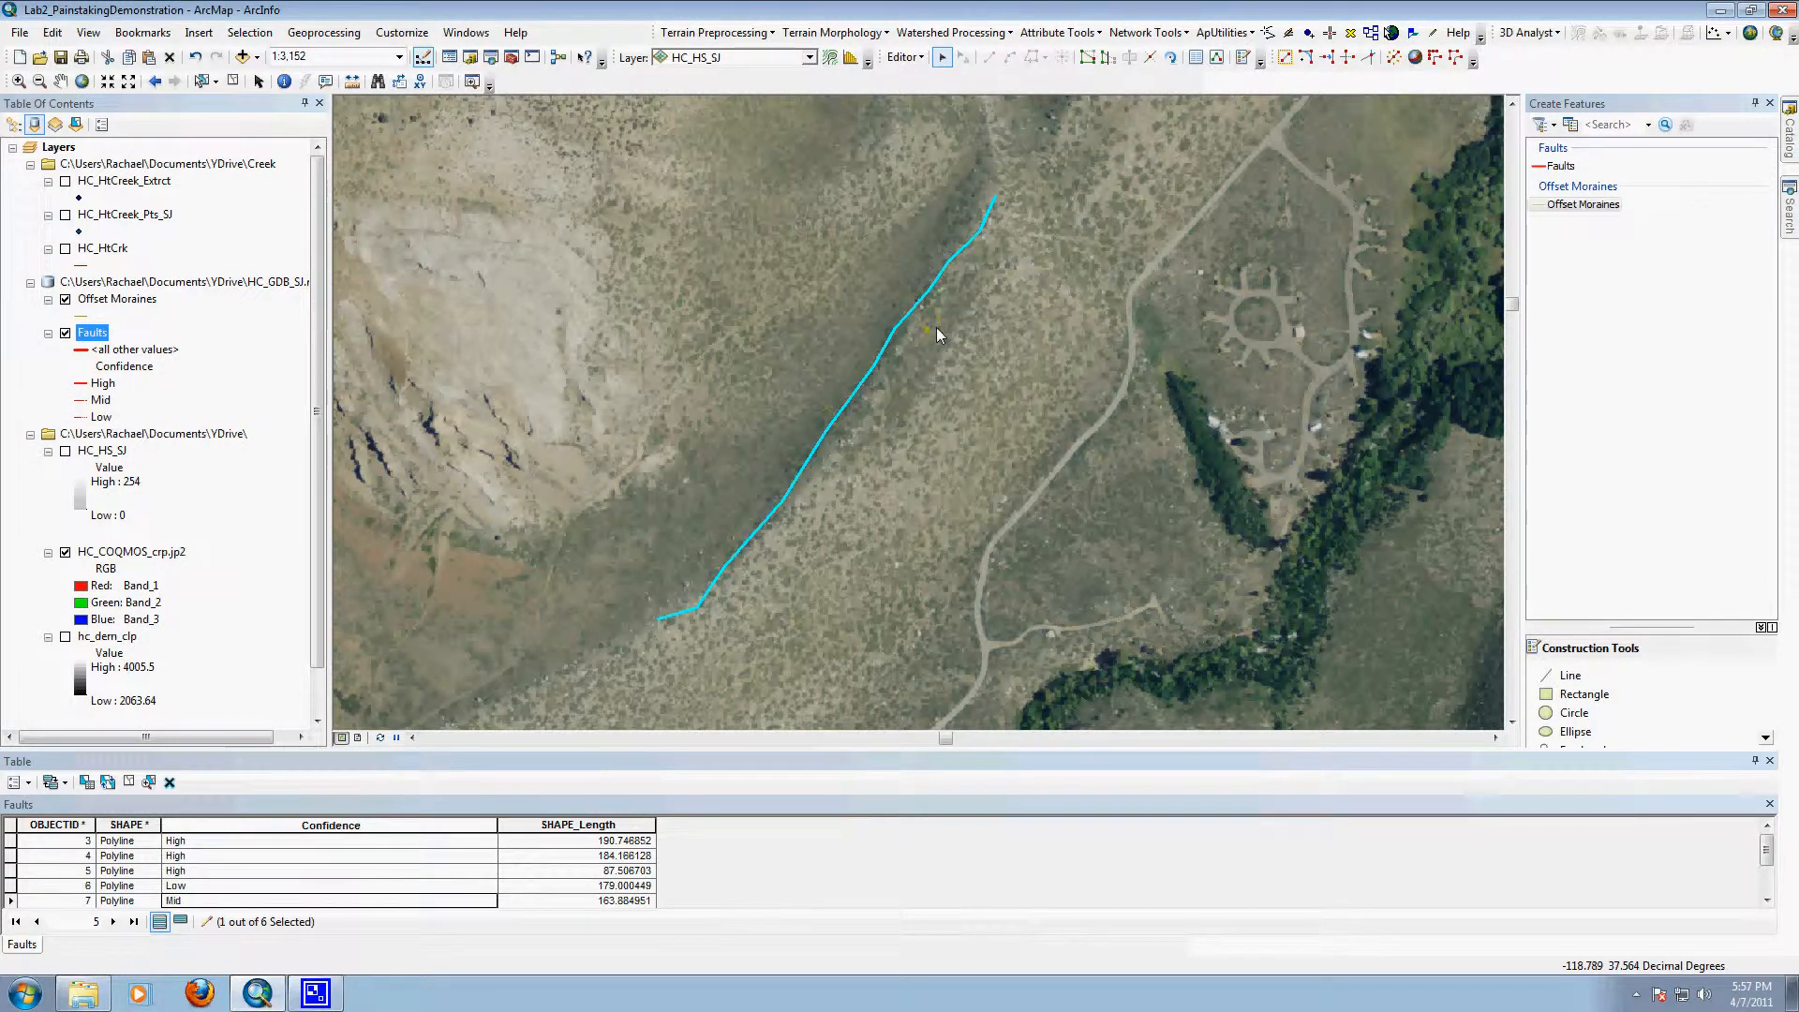
{"action": "left_click", "coordinate": [959, 324]}
{"action": "right_click", "coordinate": [964, 300]}
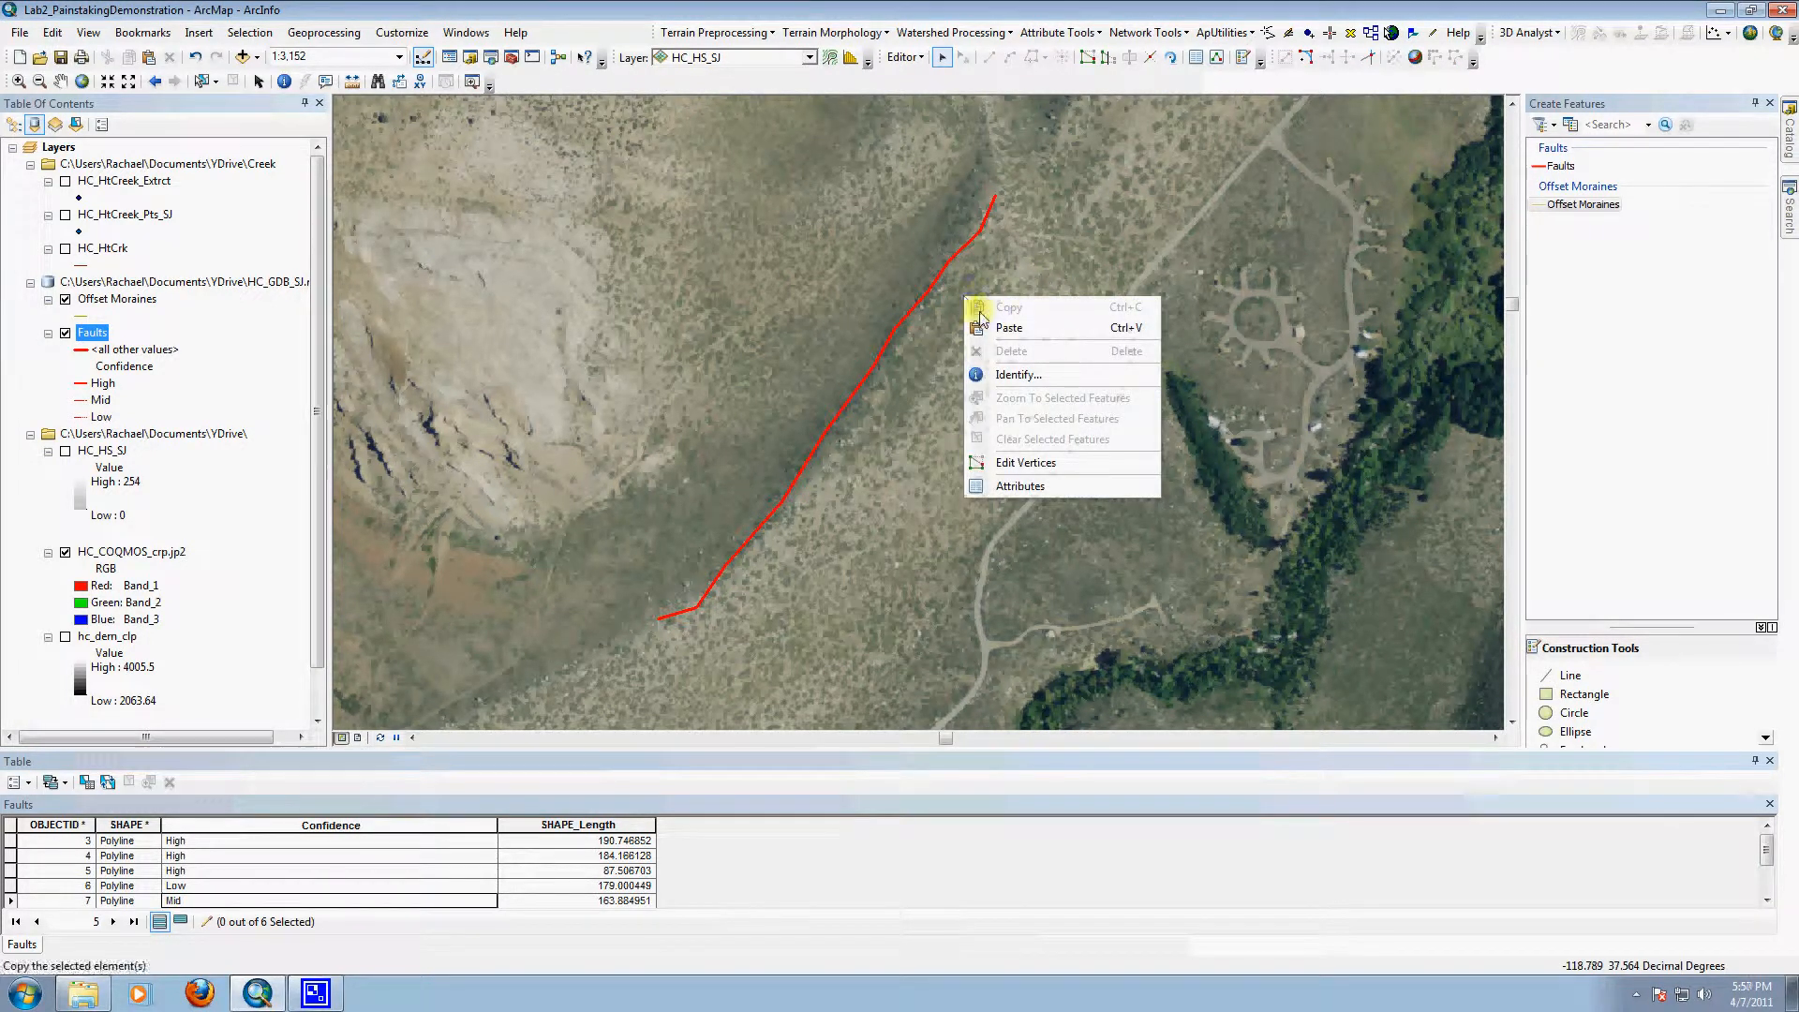
{"action": "left_click", "coordinate": [984, 327]}
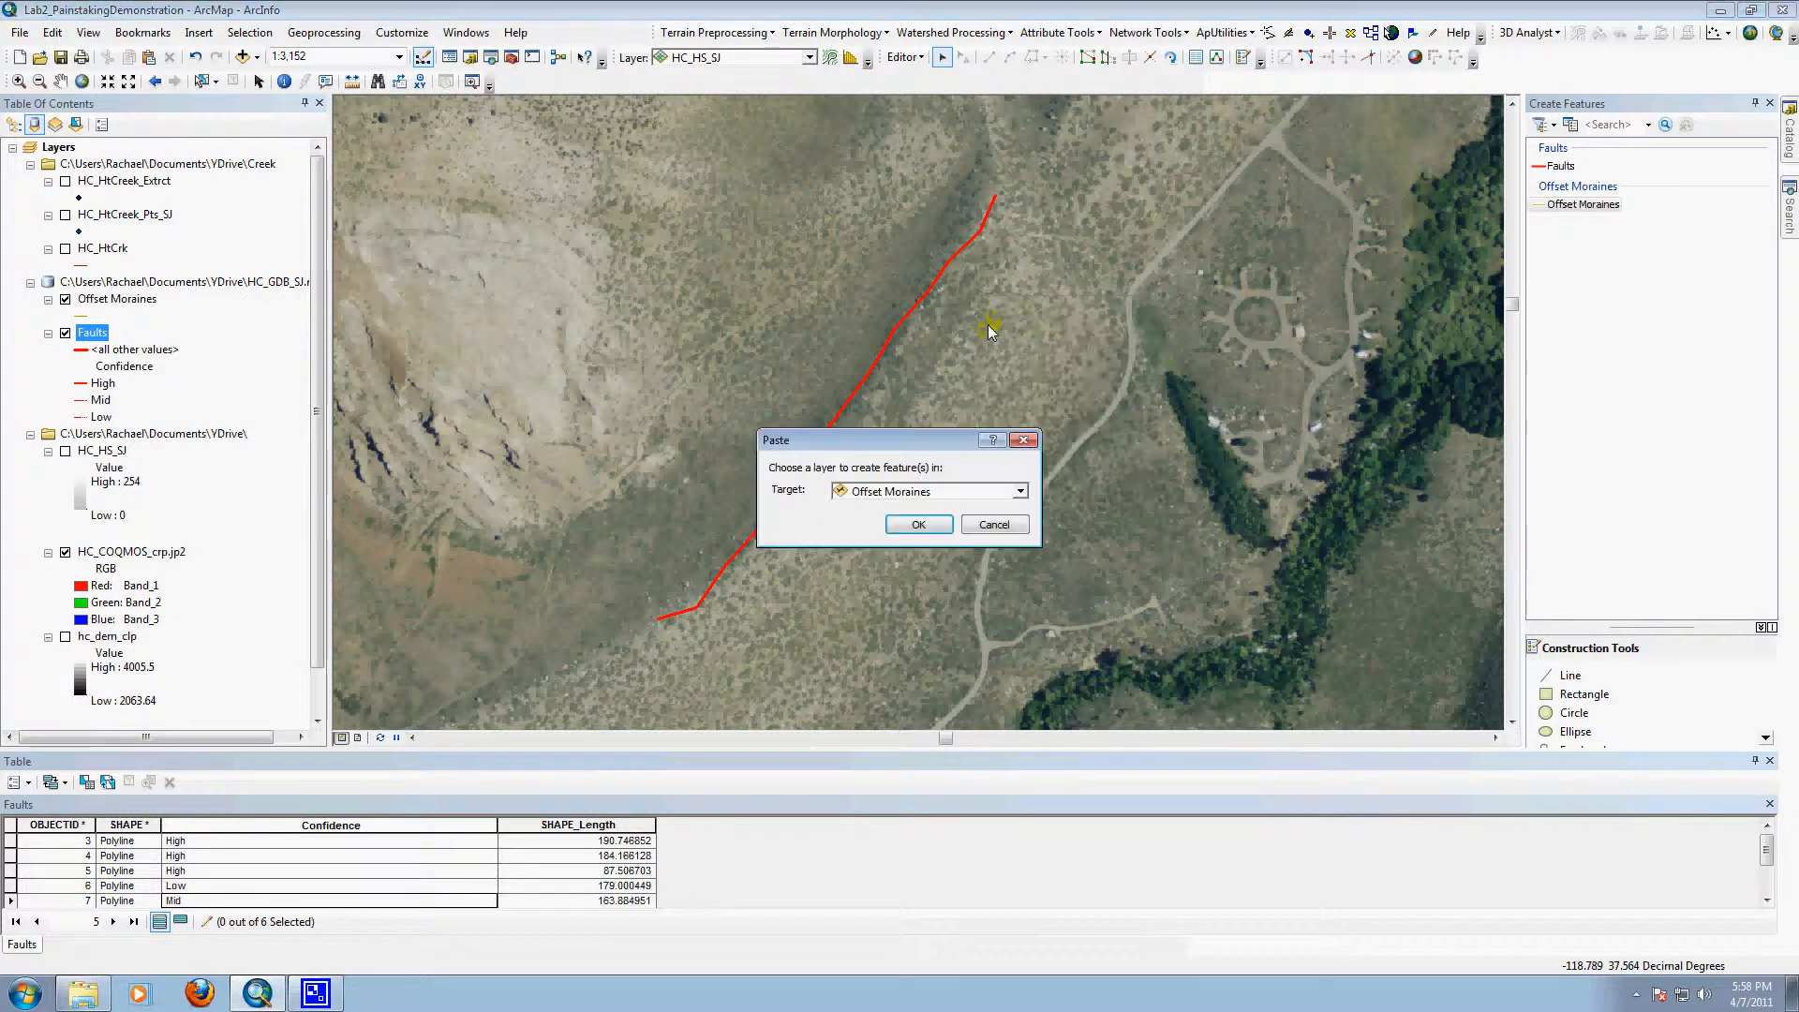
{"action": "left_click", "coordinate": [1011, 491]}
{"action": "left_click", "coordinate": [1014, 489]}
{"action": "left_click", "coordinate": [920, 527]}
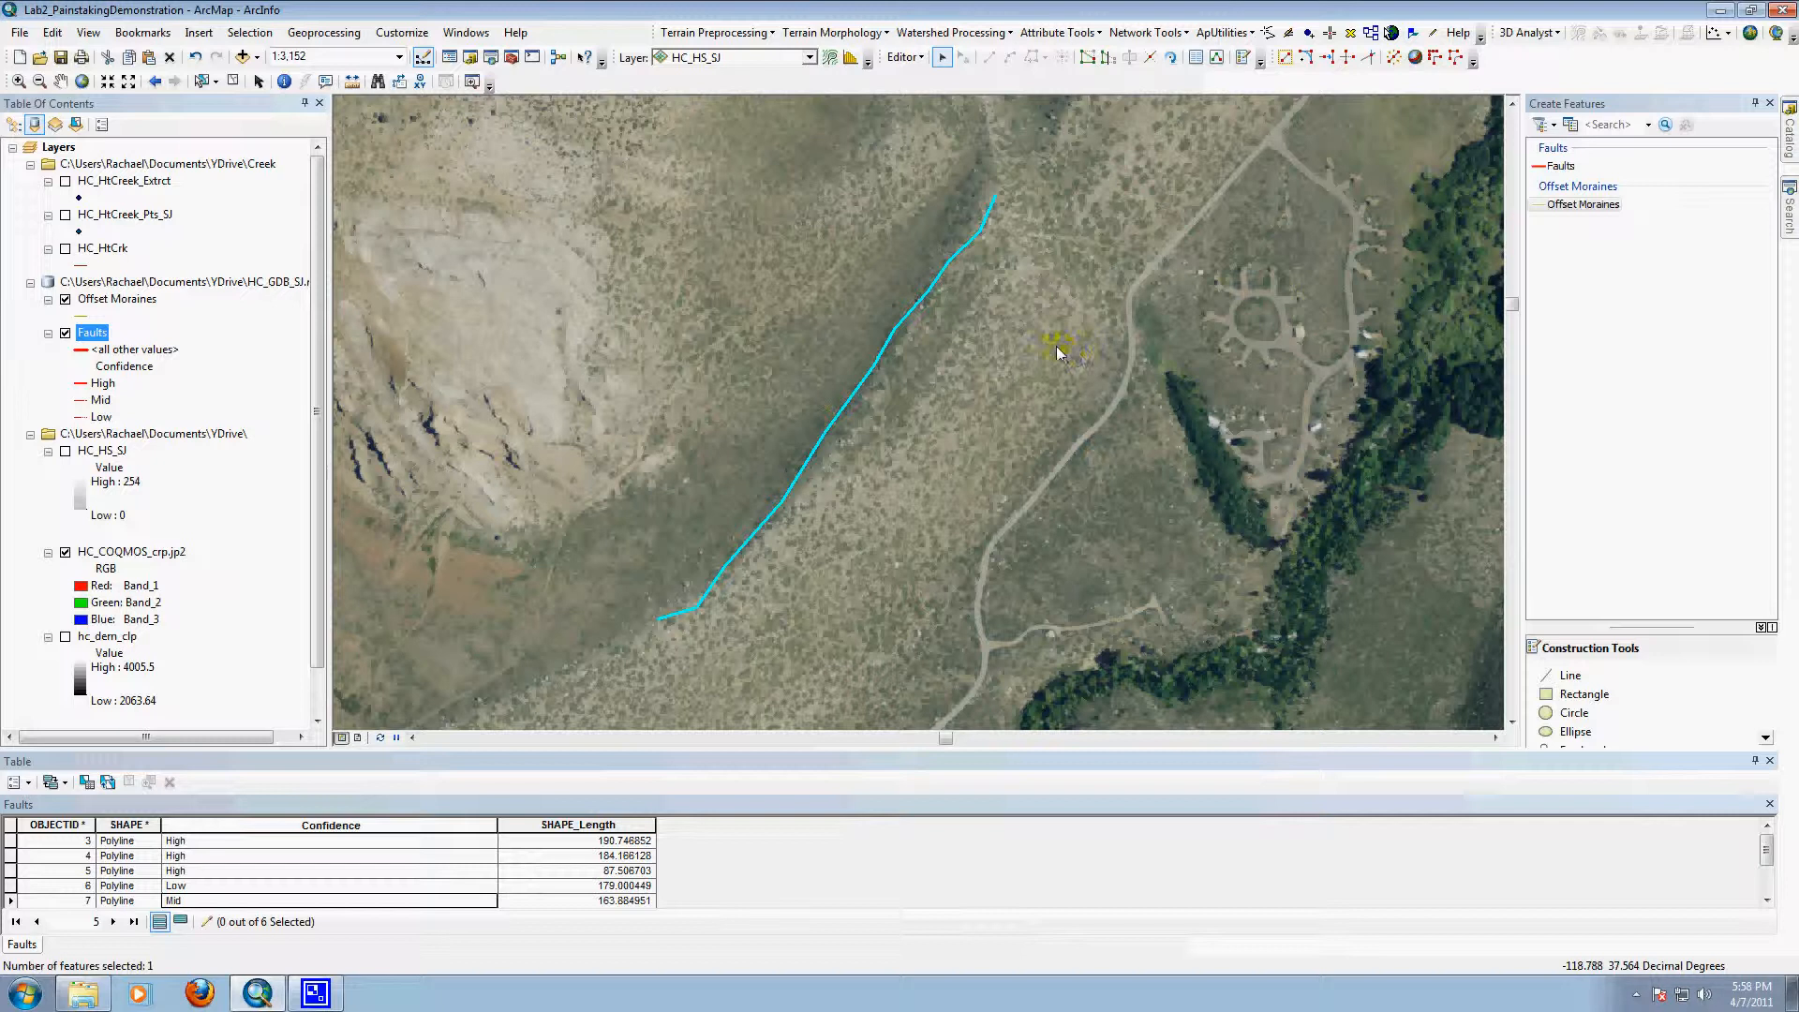
Step: Clear the selection and set the Offset Moraines layer's line symbol to Expressway
{"action": "left_click", "coordinate": [1024, 346]}
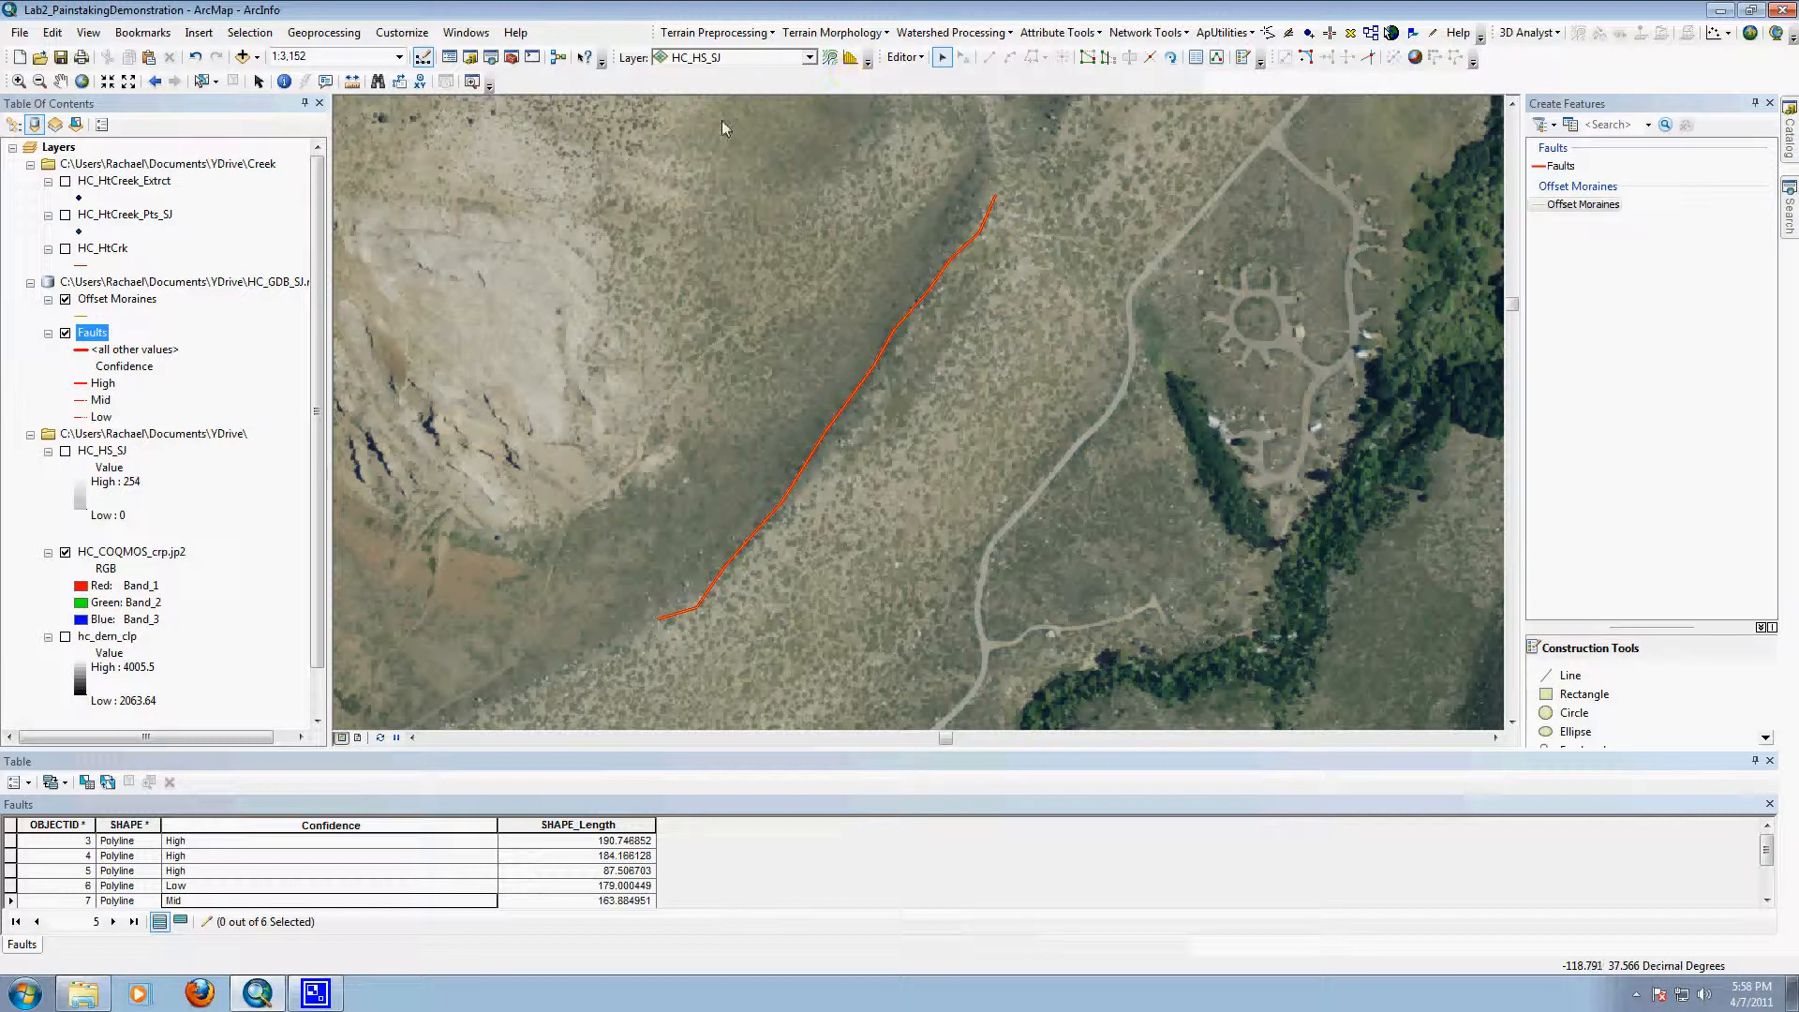
{"action": "left_click", "coordinate": [18, 80]}
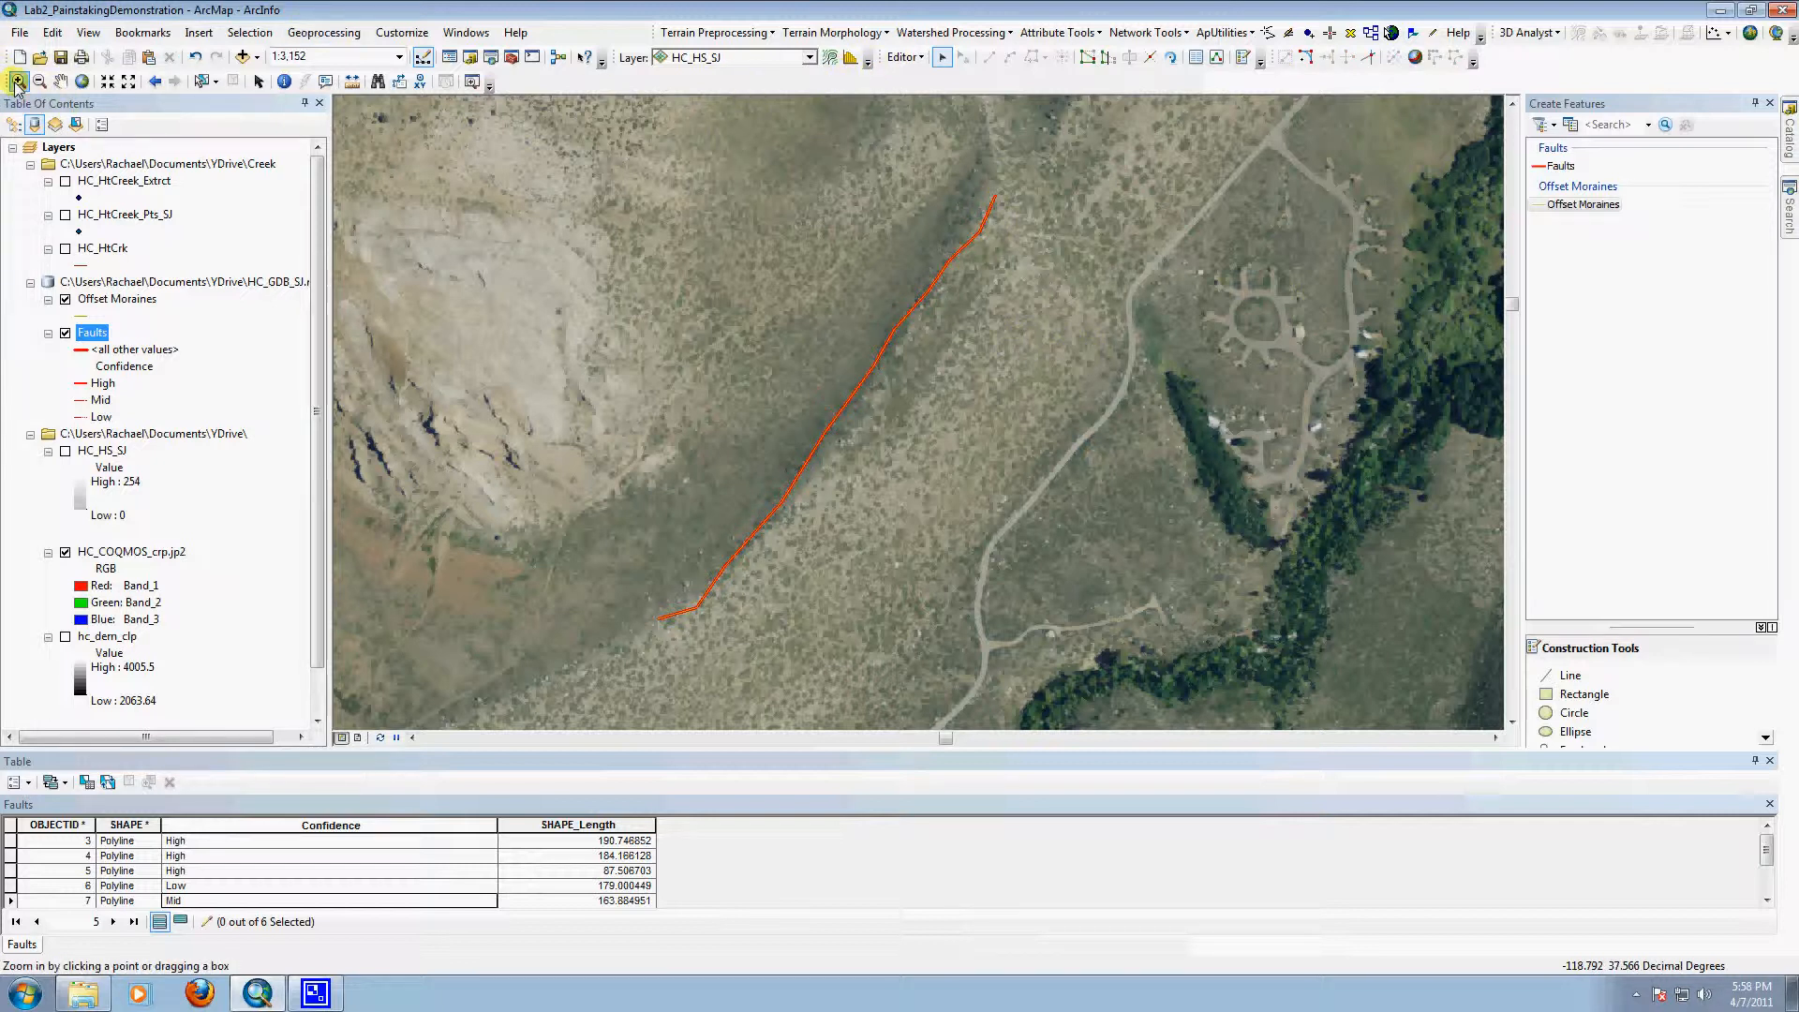
{"action": "left_click_drag", "start_coordinate": [868, 241], "coordinate": [963, 329]}
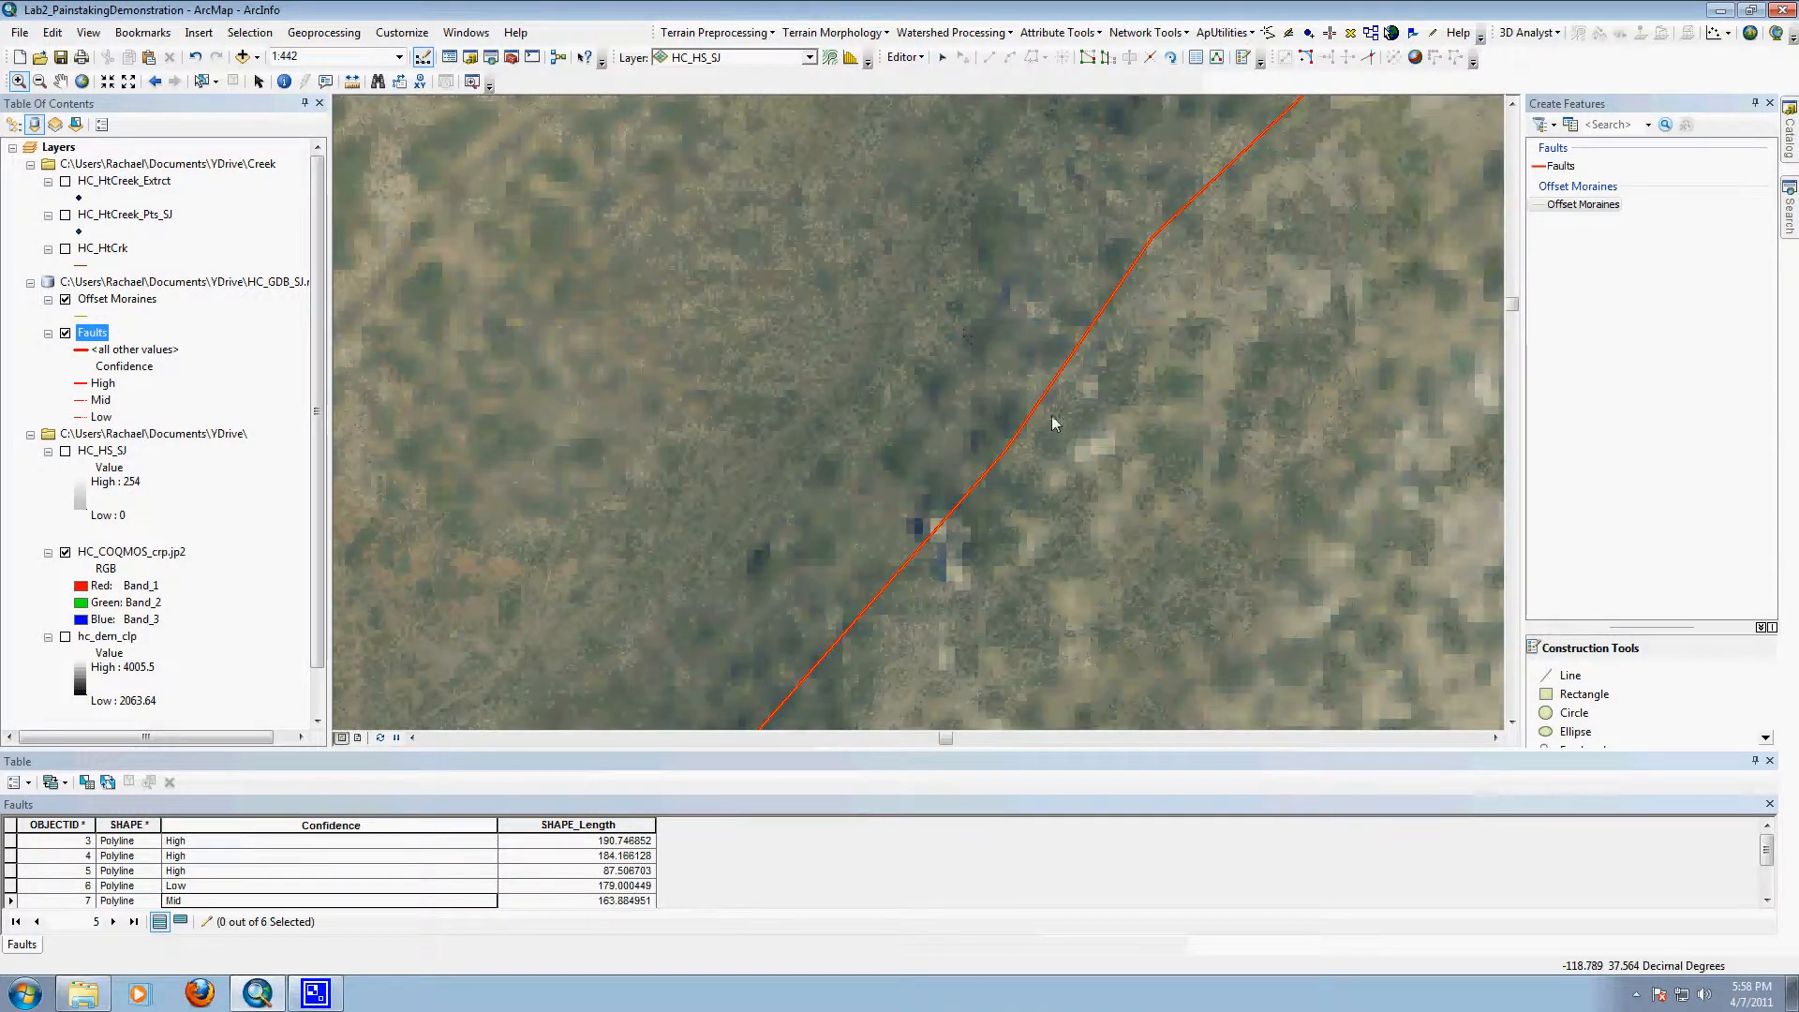
{"action": "left_click", "coordinate": [80, 316]}
{"action": "left_click", "coordinate": [453, 311]}
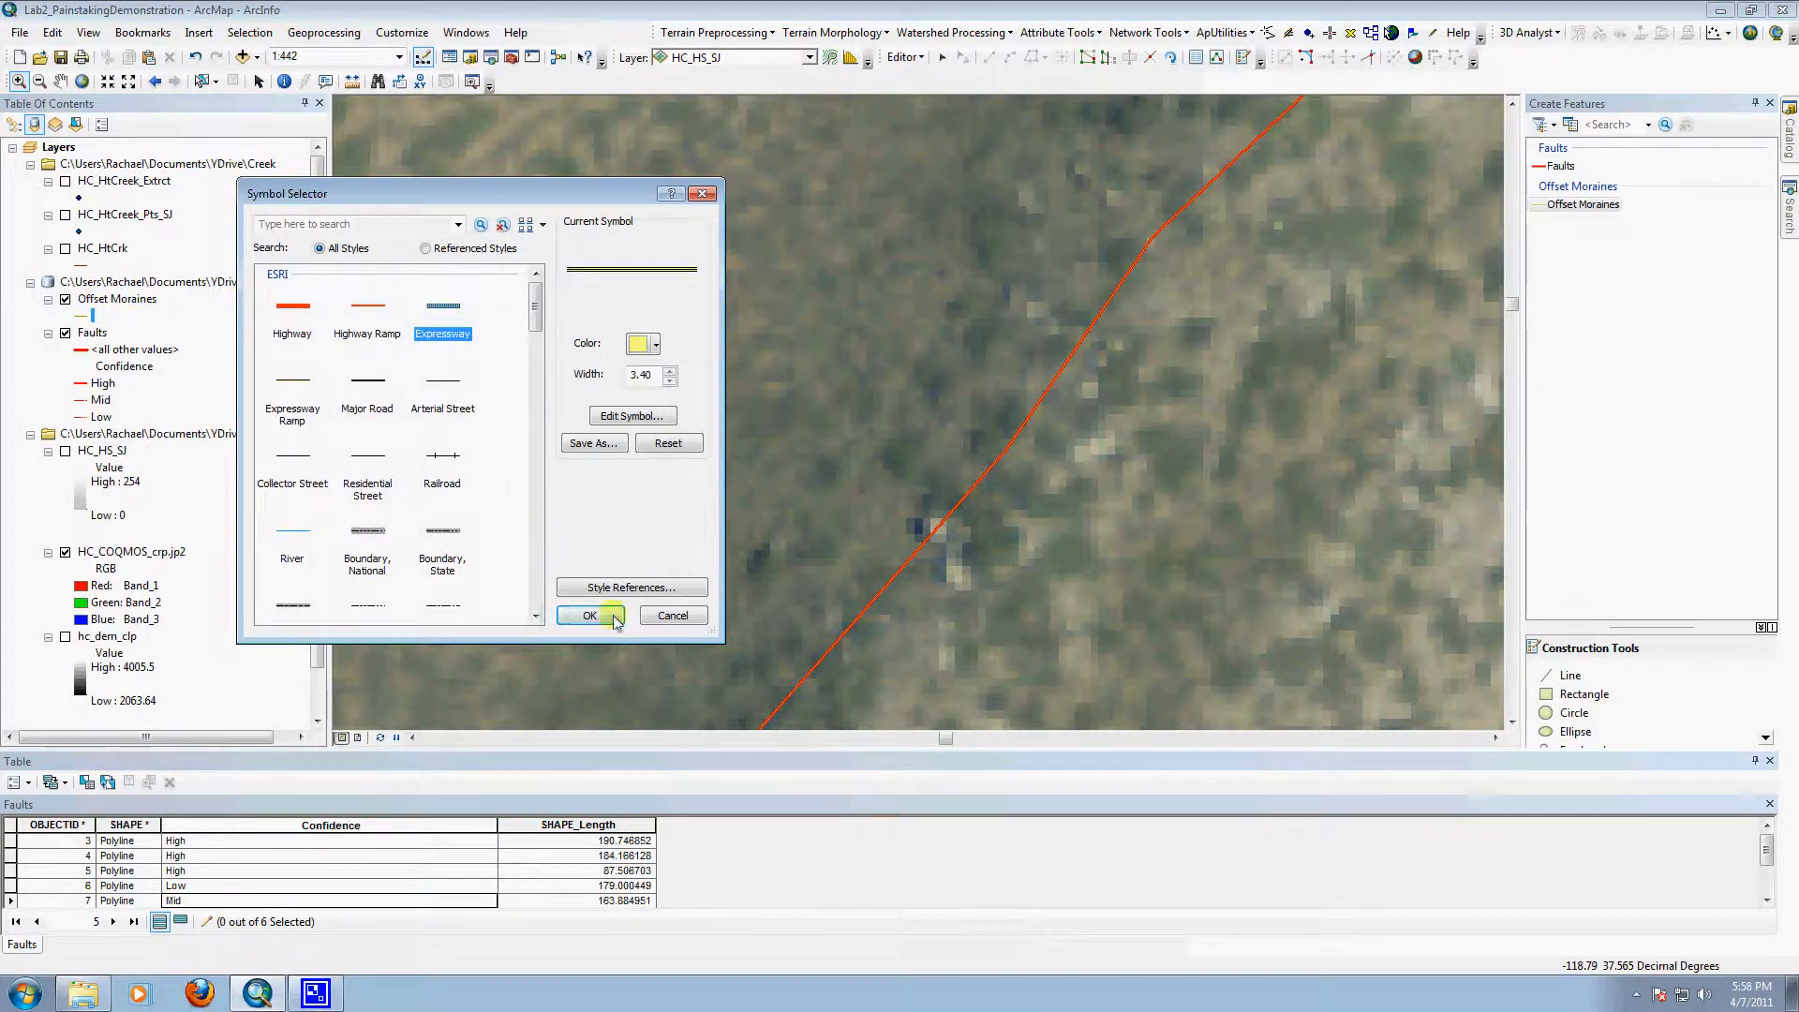
{"action": "left_click", "coordinate": [605, 615]}
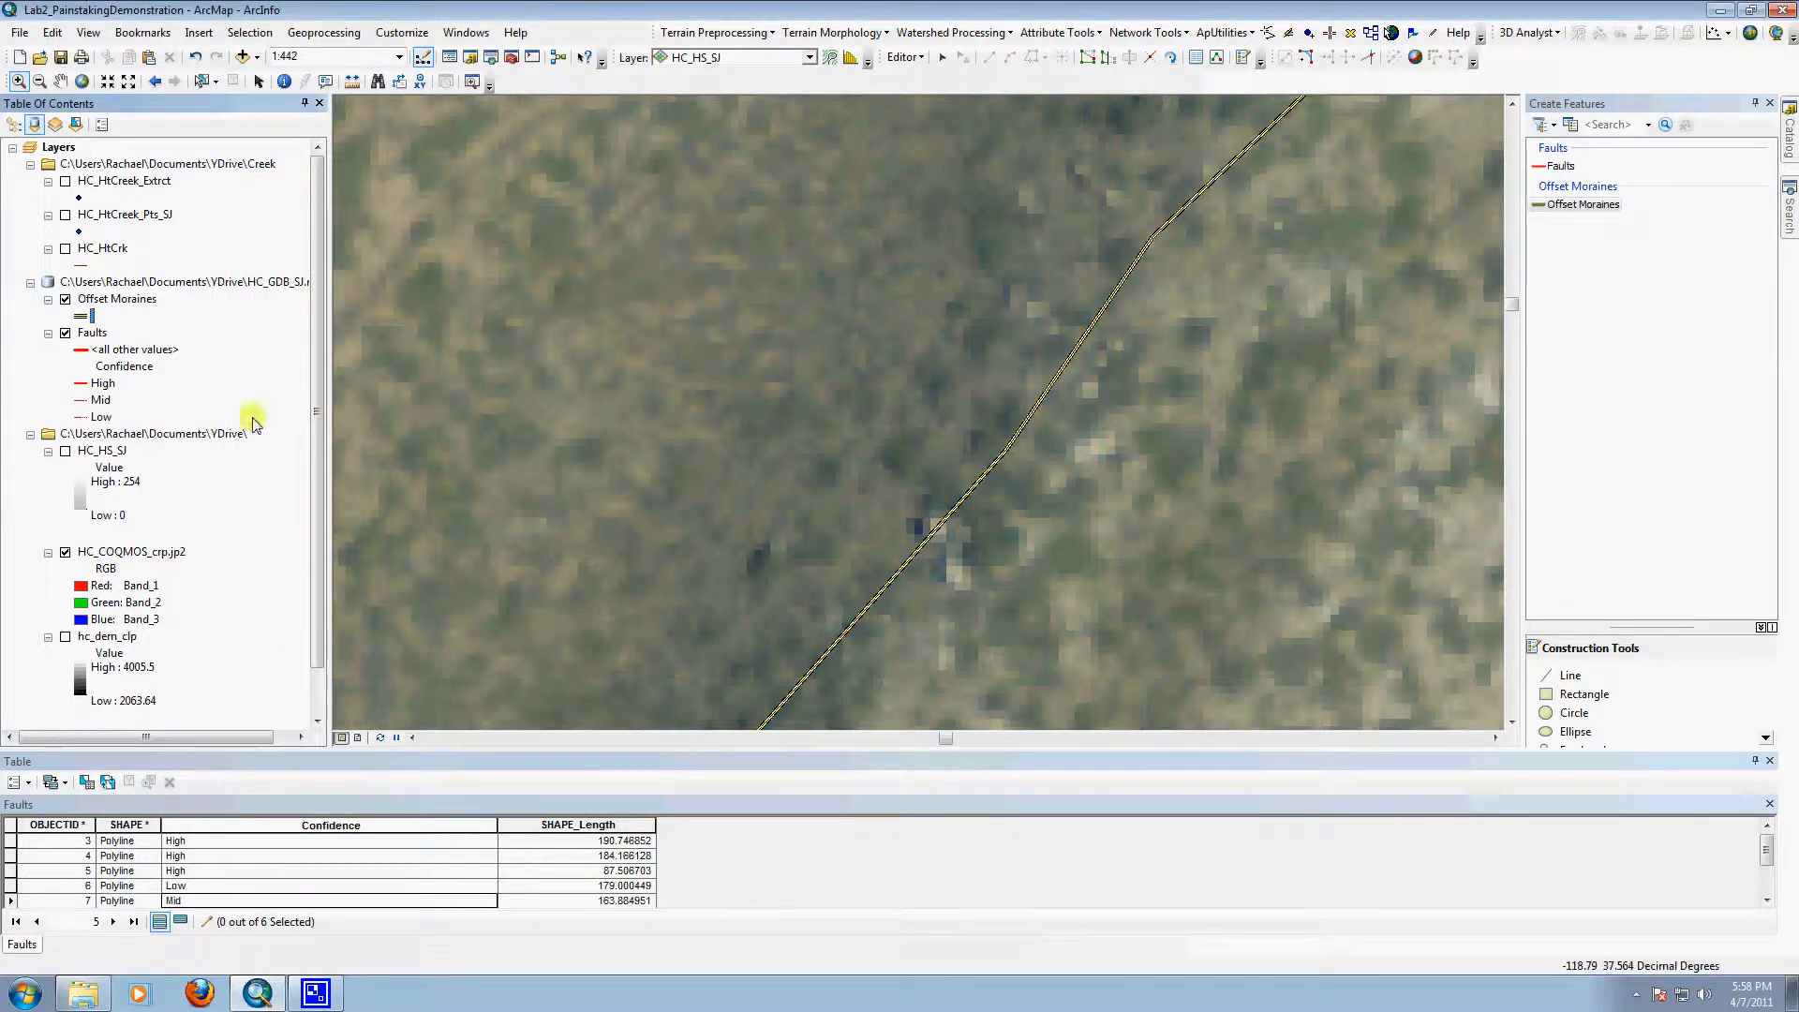
Step: Delete the duplicate moraine line from the Faults layer while Offset Moraines is hidden, and turn Offset Moraines back on
{"action": "left_click", "coordinate": [64, 299]}
{"action": "left_click", "coordinate": [201, 80]}
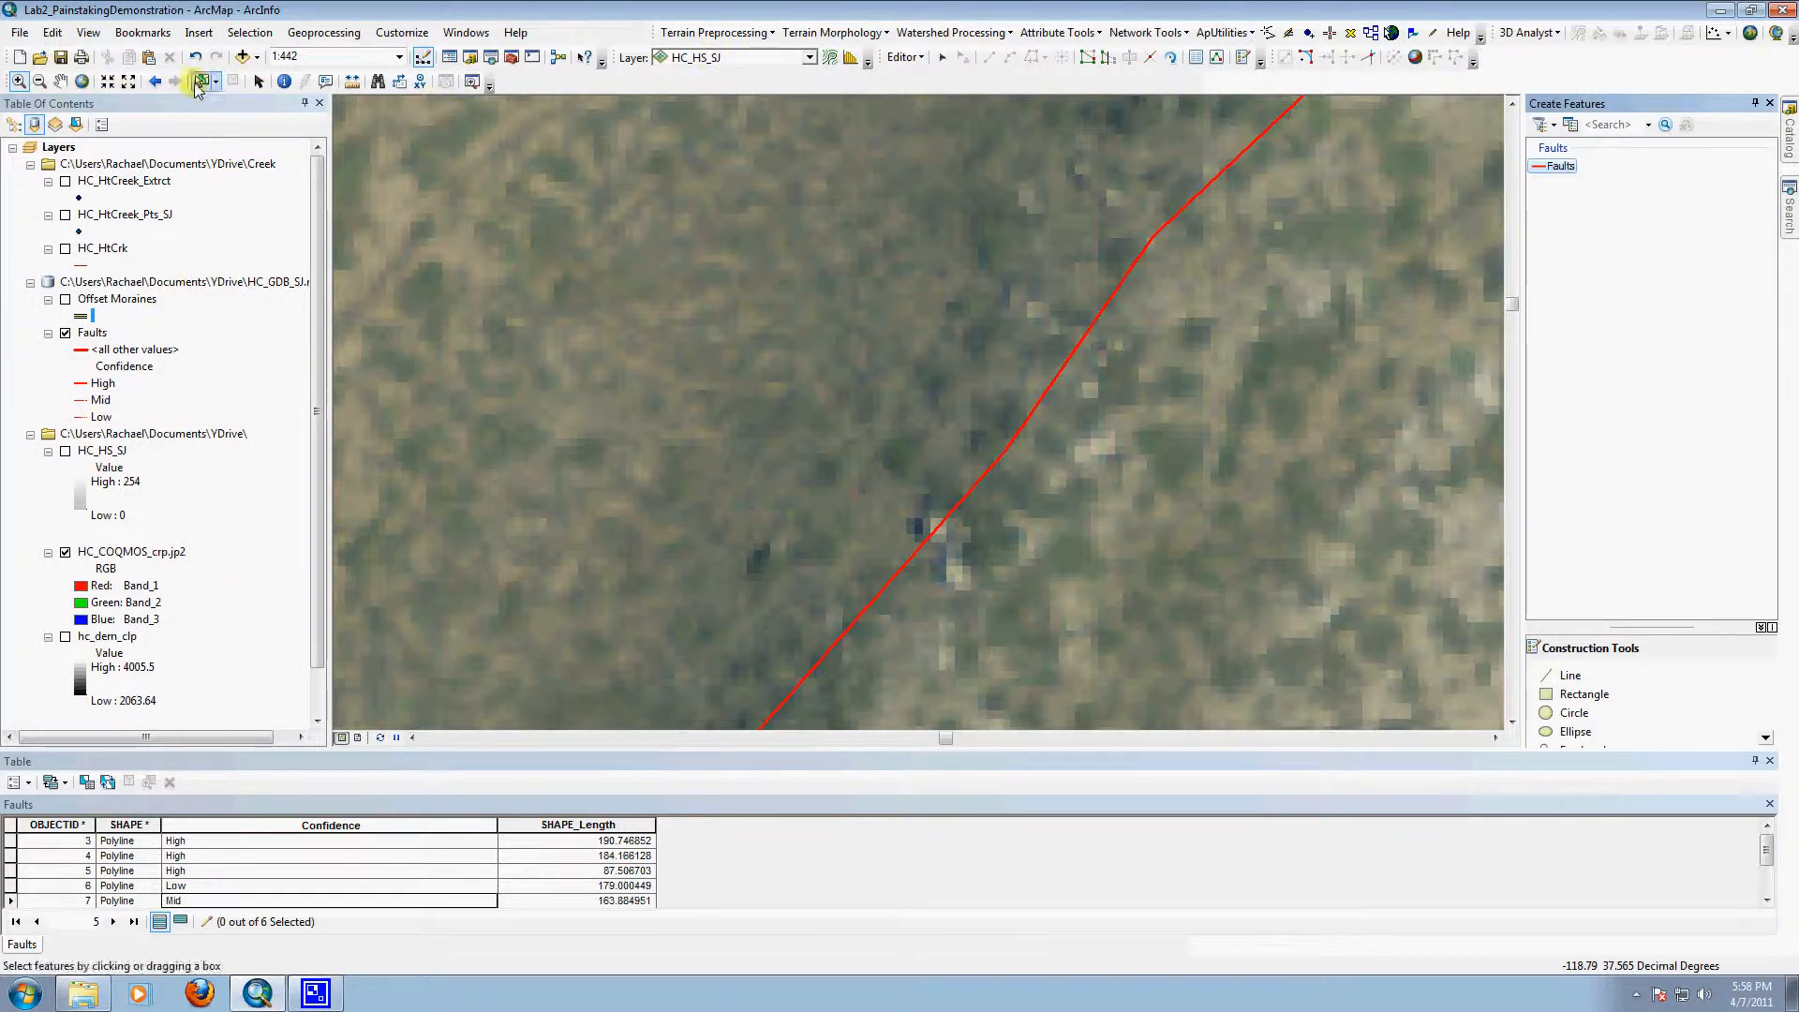
{"action": "left_click", "coordinate": [1031, 415]}
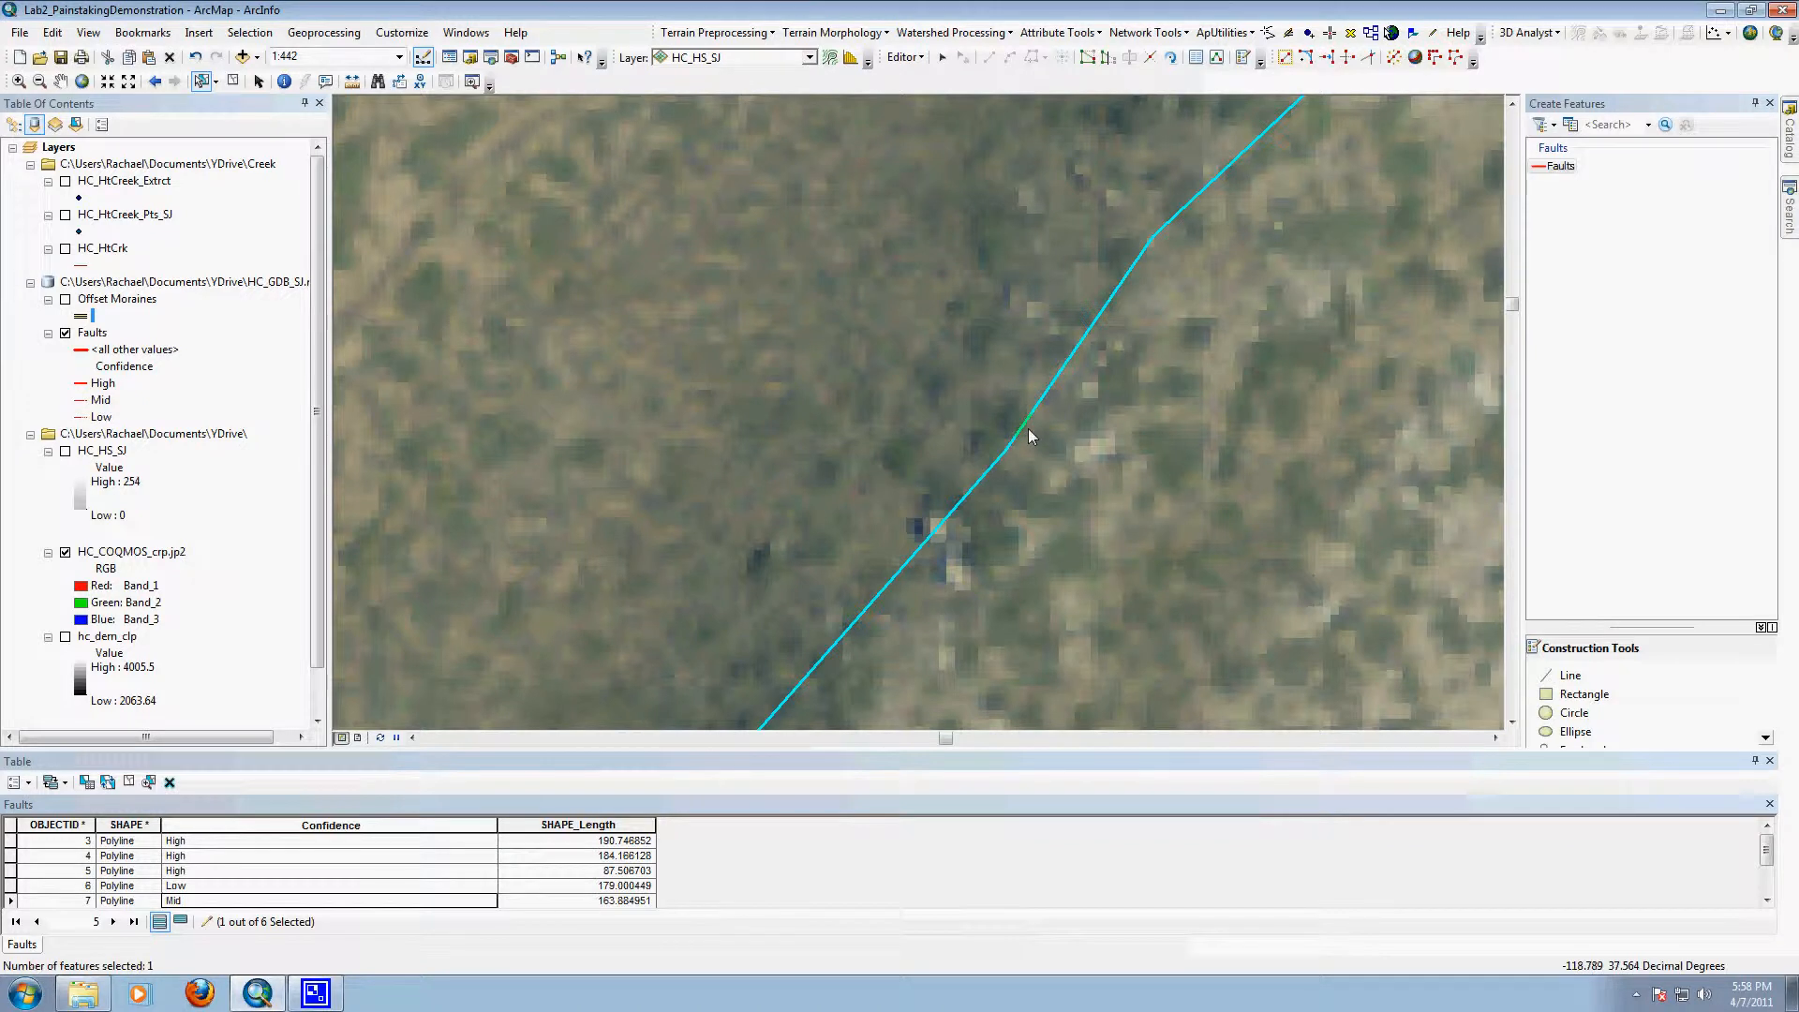
{"action": "key", "text": "Delete"}
{"action": "scroll", "coordinate": [1150, 474], "scroll_direction": "down", "scroll_amount": 5}
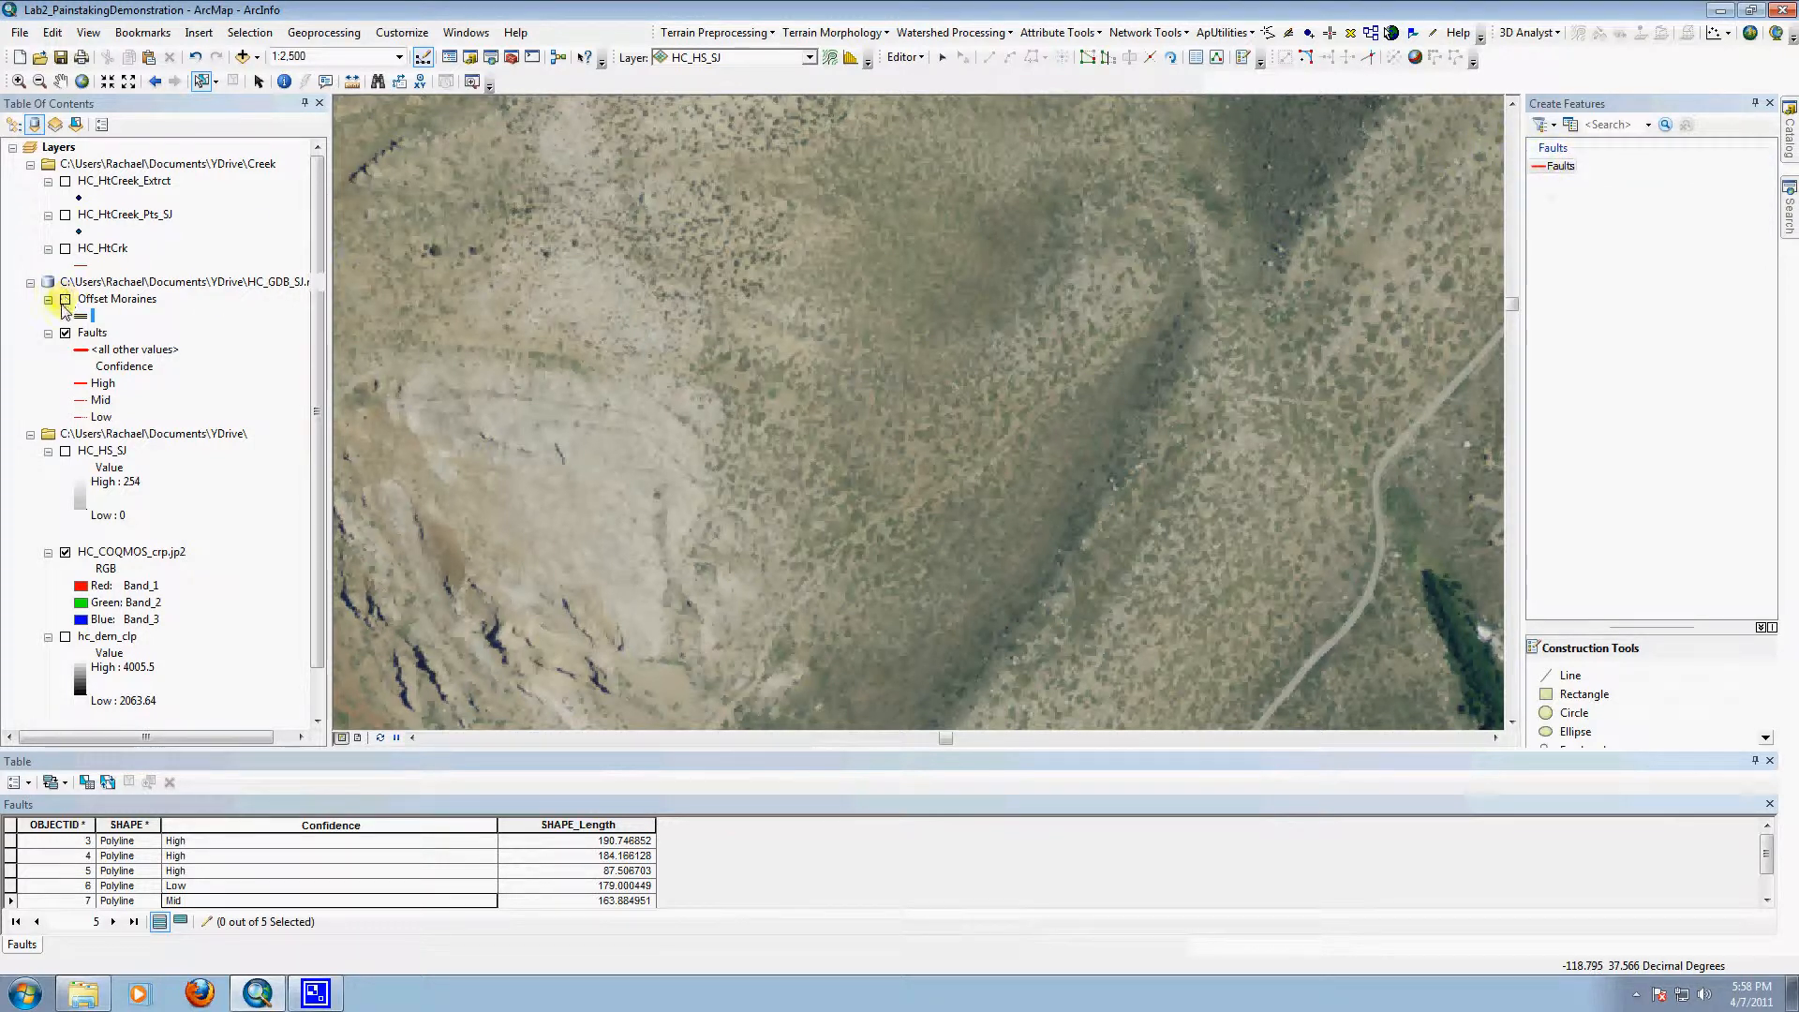
{"action": "left_click", "coordinate": [64, 301]}
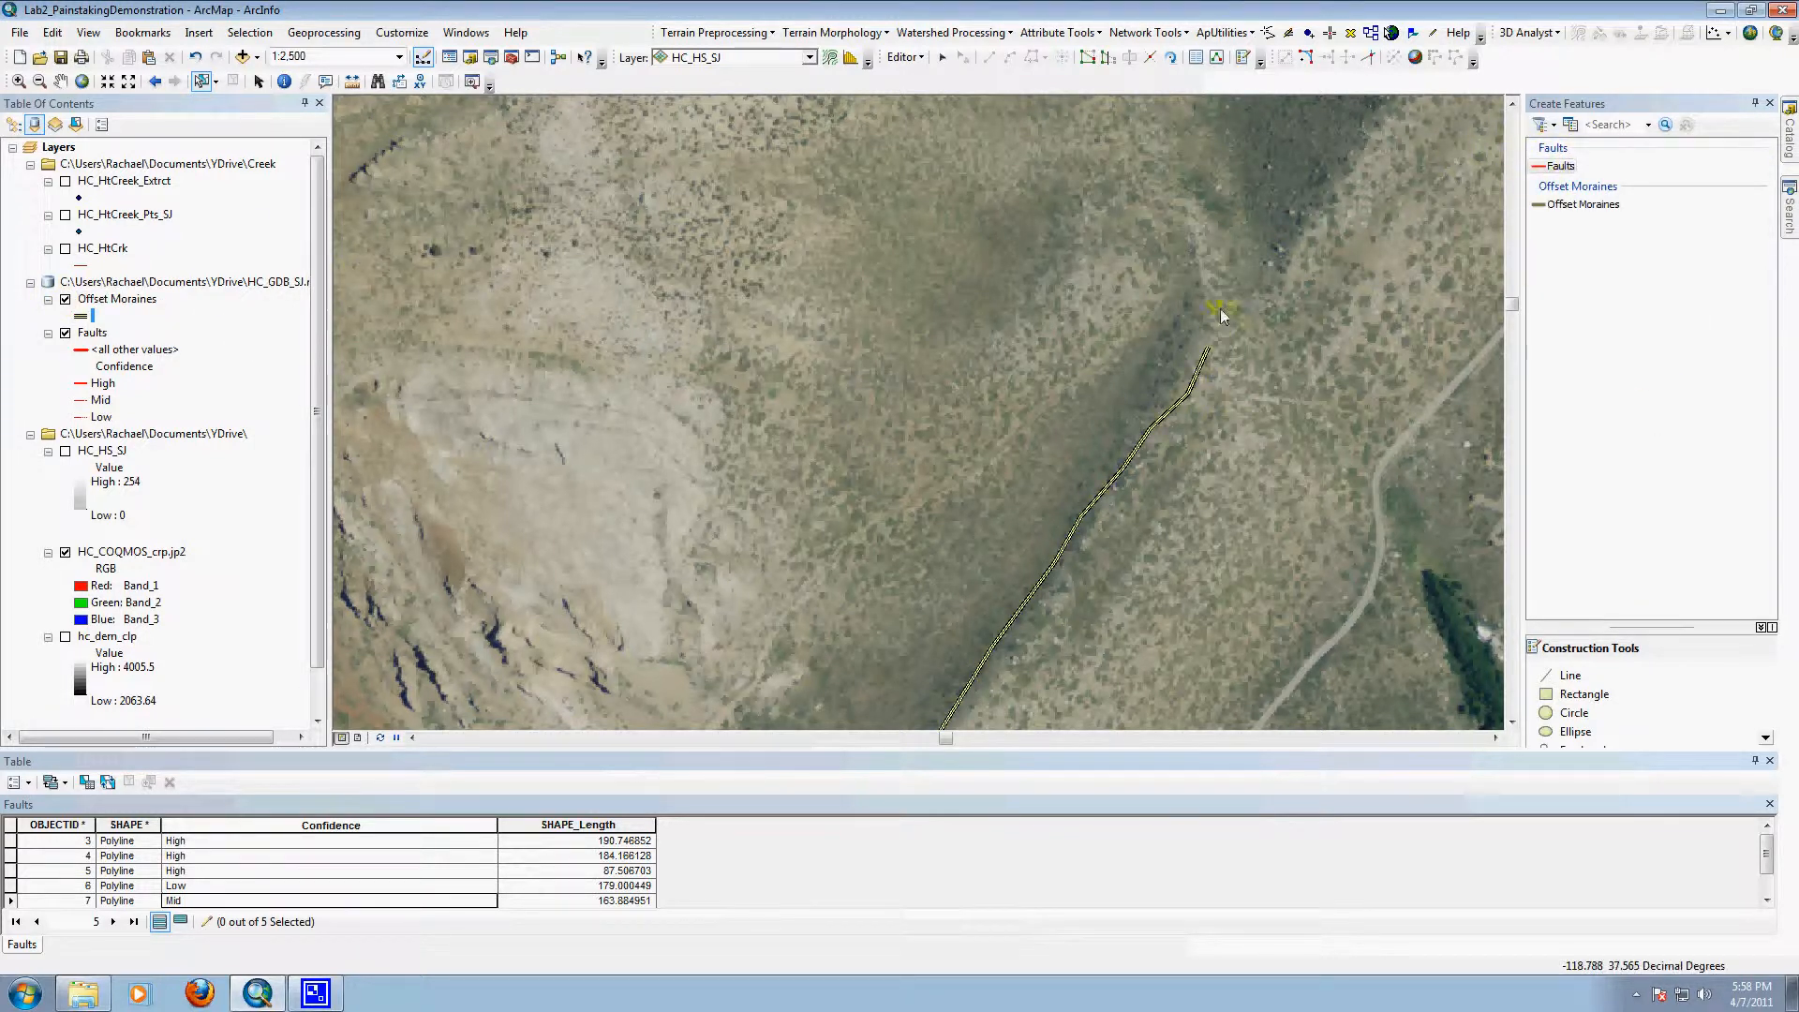
Step: Digitize a line in the Offset Moraines layer along the eastern edge of the dark slope northeast of the existing moraine line
{"action": "left_click", "coordinate": [1581, 204]}
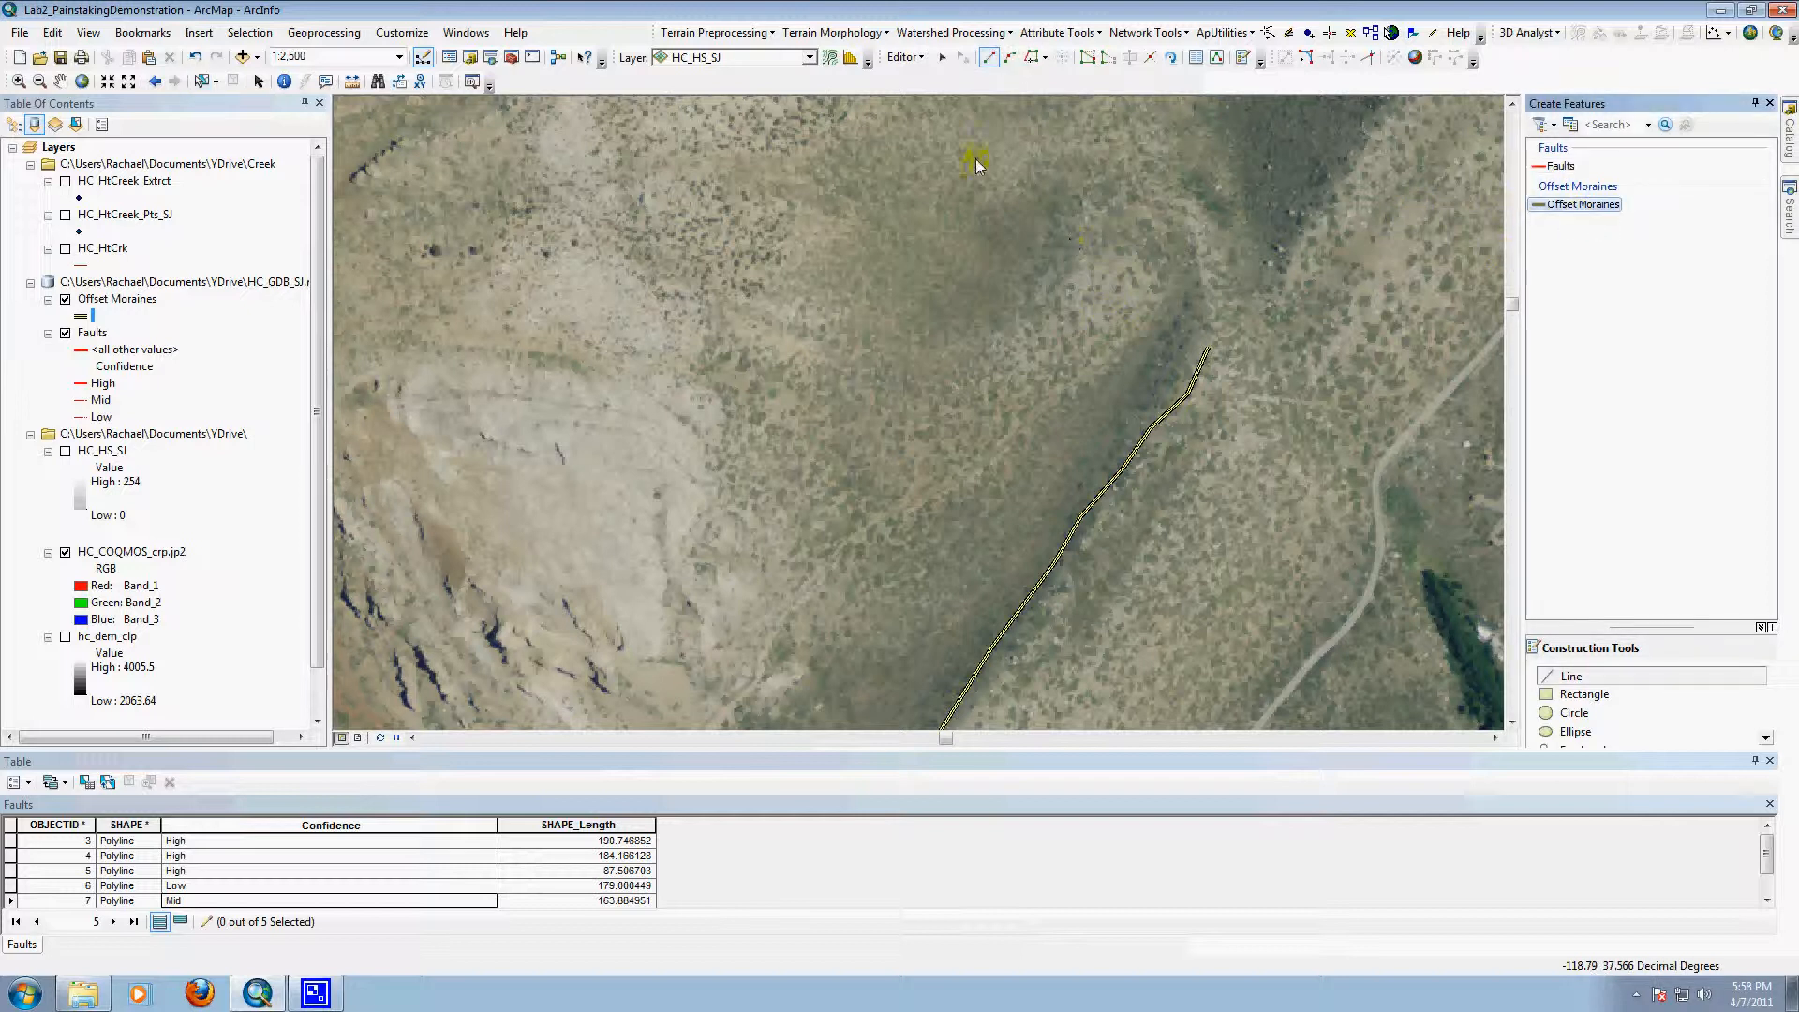
{"action": "left_click", "coordinate": [60, 81]}
{"action": "left_click_drag", "start_coordinate": [1428, 241], "coordinate": [1076, 531]}
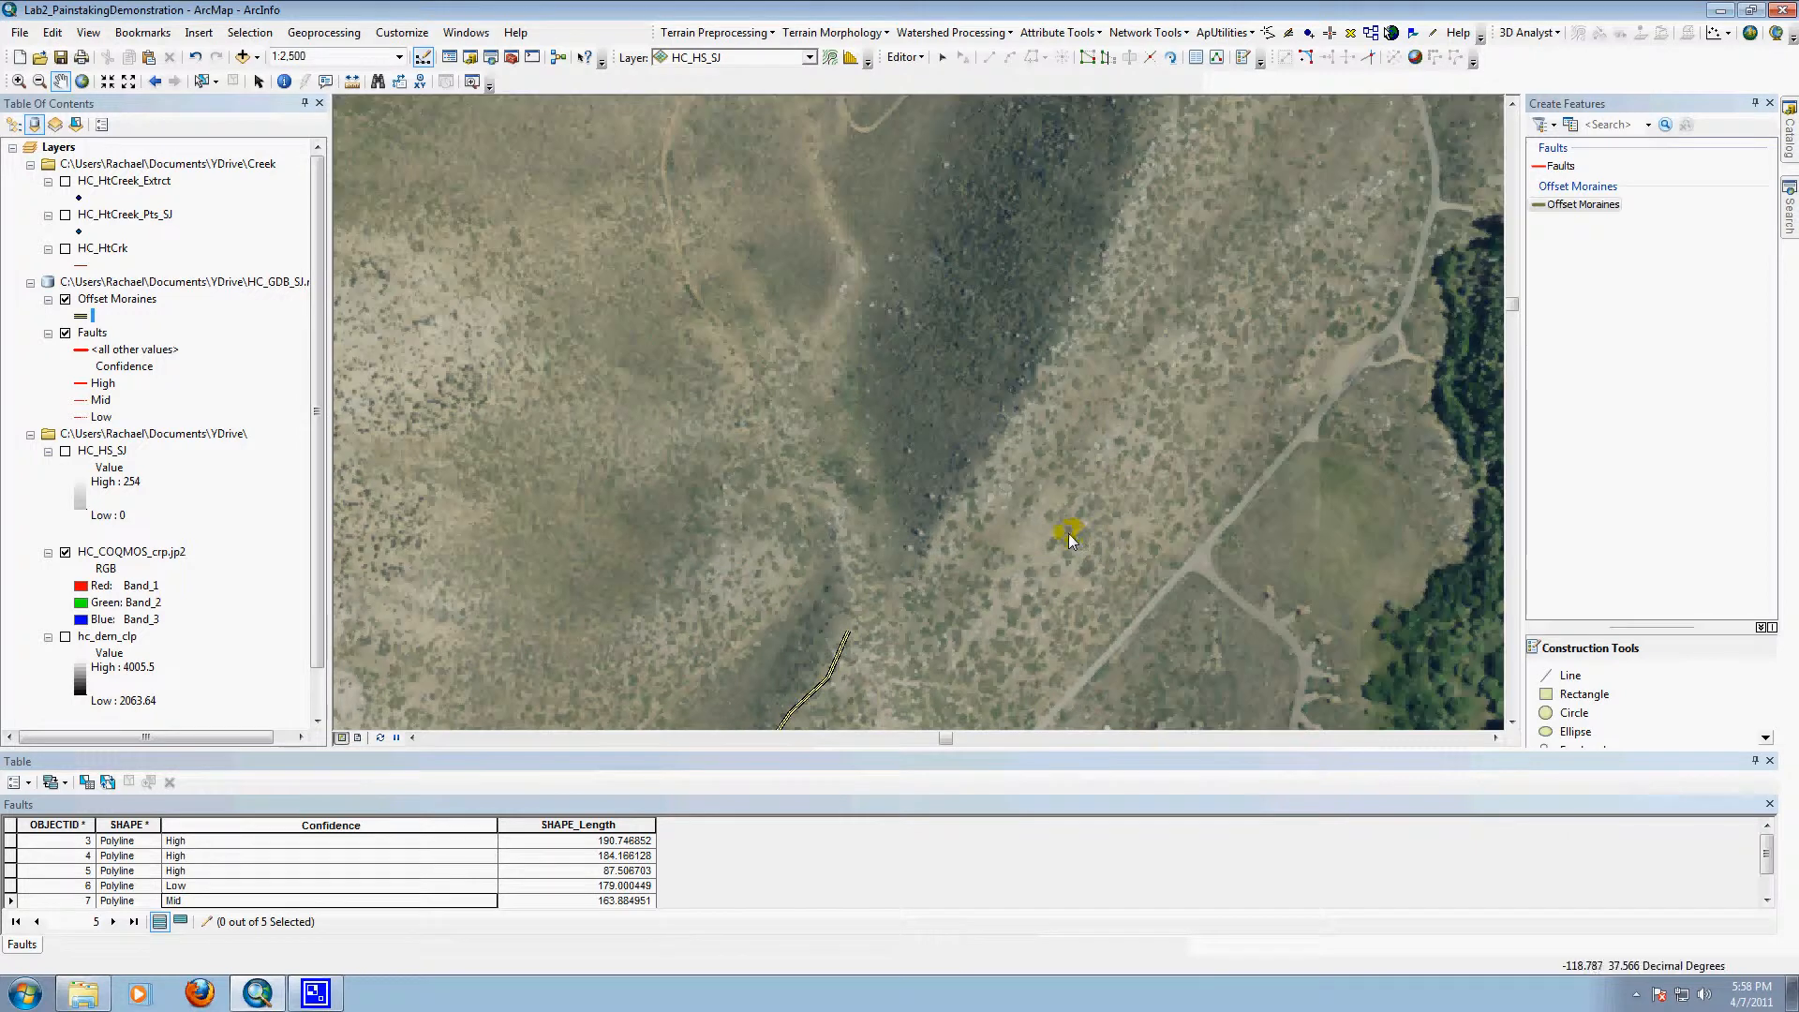
{"action": "left_click", "coordinate": [1579, 676]}
{"action": "left_click", "coordinate": [1044, 606]}
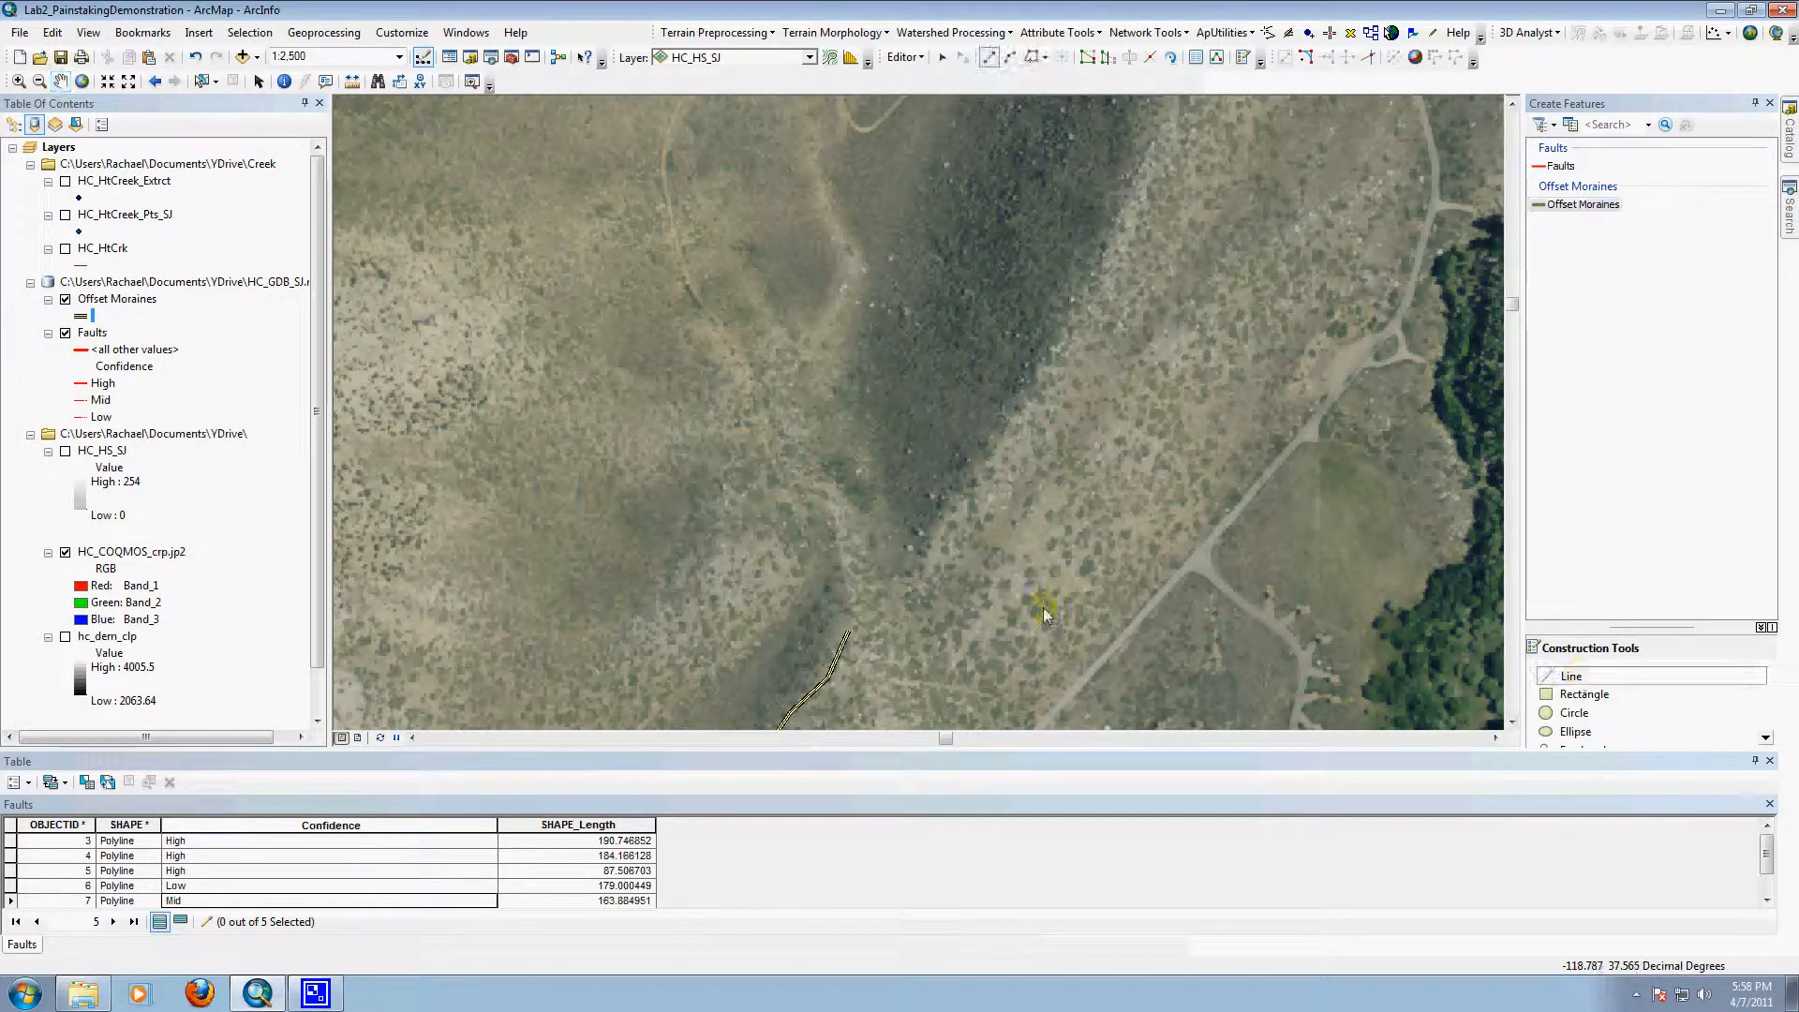
{"action": "left_click", "coordinate": [915, 579]}
{"action": "left_click", "coordinate": [921, 563]}
{"action": "left_click", "coordinate": [927, 549]}
{"action": "left_click", "coordinate": [935, 530]}
{"action": "left_click", "coordinate": [948, 518]}
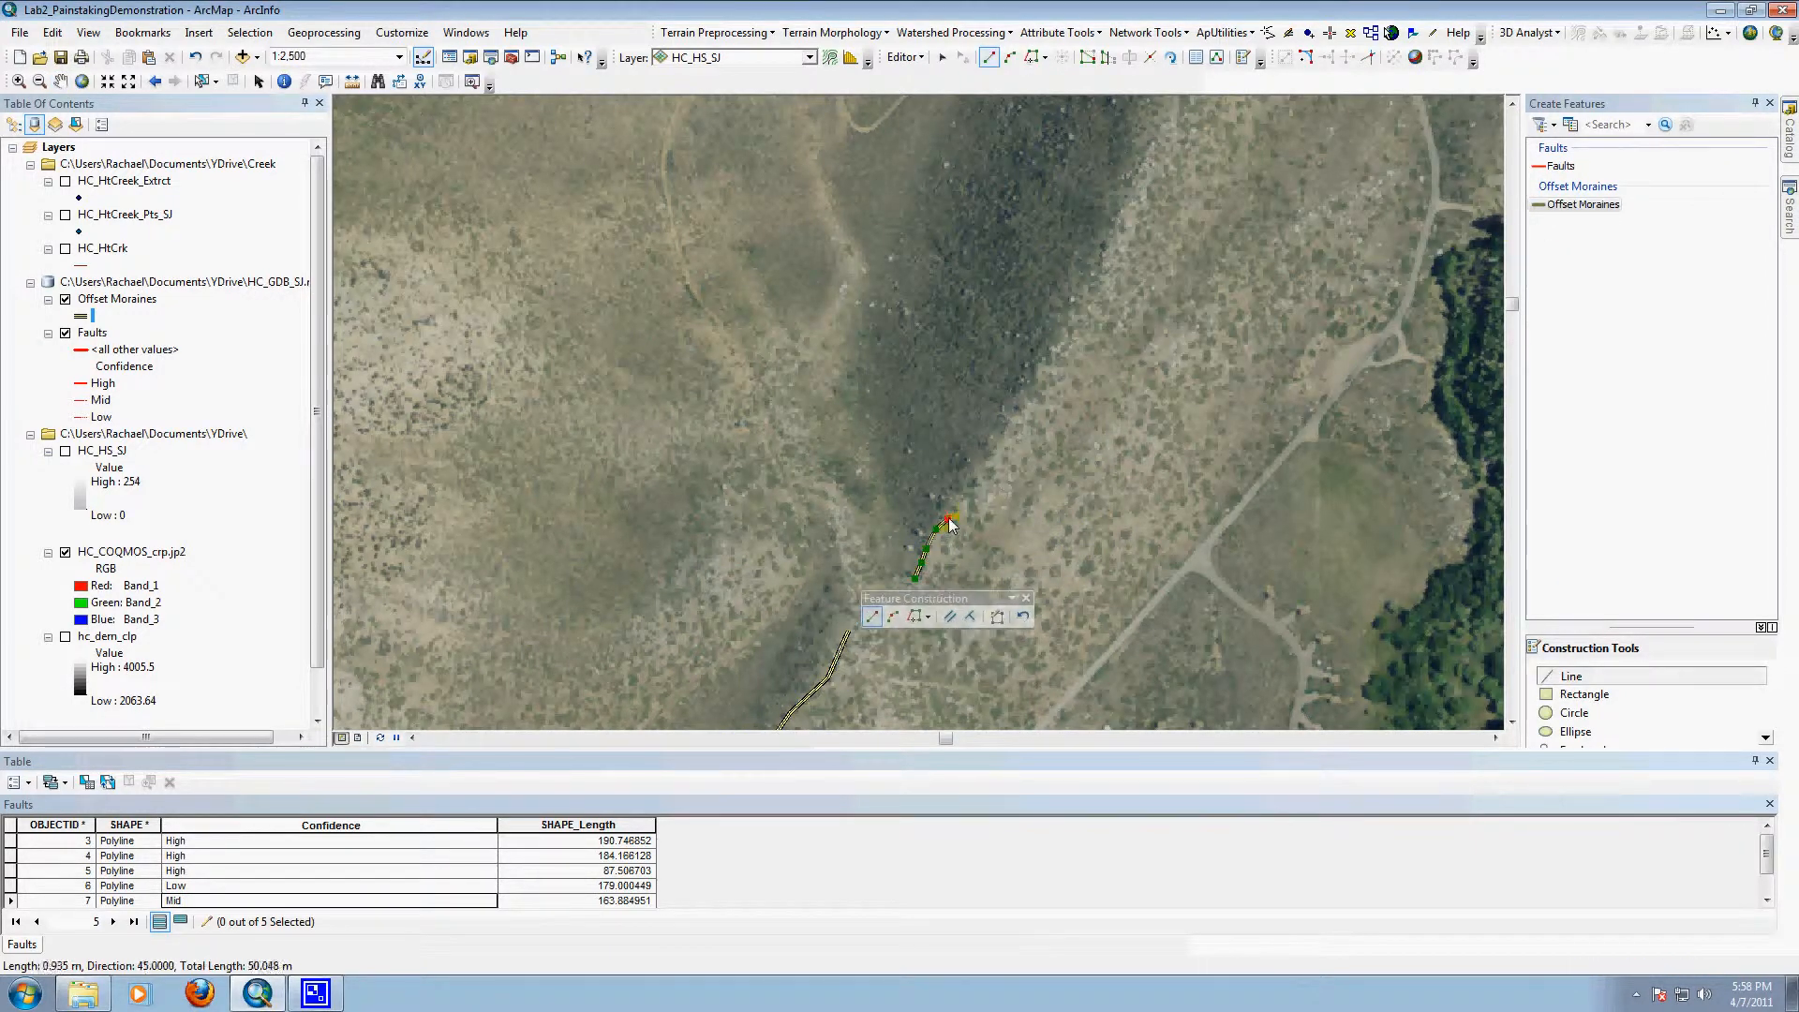
{"action": "left_click", "coordinate": [970, 504]}
{"action": "left_click", "coordinate": [980, 475]}
{"action": "left_click", "coordinate": [986, 463]}
{"action": "left_click", "coordinate": [993, 451]}
{"action": "left_click", "coordinate": [1001, 435]}
{"action": "left_click", "coordinate": [1011, 415]}
{"action": "left_click", "coordinate": [1026, 398]}
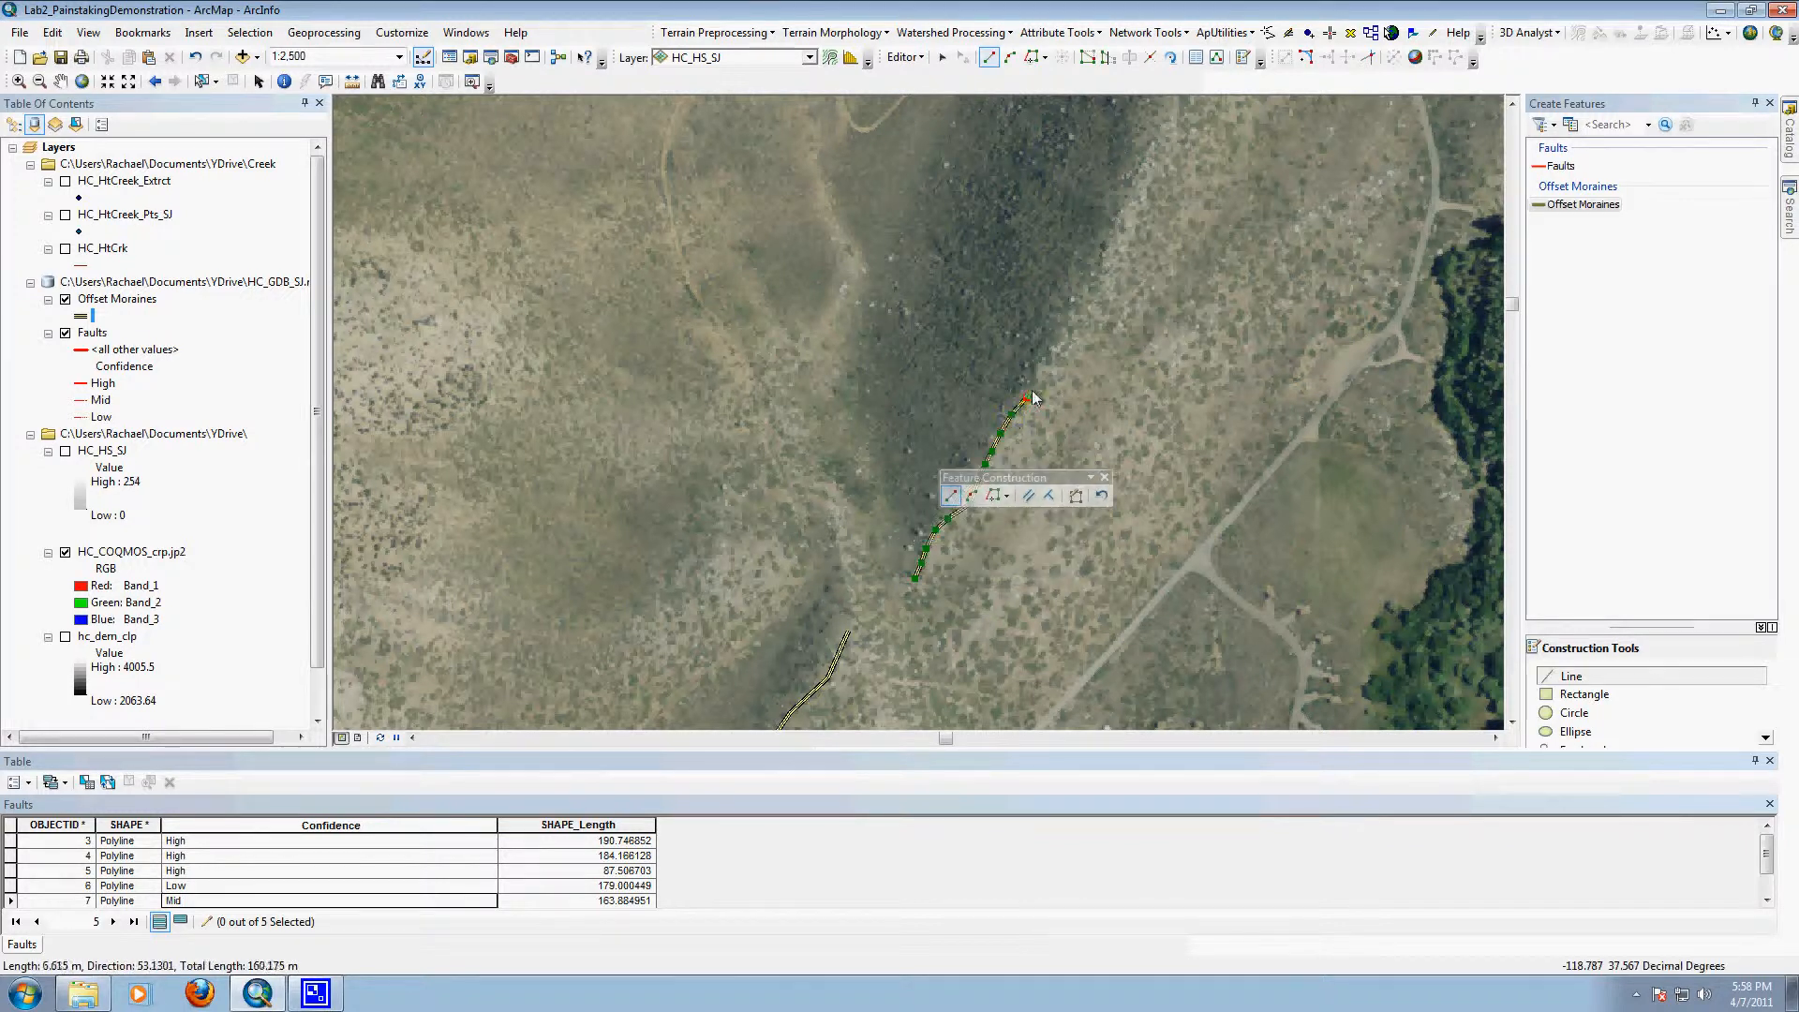
{"action": "left_click", "coordinate": [1037, 375]}
{"action": "left_click", "coordinate": [1050, 359]}
{"action": "left_click", "coordinate": [1065, 339]}
{"action": "left_click", "coordinate": [1079, 315]}
{"action": "left_click", "coordinate": [1091, 296]}
{"action": "left_click", "coordinate": [1101, 268]}
{"action": "left_click", "coordinate": [1110, 231]}
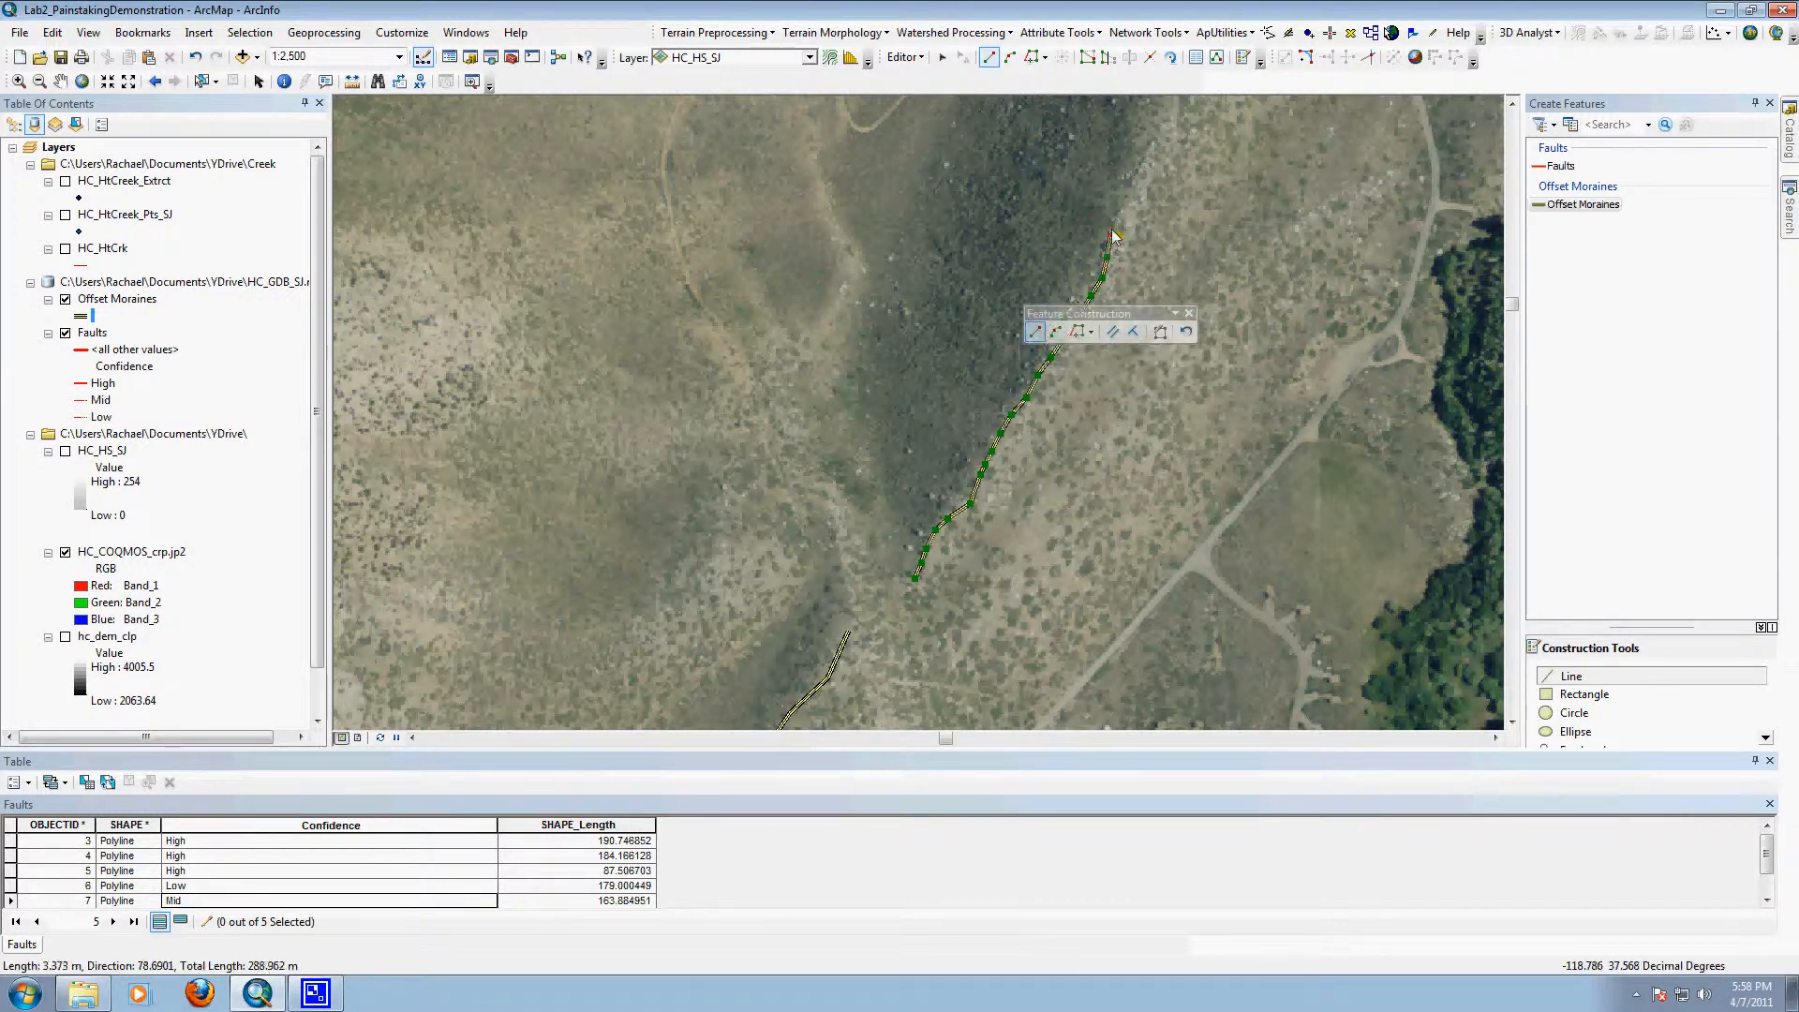
{"action": "left_click", "coordinate": [1118, 205]}
{"action": "left_click", "coordinate": [1127, 181]}
{"action": "double_click", "coordinate": [1140, 152]}
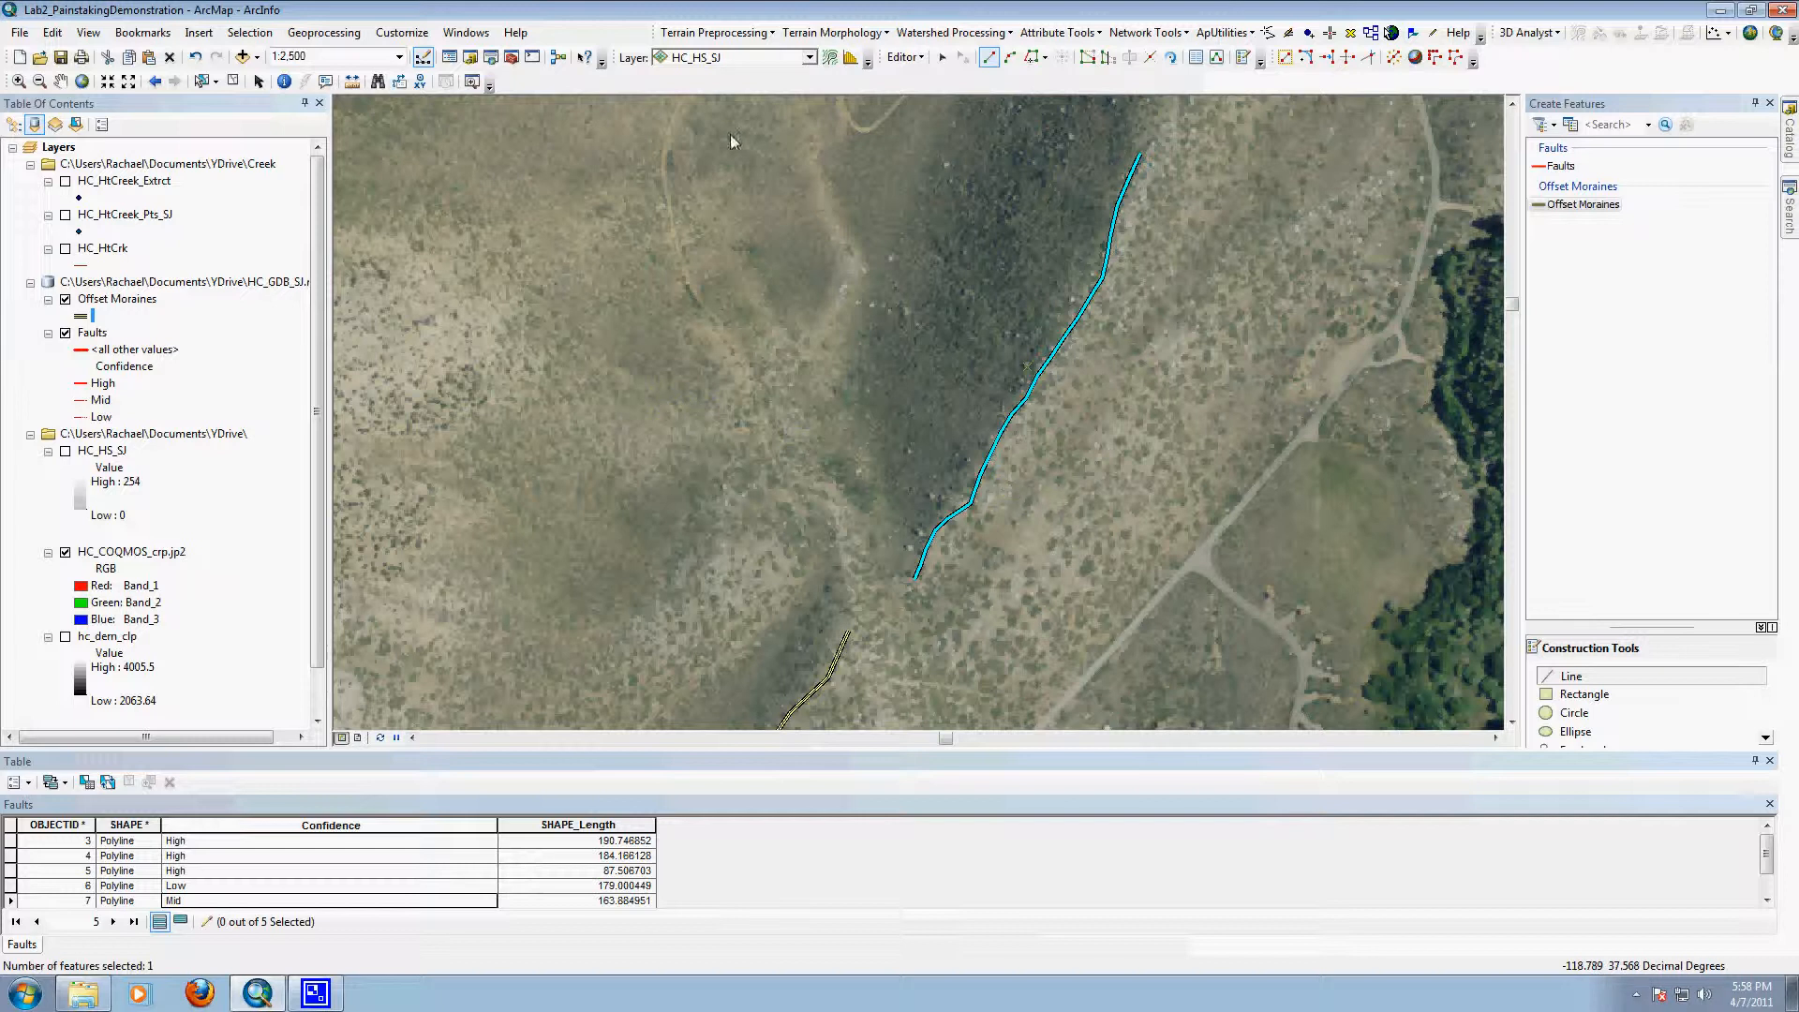
Step: Digitize a line in the Offset Moraines layer along the dark ridge crest southwest of the gap, southeast of the tree-lined creek
{"action": "left_click", "coordinate": [60, 81]}
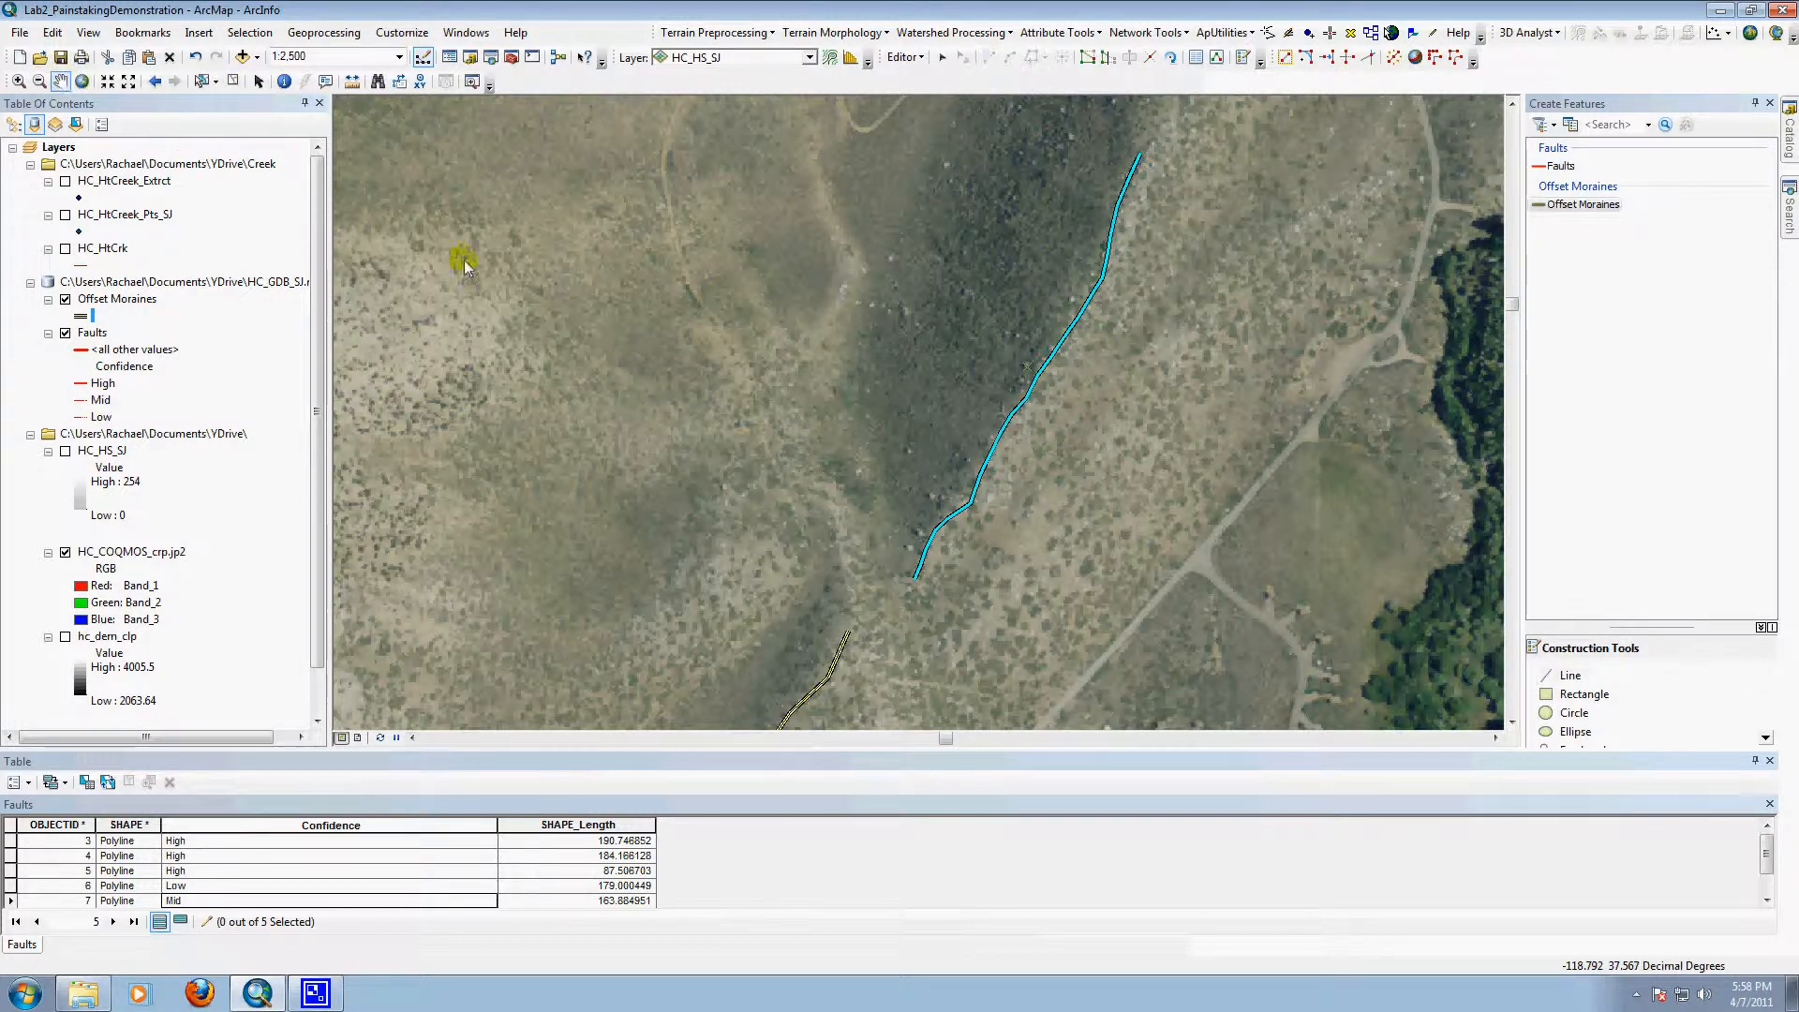
{"action": "left_click_drag", "start_coordinate": [1358, 568], "coordinate": [1038, 178]}
{"action": "left_click_drag", "start_coordinate": [1195, 562], "coordinate": [991, 103]}
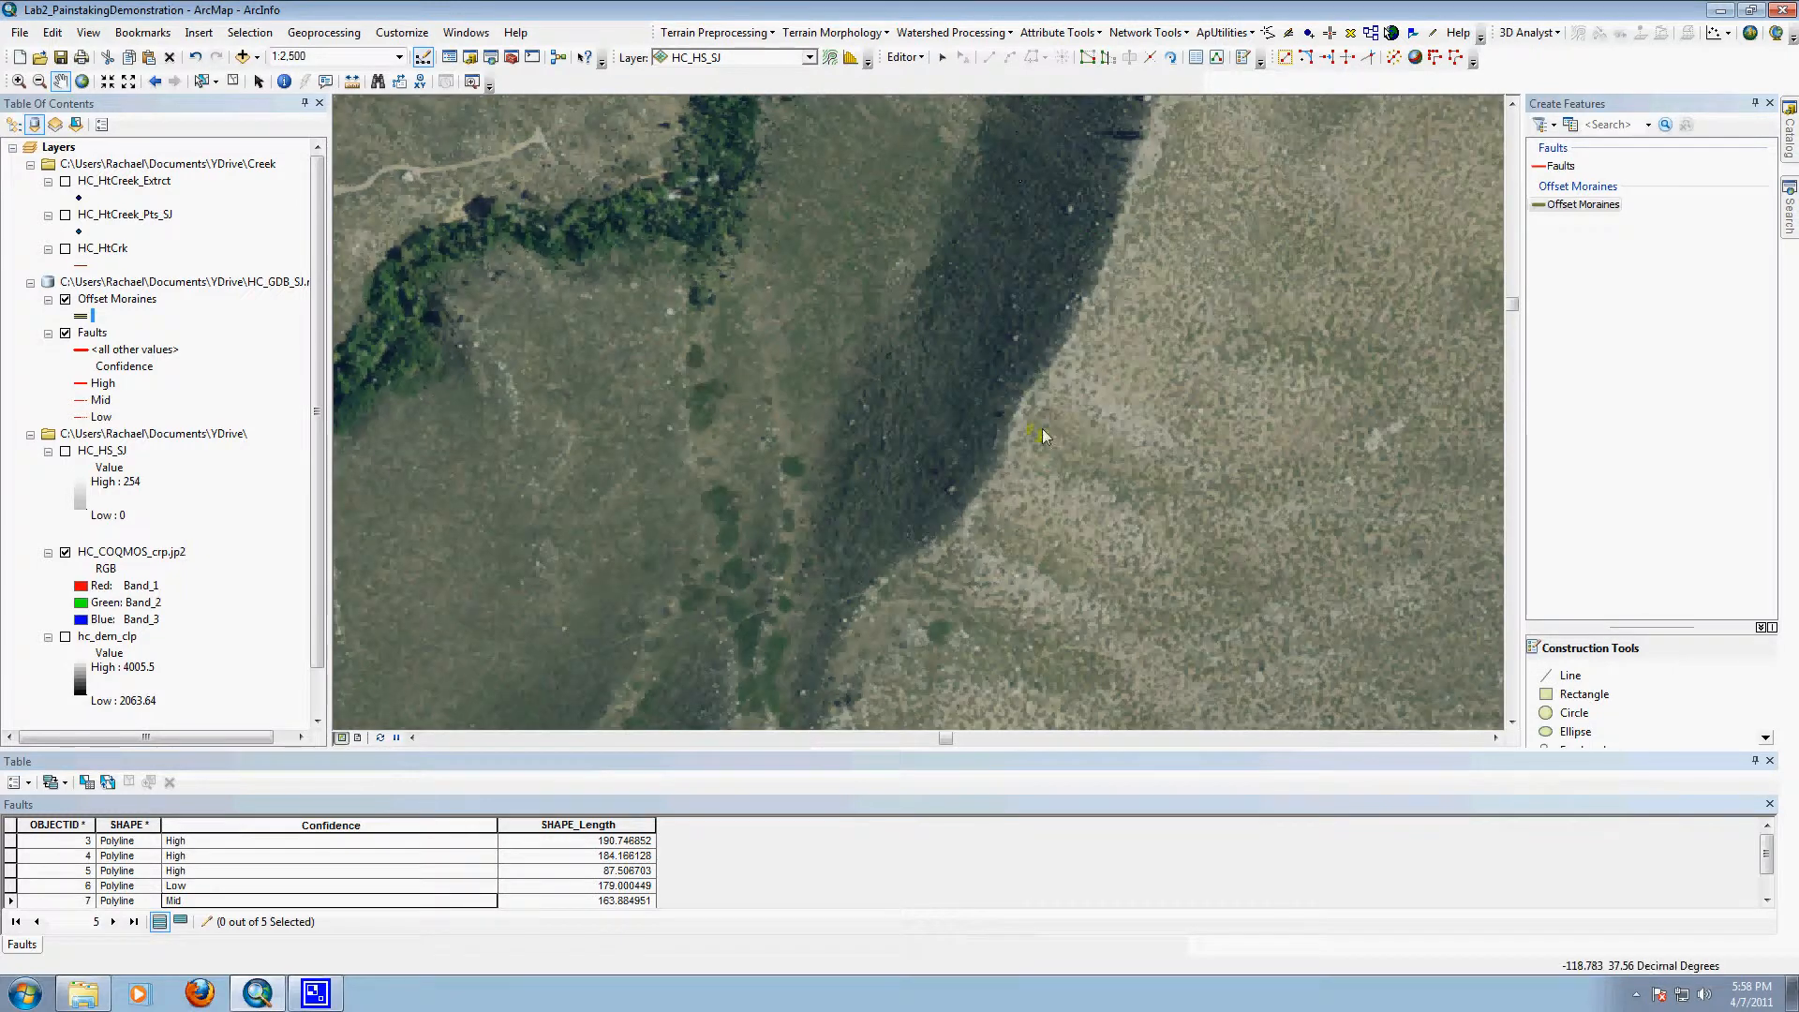
{"action": "left_click_drag", "start_coordinate": [1022, 531], "coordinate": [1104, 211]}
{"action": "left_click_drag", "start_coordinate": [999, 443], "coordinate": [1037, 331]}
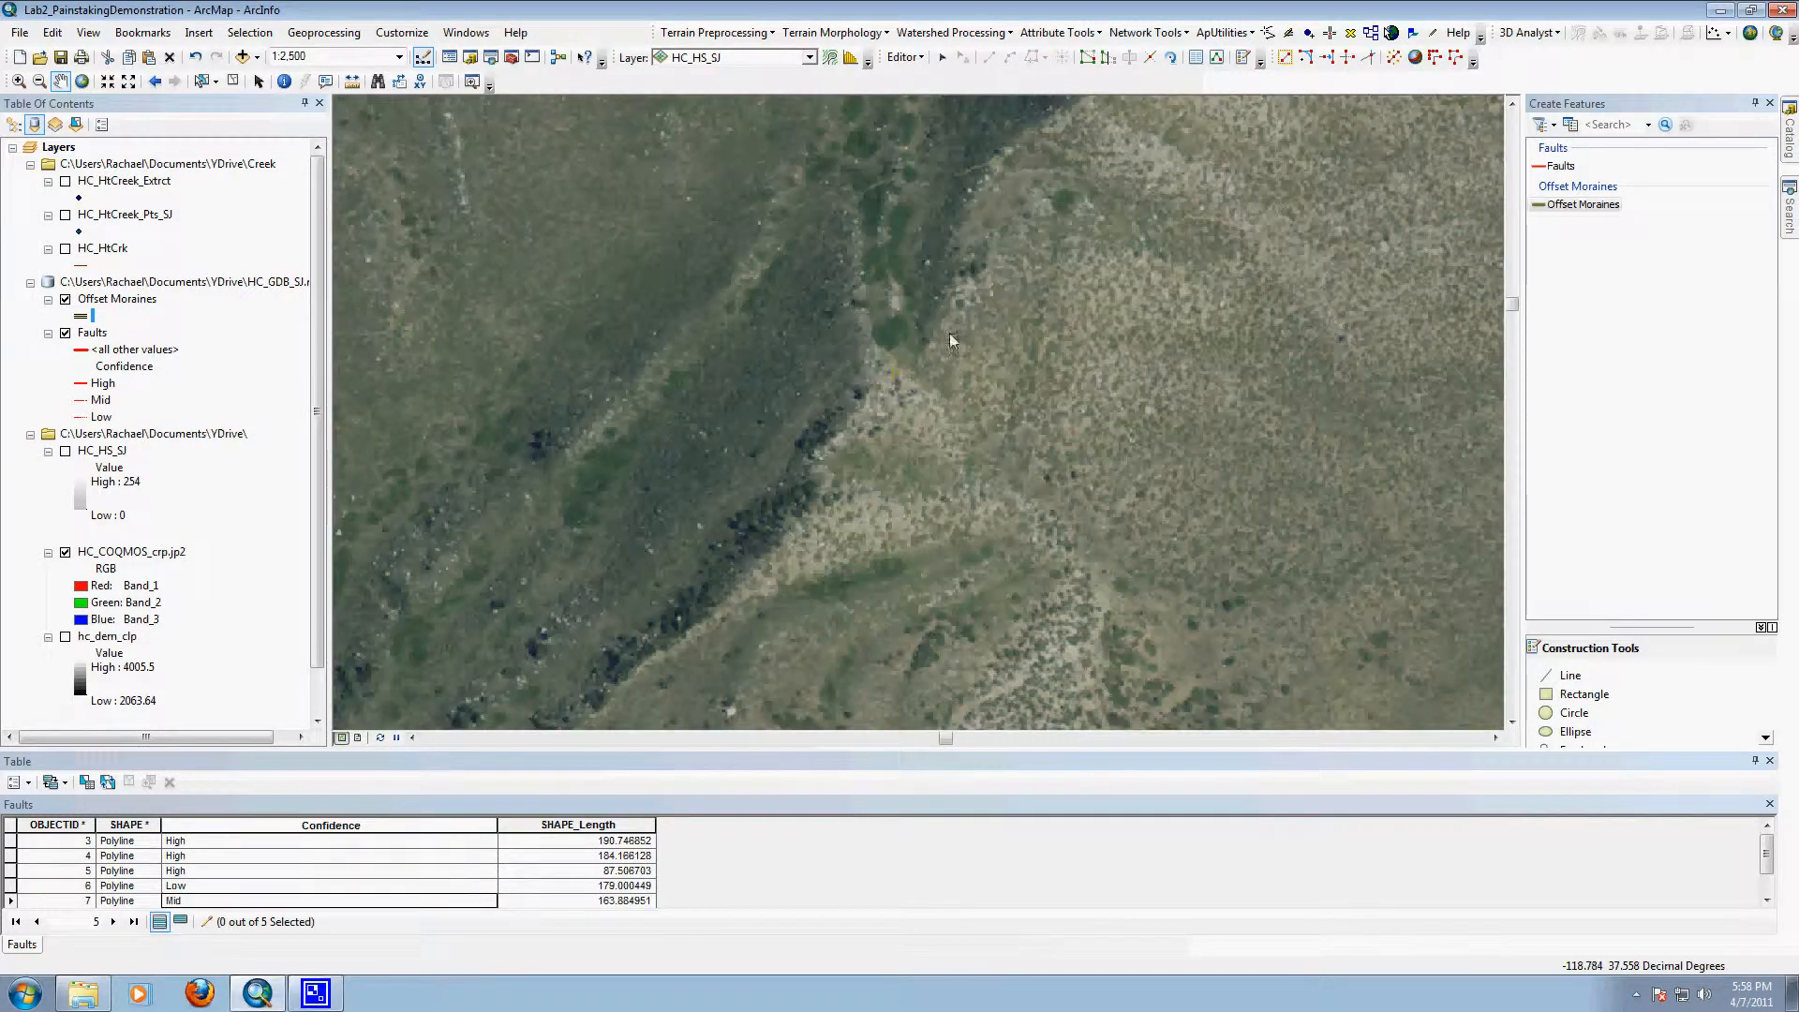
{"action": "left_click", "coordinate": [1583, 204]}
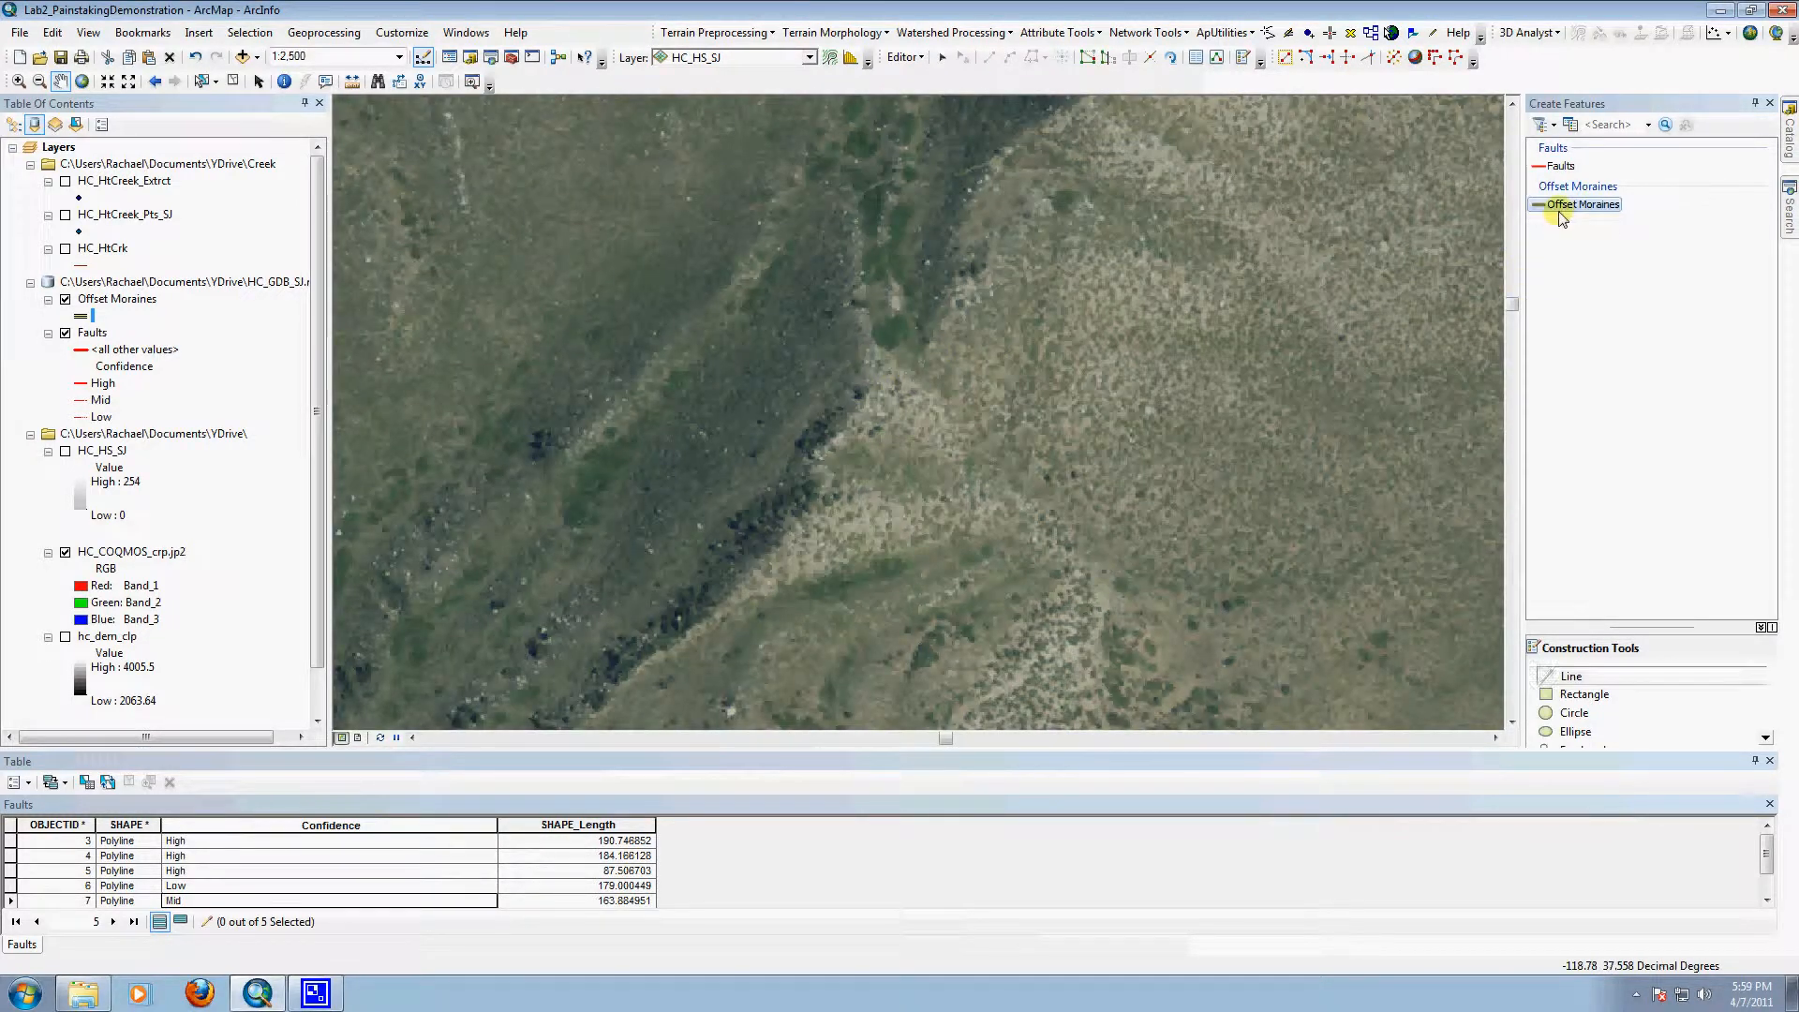
{"action": "left_click", "coordinate": [871, 381]}
{"action": "left_click", "coordinate": [866, 395]}
{"action": "left_click", "coordinate": [861, 409]}
{"action": "left_click", "coordinate": [848, 419]}
{"action": "left_click", "coordinate": [822, 435]}
{"action": "left_click", "coordinate": [810, 453]}
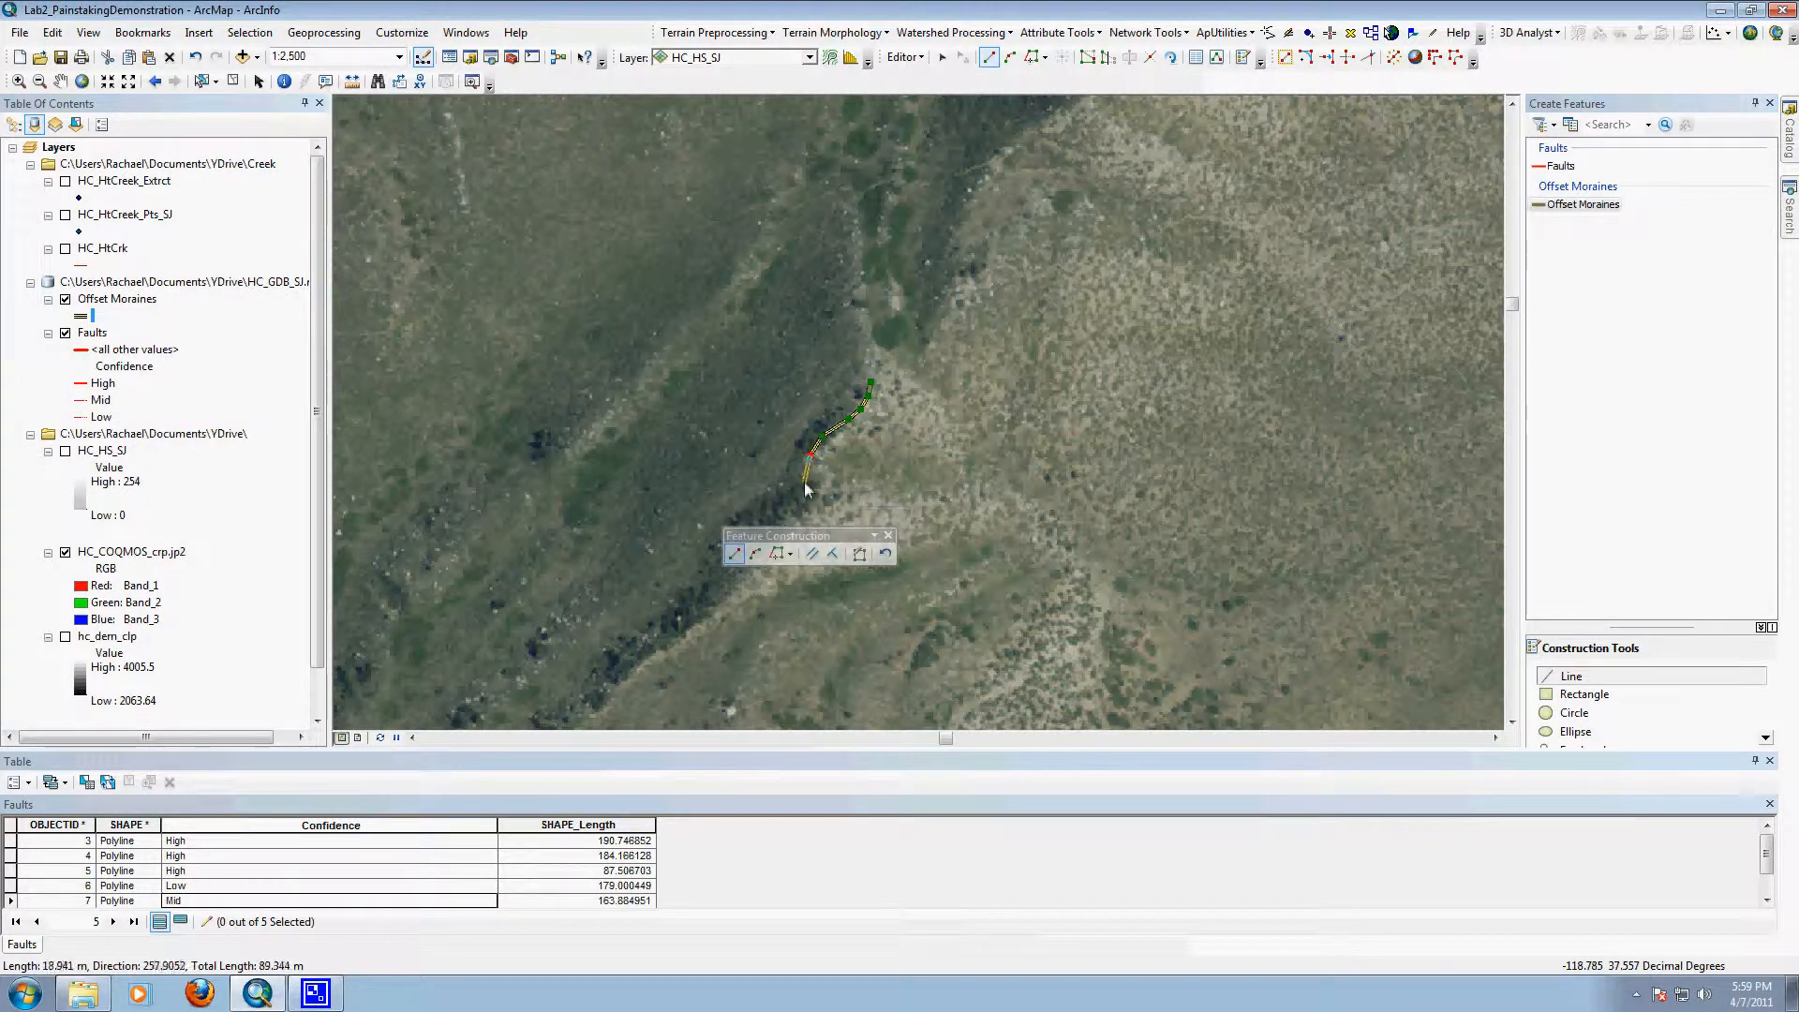
{"action": "left_click", "coordinate": [805, 489]}
{"action": "left_click", "coordinate": [792, 506]}
{"action": "left_click", "coordinate": [764, 541]}
{"action": "left_click", "coordinate": [738, 573]}
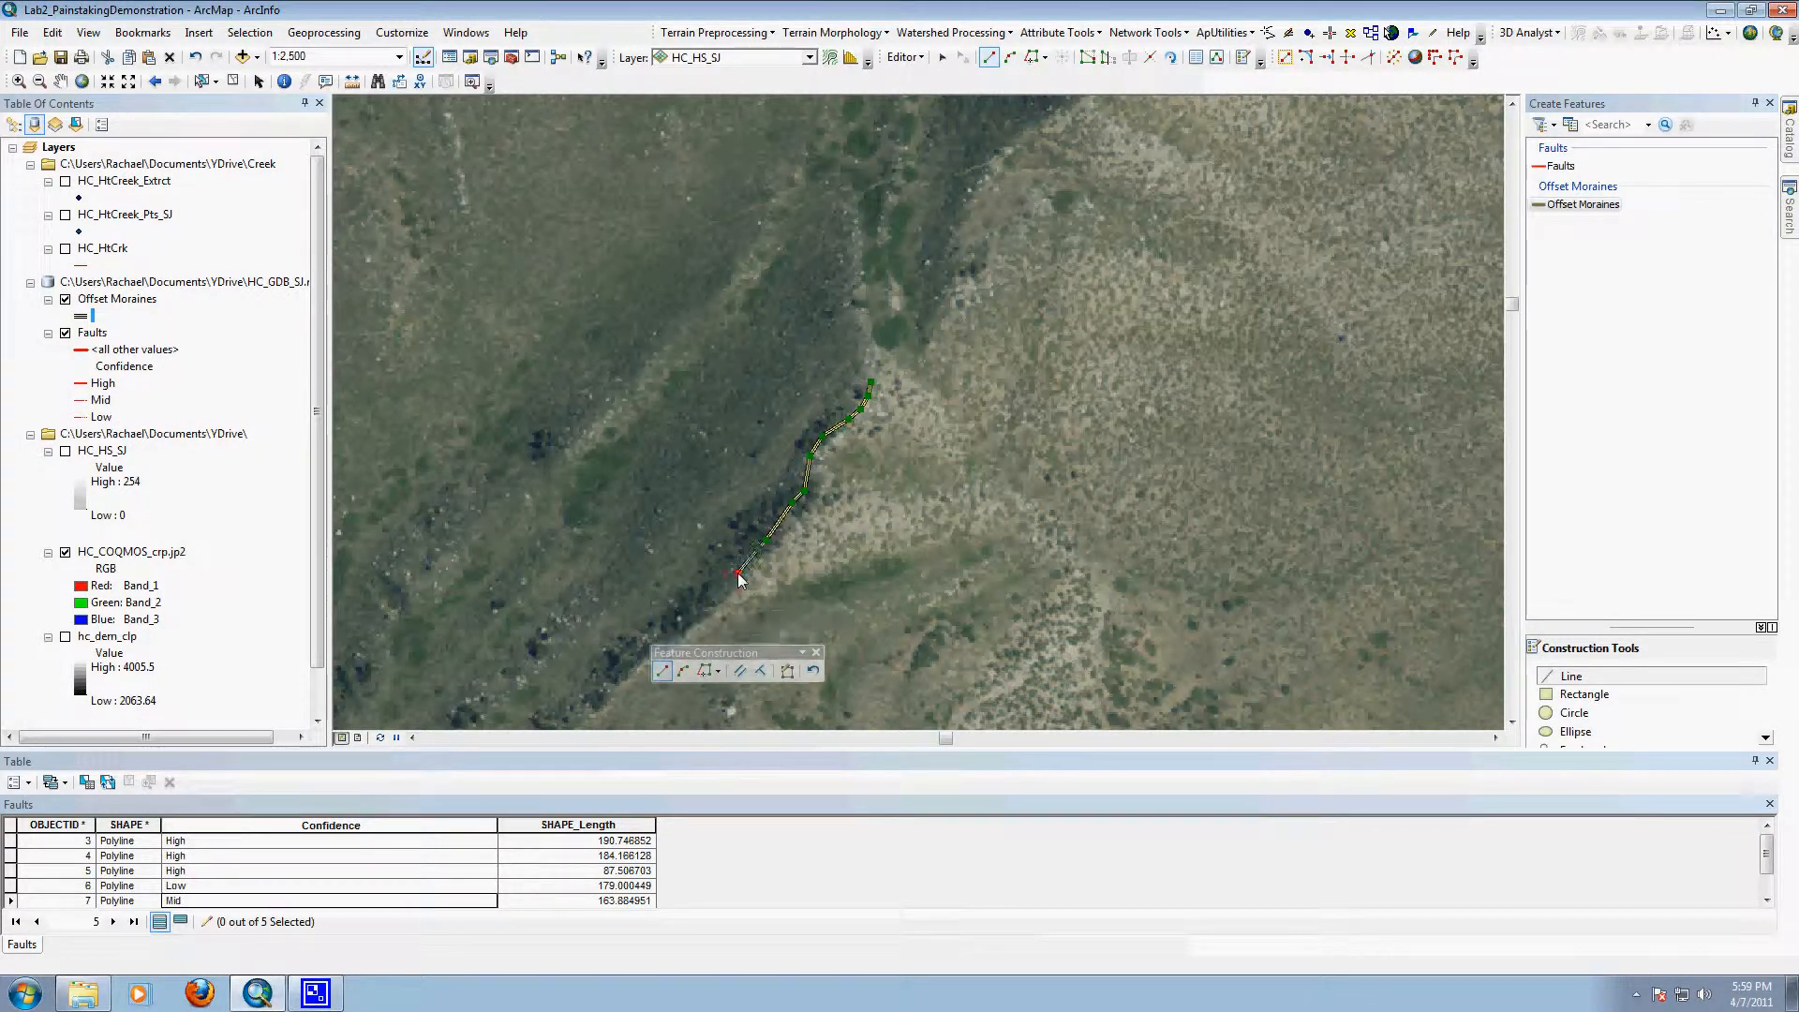
{"action": "double_click", "coordinate": [738, 576]}
Step: Digitize the matching Offset Moraines line along the ridge crest northeast of the gap, up to the bend in the dark slope
{"action": "left_click", "coordinate": [923, 356]}
{"action": "left_click", "coordinate": [927, 330]}
{"action": "left_click", "coordinate": [932, 314]}
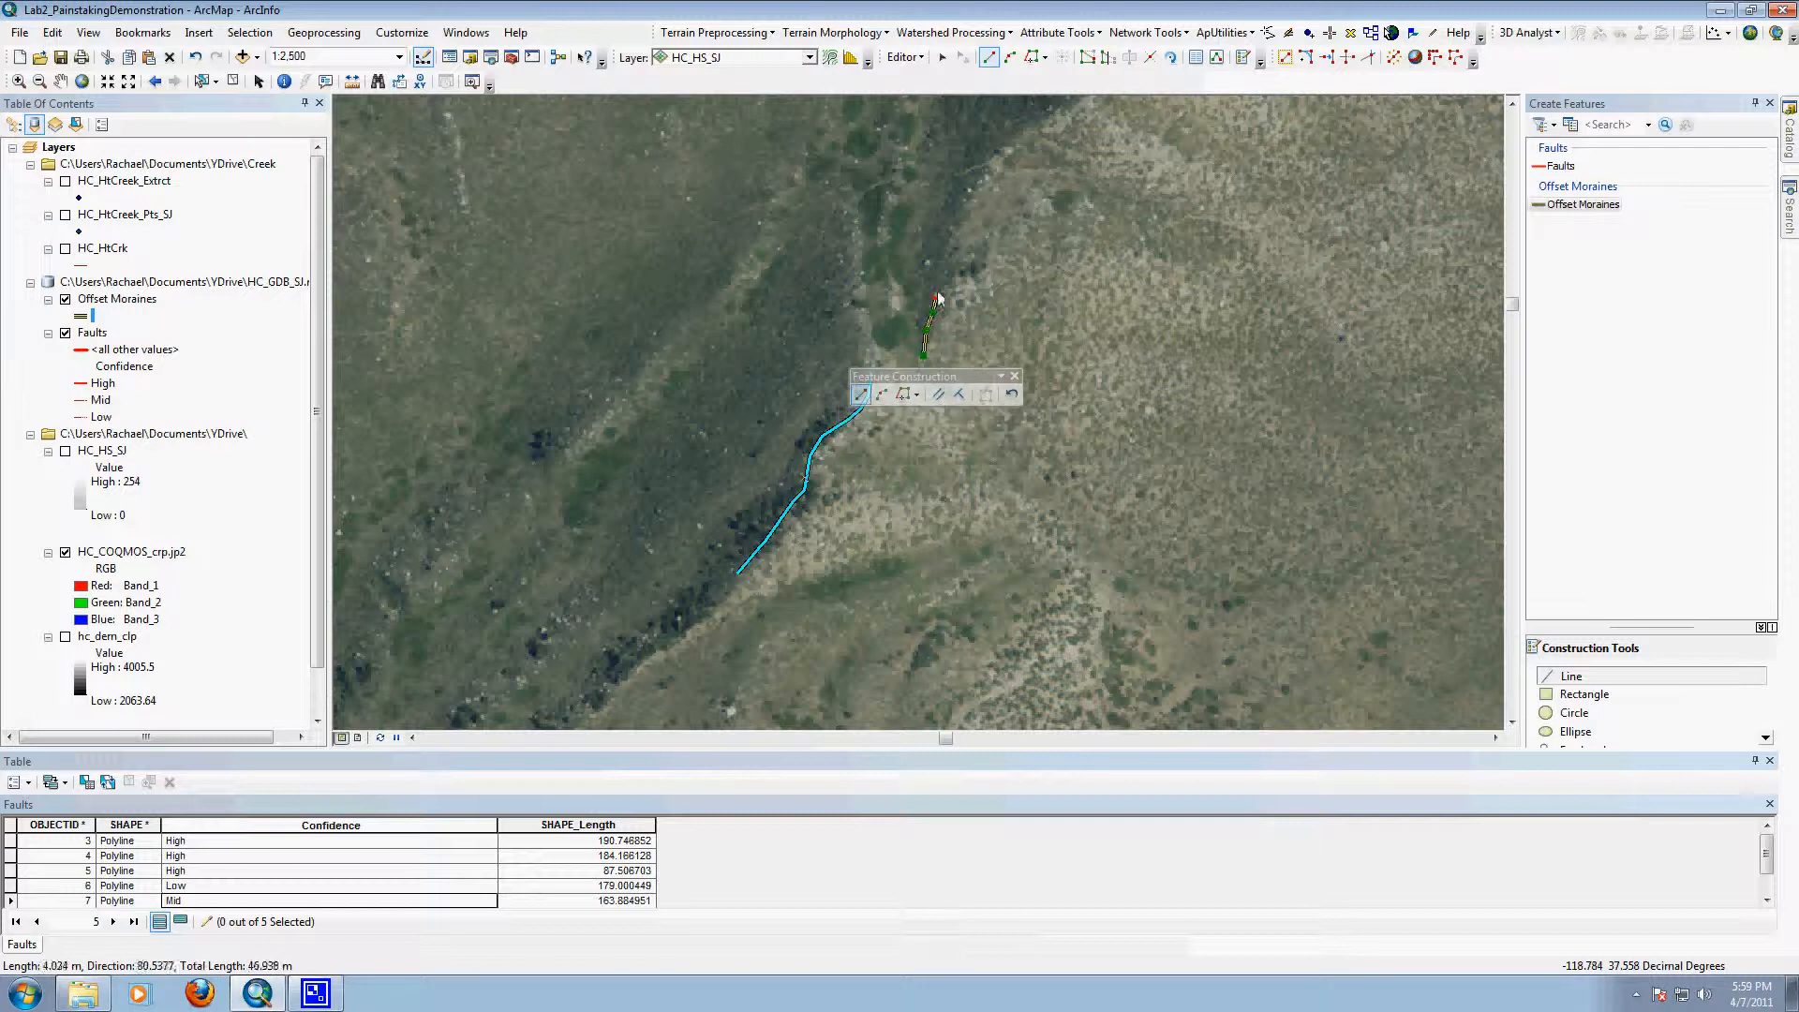
{"action": "left_click", "coordinate": [947, 255]}
{"action": "left_click", "coordinate": [954, 230]}
{"action": "left_click", "coordinate": [972, 203]}
{"action": "left_click", "coordinate": [995, 153]}
{"action": "left_click", "coordinate": [1038, 128]}
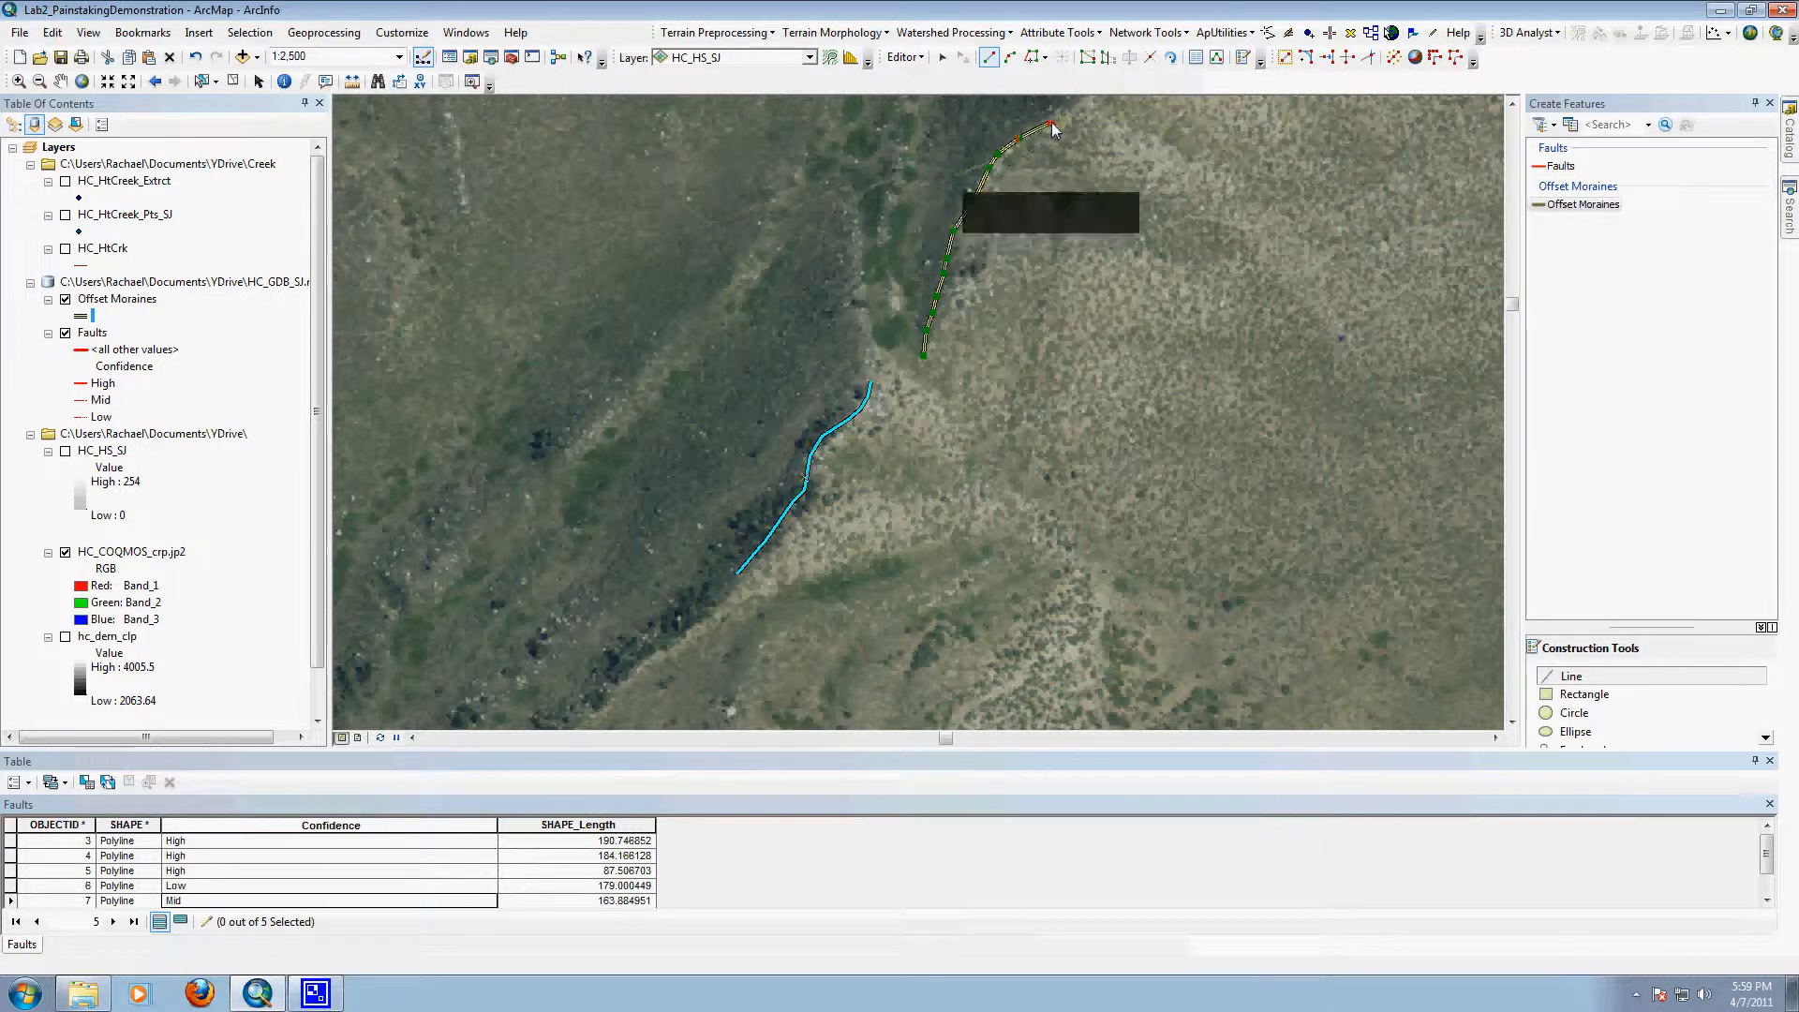
{"action": "double_click", "coordinate": [1066, 114]}
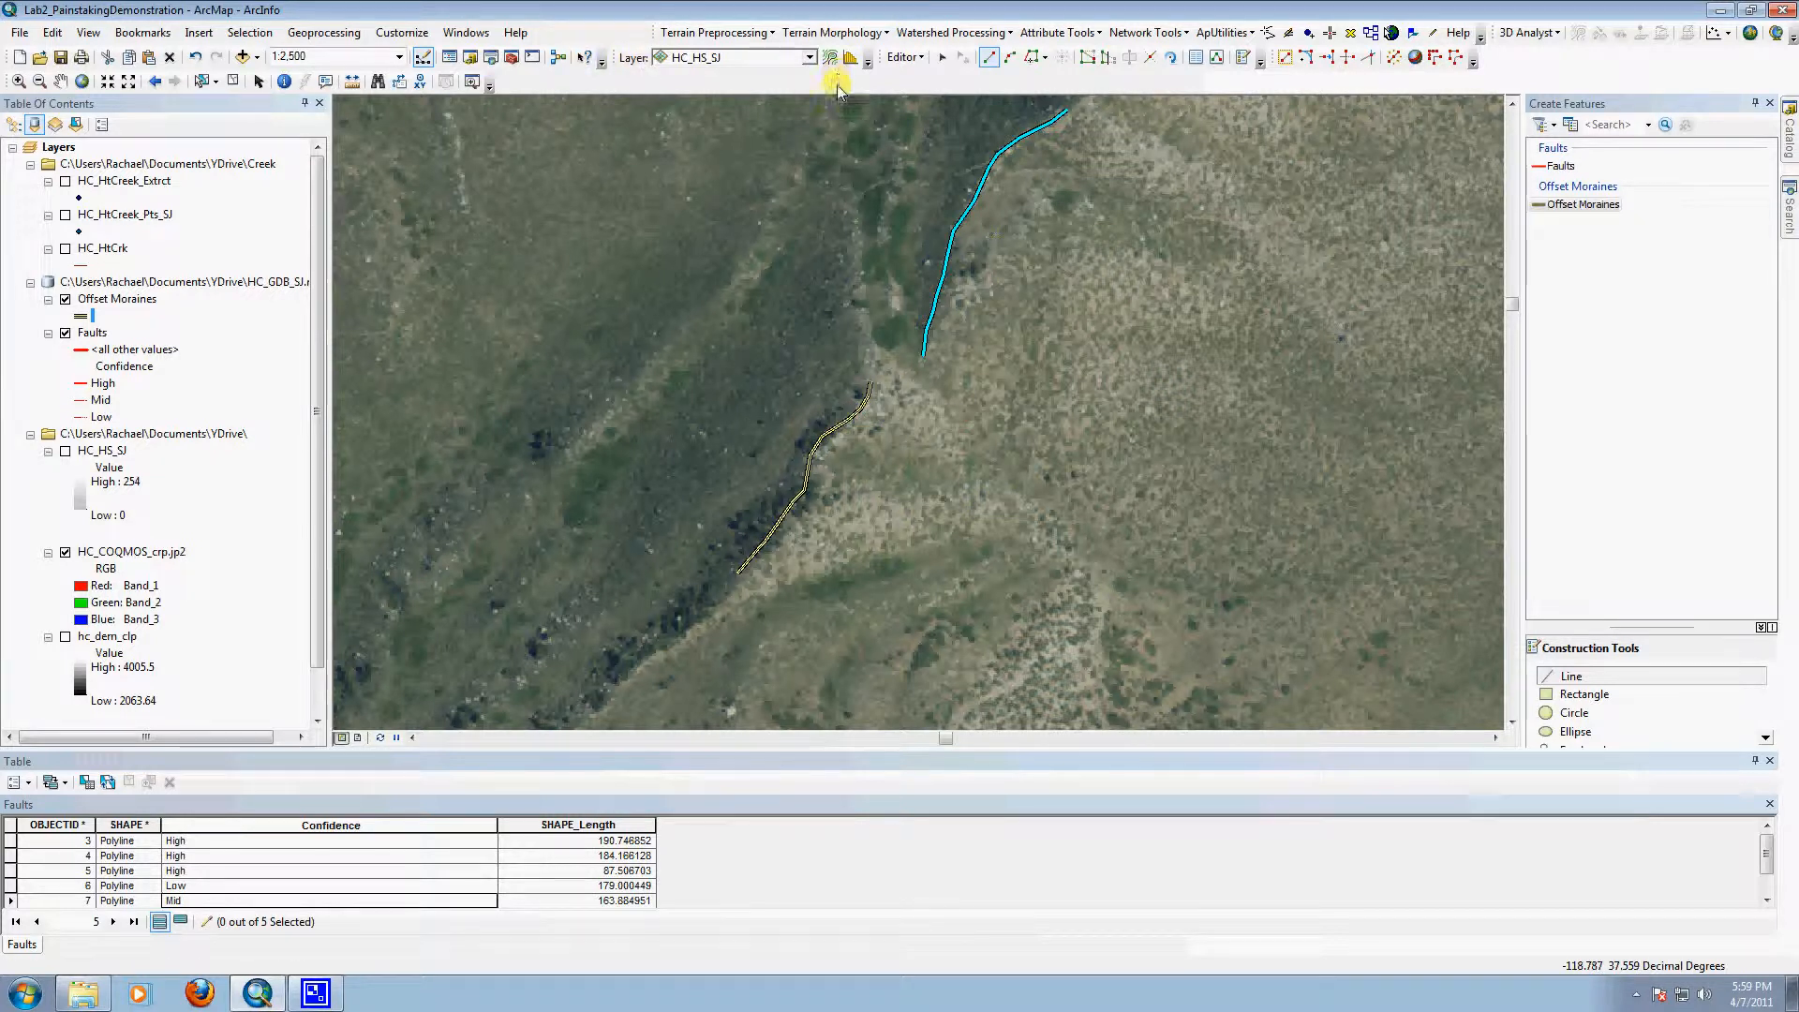
Step: Measure the offset distance between the facing ends of the two new moraine lines, then close the Measure tool
{"action": "left_click", "coordinate": [352, 81]}
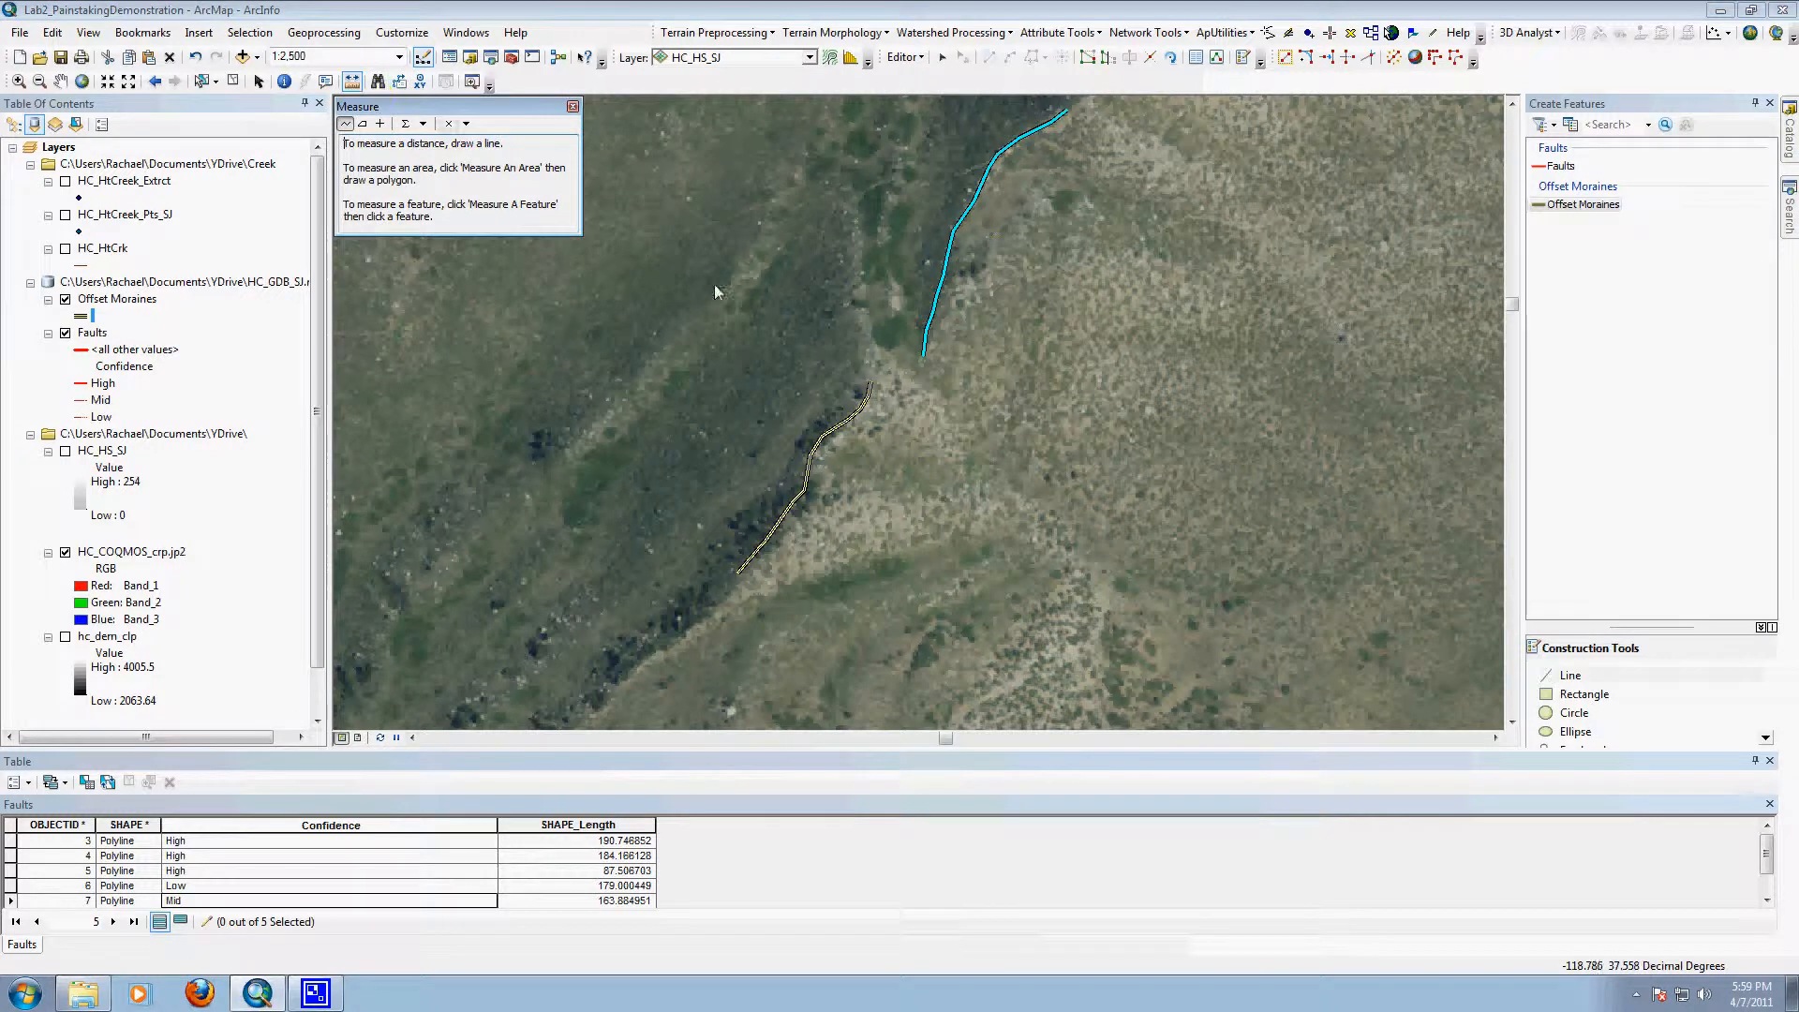
{"action": "left_click", "coordinate": [881, 384]}
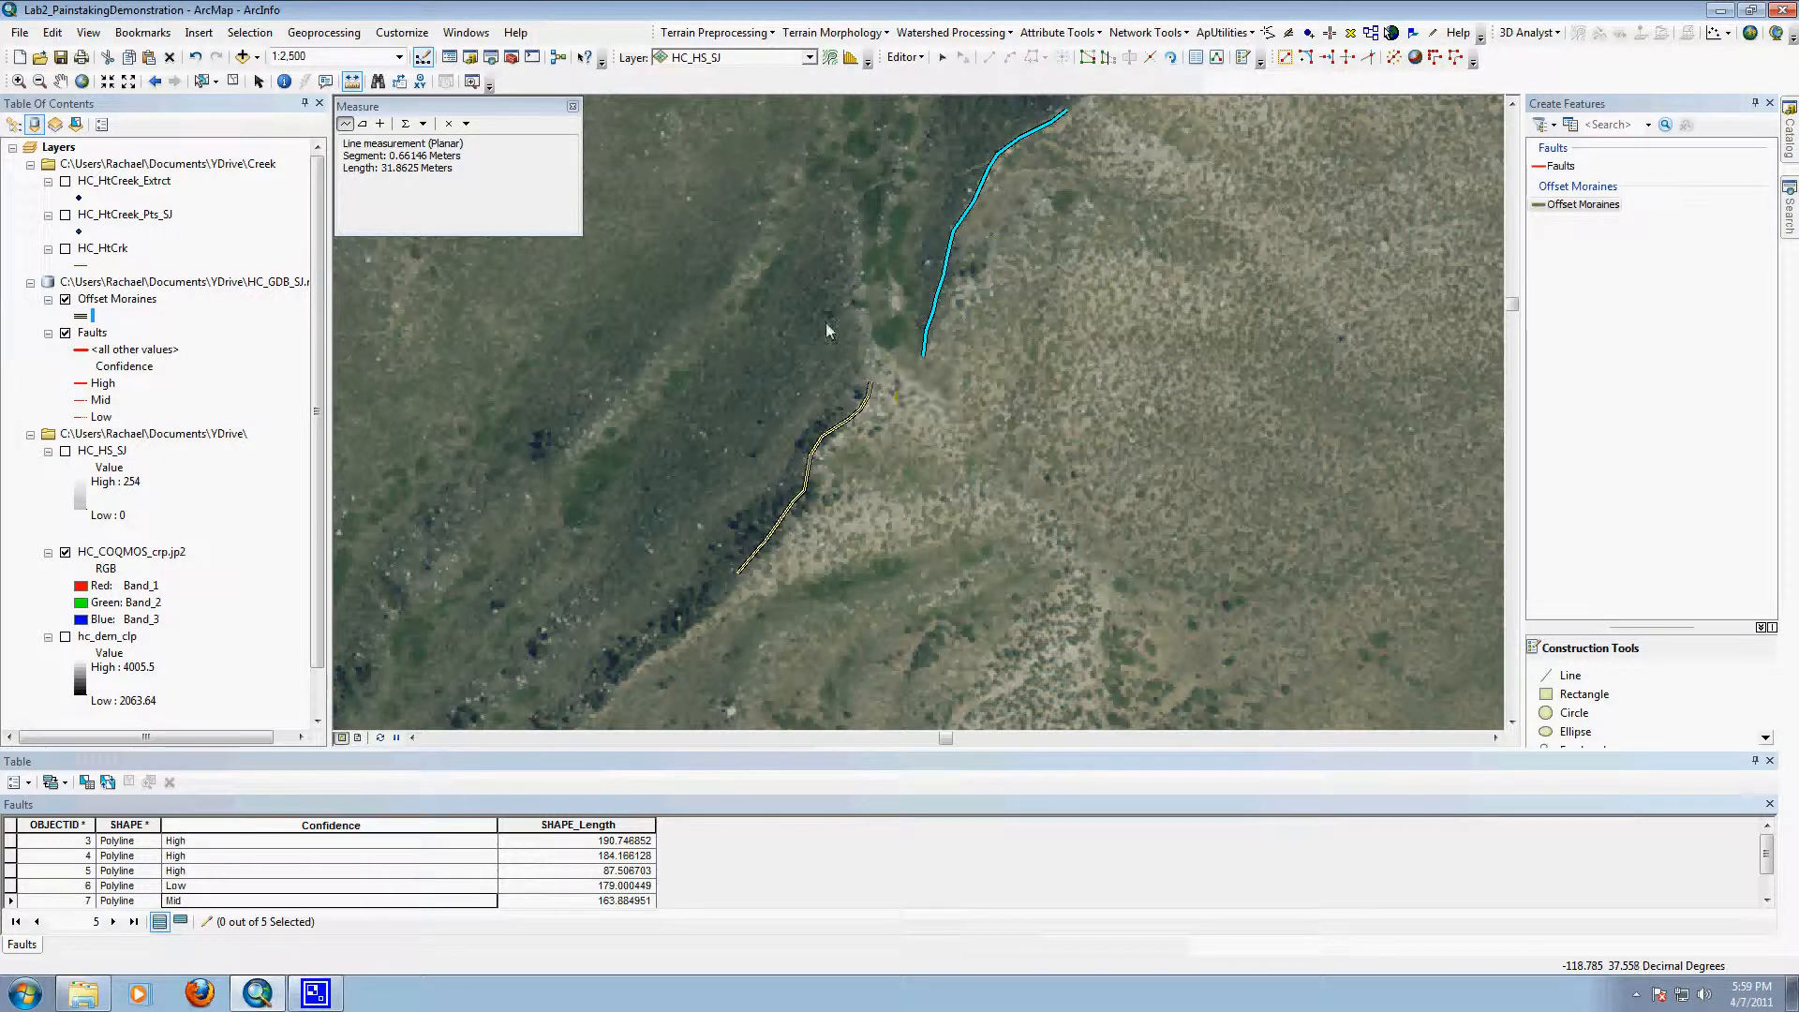
{"action": "left_click", "coordinate": [572, 105]}
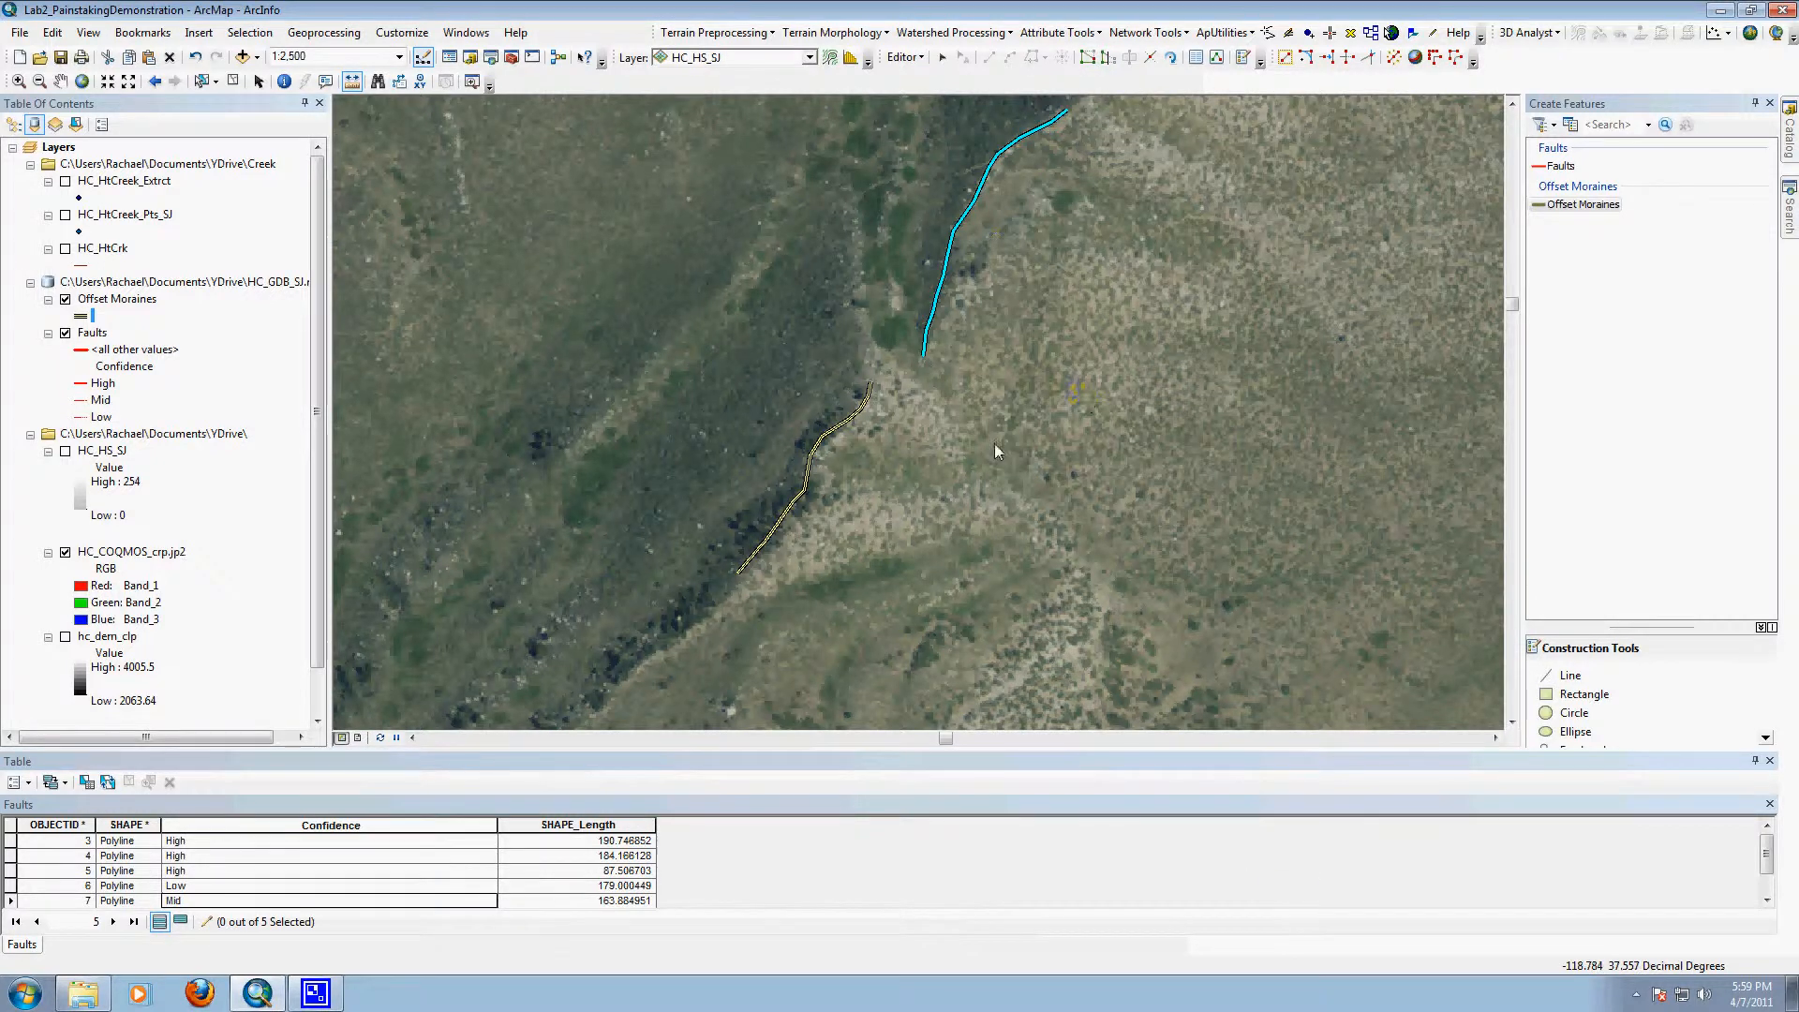
{"action": "scroll", "coordinate": [998, 451], "scroll_direction": "down", "scroll_amount": 4}
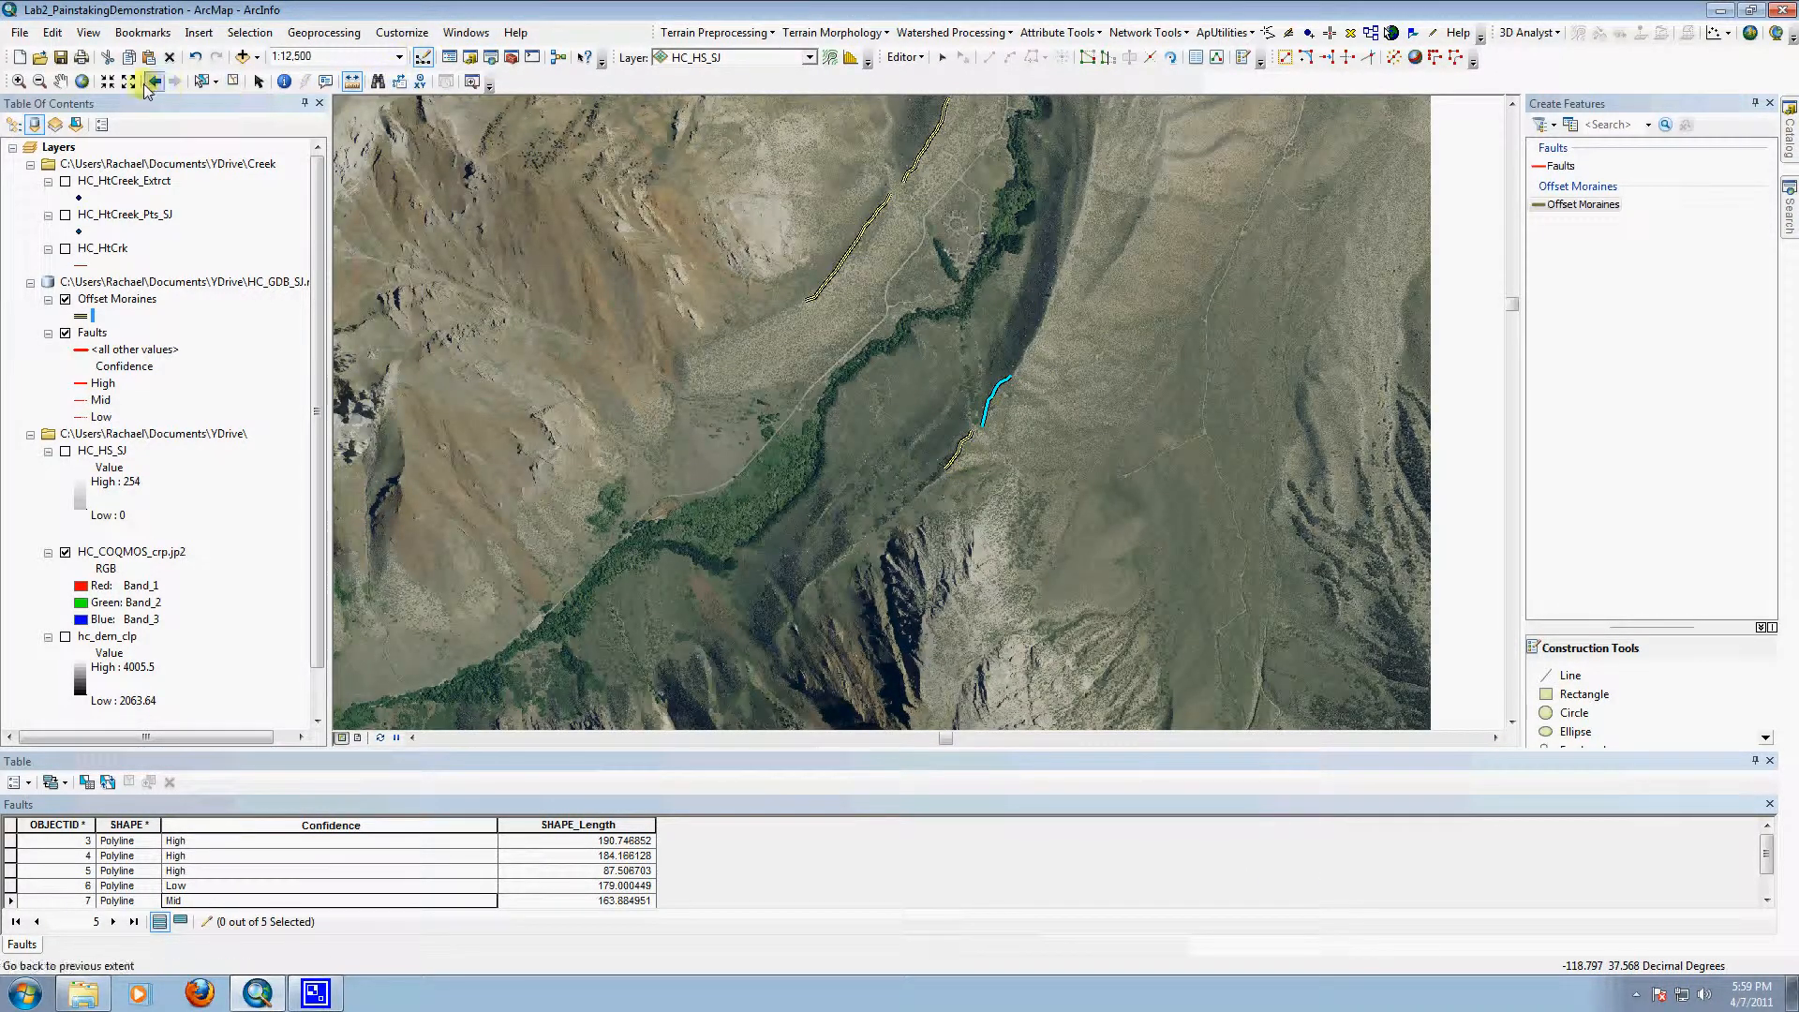
{"action": "left_click", "coordinate": [60, 81]}
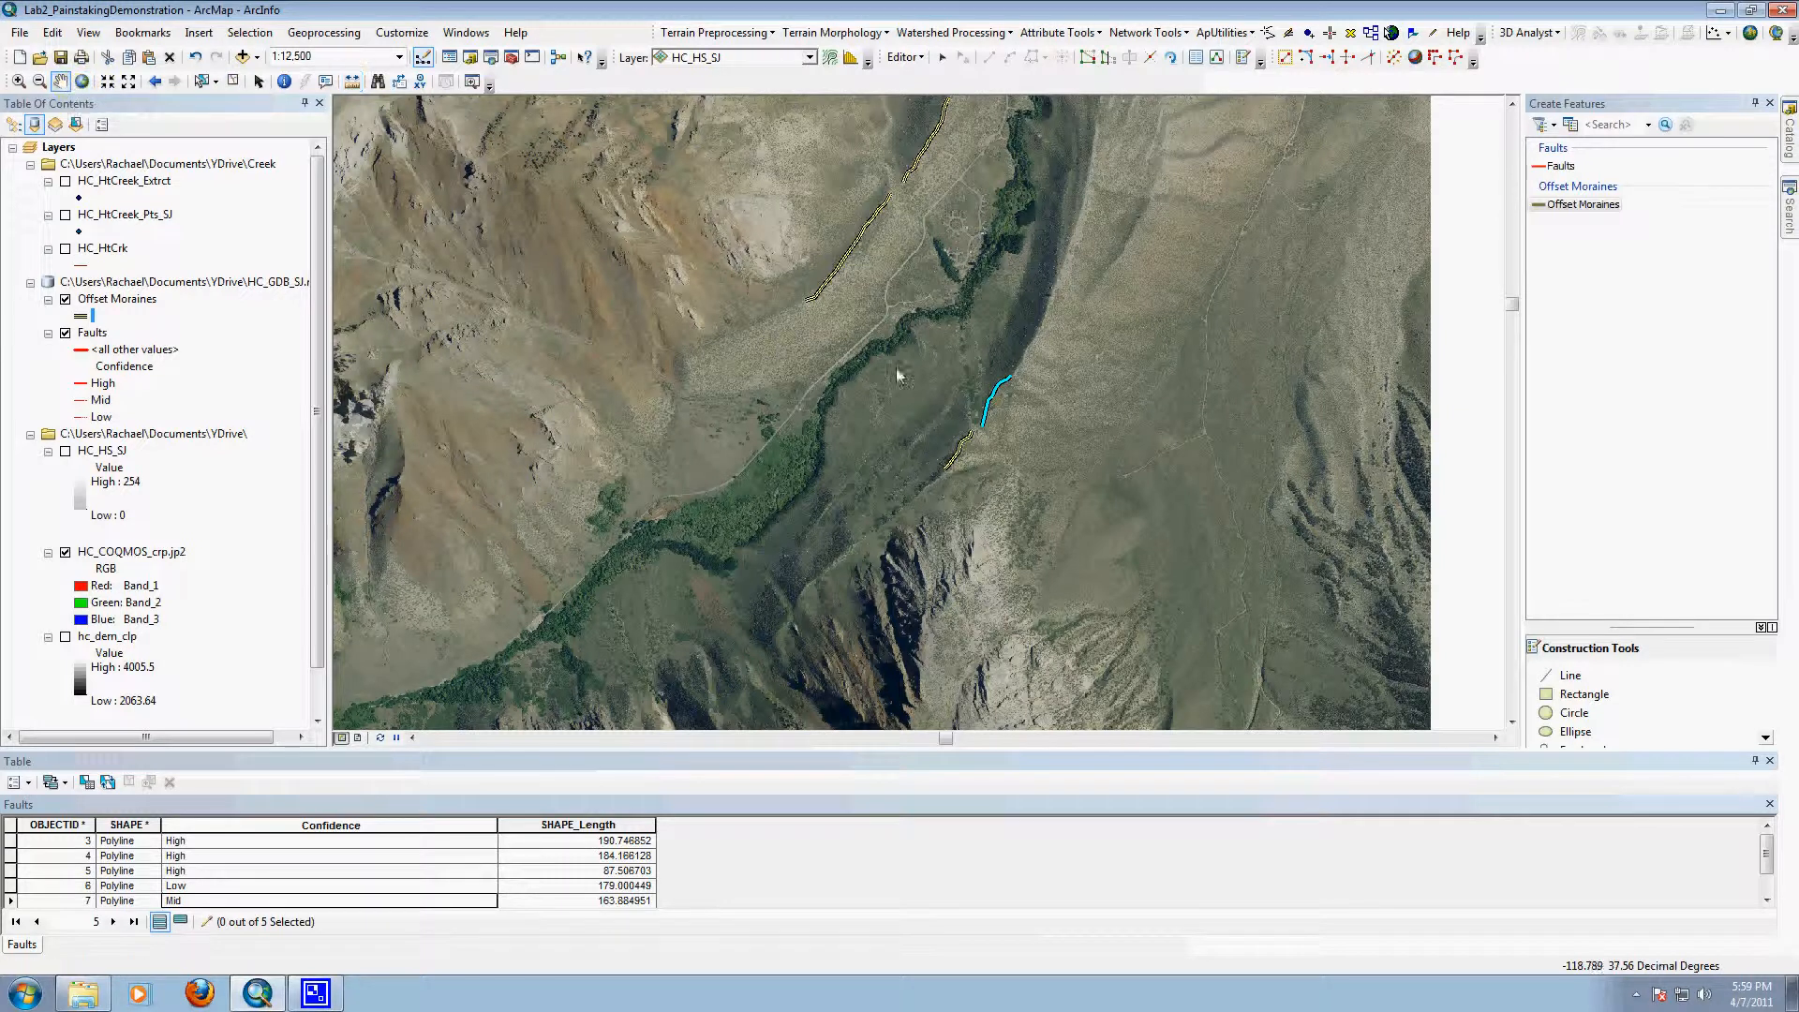
{"action": "left_click_drag", "start_coordinate": [963, 248], "coordinate": [946, 415]}
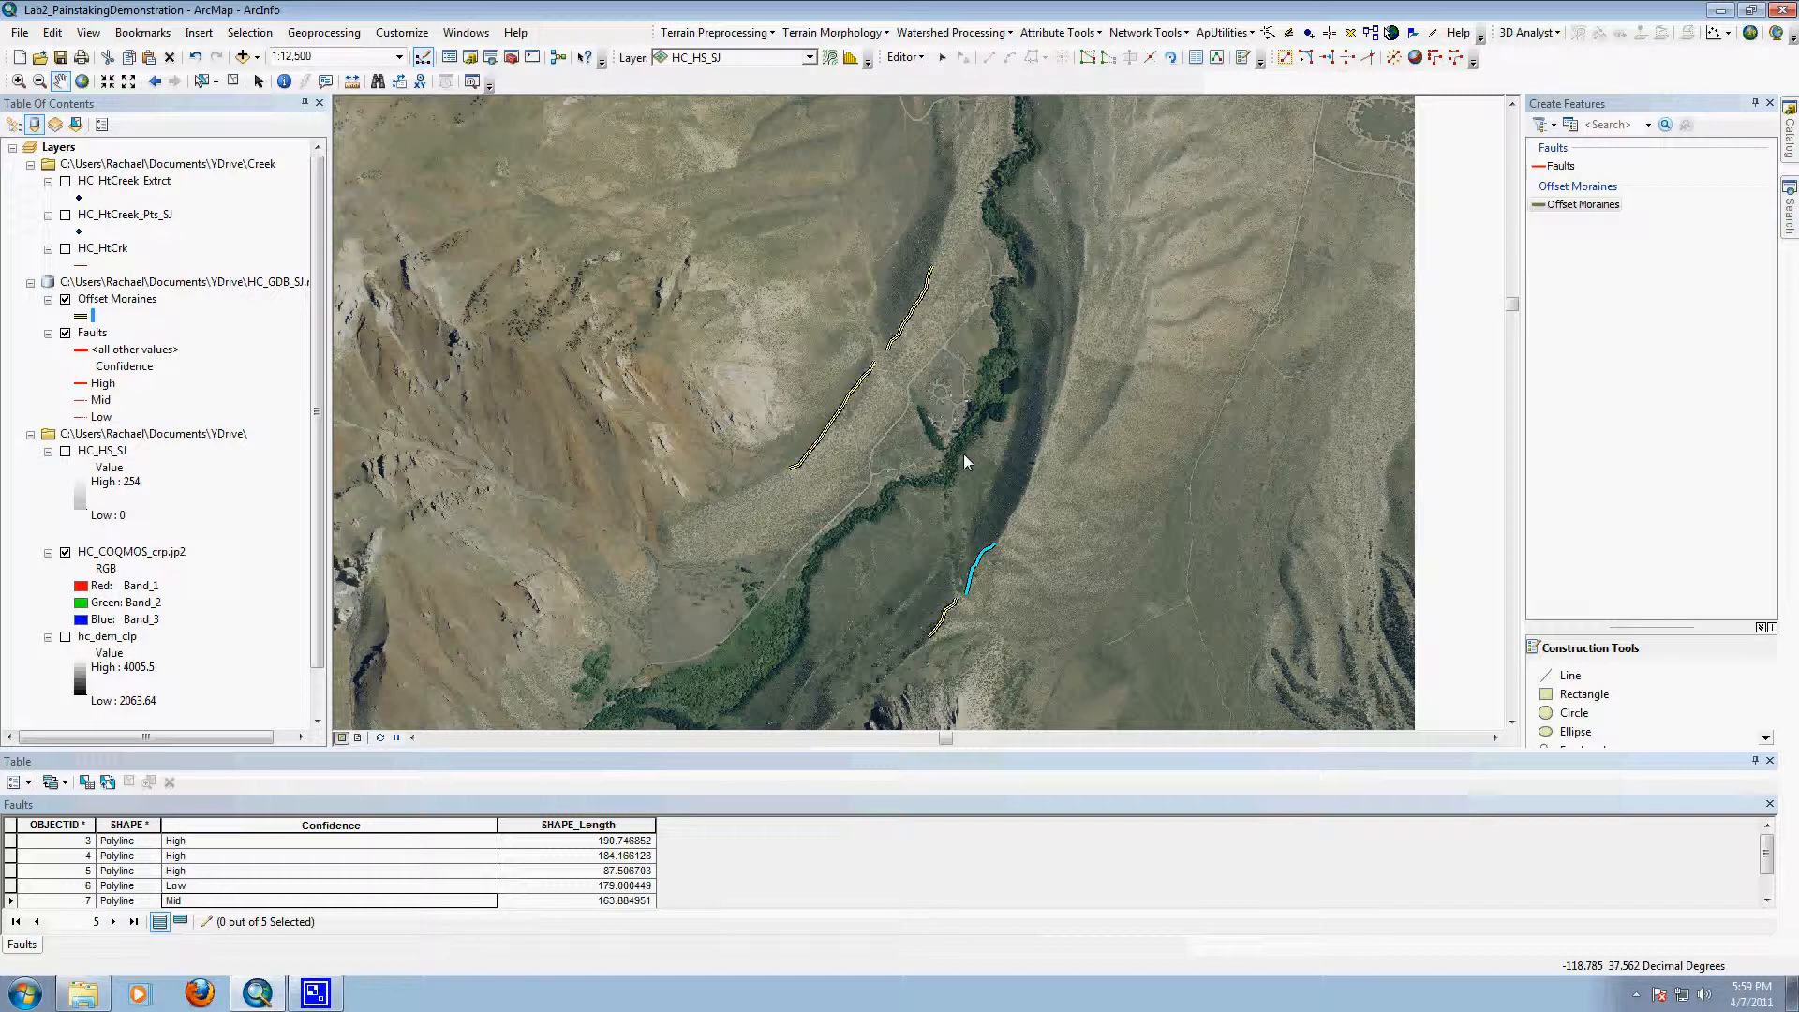
{"action": "scroll", "coordinate": [967, 471], "scroll_direction": "up", "scroll_amount": 3}
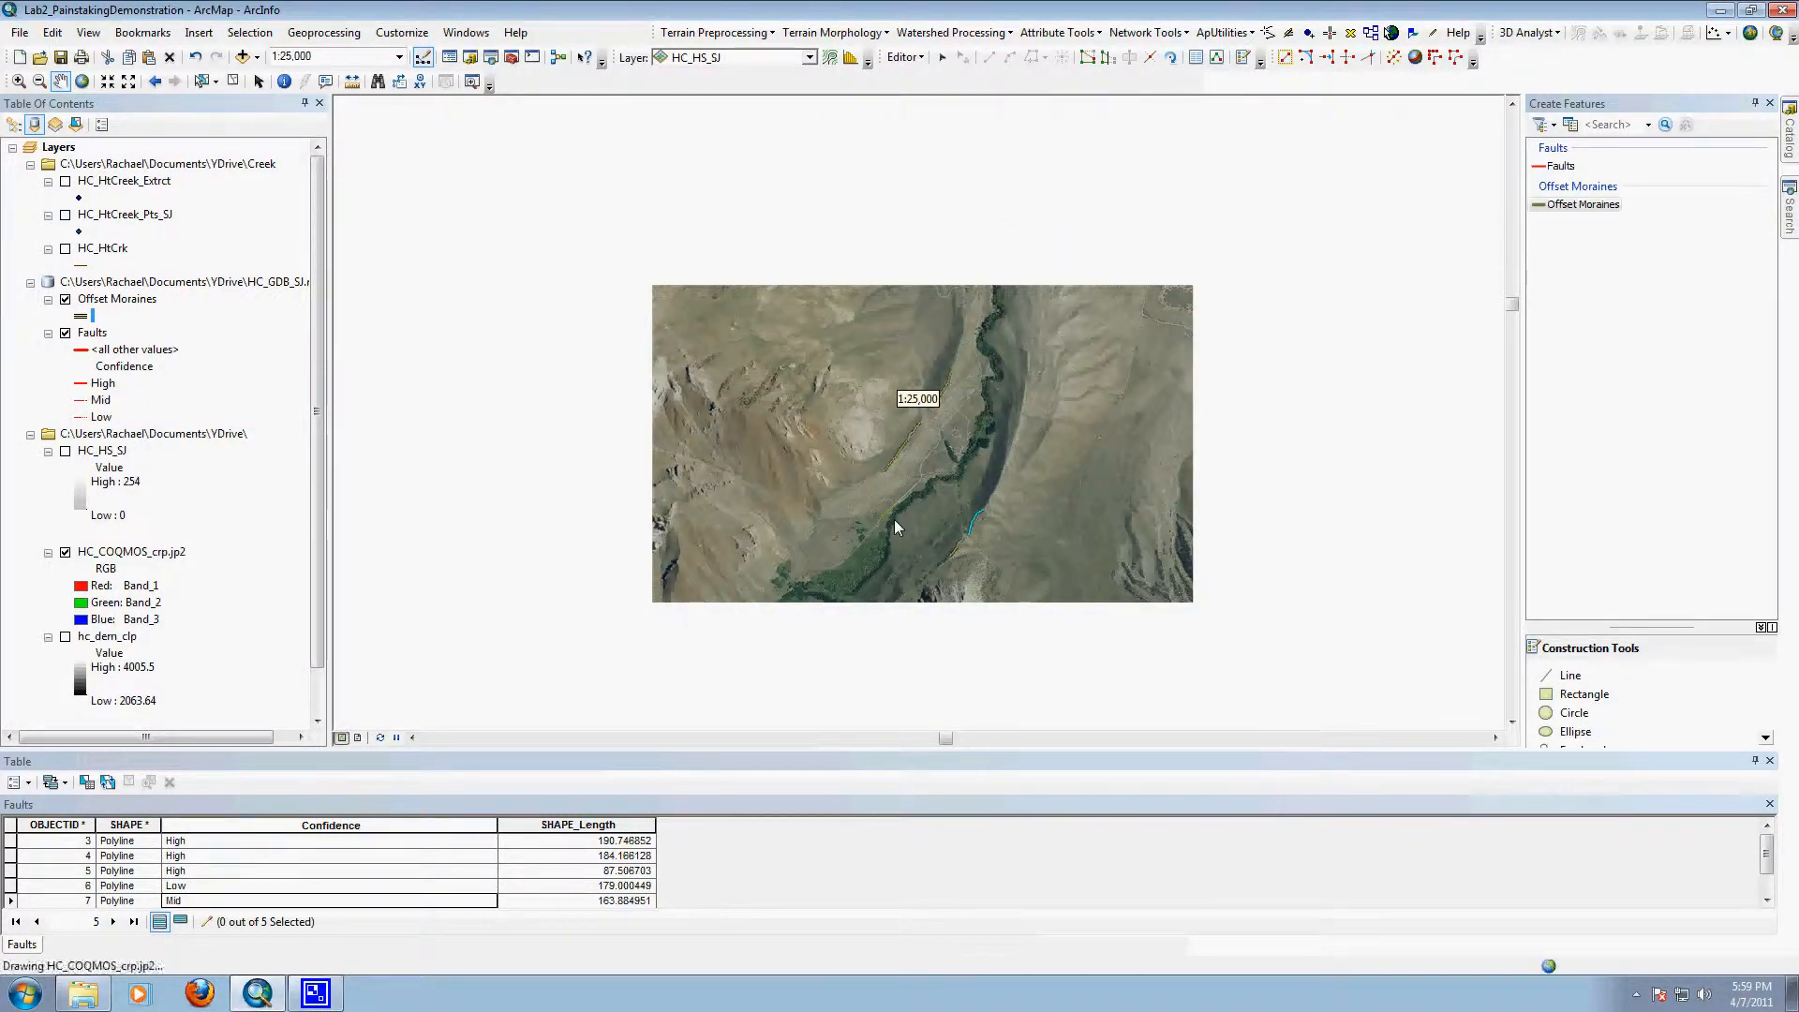
{"action": "left_click_drag", "start_coordinate": [817, 324], "coordinate": [816, 473]}
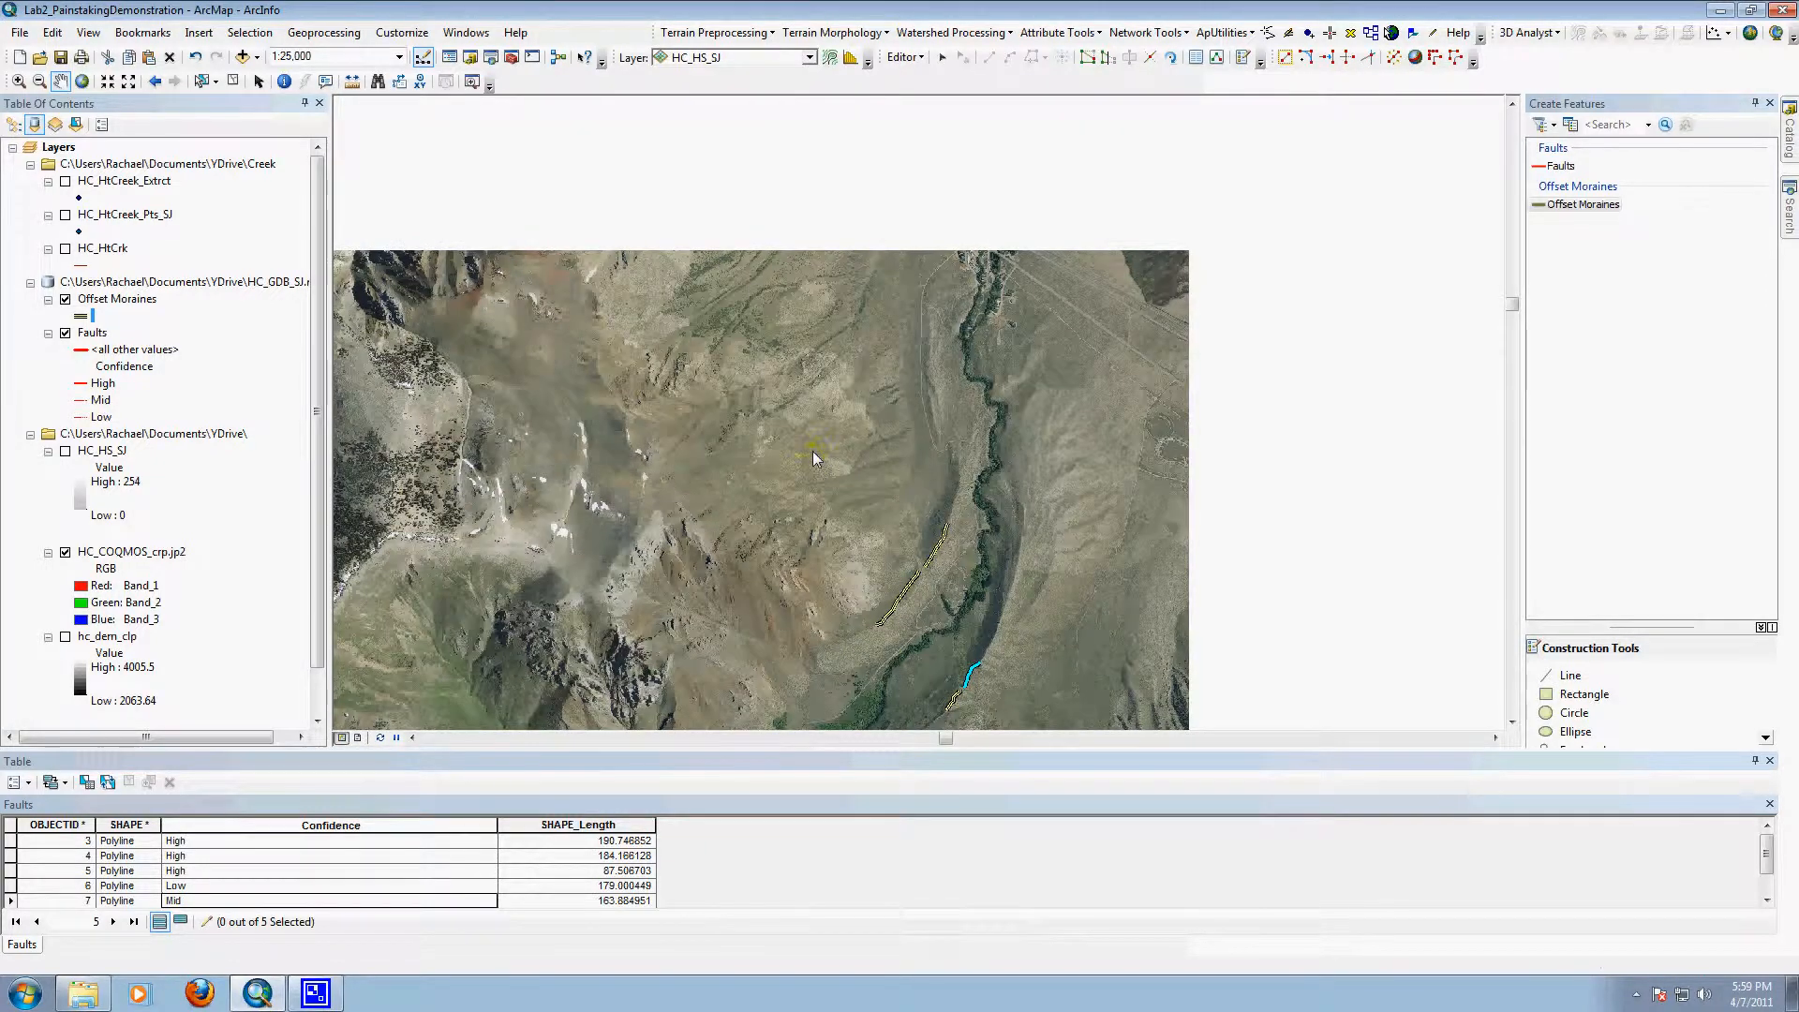
{"action": "scroll", "coordinate": [1021, 599], "scroll_direction": "up", "scroll_amount": 4}
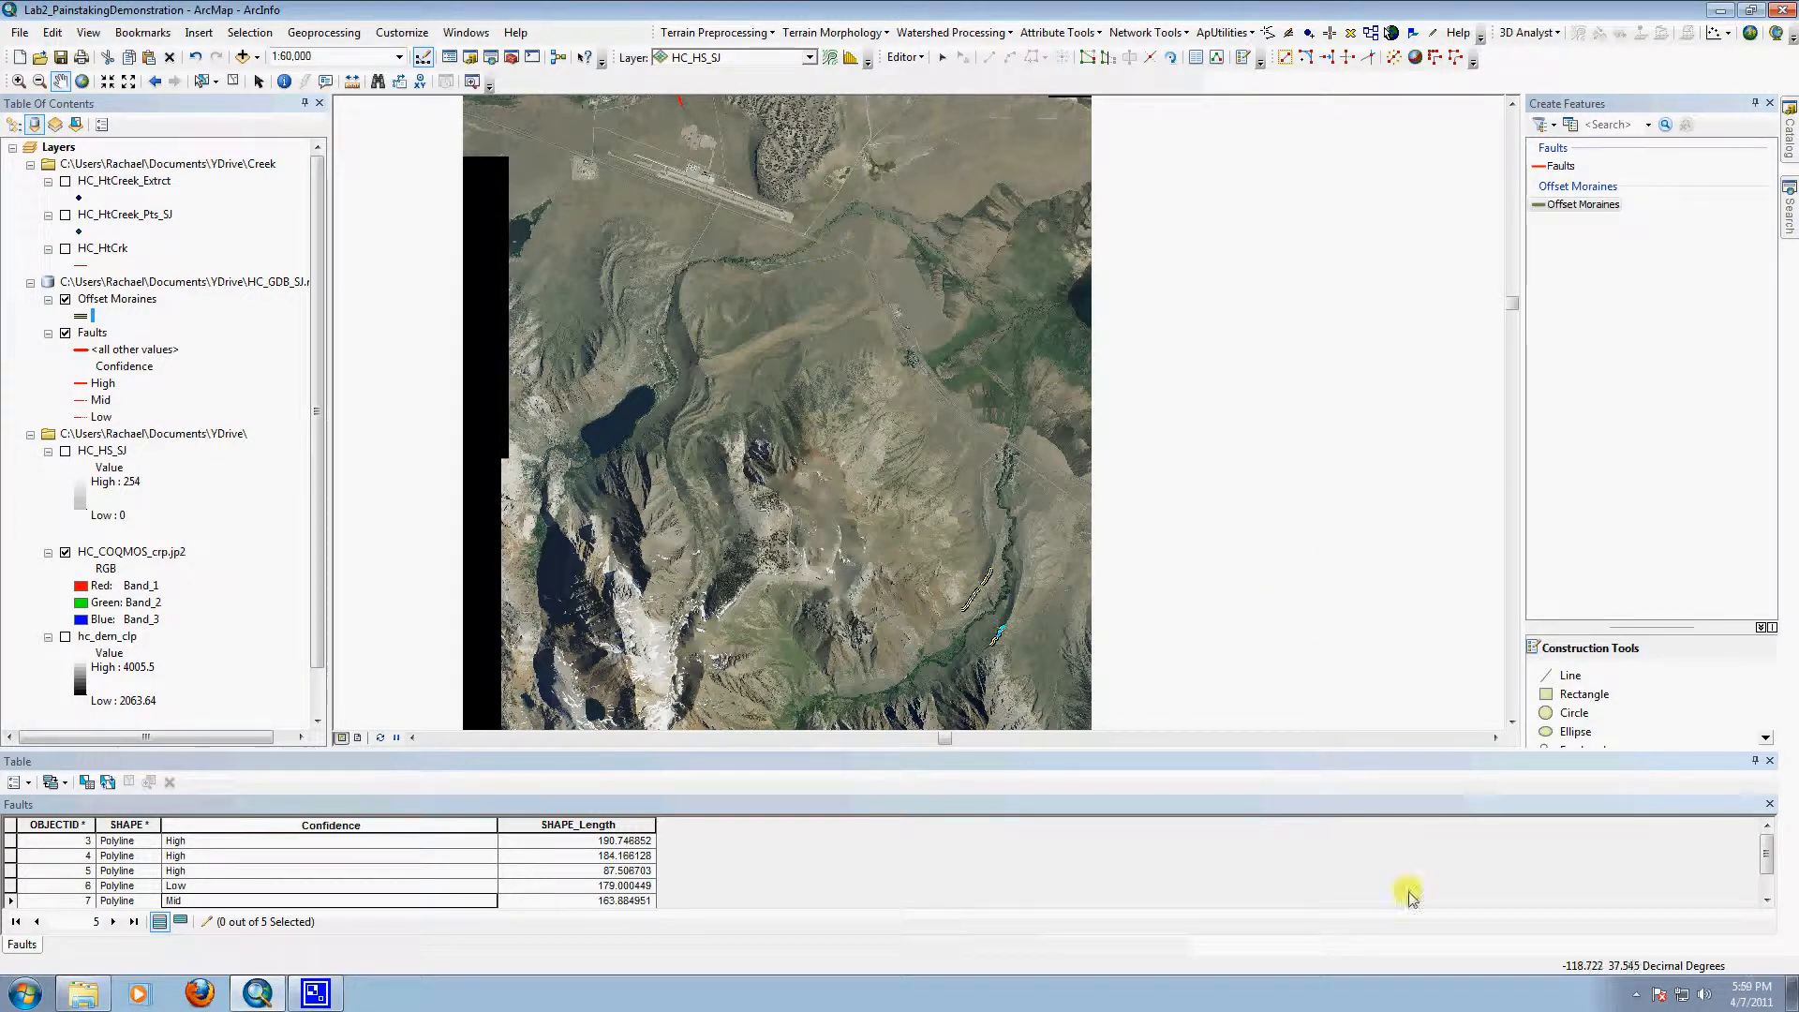
{"action": "left_click", "coordinate": [1635, 996]}
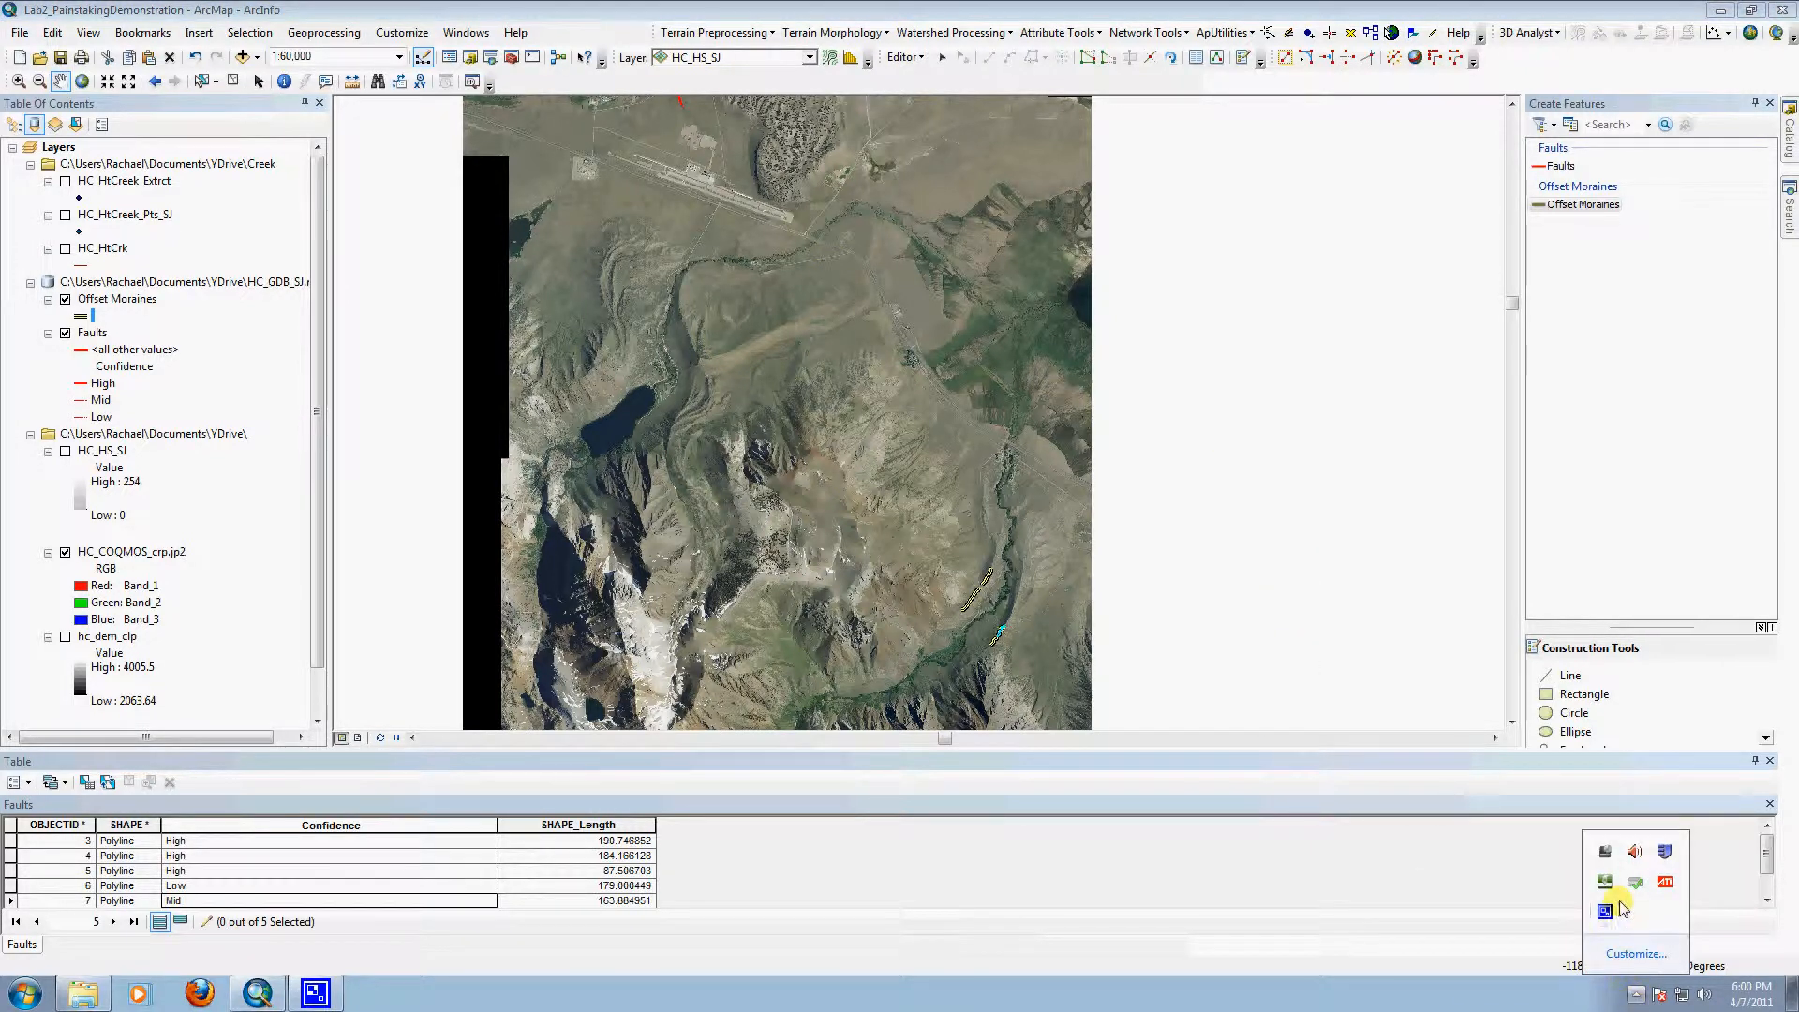